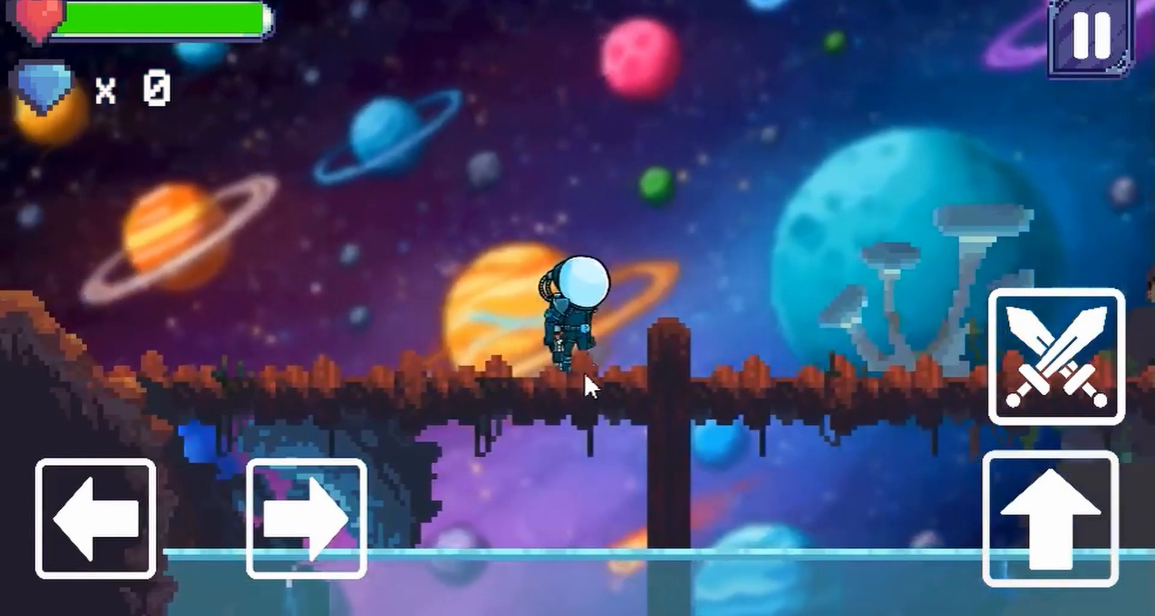
{"action": "key", "text": "a"}
{"action": "key", "text": "d"}
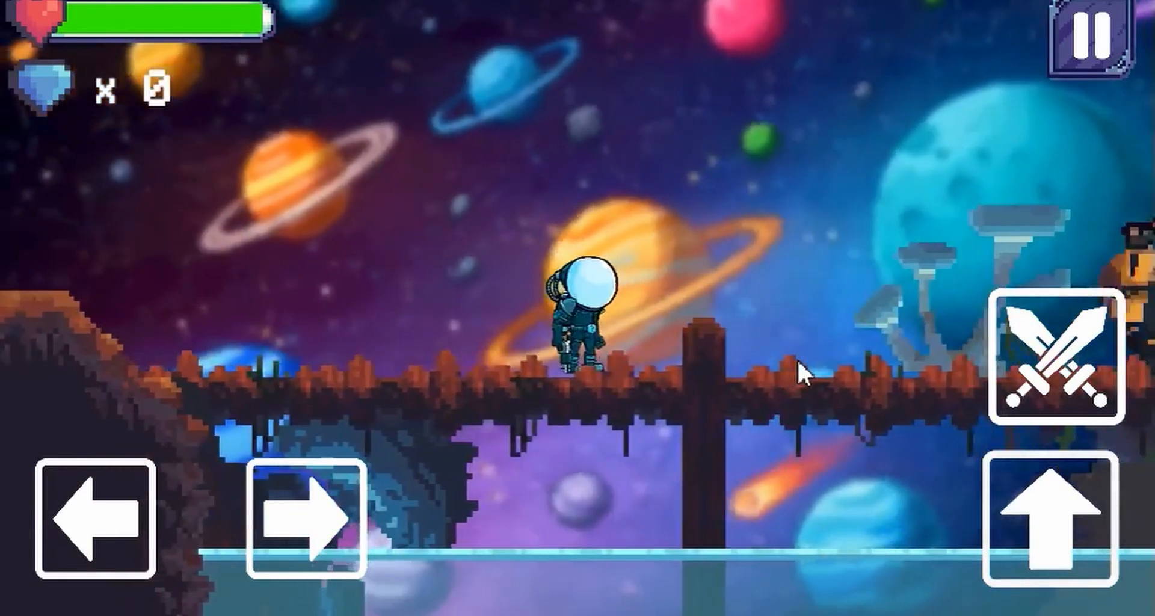
{"action": "key", "text": "a"}
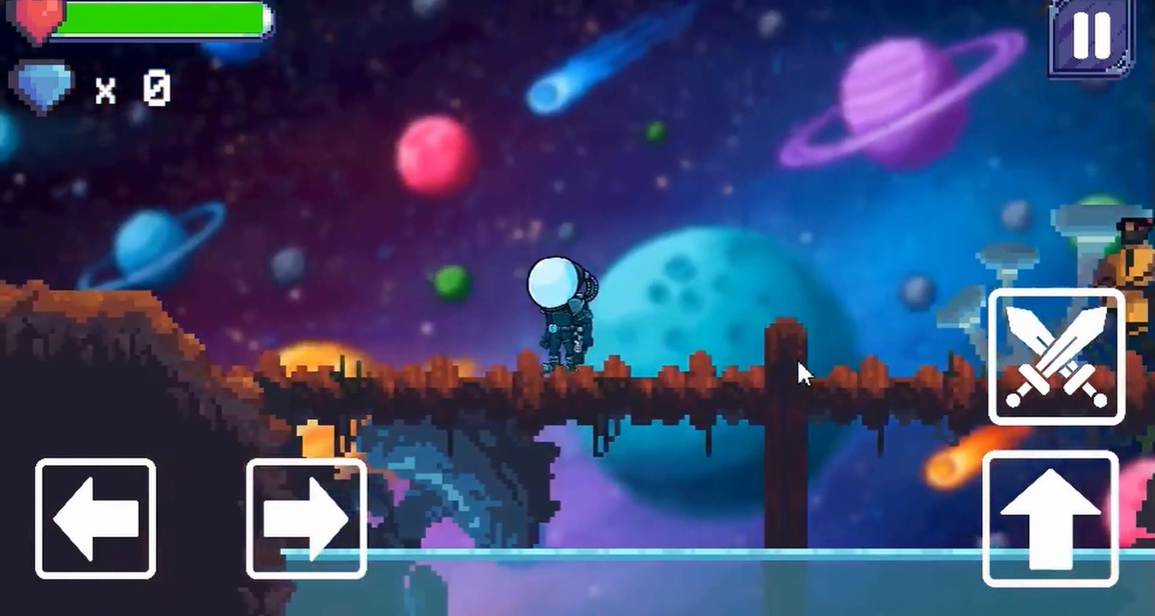
{"action": "key", "text": "d"}
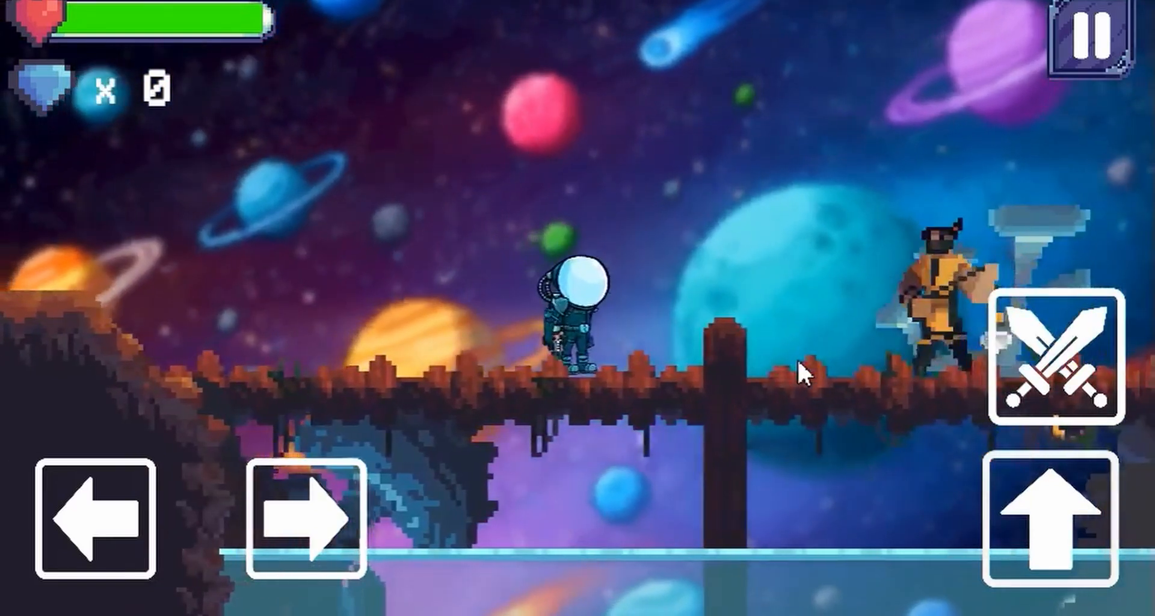
{"action": "key", "text": "a"}
{"action": "key", "text": "d"}
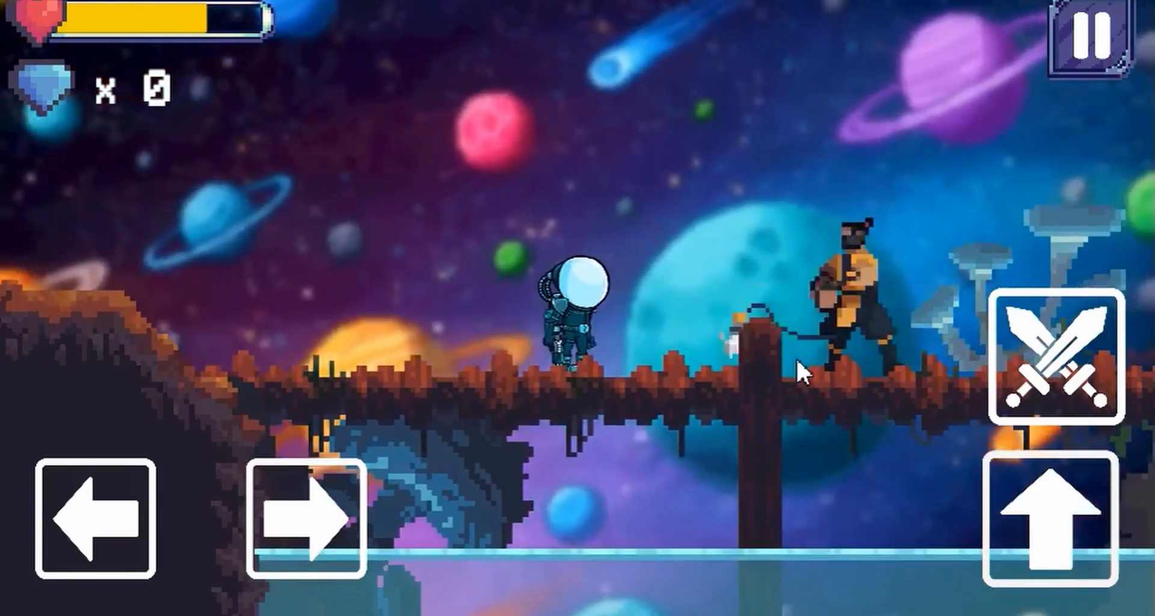
{"action": "key", "text": "Left"}
{"action": "key", "text": "Right"}
{"action": "key", "text": "space"}
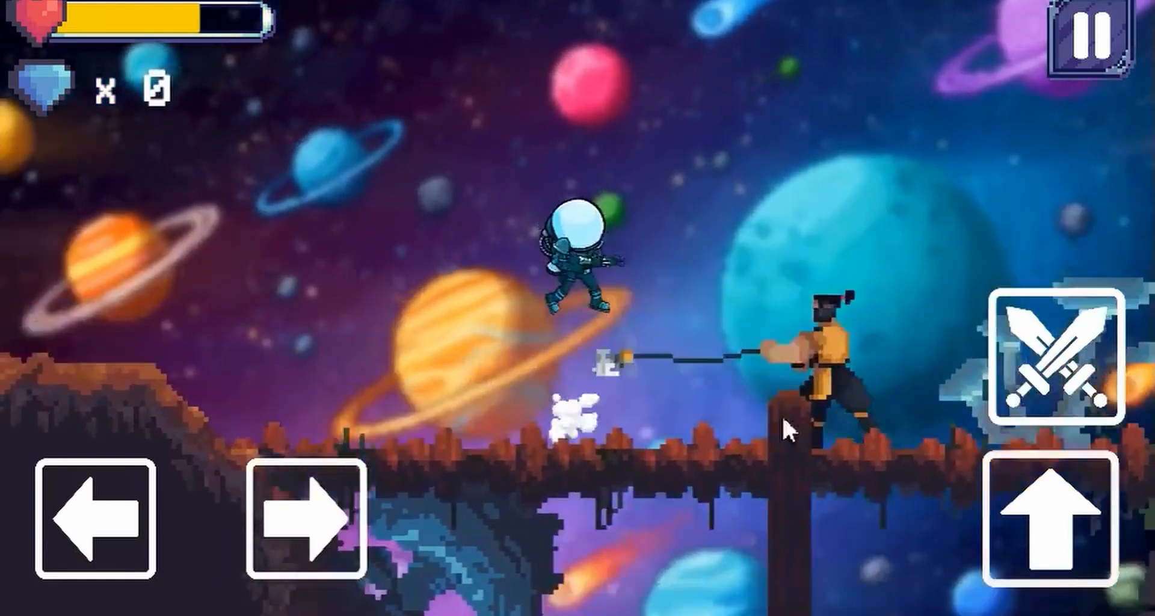
{"action": "key", "text": "Left"}
{"action": "key", "text": "Right"}
{"action": "key", "text": "space"}
{"action": "key", "text": "Left"}
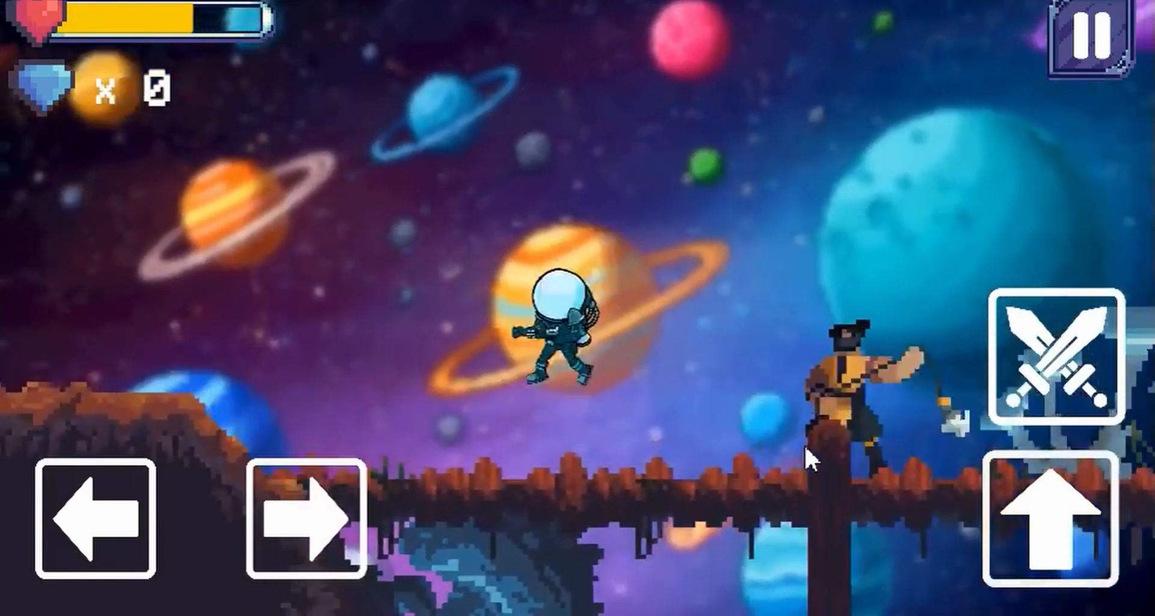
{"action": "key", "text": "space"}
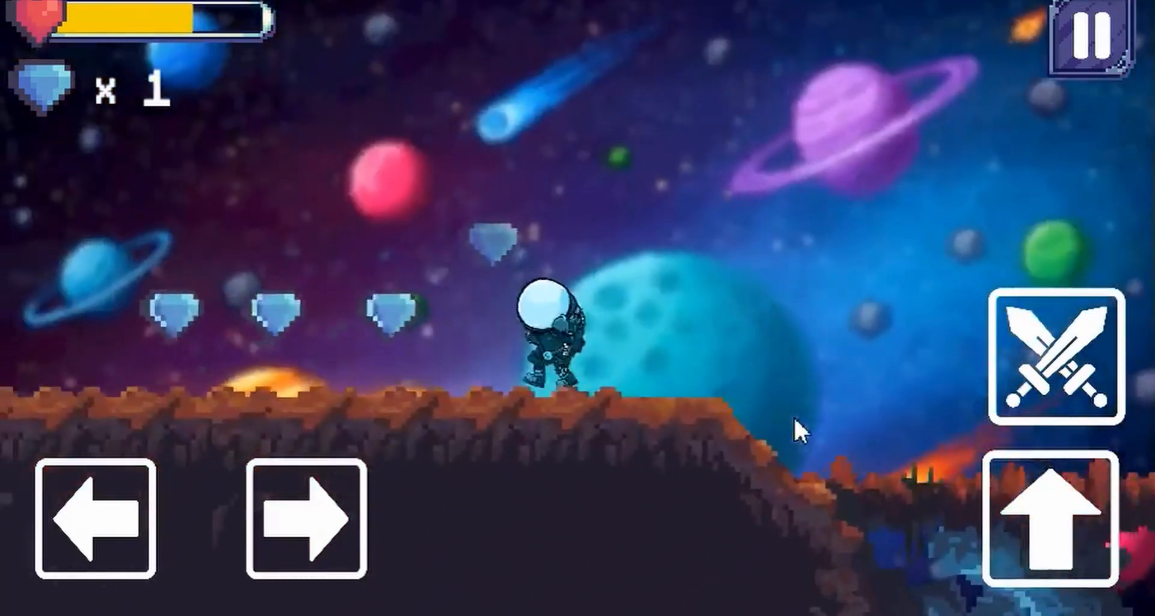
{"action": "key", "text": "Left"}
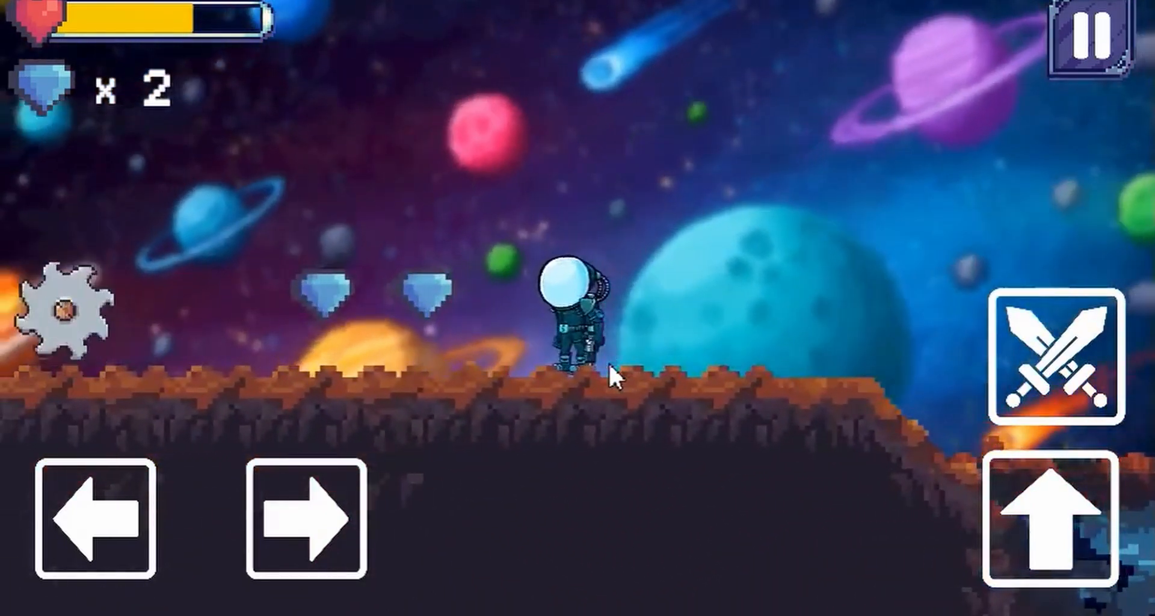
{"action": "key", "text": "Right"}
{"action": "key", "text": "Left"}
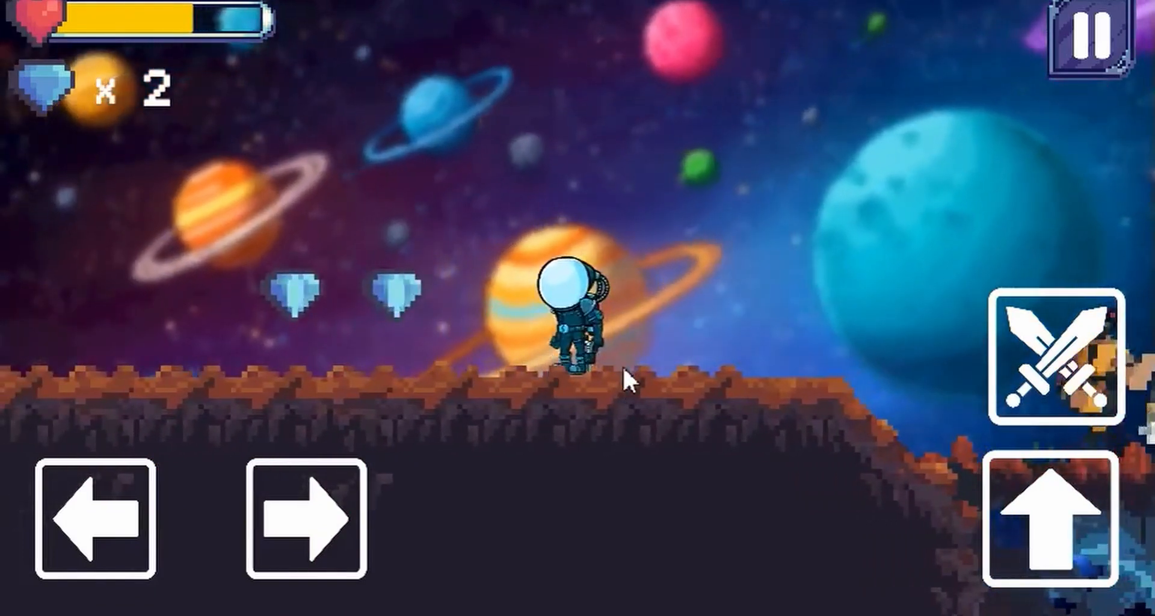
{"action": "key", "text": "Right"}
{"action": "key", "text": "Left"}
{"action": "key", "text": "Right"}
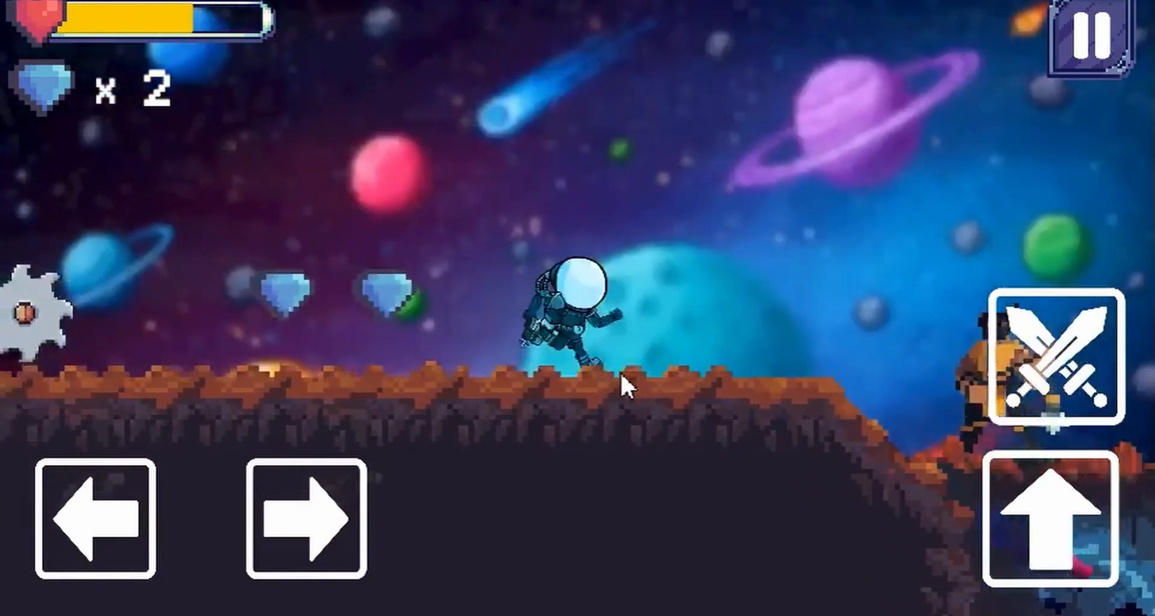
{"action": "key", "text": "Left"}
{"action": "key", "text": "Right"}
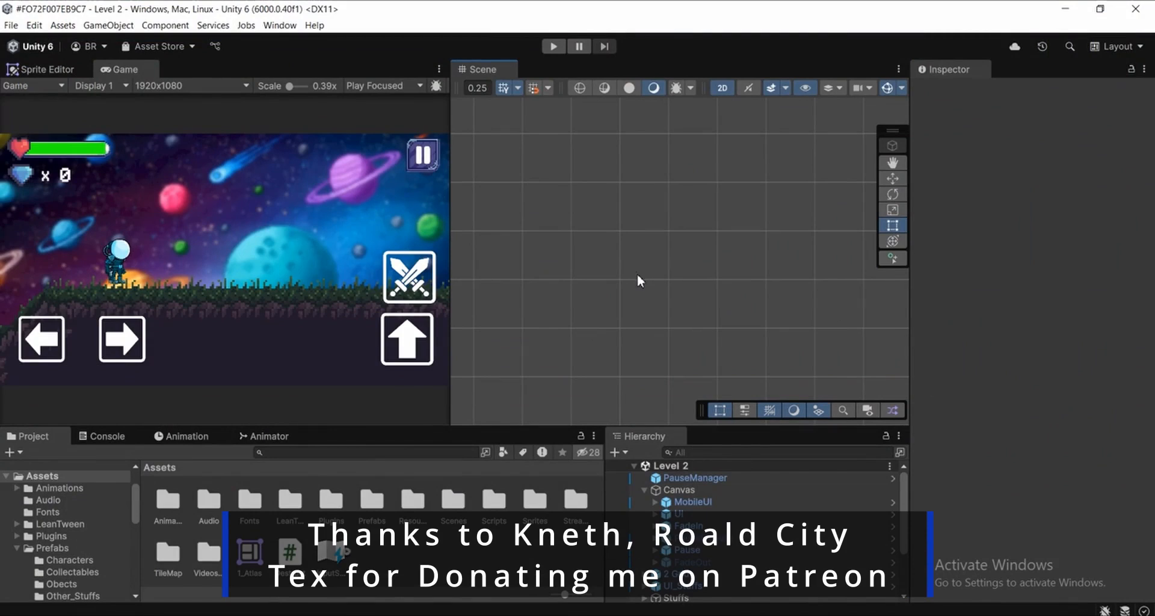
Open the Destrubiles folder inside the project's Sprites folder
{"action": "scroll", "coordinate": [107, 552], "scroll_direction": "up", "scroll_amount": 3}
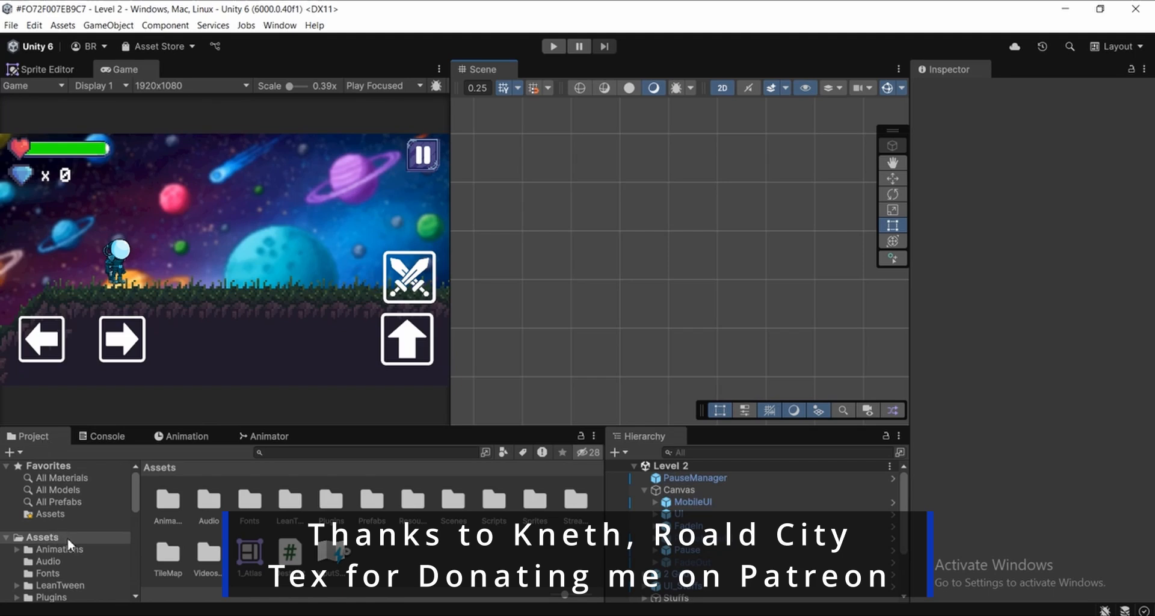
{"action": "scroll", "coordinate": [63, 544], "scroll_direction": "down", "scroll_amount": 4}
{"action": "scroll", "coordinate": [48, 496], "scroll_direction": "up", "scroll_amount": 3}
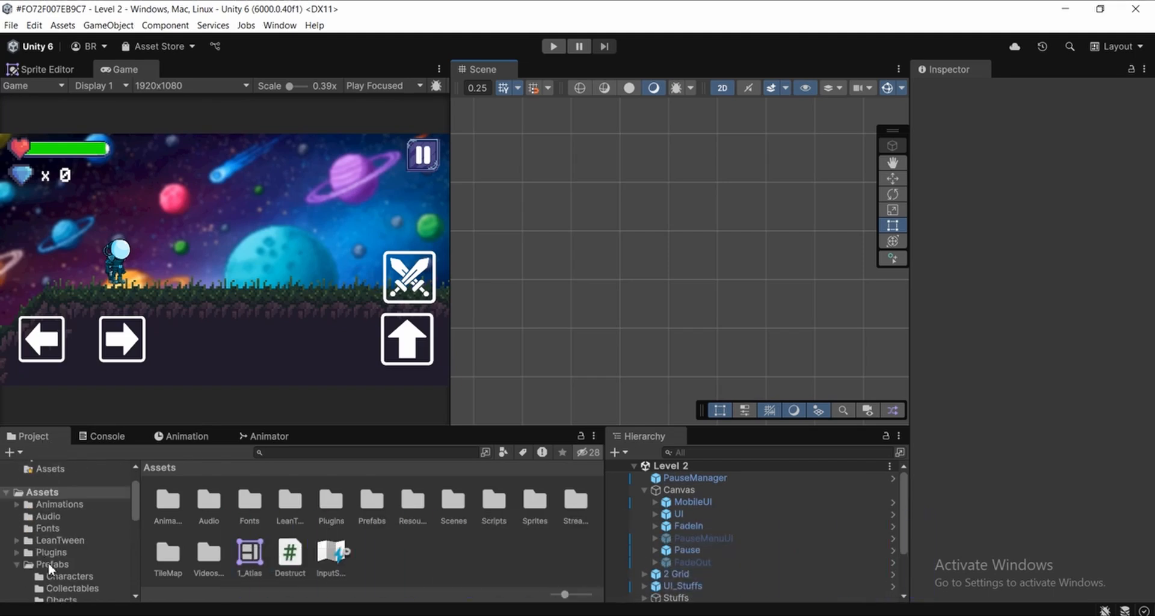
{"action": "scroll", "coordinate": [66, 558], "scroll_direction": "down", "scroll_amount": 6}
{"action": "left_click", "coordinate": [89, 564]}
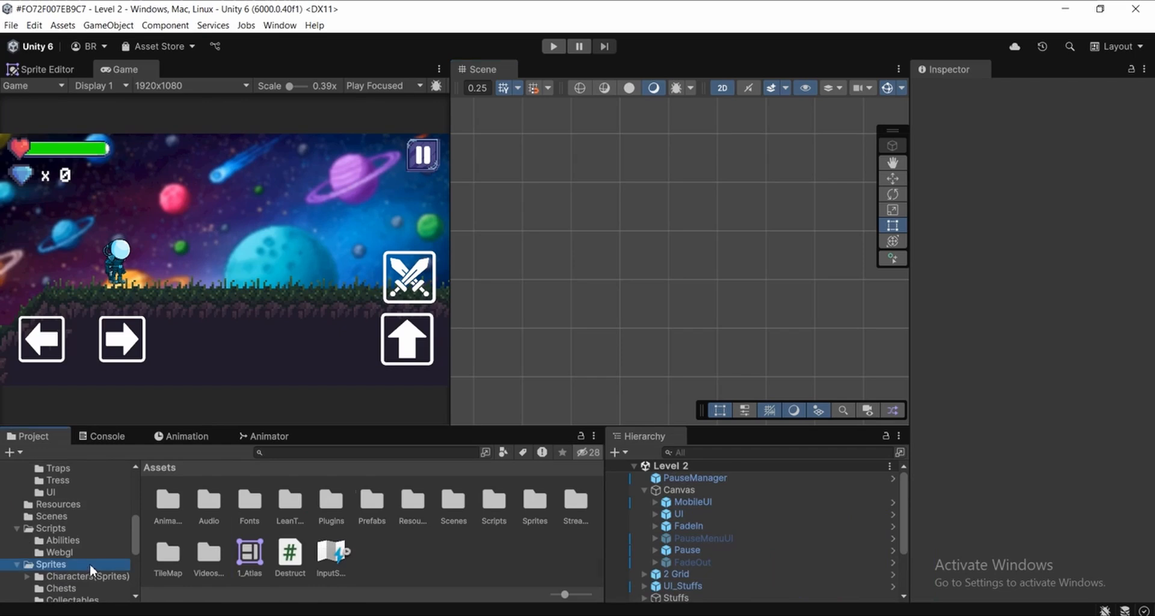
{"action": "left_click", "coordinate": [83, 522]}
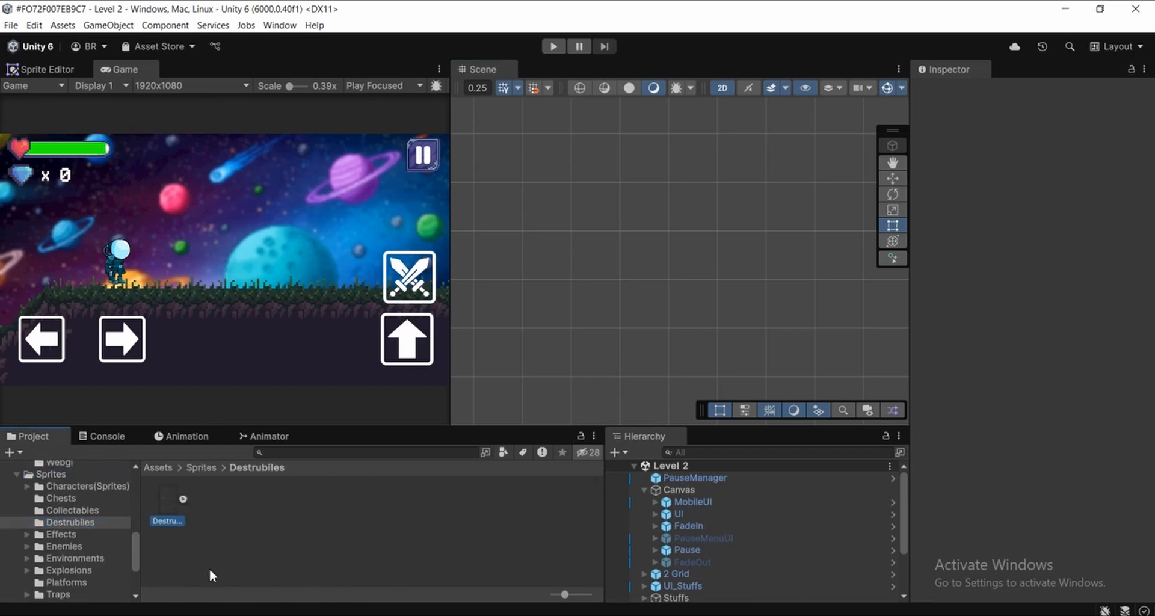
Open the Destructible Objects Sprite Sheet (1) texture in the Sprite Editor
{"action": "left_click", "coordinate": [275, 536]}
{"action": "left_click", "coordinate": [168, 506]}
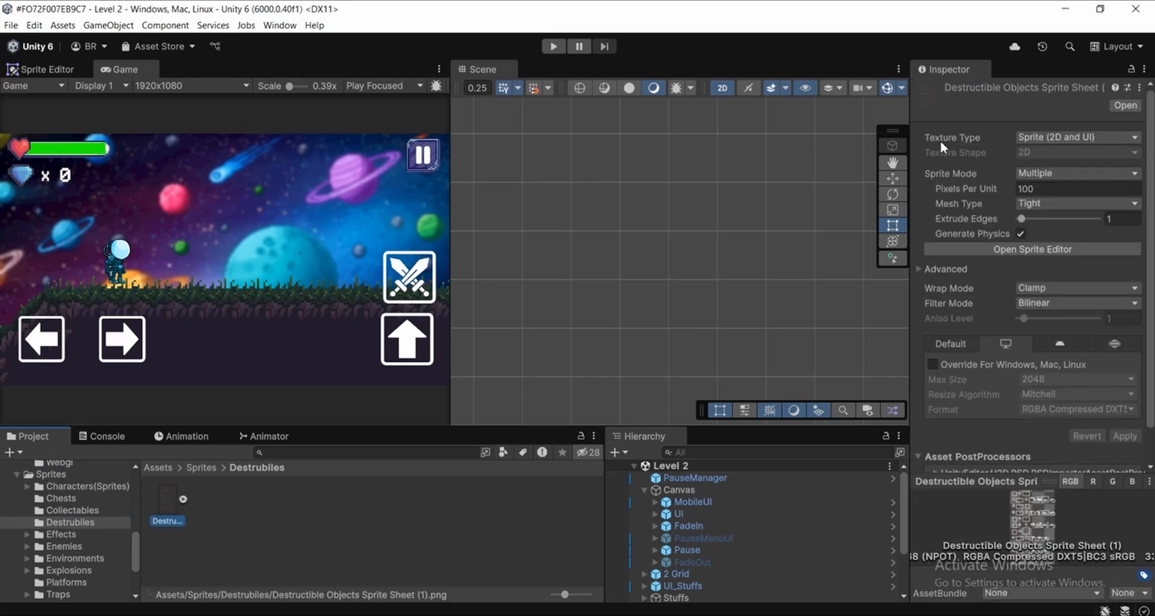
{"action": "left_click", "coordinate": [999, 251]}
{"action": "left_click", "coordinate": [56, 183]}
{"action": "scroll", "coordinate": [158, 160], "scroll_direction": "up", "scroll_amount": 5}
{"action": "scroll", "coordinate": [204, 184], "scroll_direction": "up", "scroll_amount": 2}
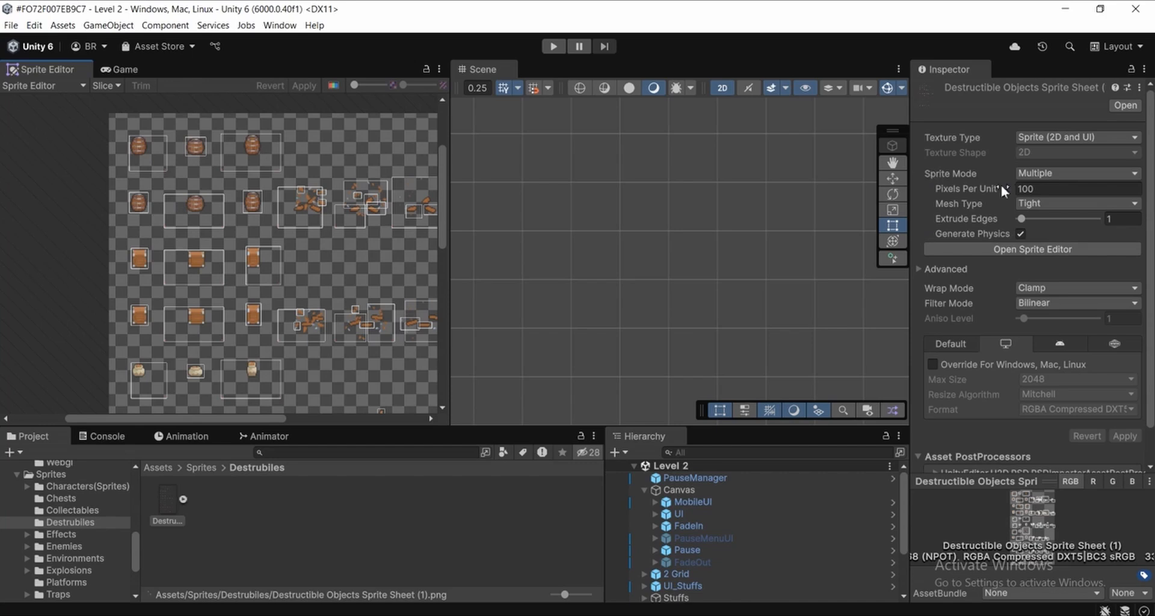
Keep the sprite sheet's Sprite Mode at Multiple and set its Pixels Per Unit to 16
{"action": "left_click", "coordinate": [1040, 175]}
{"action": "left_click", "coordinate": [1037, 202]}
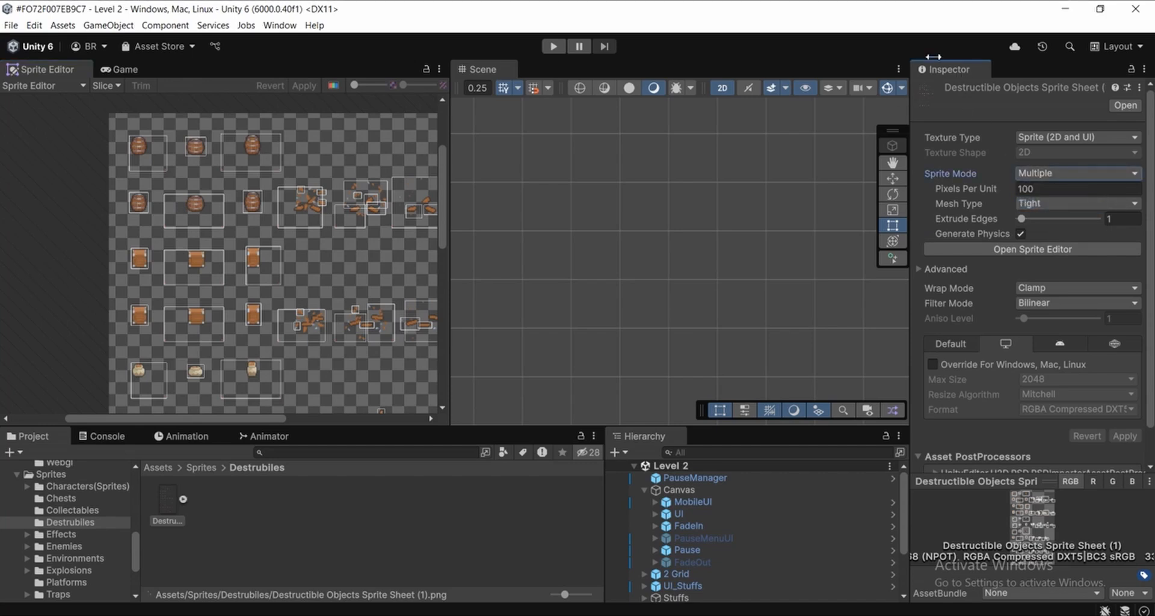
{"action": "left_click", "coordinate": [1077, 190]}
{"action": "double_click", "coordinate": [1078, 193]}
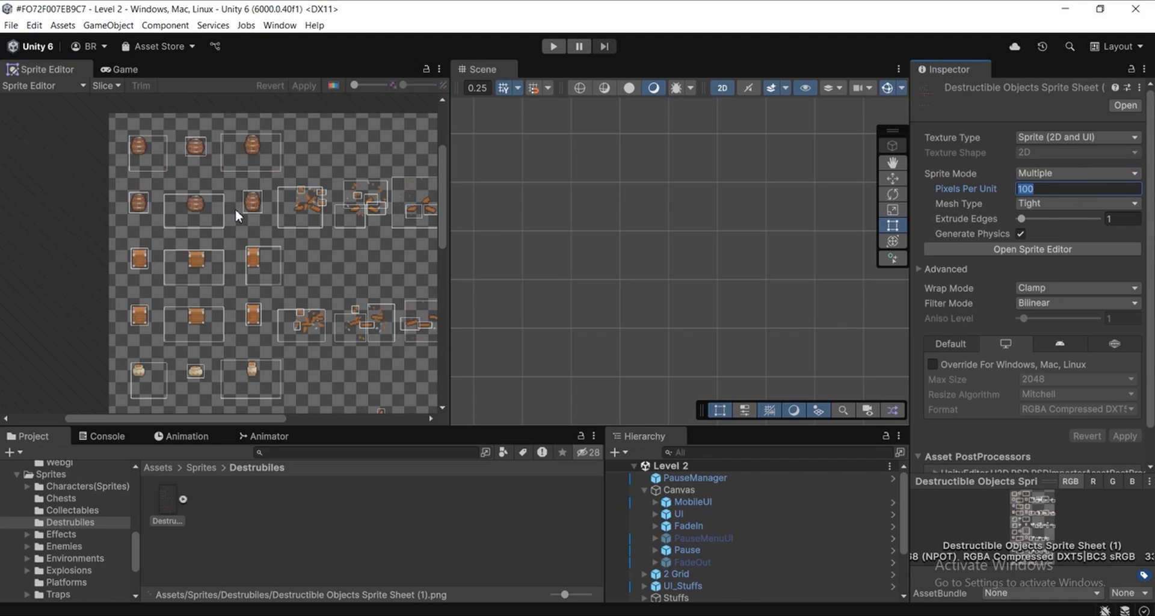
{"action": "type", "text": "16"}
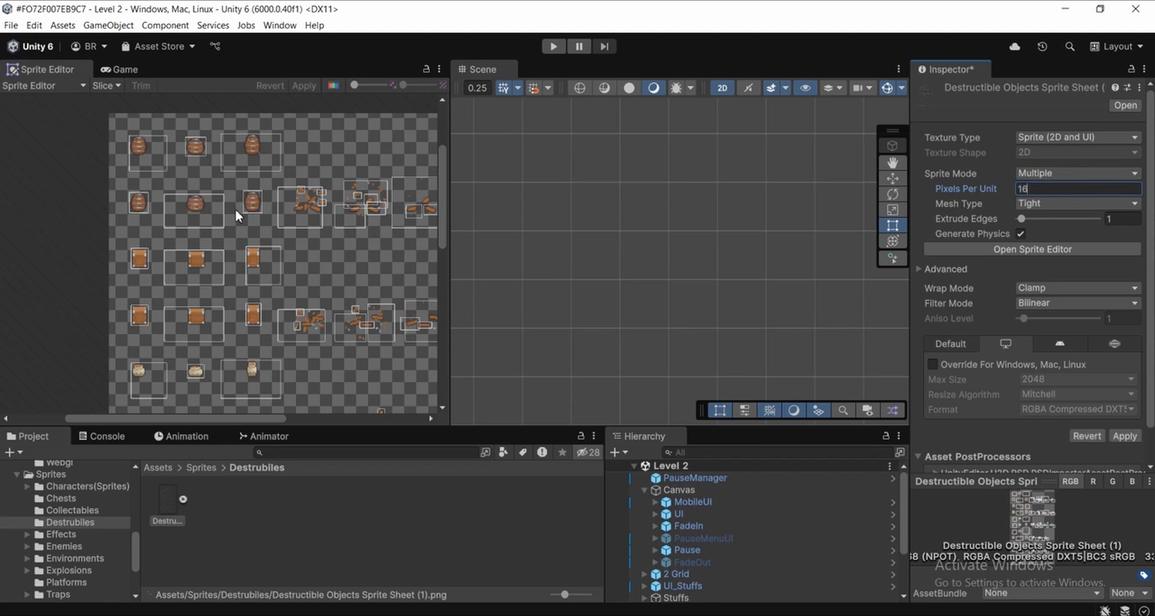
Set the sprite sheet's Filter Mode to Point (no filter) and apply the import settings
{"action": "scroll", "coordinate": [197, 215], "scroll_direction": "up", "scroll_amount": 8}
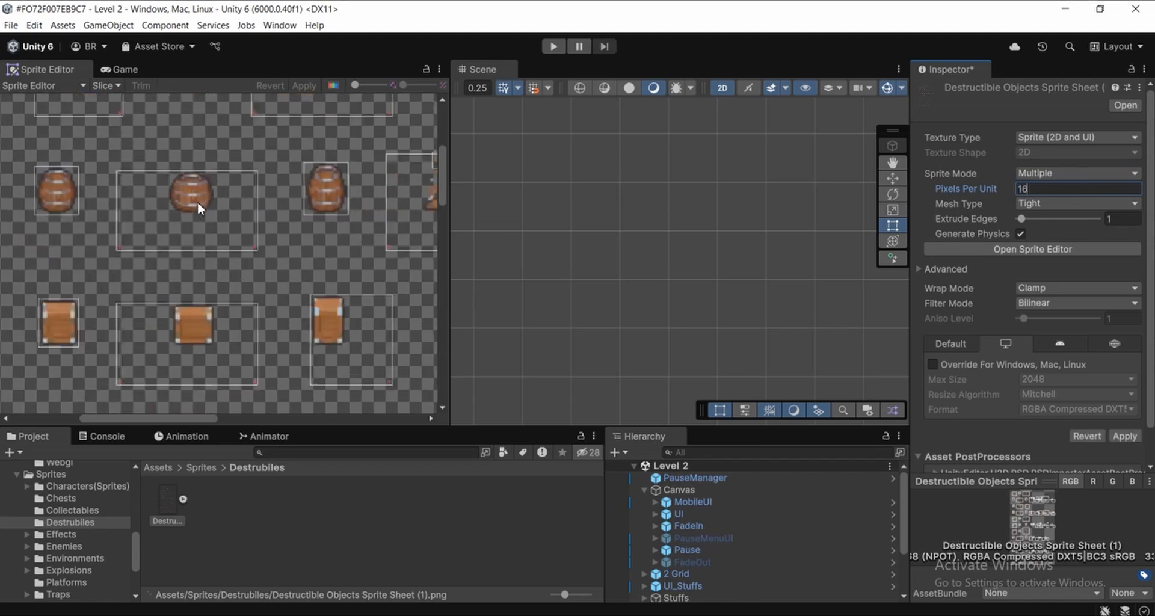
{"action": "scroll", "coordinate": [265, 243], "scroll_direction": "up", "scroll_amount": 3}
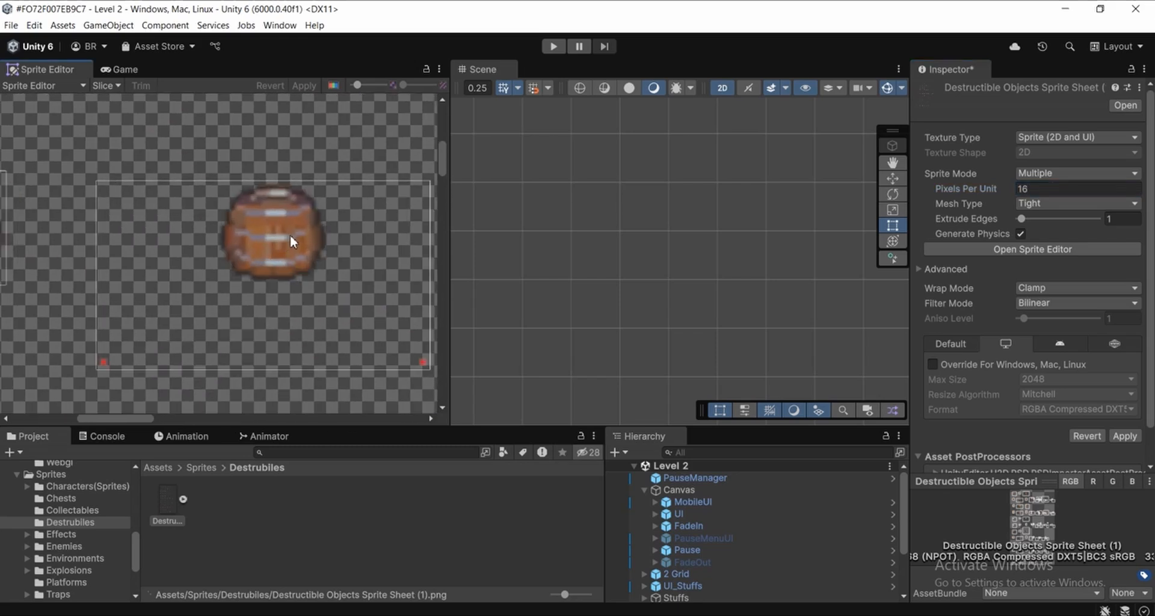
{"action": "scroll", "coordinate": [268, 237], "scroll_direction": "down", "scroll_amount": 8}
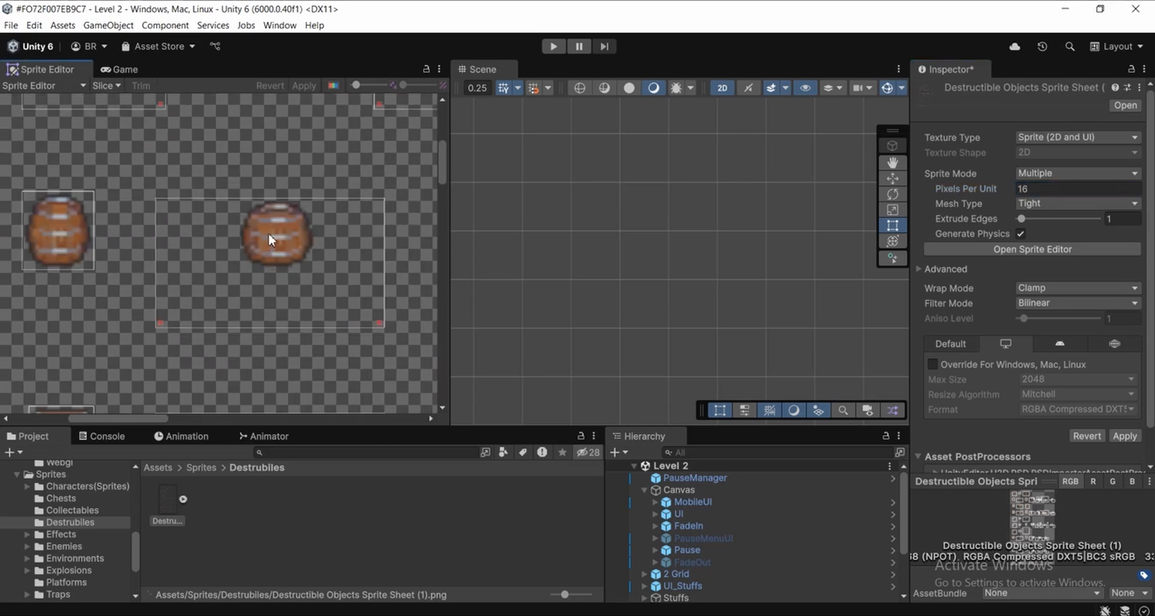
{"action": "left_click", "coordinate": [1048, 303]}
{"action": "left_click", "coordinate": [1046, 318]}
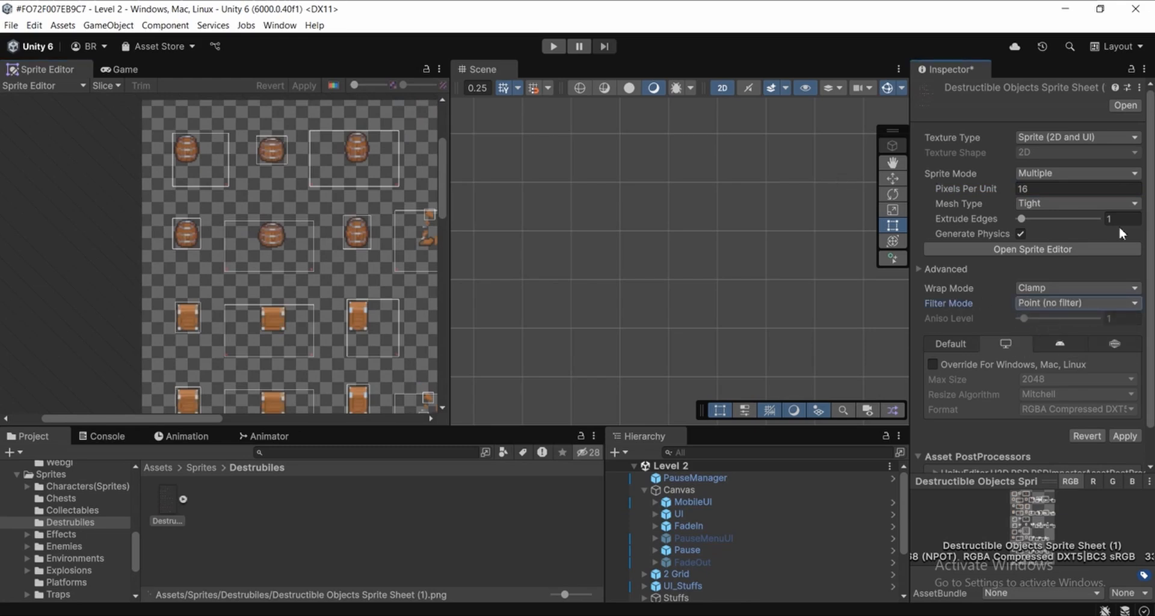
{"action": "scroll", "coordinate": [1059, 233], "scroll_direction": "down", "scroll_amount": 2}
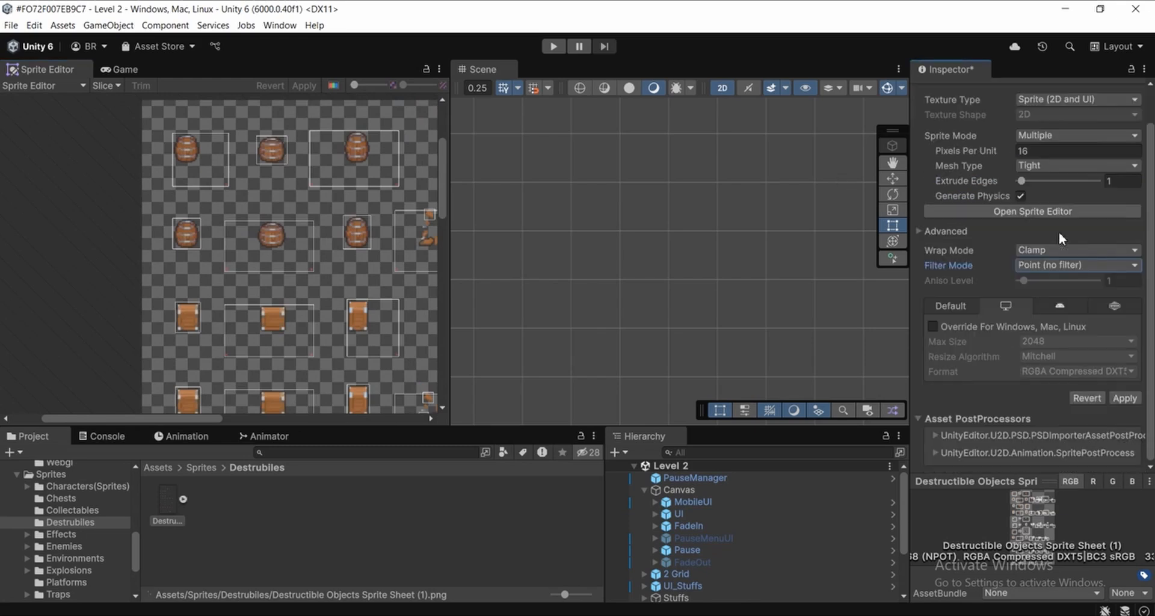
{"action": "left_click", "coordinate": [1122, 398]}
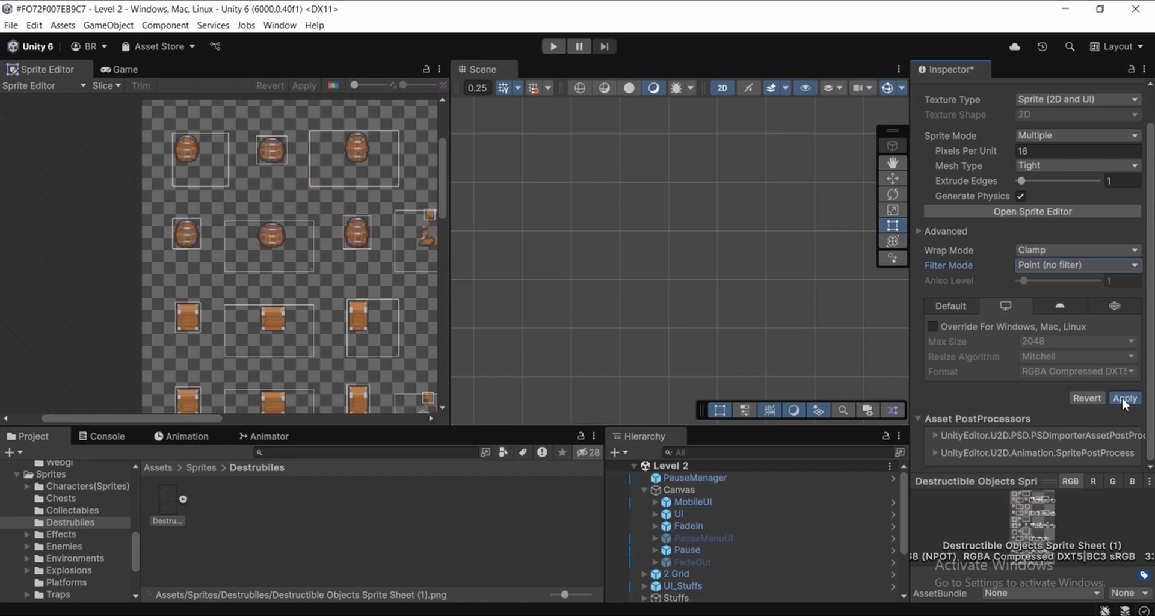
Set the slice type for the destructible objects sheet to Grid By Cell Count
{"action": "left_click", "coordinate": [160, 196]}
{"action": "scroll", "coordinate": [252, 258], "scroll_direction": "up", "scroll_amount": 4}
{"action": "scroll", "coordinate": [207, 238], "scroll_direction": "down", "scroll_amount": 5}
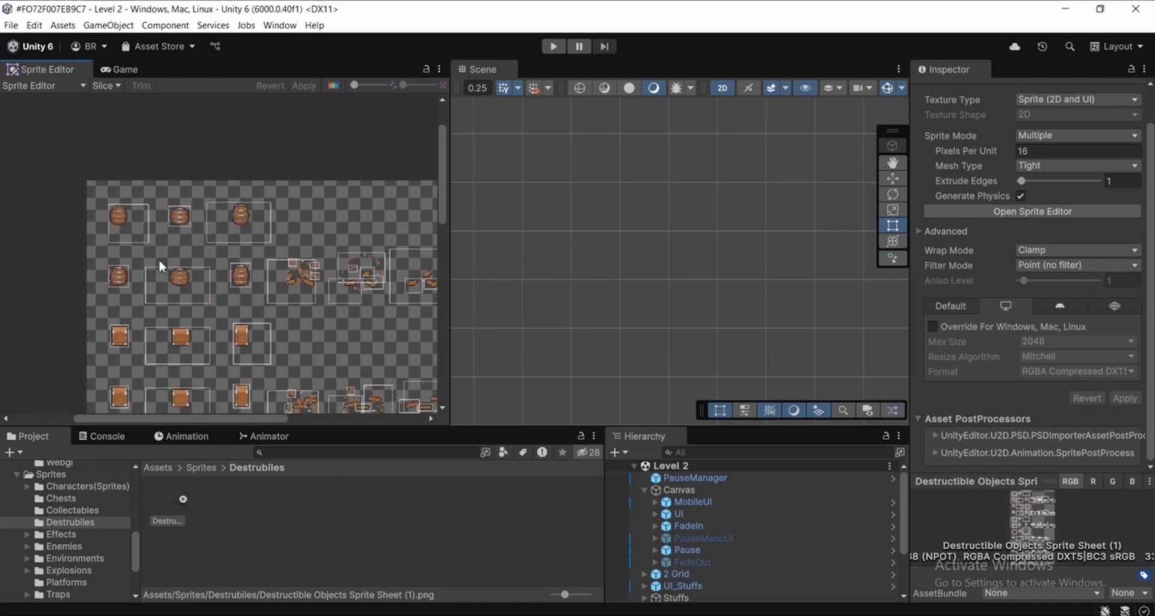
{"action": "left_click", "coordinate": [108, 88]}
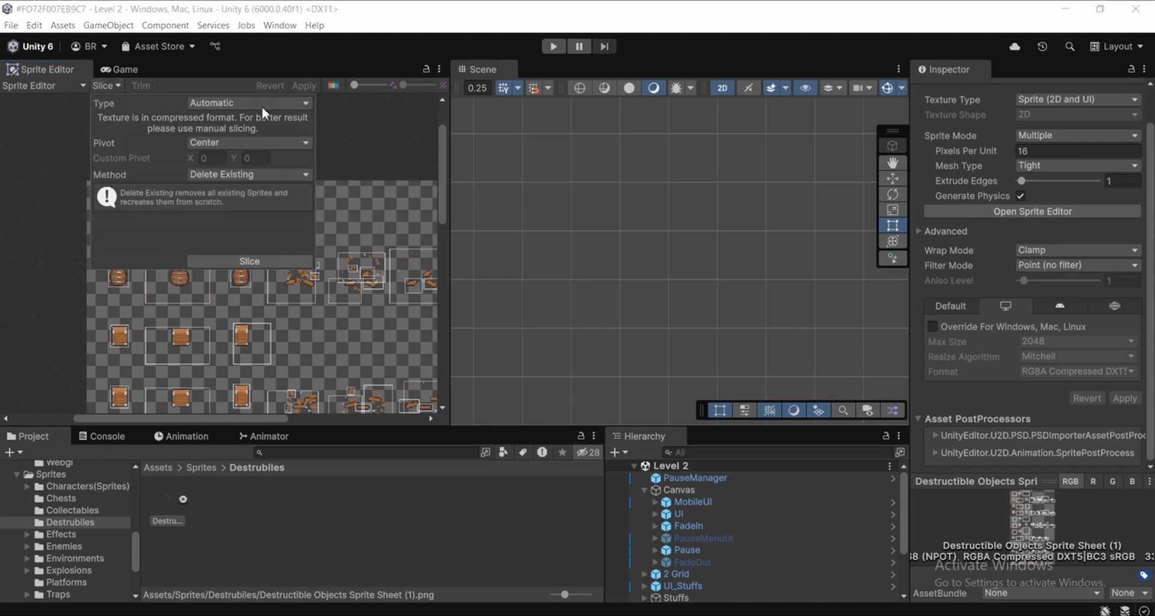
{"action": "left_click", "coordinate": [244, 105]}
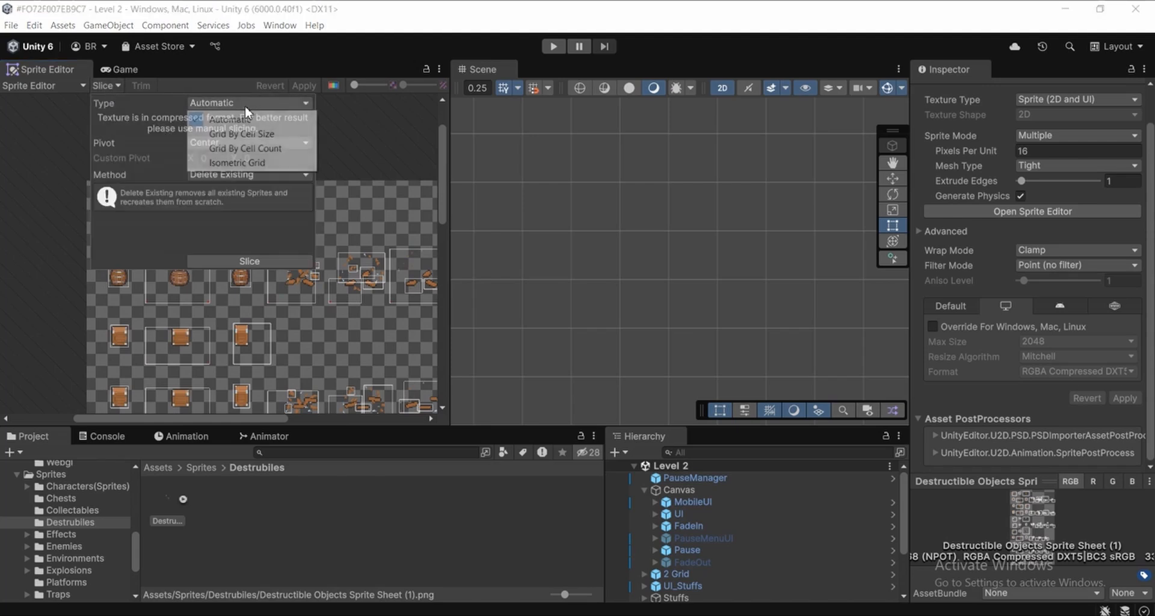
{"action": "left_click", "coordinate": [246, 152]}
{"action": "left_click", "coordinate": [349, 144]}
Count the sprite columns across the sheet and set the slice grid's column count to 7
{"action": "middle_click_drag", "start_coordinate": [333, 326], "coordinate": [331, 282]}
{"action": "scroll", "coordinate": [329, 281], "scroll_direction": "down", "scroll_amount": 5}
{"action": "middle_click_drag", "start_coordinate": [309, 325], "coordinate": [310, 261]}
{"action": "scroll", "coordinate": [273, 366], "scroll_direction": "up", "scroll_amount": 1}
{"action": "middle_click_drag", "start_coordinate": [273, 366], "coordinate": [269, 232]}
{"action": "middle_click_drag", "start_coordinate": [227, 409], "coordinate": [242, 431]}
{"action": "scroll", "coordinate": [338, 171], "scroll_direction": "down", "scroll_amount": 4}
{"action": "middle_click_drag", "start_coordinate": [372, 194], "coordinate": [333, 301]}
{"action": "scroll", "coordinate": [229, 251], "scroll_direction": "up", "scroll_amount": 6}
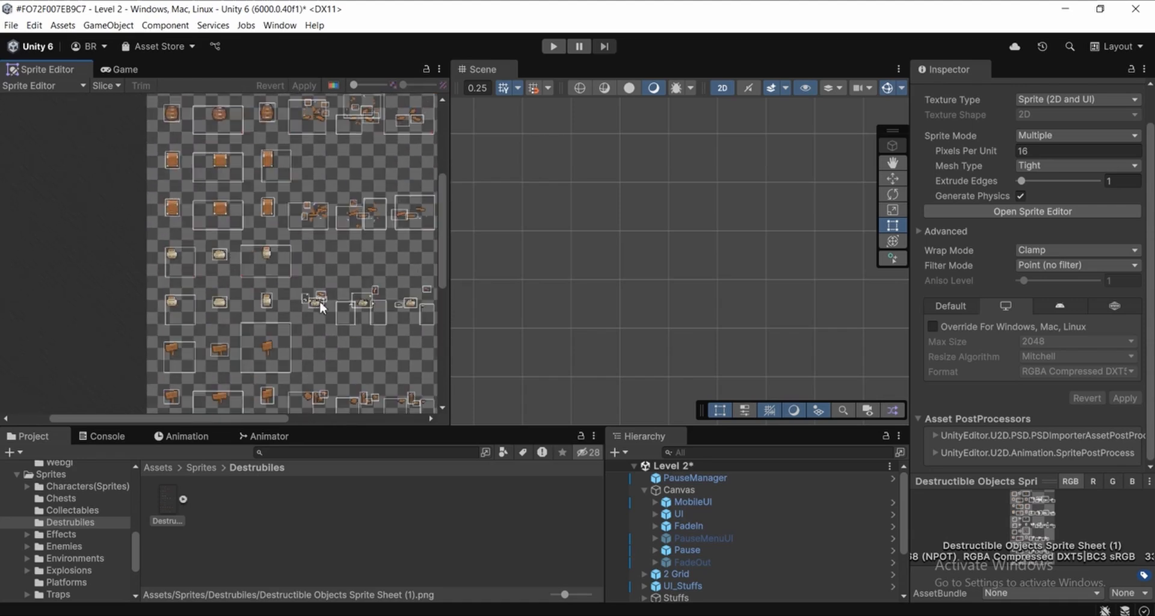
{"action": "middle_click_drag", "start_coordinate": [359, 305], "coordinate": [280, 255]}
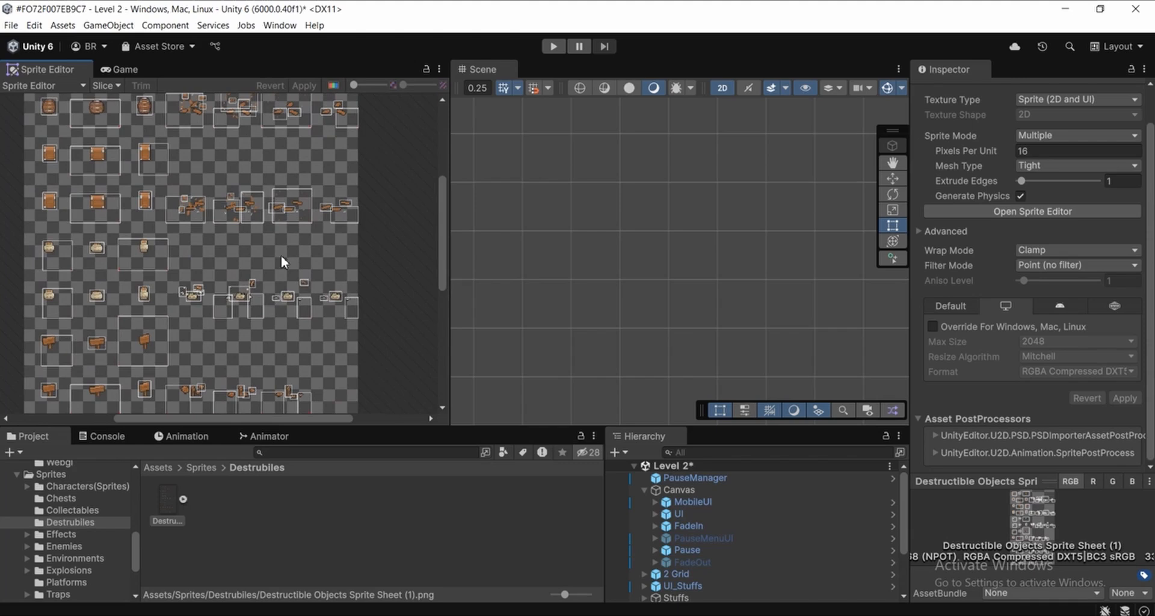
{"action": "left_click", "coordinate": [103, 85]}
{"action": "type", "text": "7"}
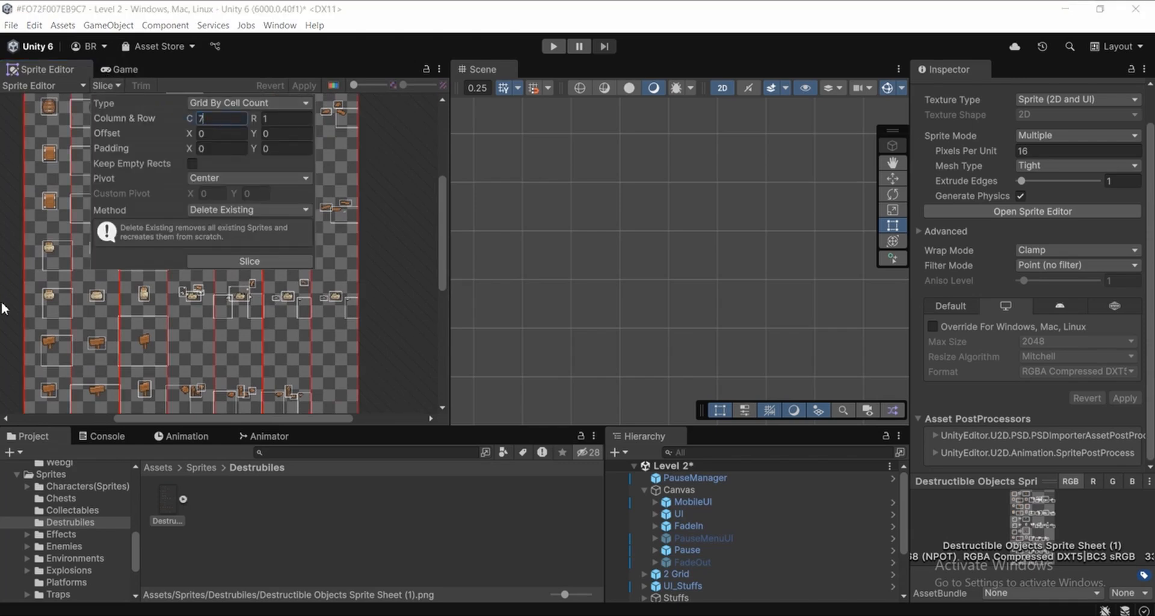
{"action": "left_click", "coordinate": [12, 249]}
Count the sprite rows down the whole sheet and set the slice grid's row count to match
{"action": "middle_click_drag", "start_coordinate": [198, 280], "coordinate": [266, 167]}
{"action": "scroll", "coordinate": [239, 262], "scroll_direction": "down", "scroll_amount": 3}
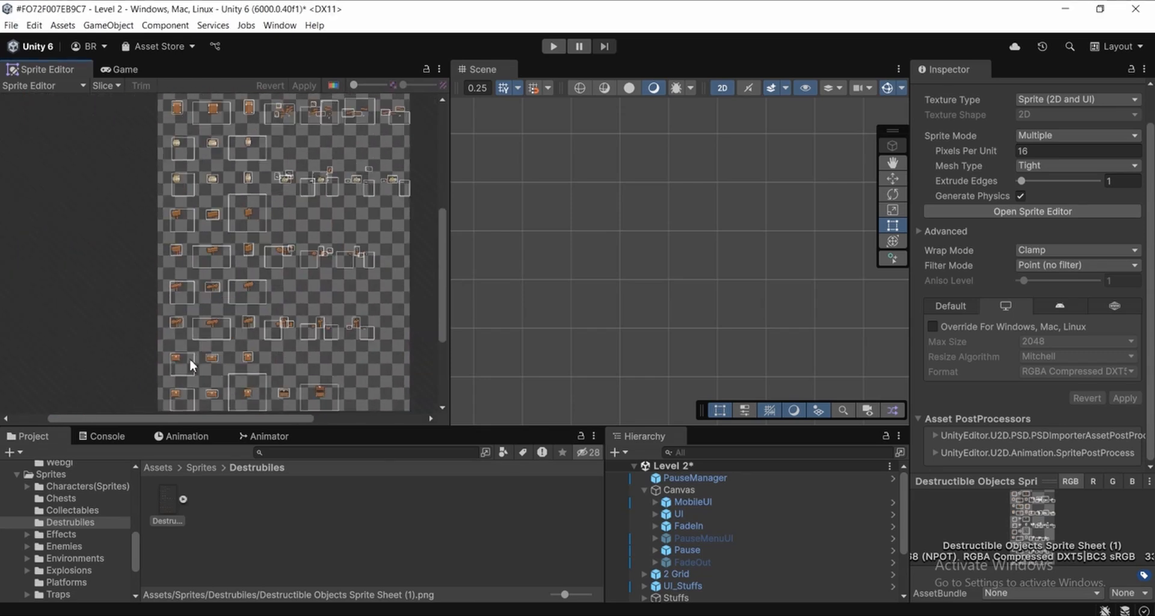
{"action": "middle_click_drag", "start_coordinate": [189, 359], "coordinate": [194, 318]}
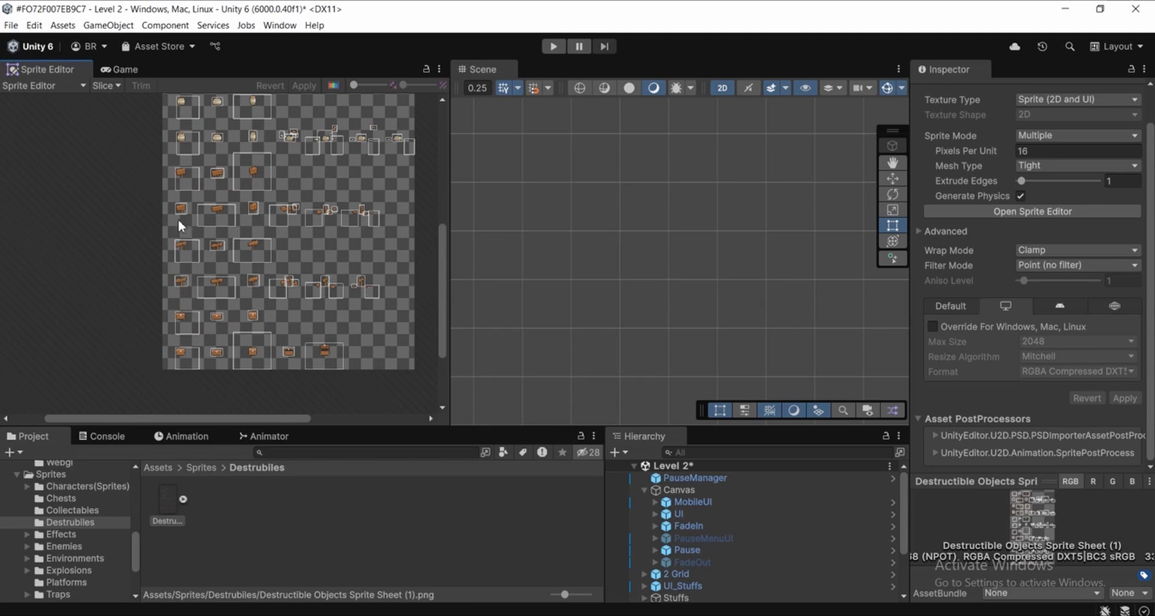
{"action": "middle_click_drag", "start_coordinate": [176, 209], "coordinate": [175, 311]}
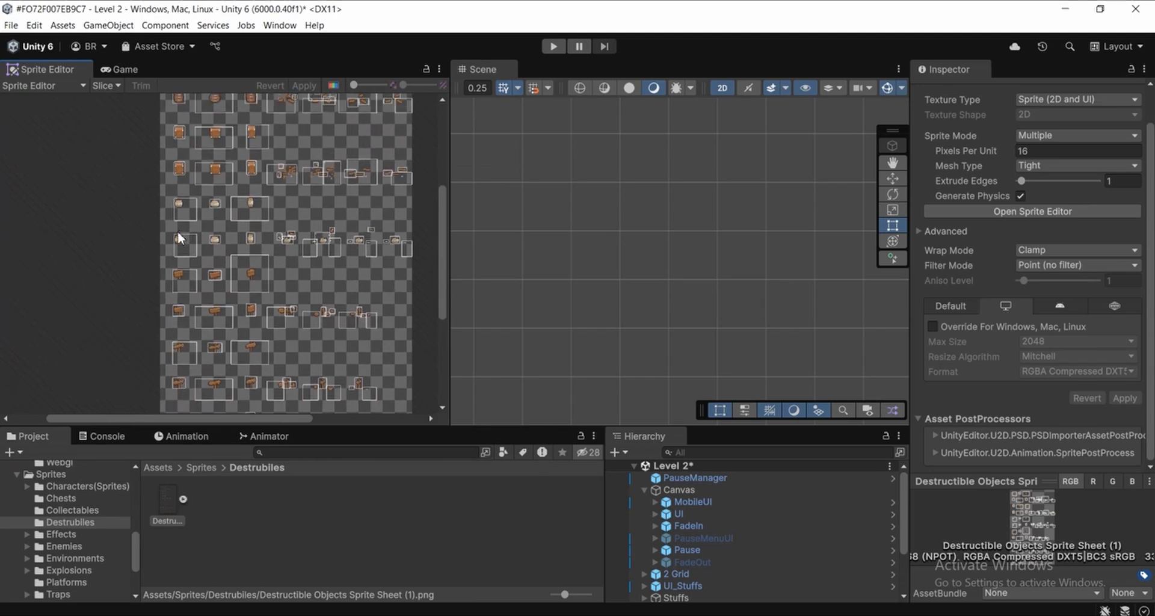
{"action": "middle_click_drag", "start_coordinate": [175, 207], "coordinate": [159, 312]}
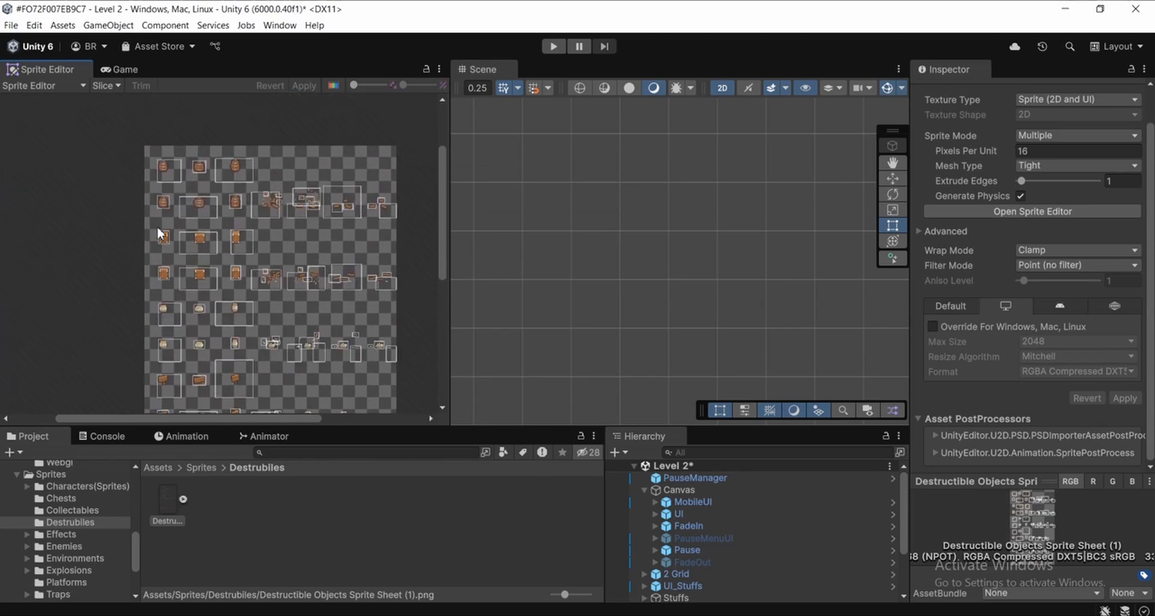
{"action": "left_click", "coordinate": [108, 85]}
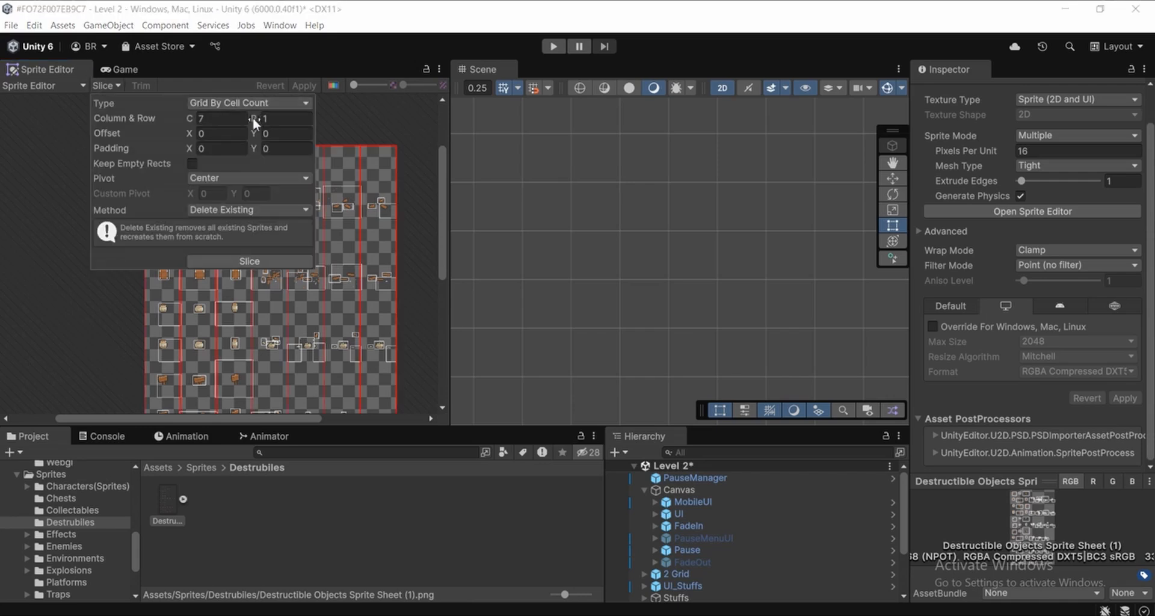
{"action": "type", "text": "2"}
Slice the destructible objects sheet with the grid, apply the slicing, and check the resulting cells
{"action": "left_click", "coordinate": [258, 263]}
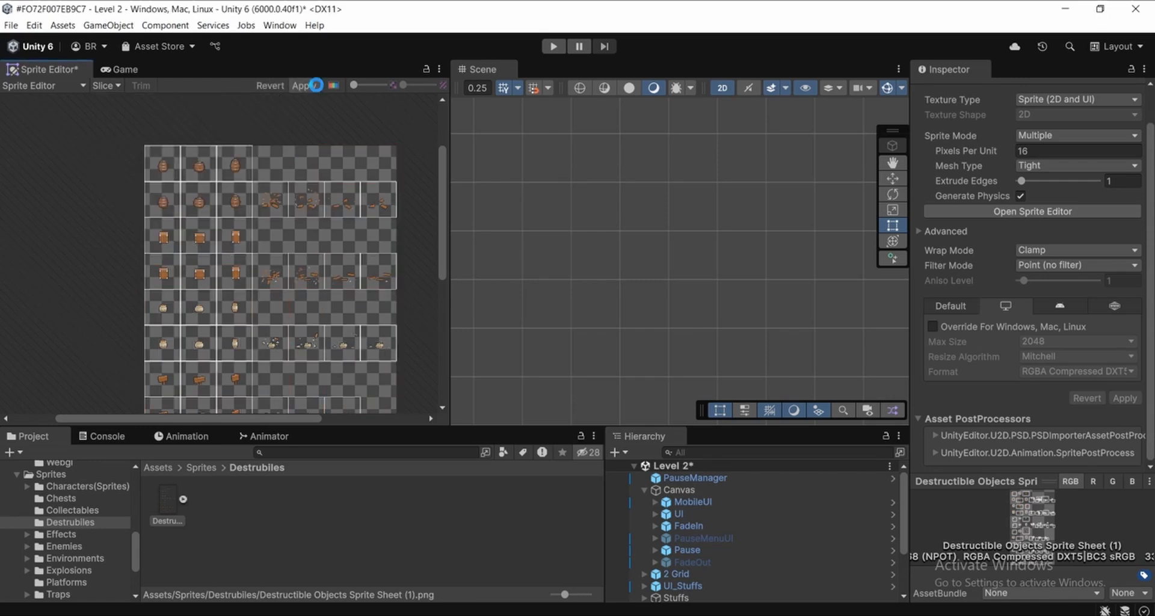
{"action": "left_click", "coordinate": [314, 85]}
{"action": "left_click", "coordinate": [347, 144]}
{"action": "scroll", "coordinate": [369, 204], "scroll_direction": "up", "scroll_amount": 3}
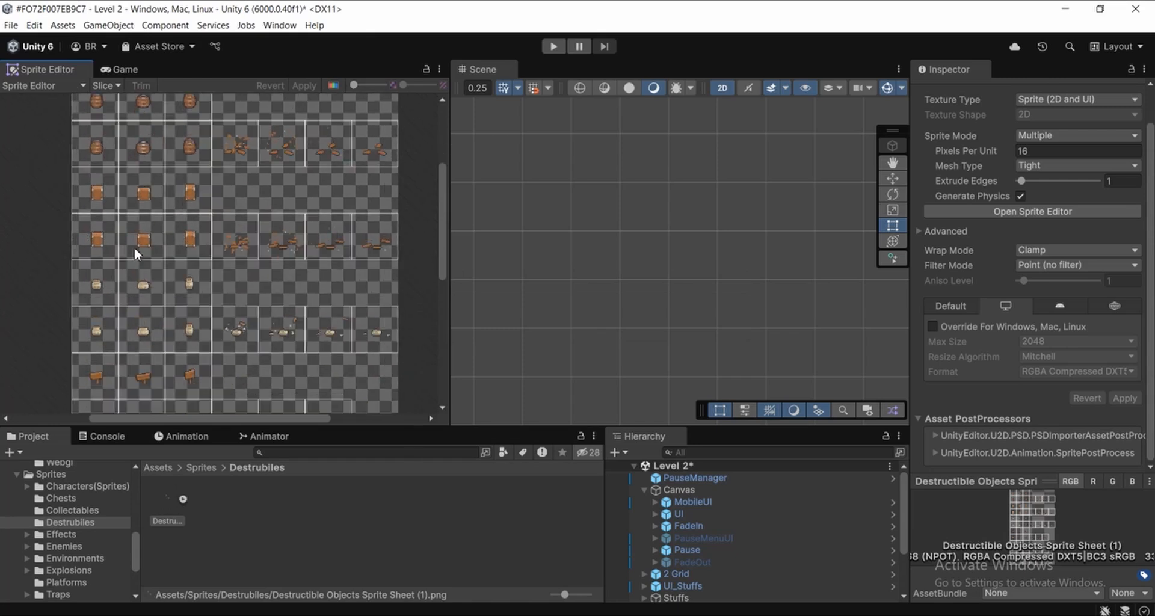
{"action": "mouse_move", "coordinate": [305, 313]}
{"action": "middle_mouse_down"}
{"action": "mouse_move", "coordinate": [284, 286]}
{"action": "mouse_move", "coordinate": [304, 303]}
{"action": "middle_mouse_up"}
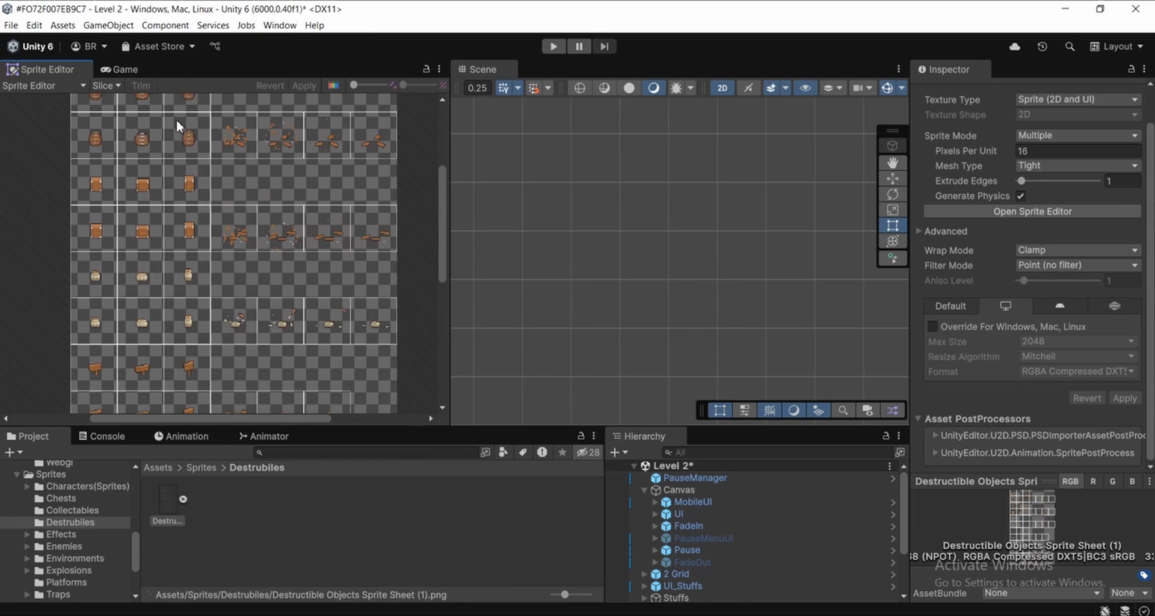
Return to the Game view and expand the sliced sprite sheet in the Destrubiles folder to browse its sprites
{"action": "left_click", "coordinate": [121, 71]}
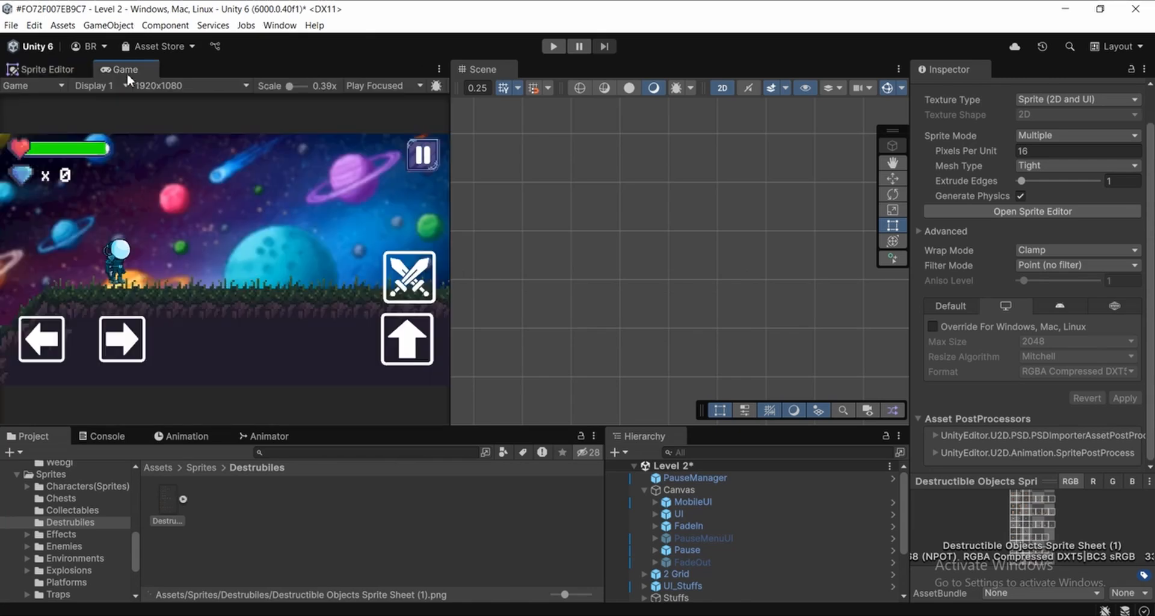
{"action": "left_click", "coordinate": [229, 544]}
{"action": "left_click", "coordinate": [169, 492]}
{"action": "left_click", "coordinate": [198, 568]}
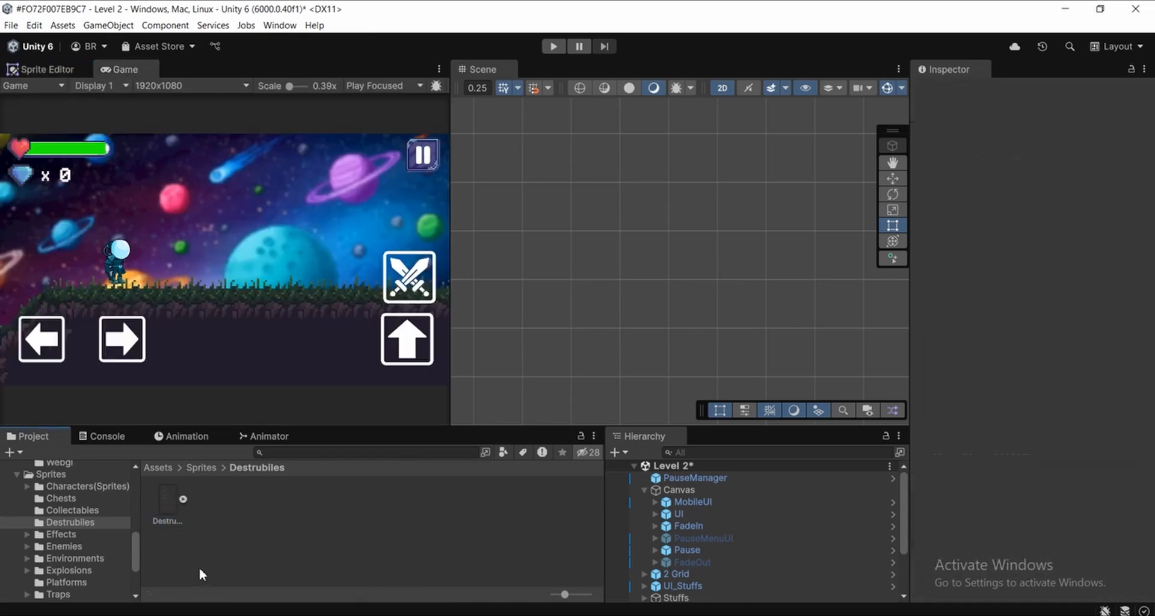
{"action": "left_click", "coordinate": [183, 498]}
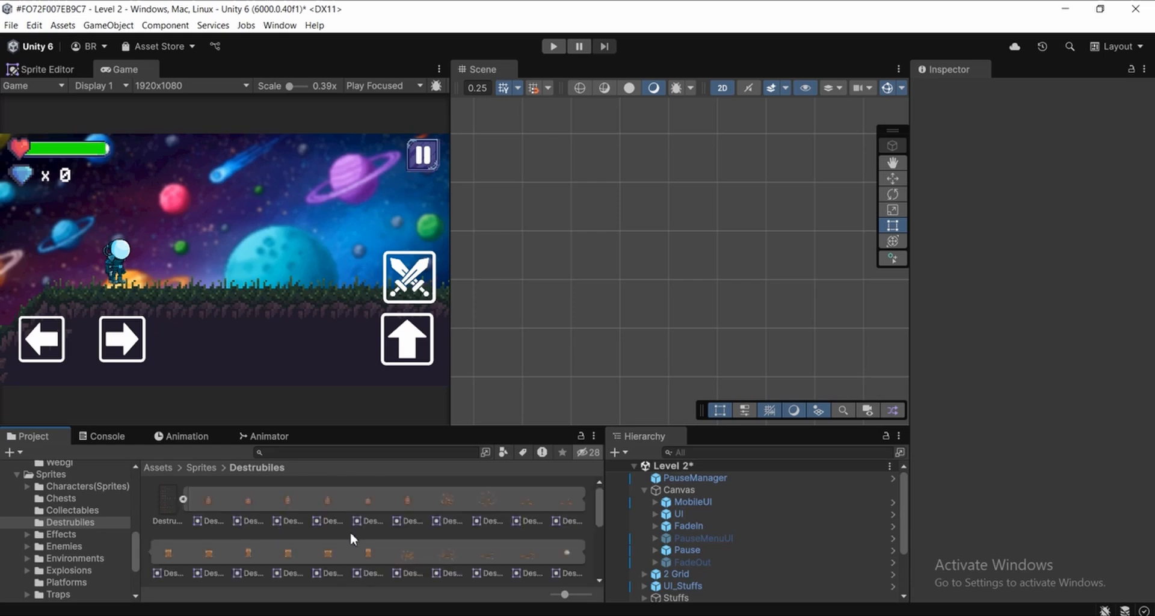
{"action": "scroll", "coordinate": [530, 529], "scroll_direction": "down", "scroll_amount": 3}
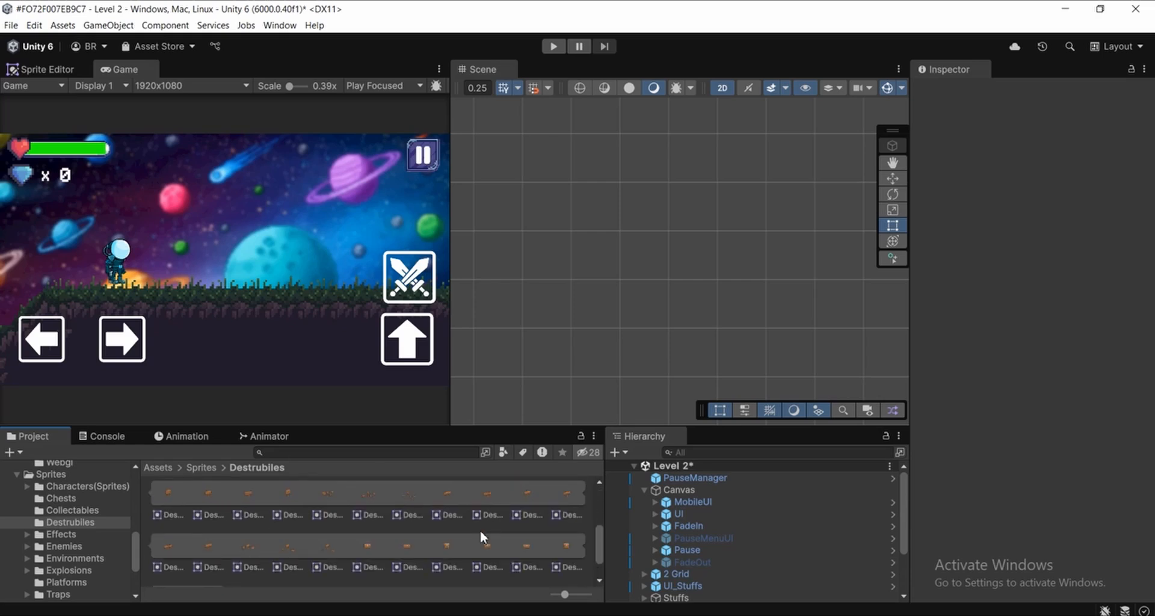
Collapse the Canvas group in the hierarchy and frame the Player in the Scene view
{"action": "middle_click_drag", "start_coordinate": [760, 287], "coordinate": [764, 292]}
{"action": "middle_click_drag", "start_coordinate": [719, 326], "coordinate": [742, 314]}
{"action": "scroll", "coordinate": [668, 517], "scroll_direction": "down", "scroll_amount": 2}
{"action": "scroll", "coordinate": [654, 481], "scroll_direction": "up", "scroll_amount": 2}
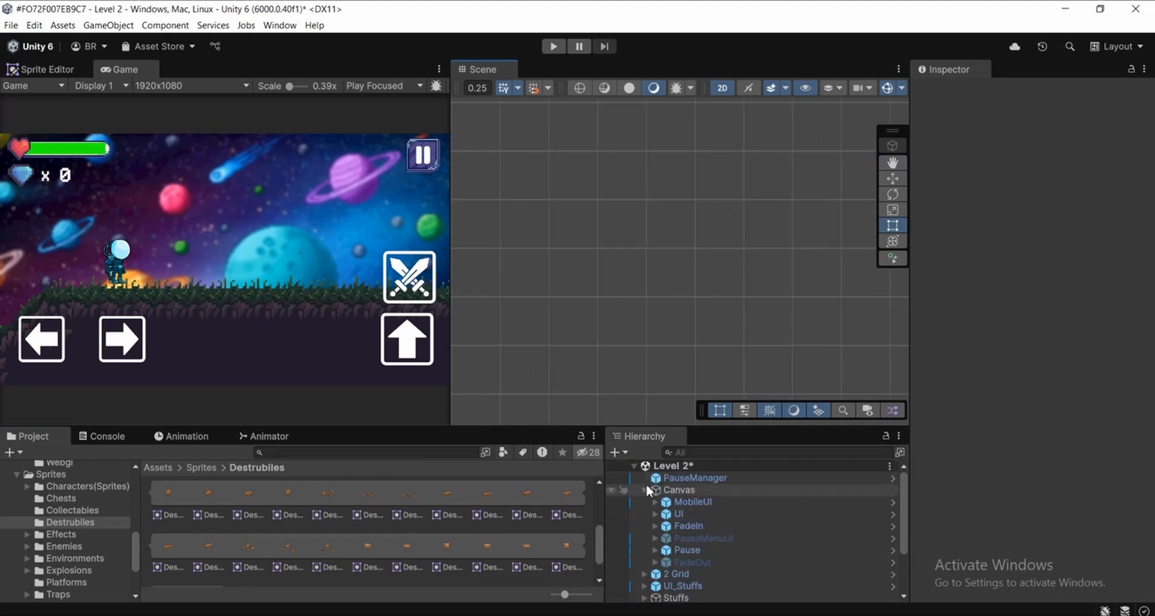
{"action": "left_click", "coordinate": [645, 490]}
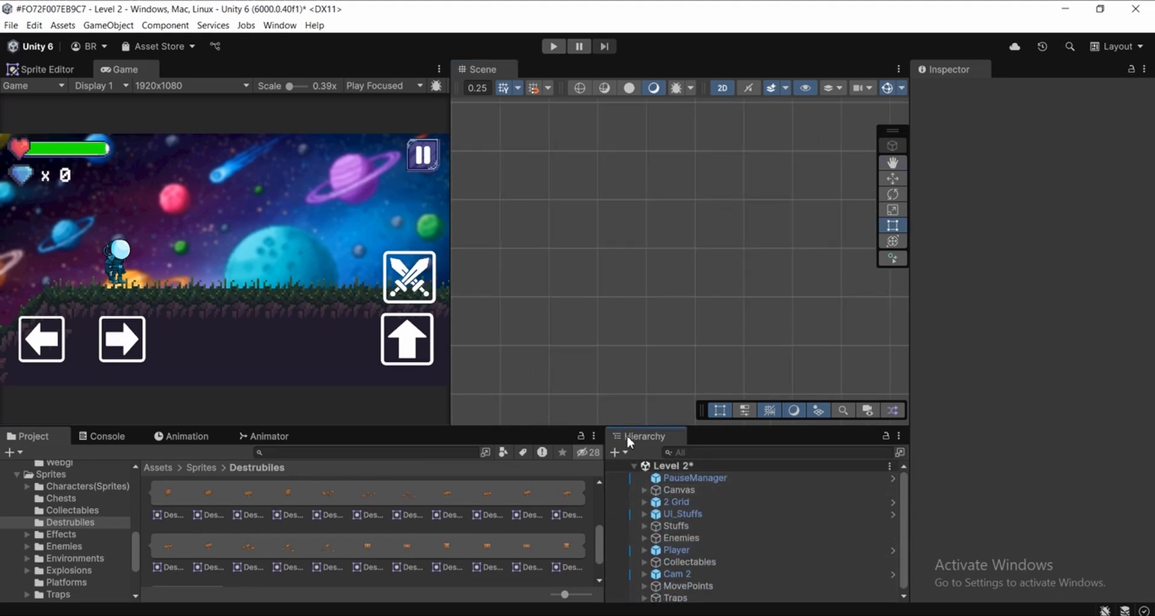
{"action": "left_click", "coordinate": [698, 547]}
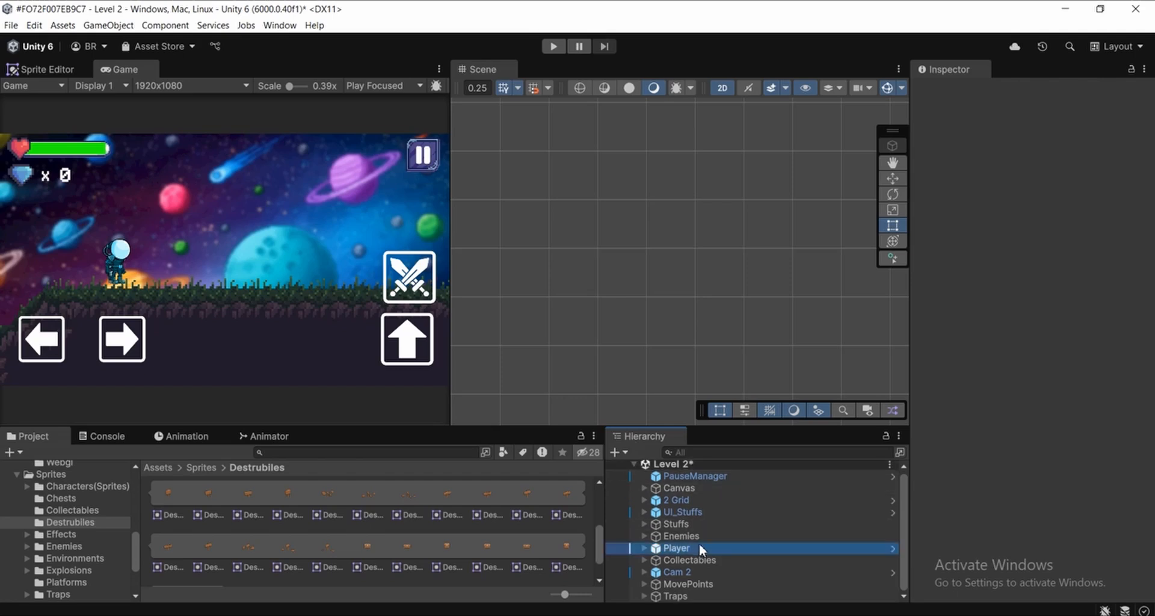
{"action": "middle_click_drag", "start_coordinate": [701, 282], "coordinate": [749, 276]}
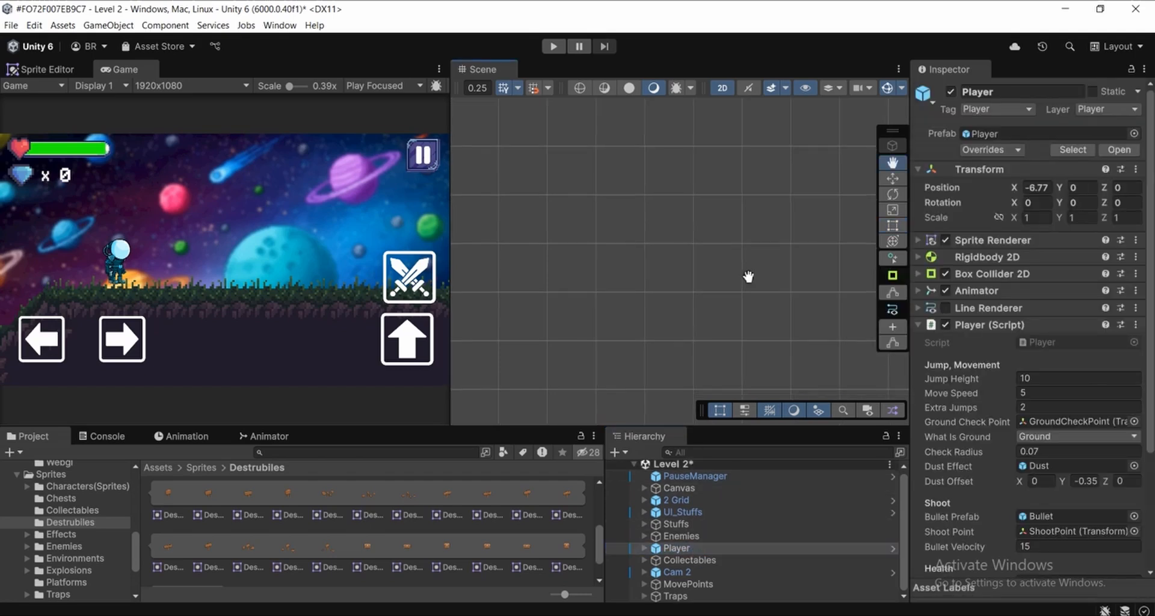
{"action": "key", "text": "f"}
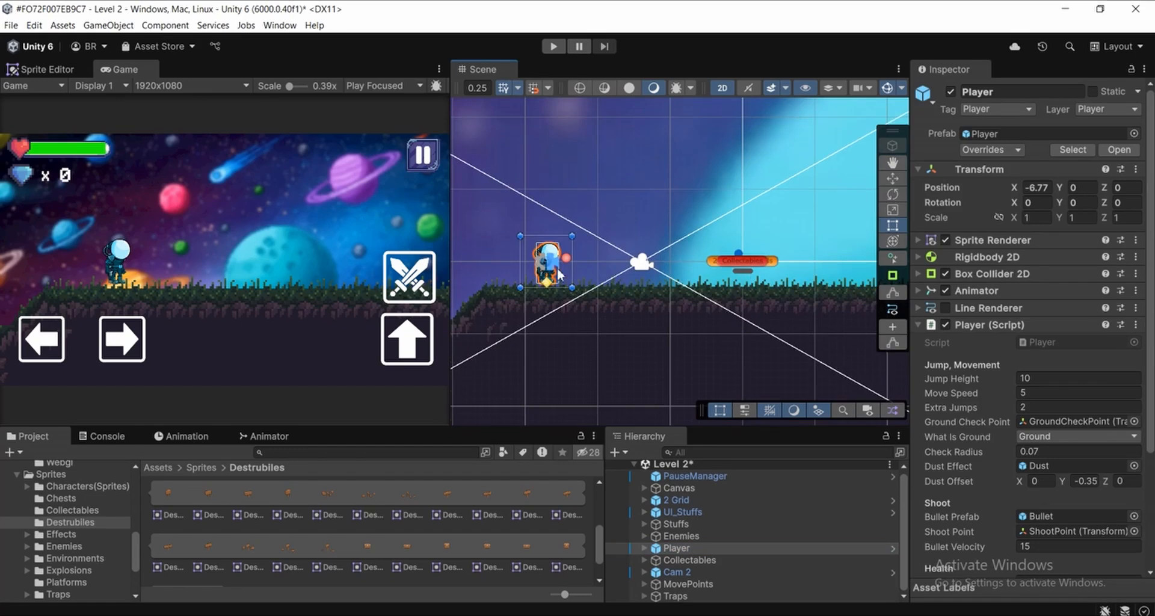
{"action": "middle_click_drag", "start_coordinate": [714, 277], "coordinate": [542, 277]}
{"action": "scroll", "coordinate": [546, 288], "scroll_direction": "down", "scroll_amount": 8}
{"action": "middle_click_drag", "start_coordinate": [620, 306], "coordinate": [724, 333]}
{"action": "scroll", "coordinate": [727, 310], "scroll_direction": "up", "scroll_amount": 1}
{"action": "scroll", "coordinate": [410, 550], "scroll_direction": "up", "scroll_amount": 1}
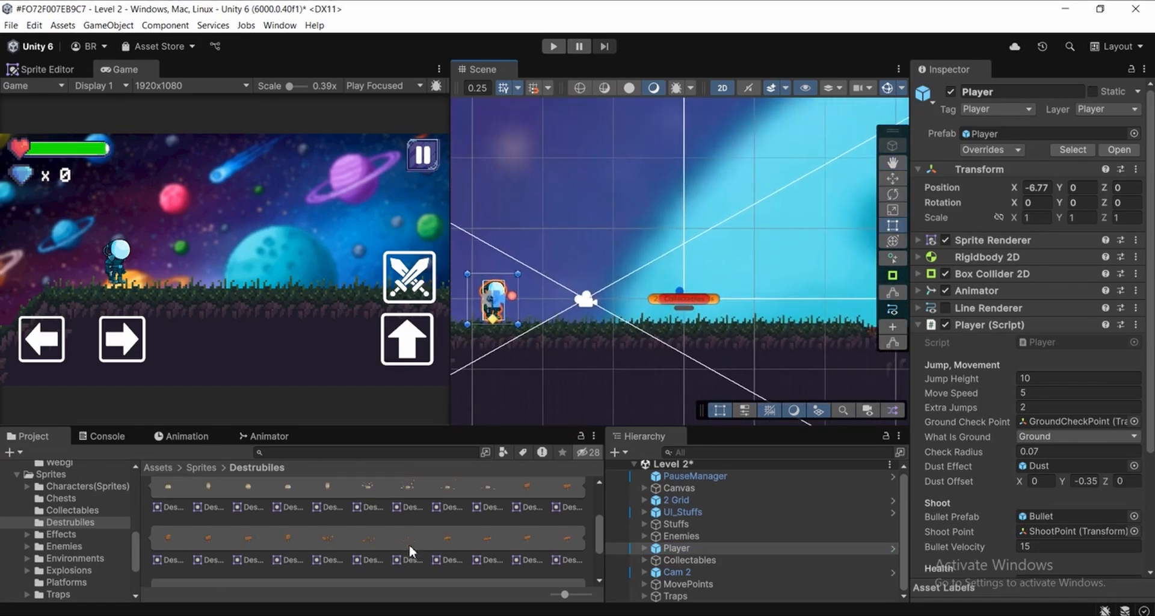
Place the clay pot sprite, number 20 of the sheet, on the grass beside the Player at about X -3.92, Y -0.38
{"action": "scroll", "coordinate": [709, 325], "scroll_direction": "down", "scroll_amount": 8}
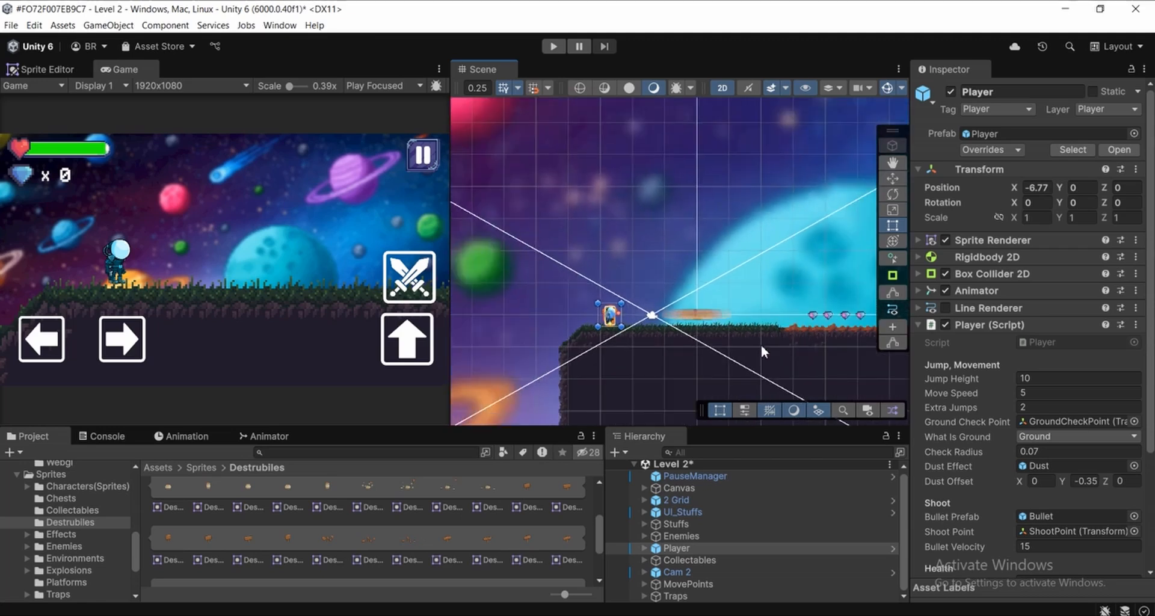
{"action": "mouse_move", "coordinate": [672, 350]}
{"action": "middle_mouse_down"}
{"action": "mouse_move", "coordinate": [447, 342]}
{"action": "mouse_move", "coordinate": [680, 349]}
{"action": "middle_mouse_up"}
{"action": "scroll", "coordinate": [565, 326], "scroll_direction": "up", "scroll_amount": 4}
{"action": "scroll", "coordinate": [559, 322], "scroll_direction": "up", "scroll_amount": 3}
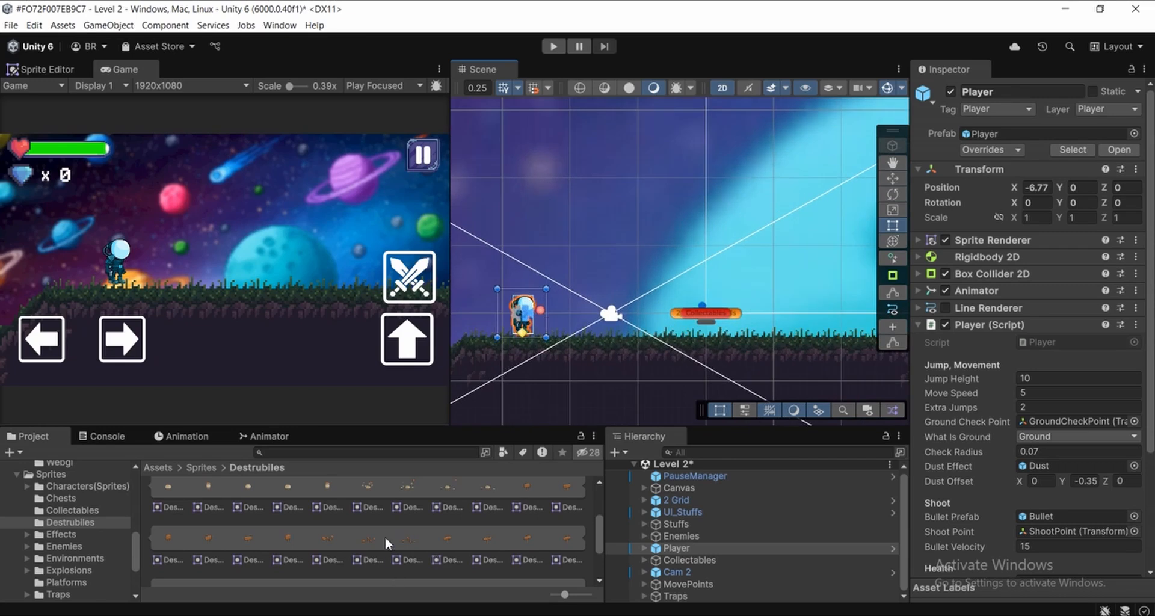
{"action": "scroll", "coordinate": [232, 499], "scroll_direction": "down", "scroll_amount": 2}
{"action": "left_click", "coordinate": [569, 545]}
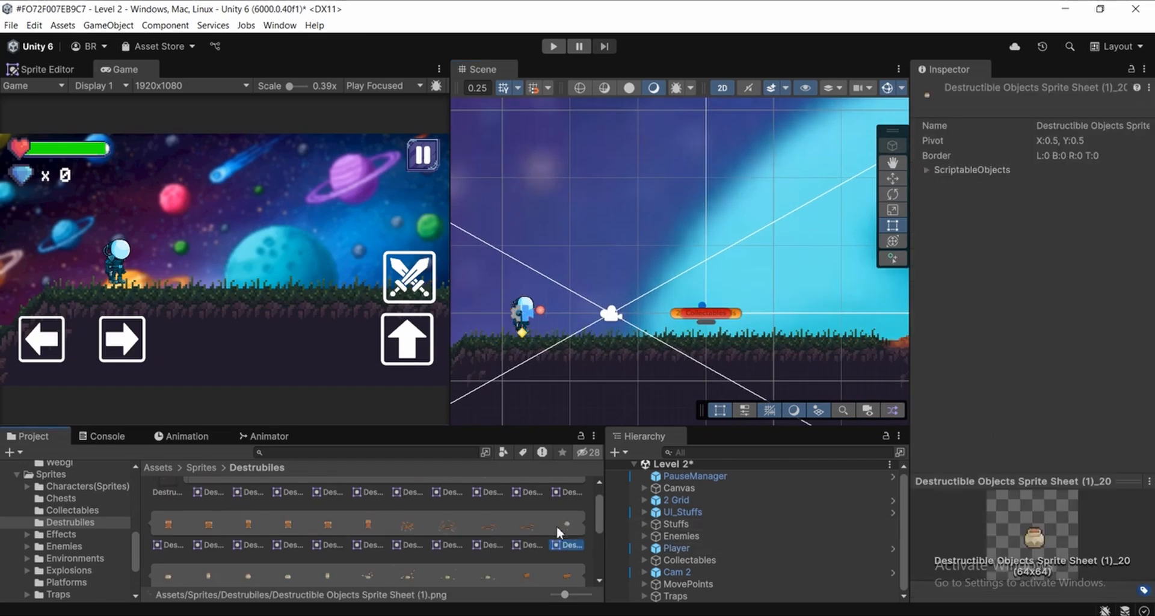
{"action": "left_click", "coordinate": [590, 523]}
{"action": "left_click", "coordinate": [564, 528]}
{"action": "left_click_drag", "start_coordinate": [571, 529], "coordinate": [626, 309]}
{"action": "scroll", "coordinate": [587, 319], "scroll_direction": "up", "scroll_amount": 3}
{"action": "middle_click_drag", "start_coordinate": [634, 311], "coordinate": [645, 332]}
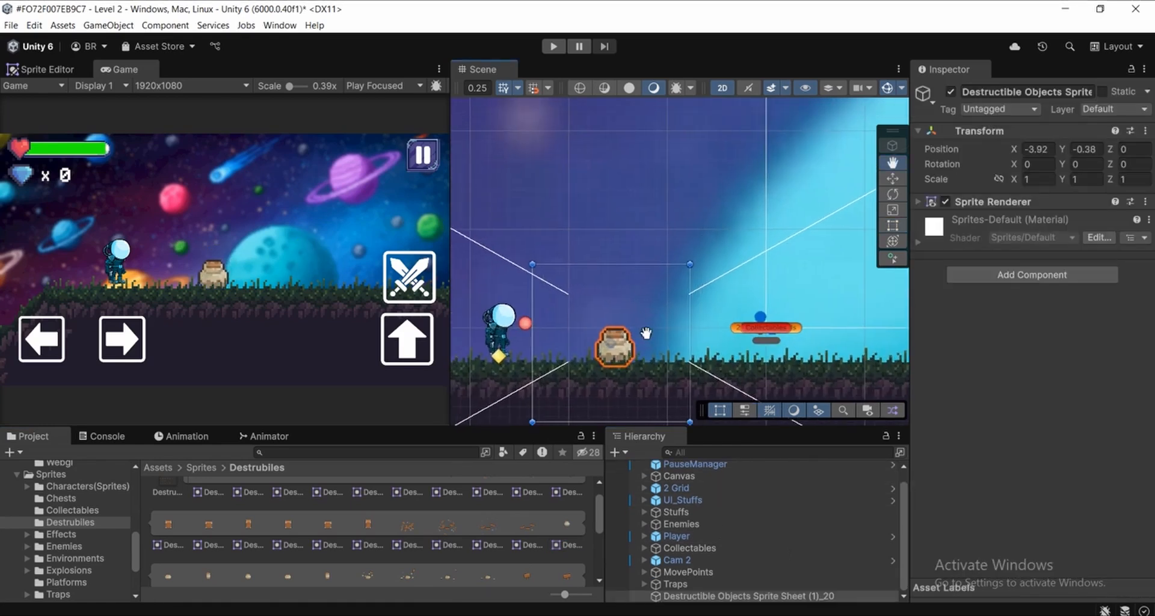
Rename the placed pot object as Pod
{"action": "left_click", "coordinate": [1057, 94]}
{"action": "type", "text": "P"}
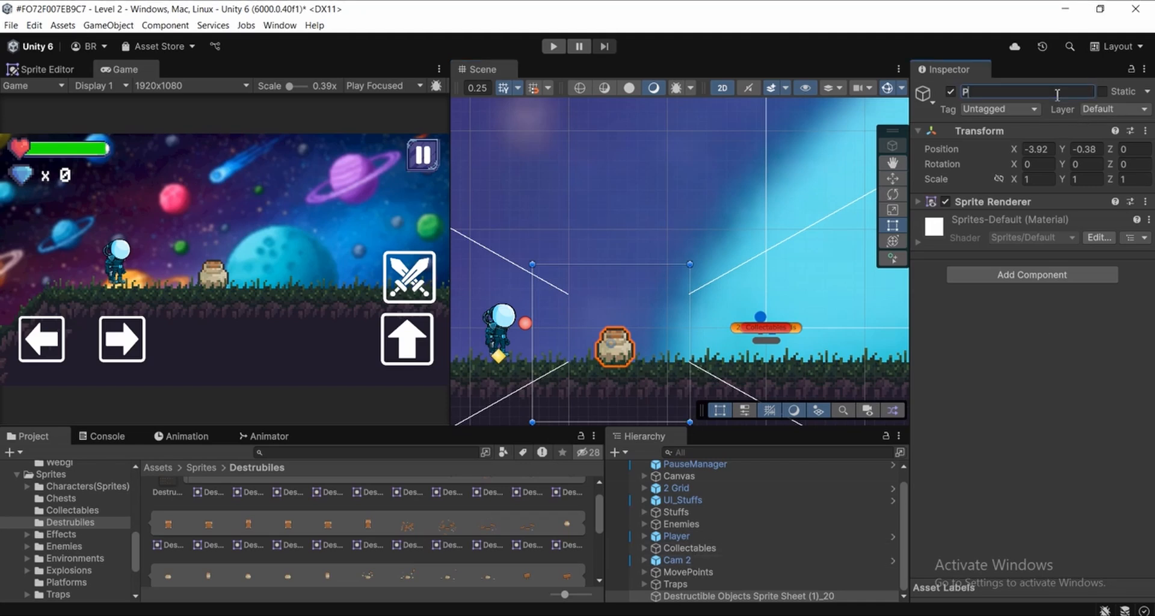
{"action": "key", "text": "Return"}
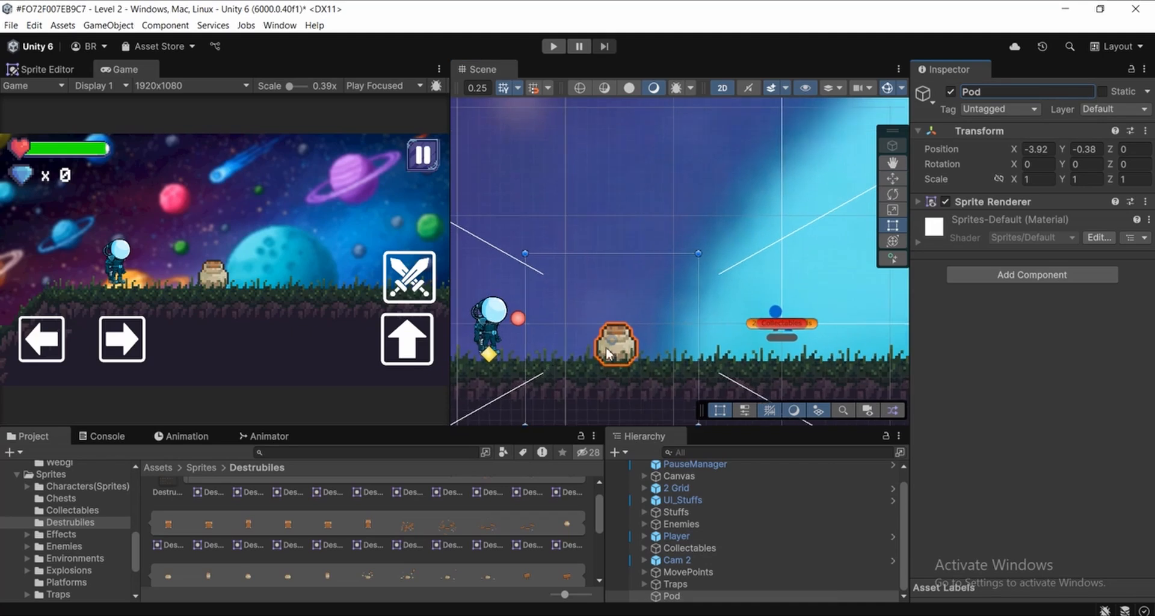
Add a Rigidbody 2D component to the Pod object
{"action": "scroll", "coordinate": [634, 275], "scroll_direction": "up", "scroll_amount": 3}
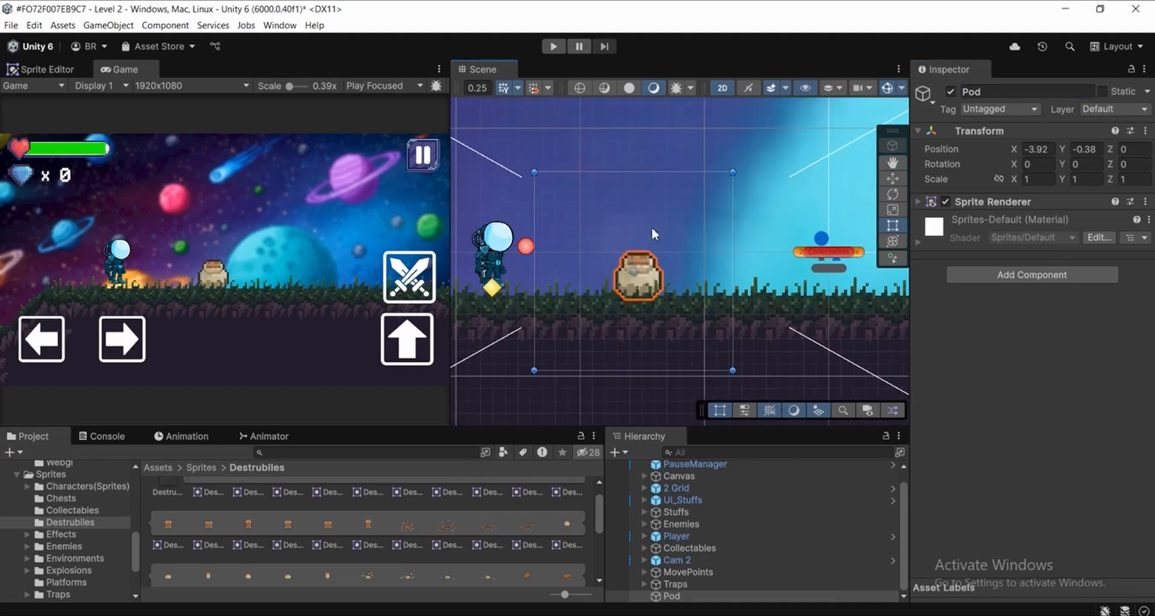
{"action": "middle_click_drag", "start_coordinate": [639, 290], "coordinate": [603, 290]}
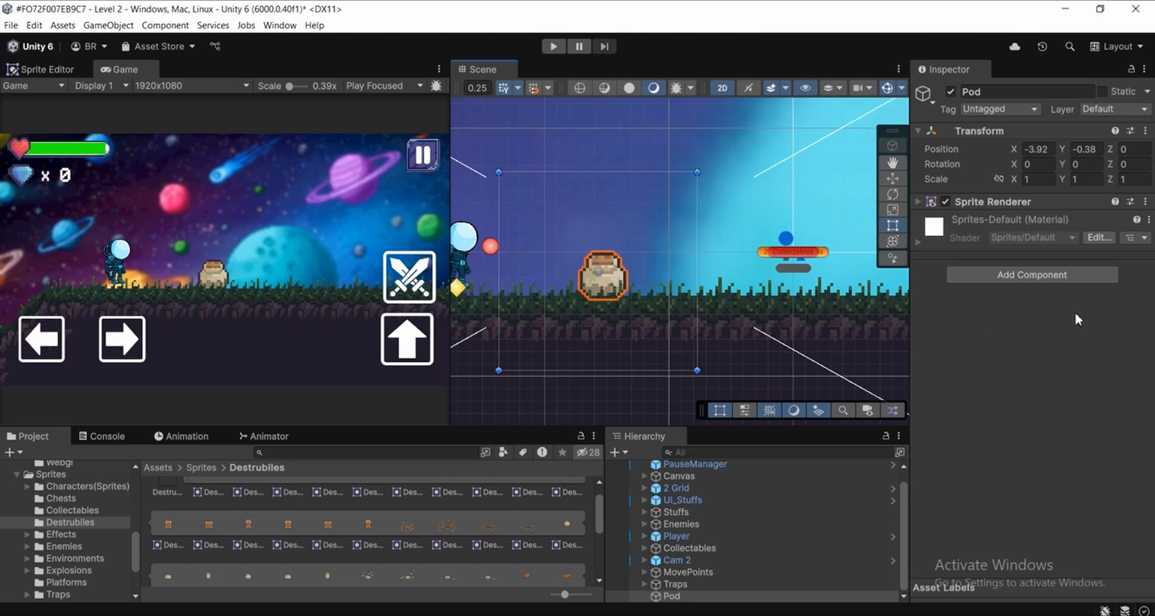
{"action": "left_click", "coordinate": [998, 274]}
{"action": "type", "text": "Rigi"}
{"action": "left_click", "coordinate": [998, 338]}
Set the Pod's Rigidbody 2D Gravity Scale to 3 and its Collision Detection to Continuous, and collapse the component
{"action": "left_click", "coordinate": [1001, 219]}
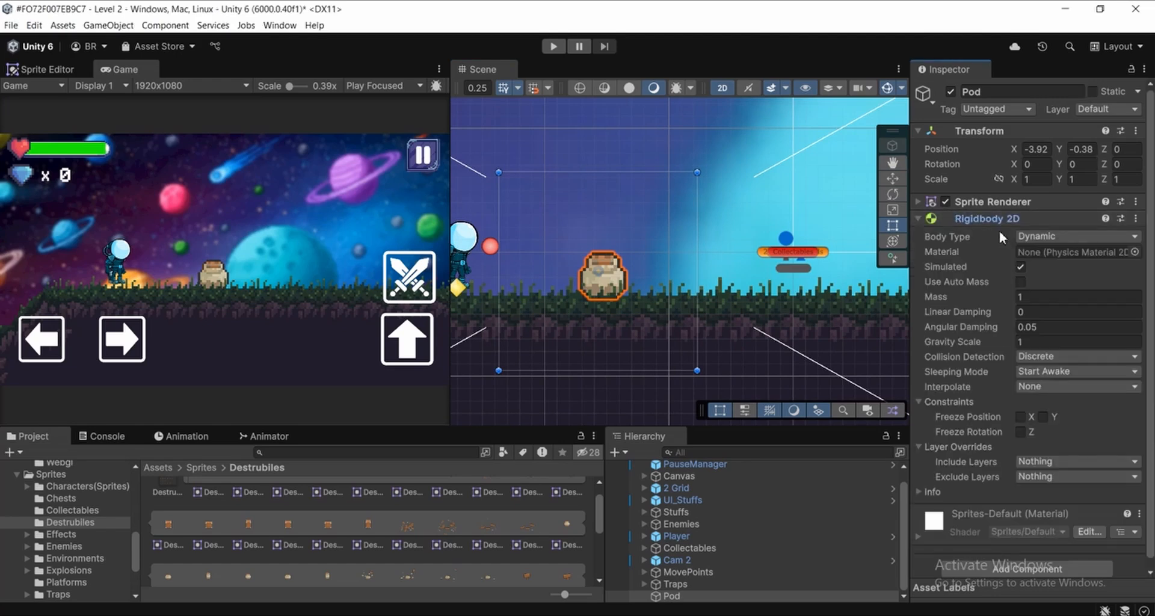
{"action": "scroll", "coordinate": [999, 238], "scroll_direction": "down", "scroll_amount": 1}
{"action": "left_click", "coordinate": [1041, 334]}
{"action": "type", "text": "3"}
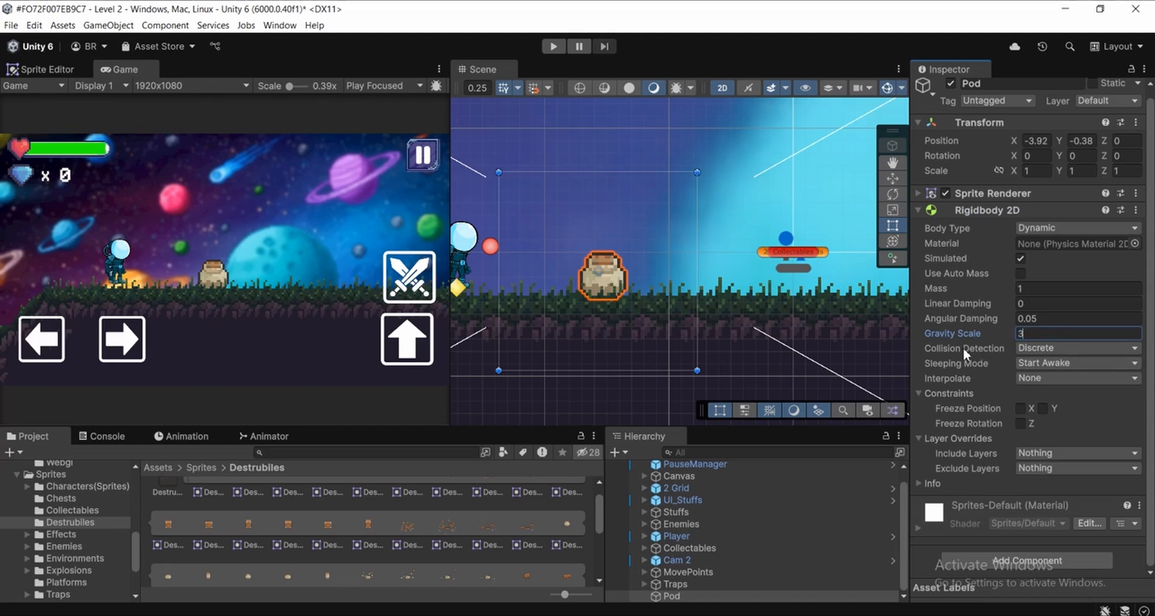
{"action": "left_click", "coordinate": [1041, 348]}
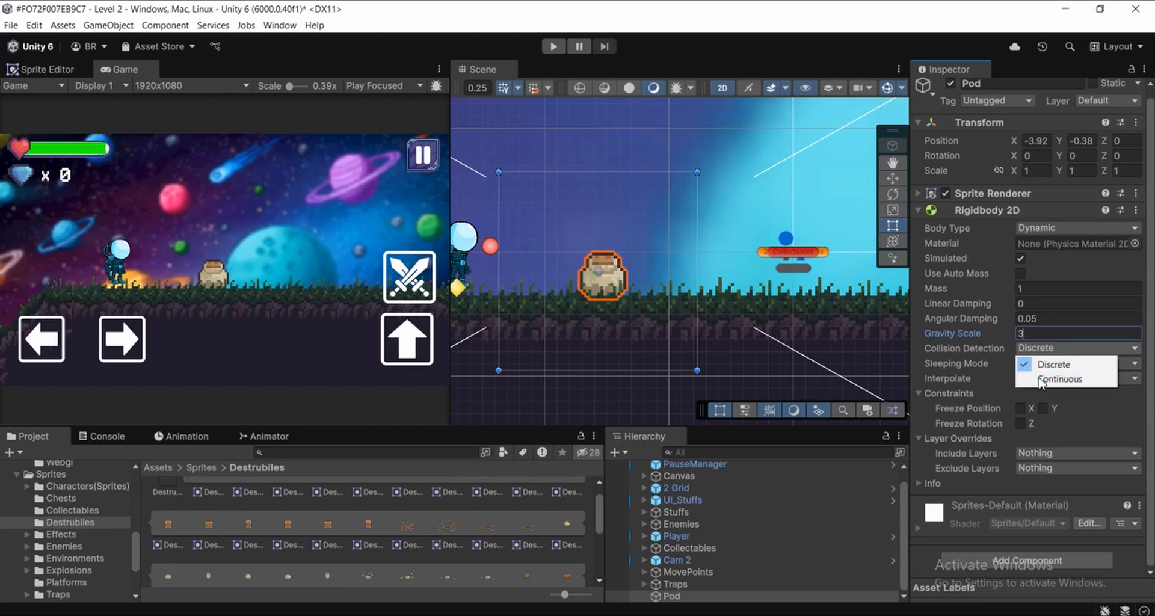
{"action": "left_click", "coordinate": [1058, 379]}
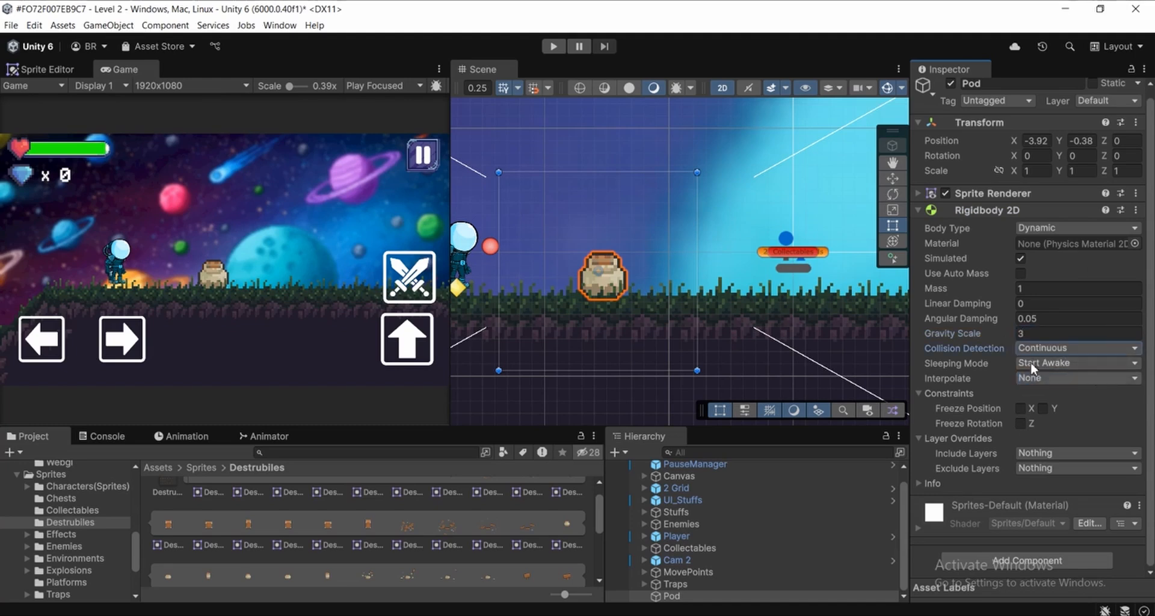
{"action": "left_click", "coordinate": [983, 210]}
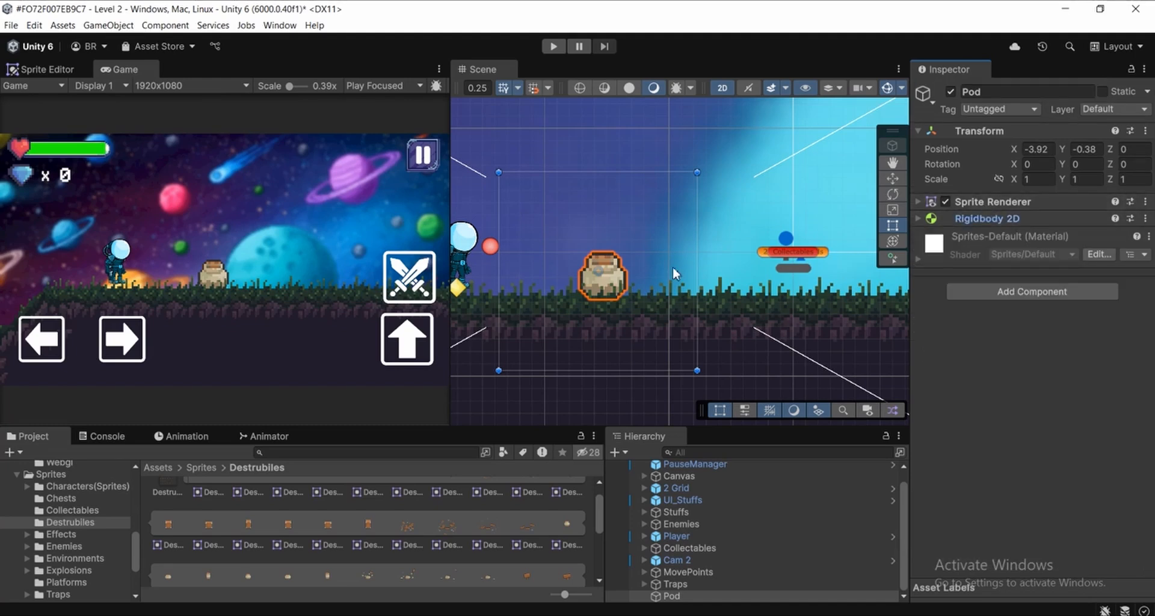
{"action": "scroll", "coordinate": [638, 265], "scroll_direction": "up", "scroll_amount": 3}
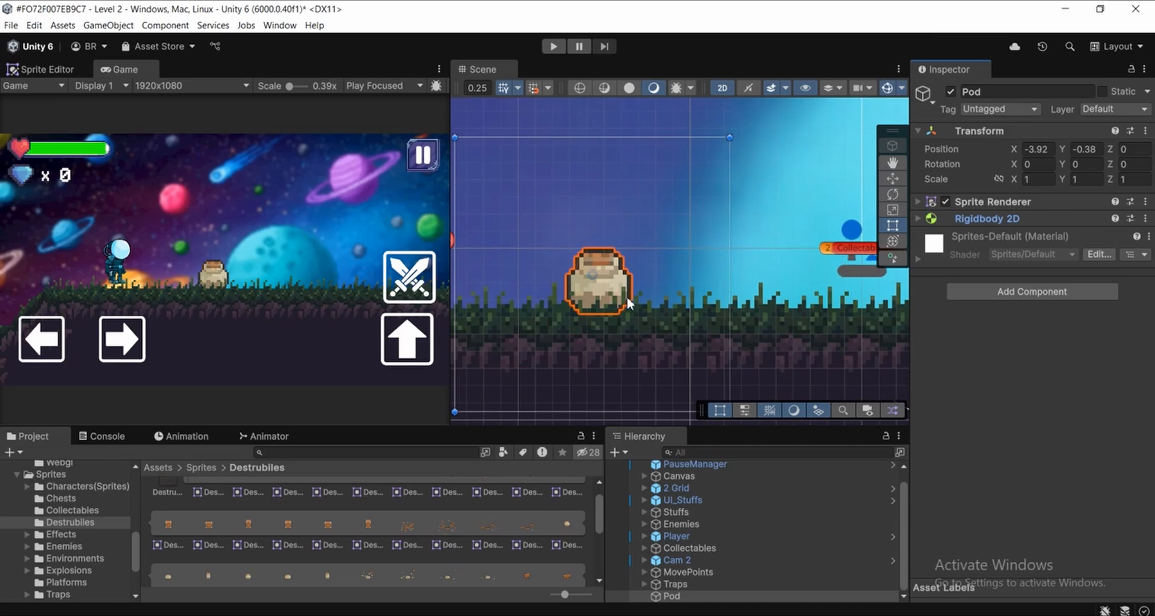
{"action": "middle_click_drag", "start_coordinate": [625, 294], "coordinate": [649, 296]}
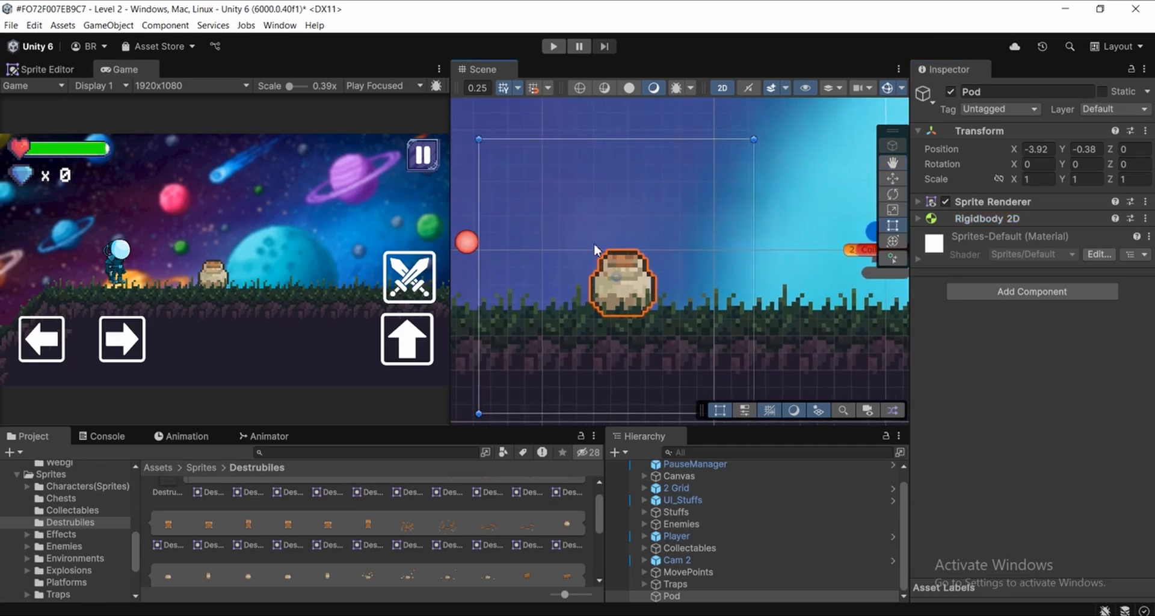
{"action": "scroll", "coordinate": [594, 243], "scroll_direction": "up", "scroll_amount": 1}
{"action": "scroll", "coordinate": [629, 310], "scroll_direction": "up", "scroll_amount": 1}
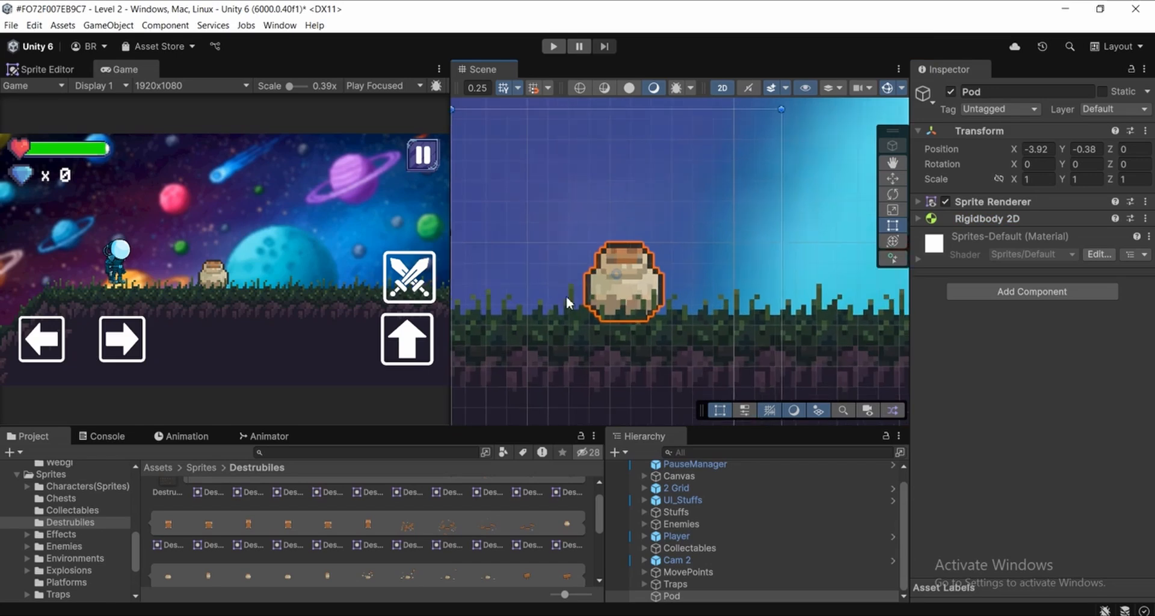
Add a Circle Collider 2D component to the Pod object
{"action": "scroll", "coordinate": [621, 326], "scroll_direction": "down", "scroll_amount": 2}
{"action": "scroll", "coordinate": [605, 276], "scroll_direction": "down", "scroll_amount": 1}
{"action": "scroll", "coordinate": [606, 277], "scroll_direction": "down", "scroll_amount": 2}
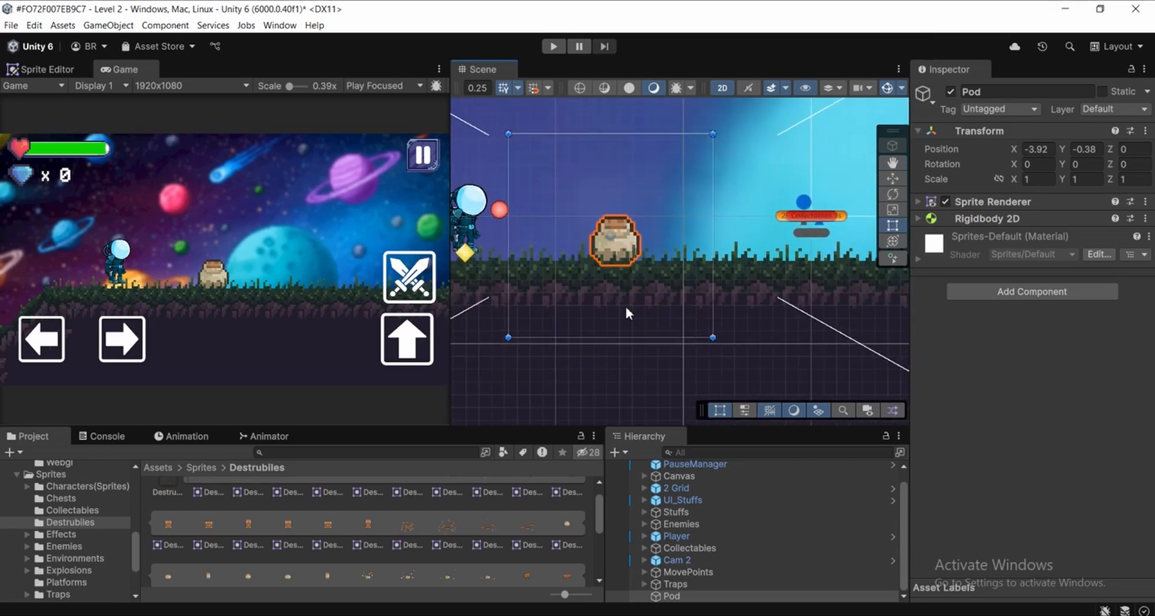
{"action": "scroll", "coordinate": [643, 293], "scroll_direction": "up", "scroll_amount": 1}
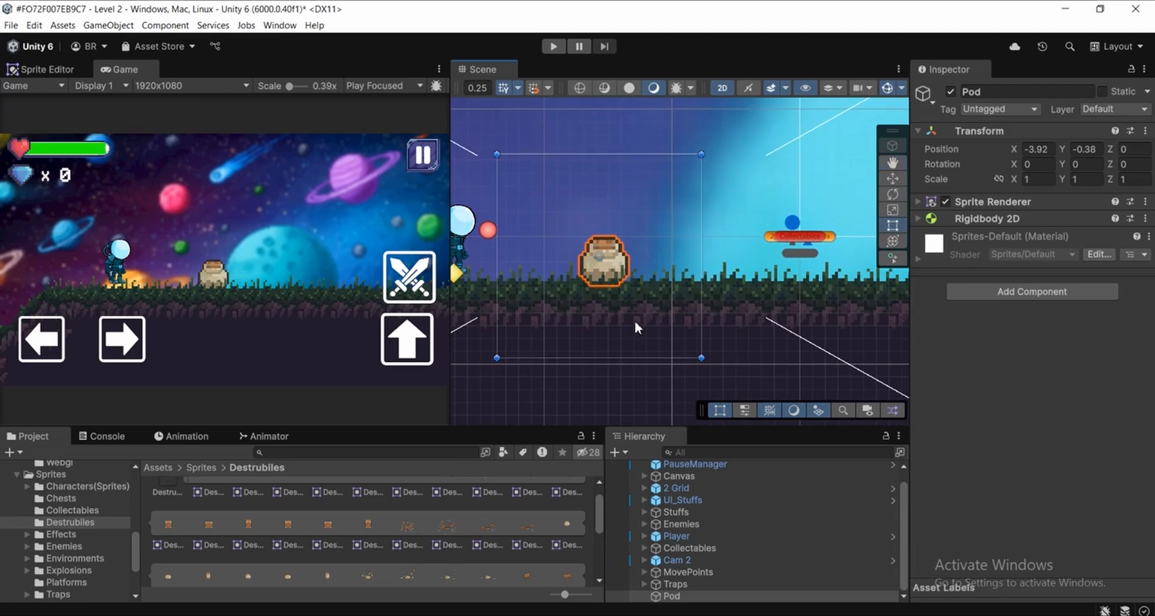
{"action": "left_click", "coordinate": [1023, 291]}
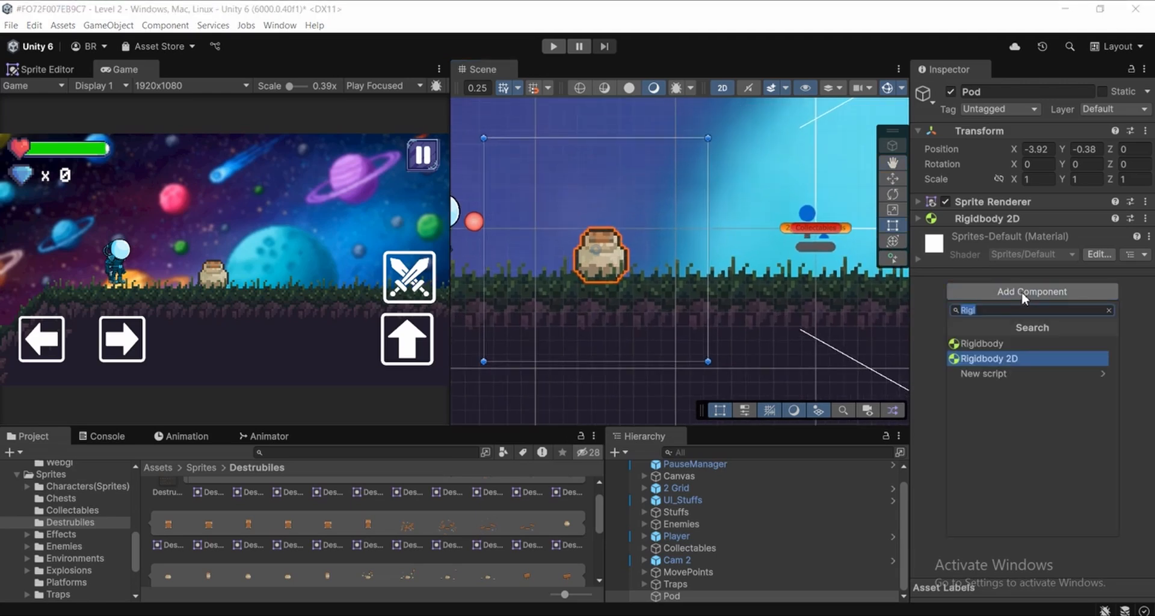
{"action": "type", "text": "B"}
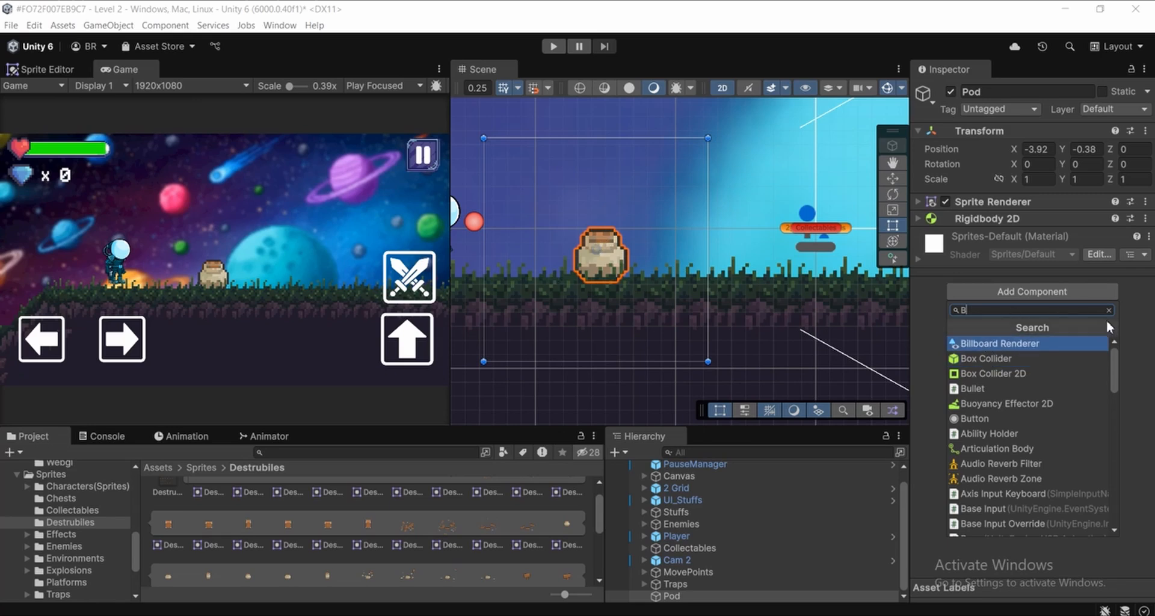
{"action": "key", "text": "BackSpace"}
{"action": "type", "text": "cir"}
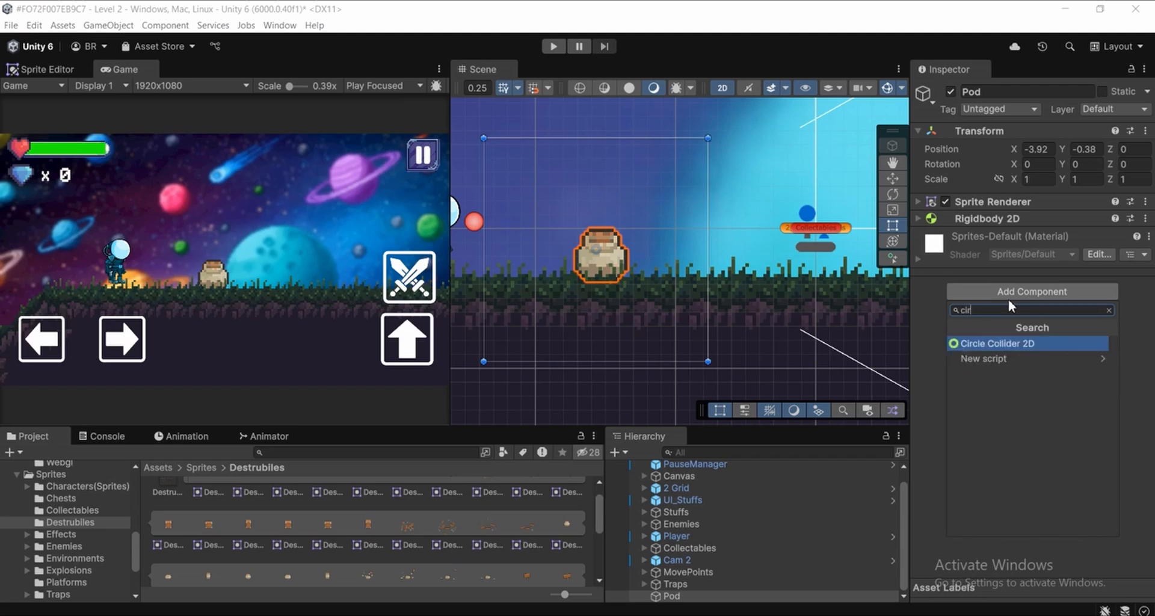
{"action": "left_click", "coordinate": [1005, 343]}
Expand the Pod's Circle Collider 2D settings and set its Offset to X 0.1, Y -0.21
{"action": "scroll", "coordinate": [671, 247], "scroll_direction": "up", "scroll_amount": 4}
{"action": "middle_click_drag", "start_coordinate": [647, 240], "coordinate": [733, 244]}
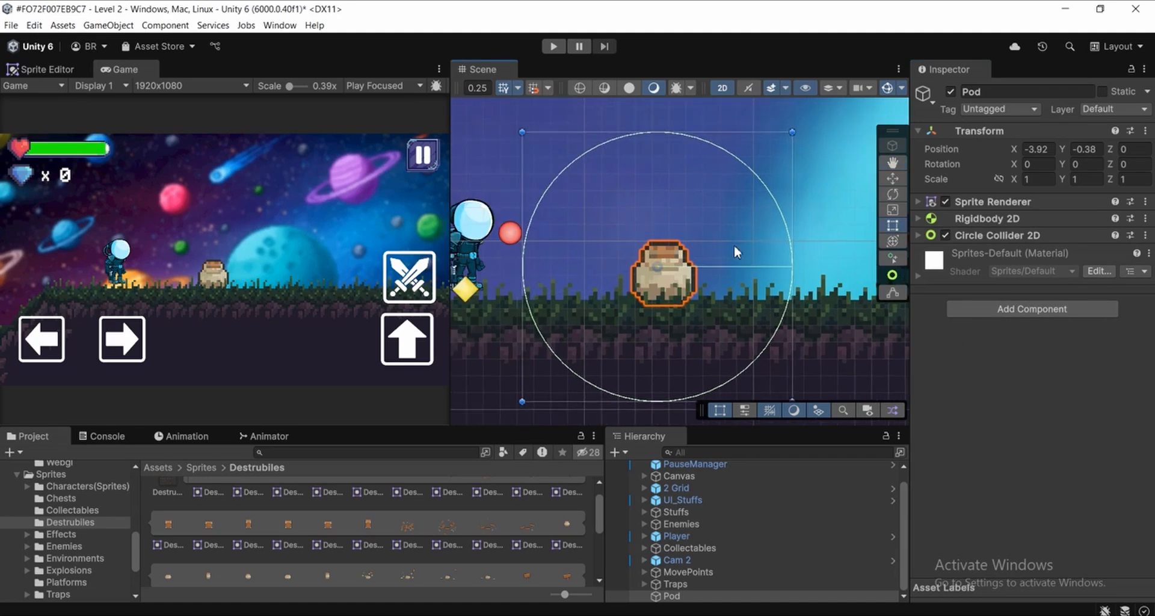
{"action": "scroll", "coordinate": [735, 243], "scroll_direction": "up", "scroll_amount": 4}
{"action": "middle_click_drag", "start_coordinate": [663, 226], "coordinate": [664, 177]}
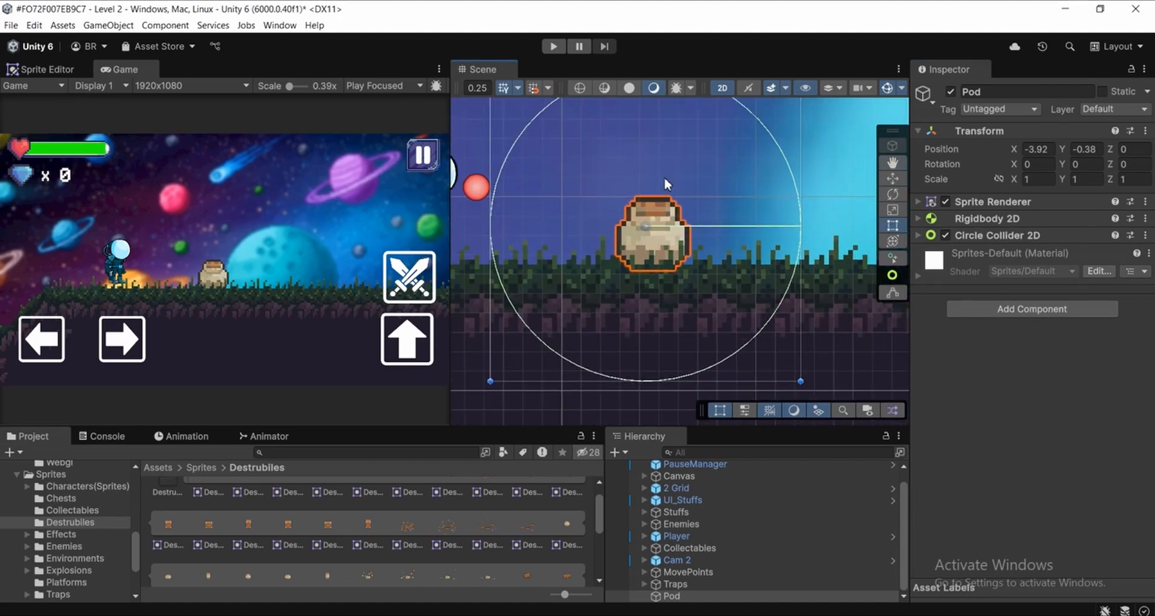
{"action": "left_click", "coordinate": [1015, 235]}
{"action": "scroll", "coordinate": [701, 245], "scroll_direction": "up", "scroll_amount": 2}
{"action": "middle_click_drag", "start_coordinate": [702, 243], "coordinate": [671, 257]}
{"action": "scroll", "coordinate": [719, 267], "scroll_direction": "up", "scroll_amount": 1}
{"action": "left_click", "coordinate": [985, 236]}
{"action": "left_click", "coordinate": [991, 236]}
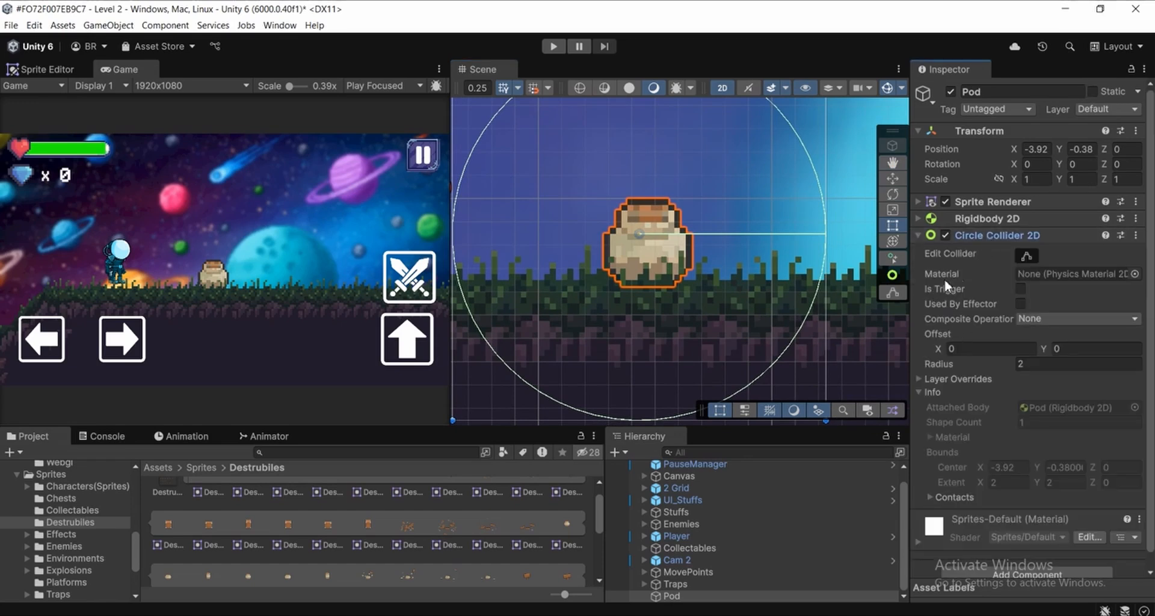
{"action": "left_click", "coordinate": [948, 349]}
{"action": "type", "text": "0.16"}
{"action": "left_click", "coordinate": [1048, 347]}
{"action": "type", "text": "-0.21"}
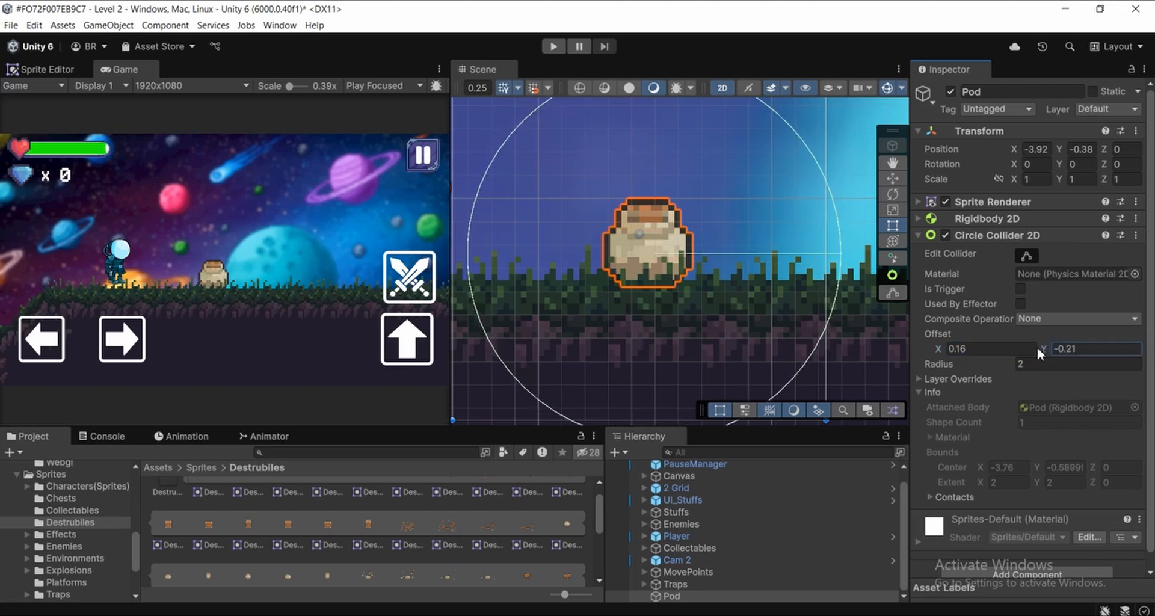
{"action": "left_click", "coordinate": [971, 349]}
{"action": "key", "text": "BackSpace"}
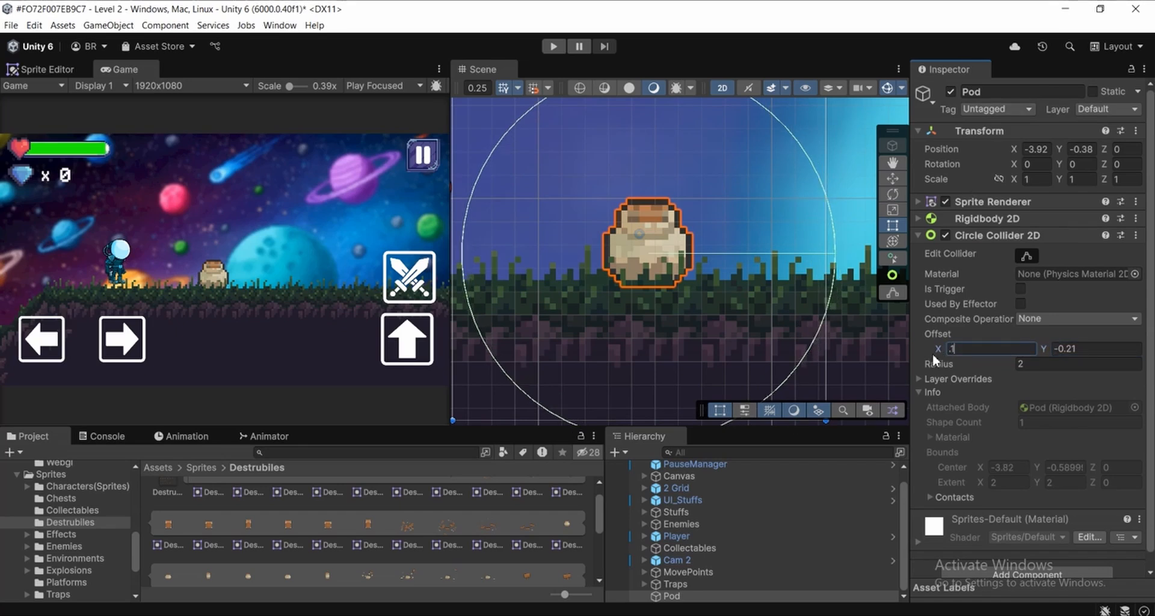
Set the Circle Collider 2D Radius to 0.5 to shrink the collider around the pot
{"action": "left_click", "coordinate": [1026, 367]}
{"action": "left_click_drag", "start_coordinate": [1006, 364], "coordinate": [958, 368]}
{"action": "left_click", "coordinate": [1045, 366]}
{"action": "type", "text": ".5"}
{"action": "scroll", "coordinate": [666, 248], "scroll_direction": "up", "scroll_amount": 2}
{"action": "middle_click_drag", "start_coordinate": [667, 248], "coordinate": [708, 260]}
{"action": "scroll", "coordinate": [696, 288], "scroll_direction": "up", "scroll_amount": 4}
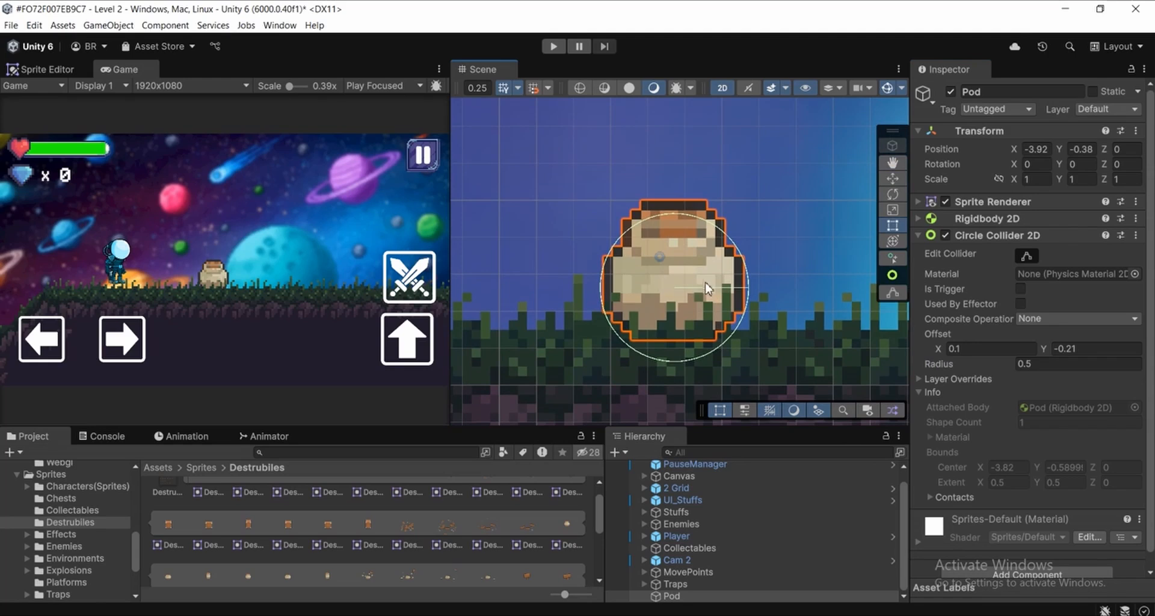
Try a Circle Collider 2D Offset X of 0.13, and set it back to 0.1
{"action": "mouse_move", "coordinate": [730, 300]}
{"action": "middle_mouse_down"}
{"action": "mouse_move", "coordinate": [734, 316]}
{"action": "mouse_move", "coordinate": [725, 307]}
{"action": "middle_mouse_up"}
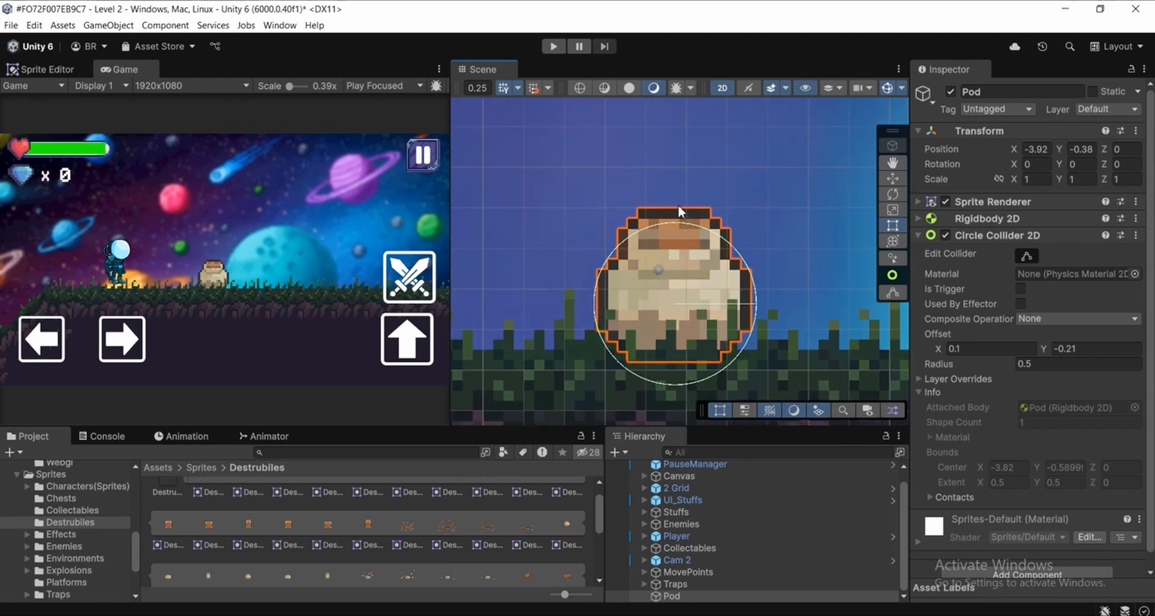
{"action": "middle_click_drag", "start_coordinate": [685, 256], "coordinate": [692, 260]}
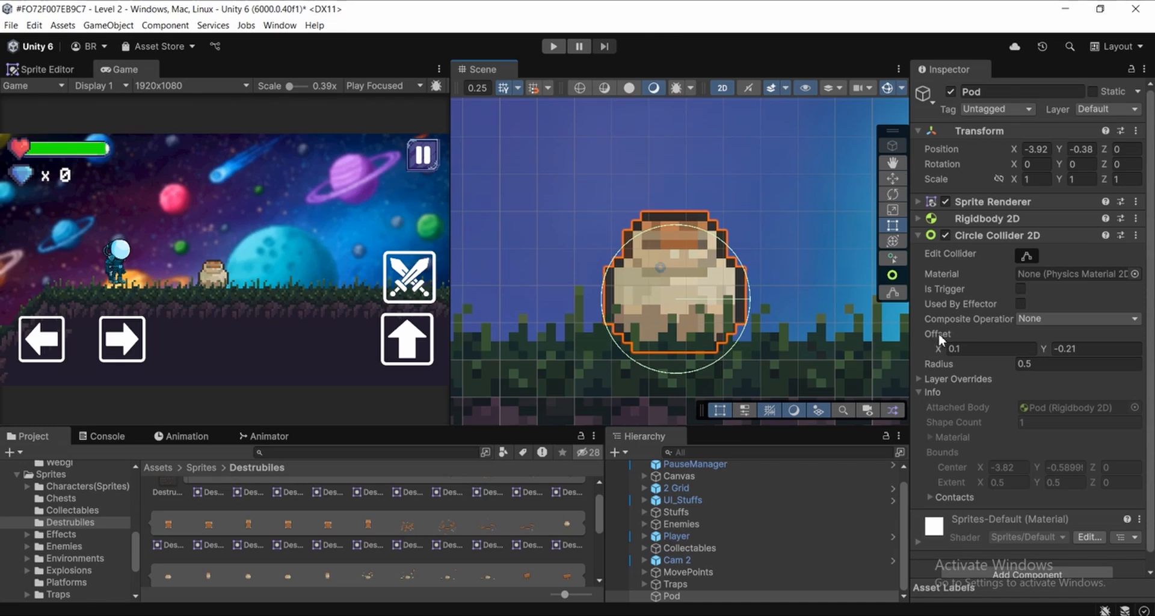
{"action": "left_click_drag", "start_coordinate": [944, 348], "coordinate": [941, 347]}
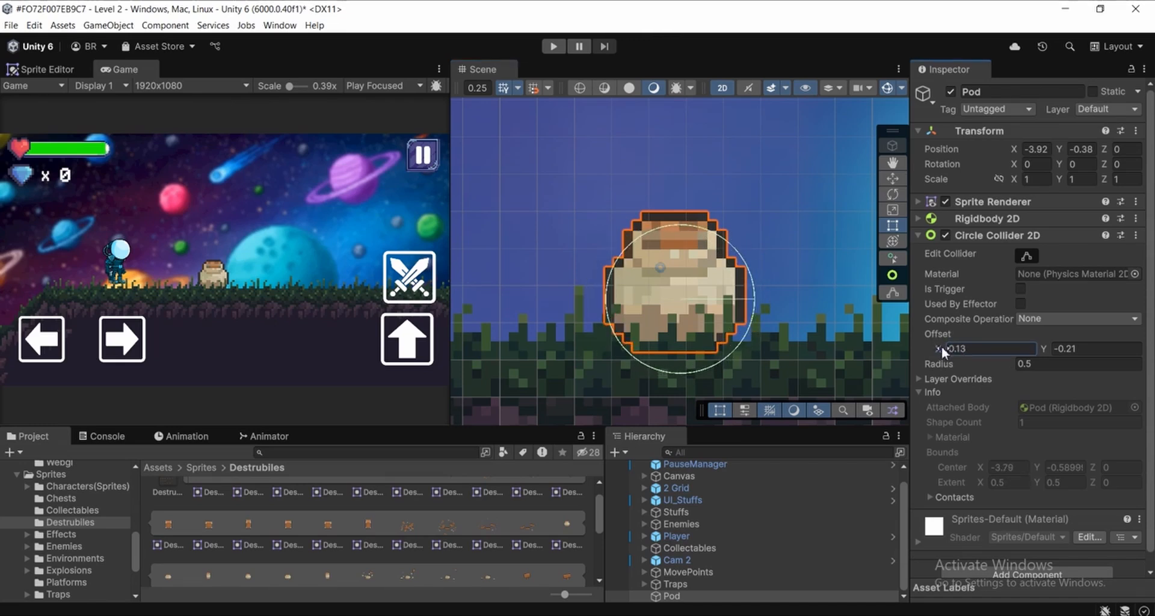
{"action": "left_click", "coordinate": [991, 352]}
{"action": "type", "text": ".1"}
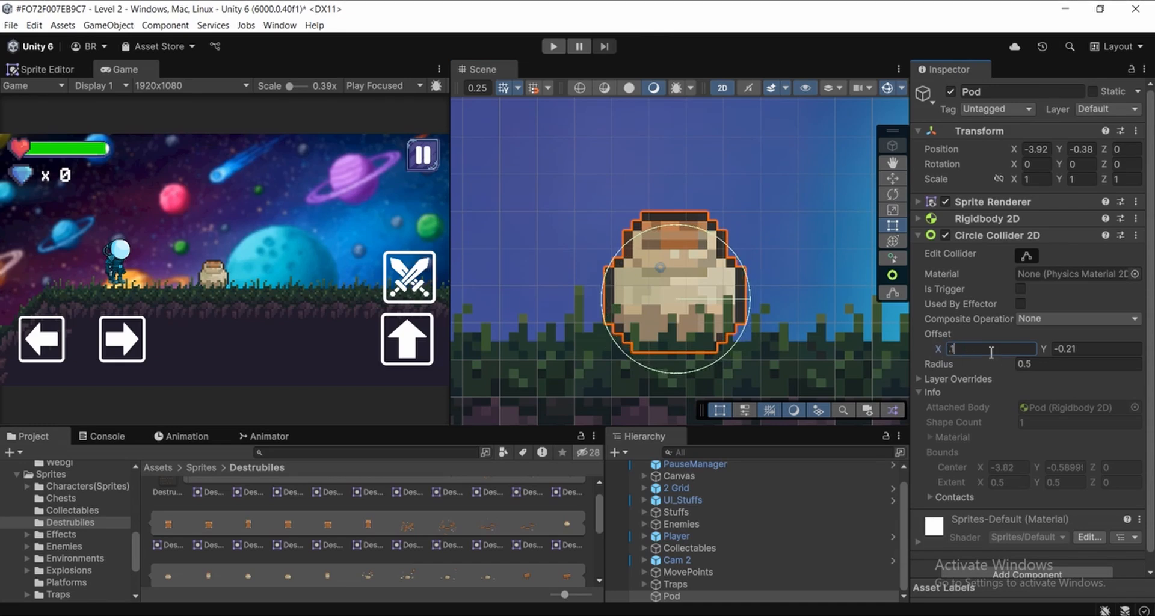
Set the Circle Collider 2D Offset Y to -0.12 to align the circle with the pot sprite
{"action": "scroll", "coordinate": [649, 263], "scroll_direction": "up", "scroll_amount": 1}
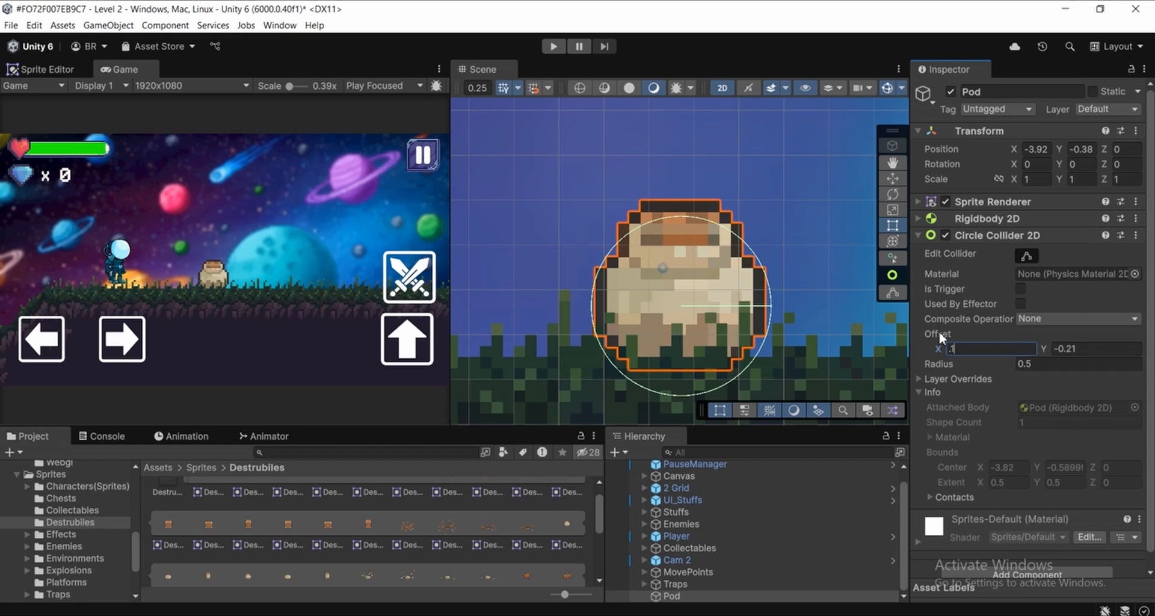
{"action": "left_click", "coordinate": [1080, 349]}
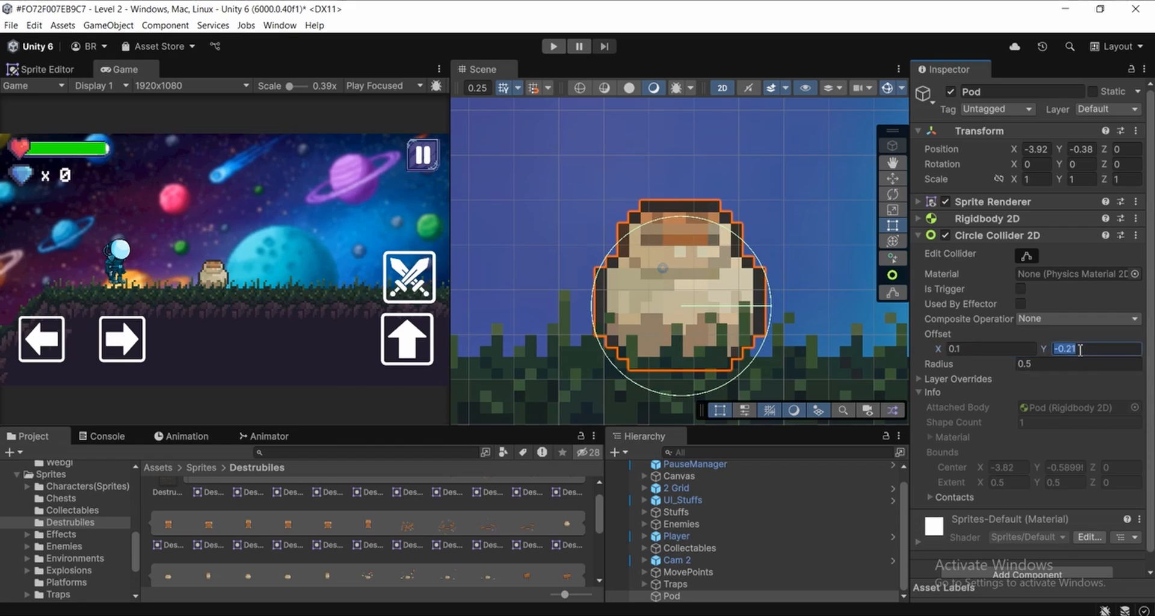
{"action": "left_click_drag", "start_coordinate": [1048, 349], "coordinate": [1001, 351]}
{"action": "left_click", "coordinate": [1097, 349]}
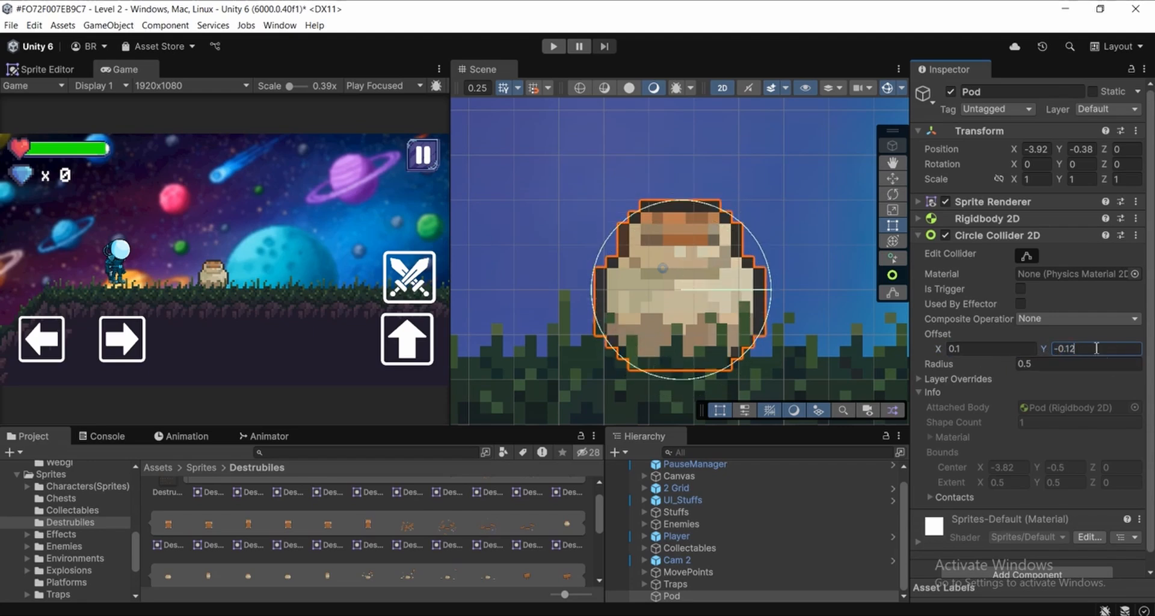
Move the Pod object to the top of the Level 2 scene hierarchy, above PauseManager
{"action": "scroll", "coordinate": [649, 260], "scroll_direction": "down", "scroll_amount": 3}
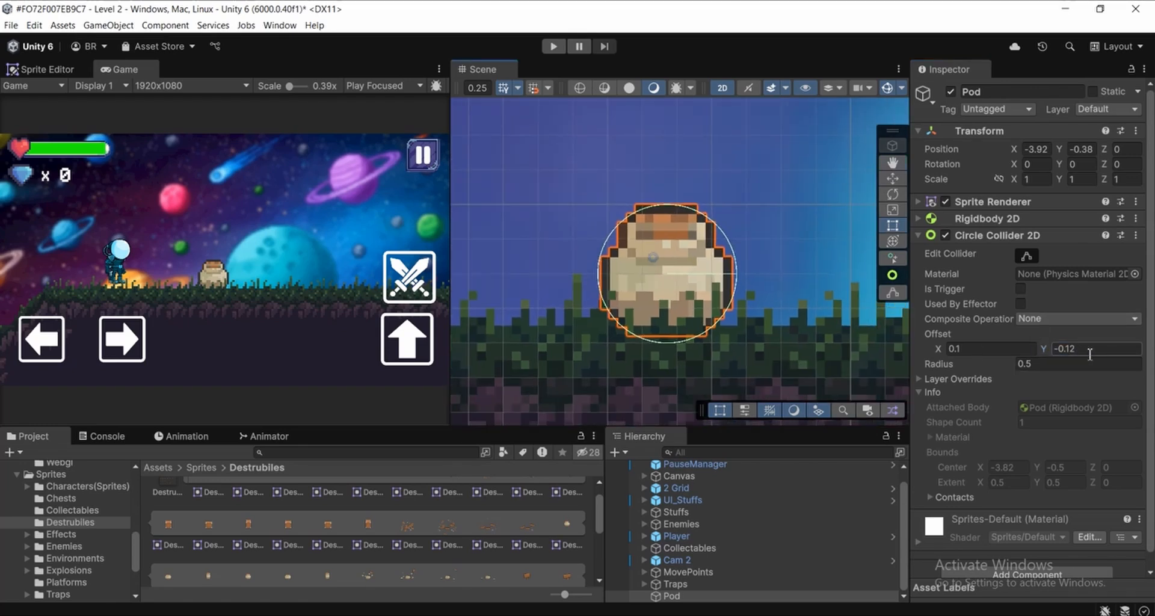
{"action": "middle_click_drag", "start_coordinate": [659, 251], "coordinate": [706, 266]}
{"action": "scroll", "coordinate": [707, 270], "scroll_direction": "down", "scroll_amount": 6}
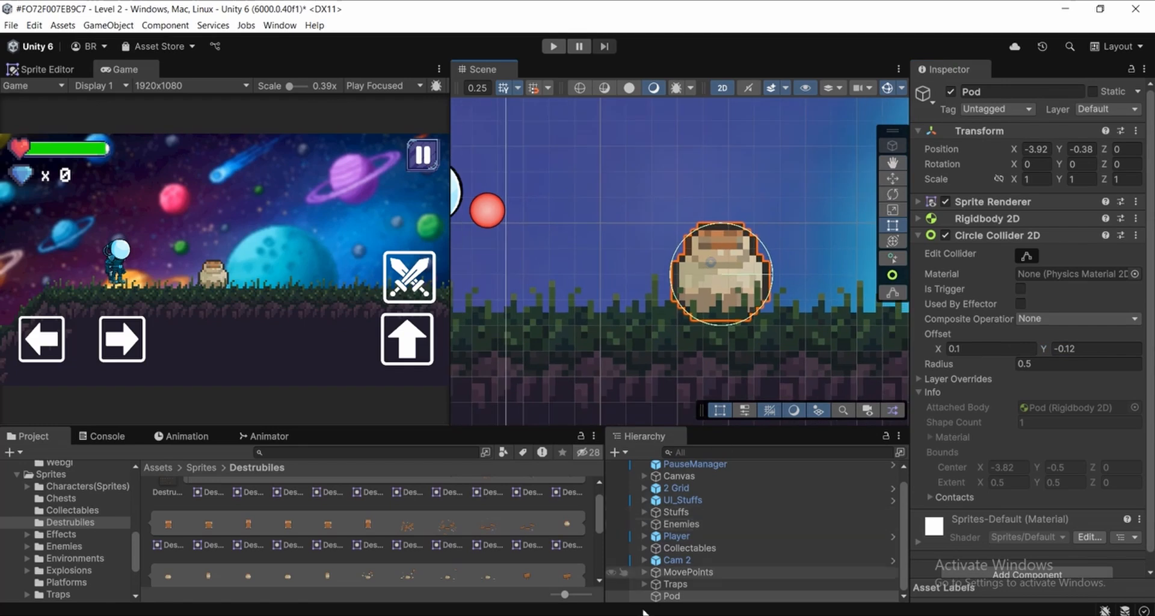
{"action": "left_click", "coordinate": [673, 584]}
{"action": "left_click", "coordinate": [669, 596]}
{"action": "left_click_drag", "start_coordinate": [670, 600], "coordinate": [666, 471]}
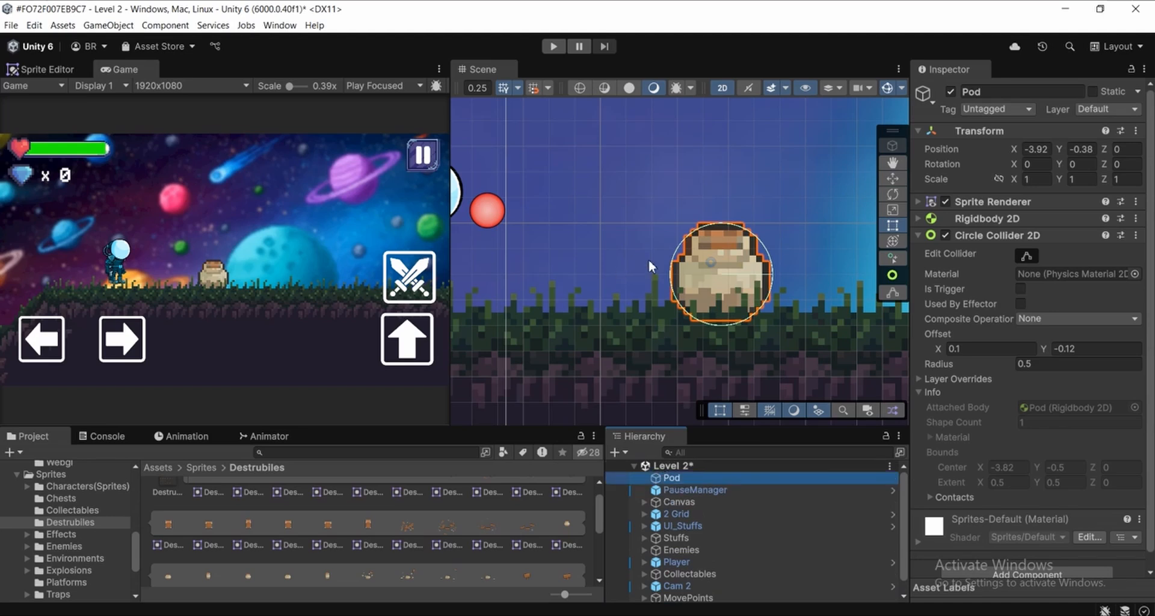
Collapse the Pod's Transform and Circle Collider 2D components
{"action": "middle_click_drag", "start_coordinate": [693, 277], "coordinate": [630, 317]}
{"action": "scroll", "coordinate": [631, 317], "scroll_direction": "down", "scroll_amount": 5}
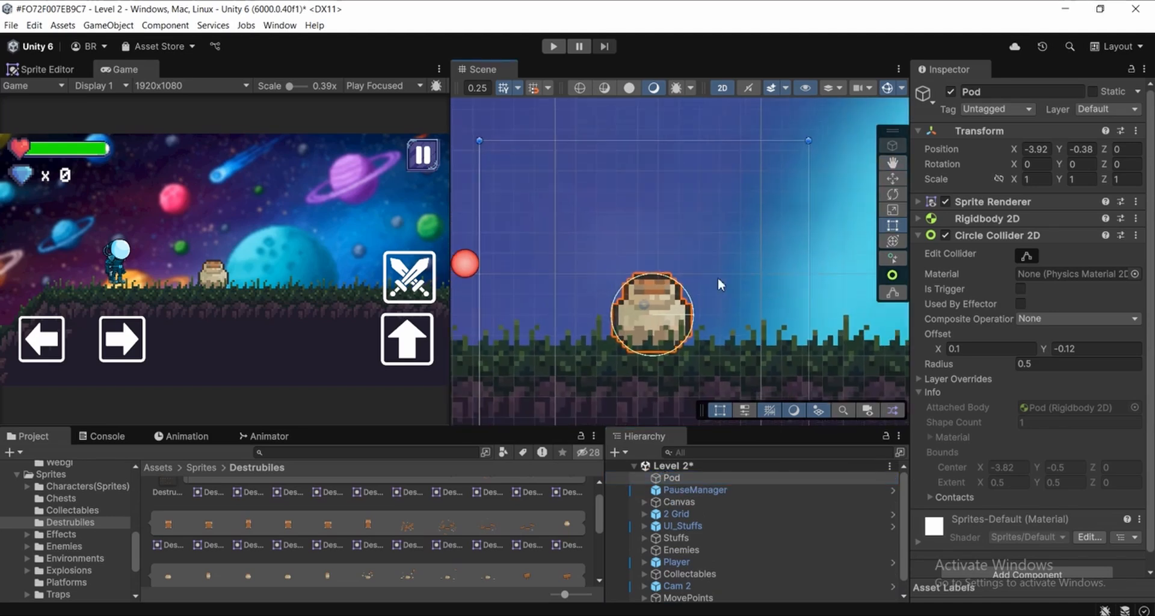
{"action": "left_click", "coordinate": [1005, 128]}
{"action": "left_click", "coordinate": [975, 183]}
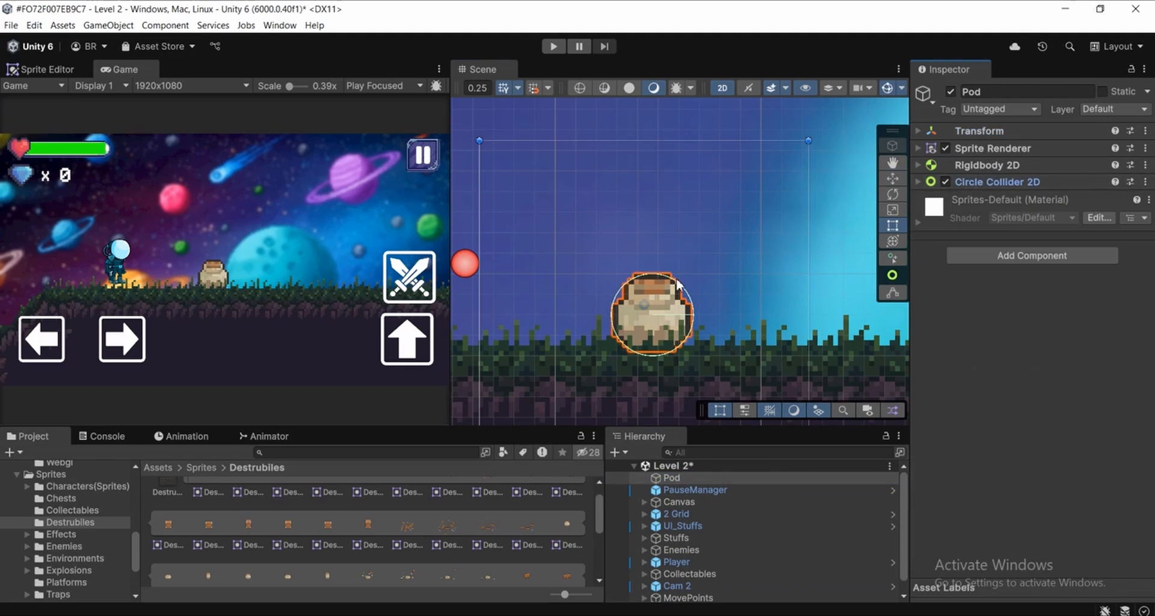
Select the Pod object and start creating a new animation clip for it
{"action": "scroll", "coordinate": [678, 285], "scroll_direction": "up", "scroll_amount": 2}
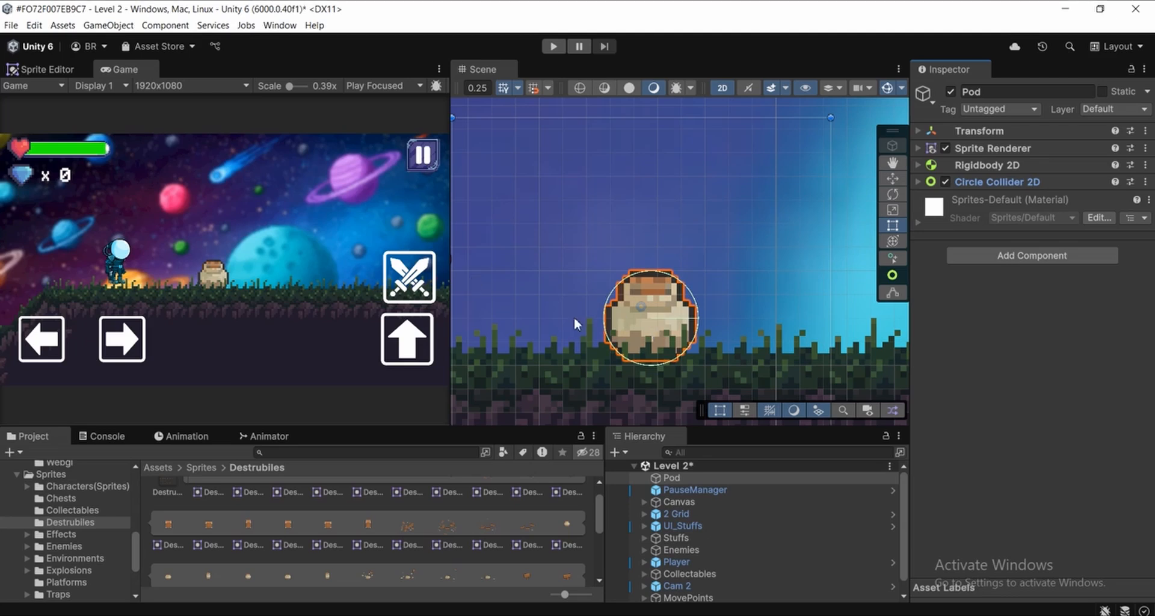
{"action": "middle_click_drag", "start_coordinate": [636, 368], "coordinate": [637, 385]}
{"action": "scroll", "coordinate": [514, 512], "scroll_direction": "up", "scroll_amount": 1}
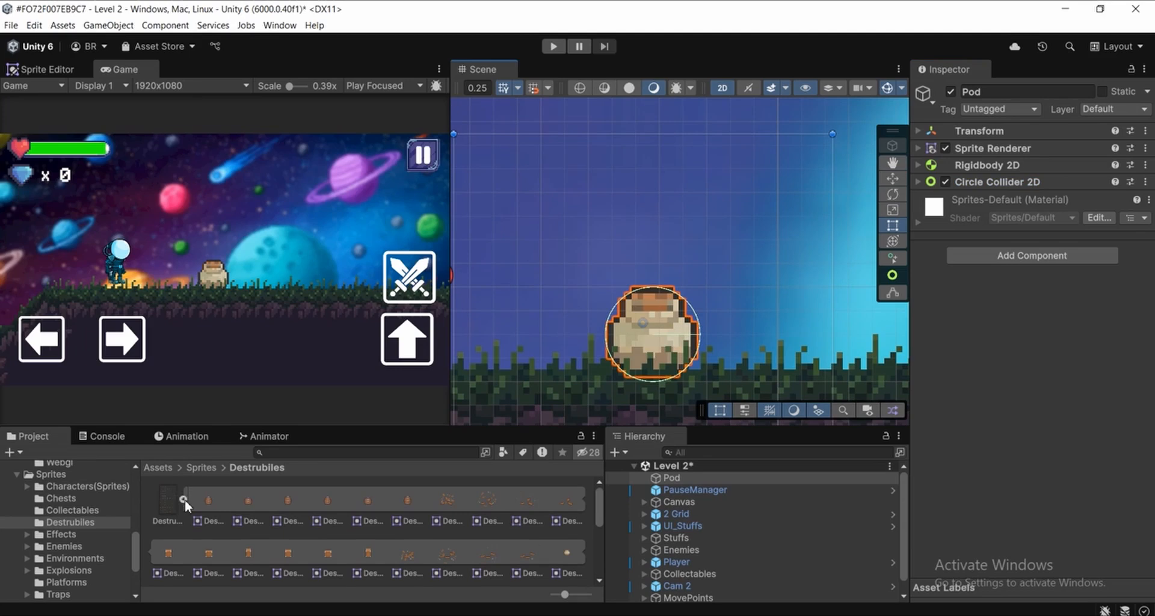
{"action": "scroll", "coordinate": [657, 353], "scroll_direction": "down", "scroll_amount": 1}
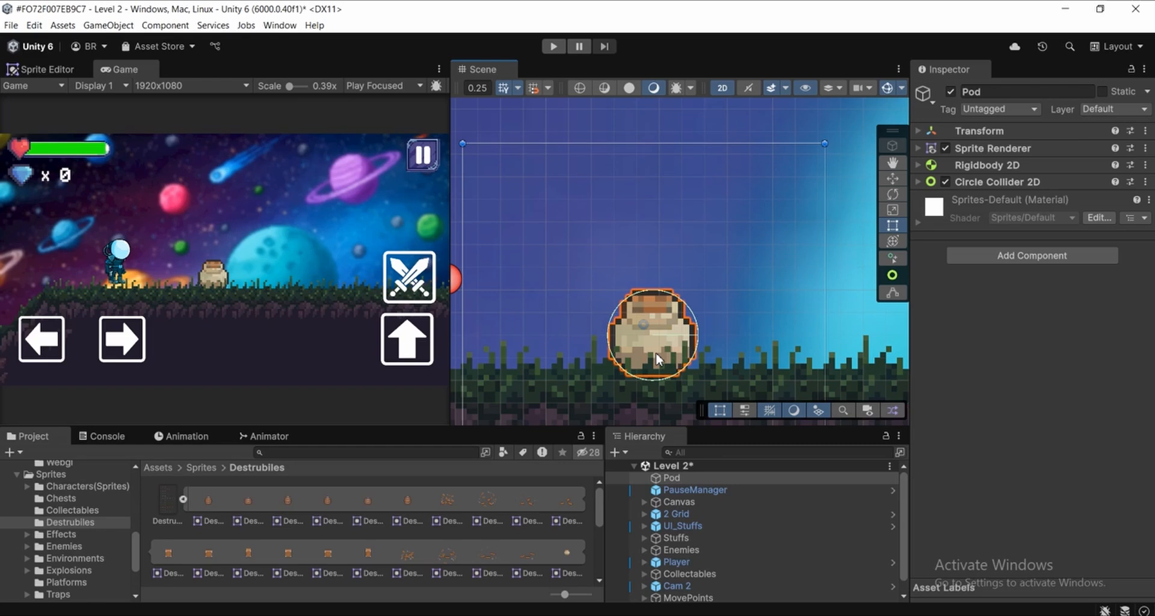
{"action": "scroll", "coordinate": [650, 352], "scroll_direction": "up", "scroll_amount": 1}
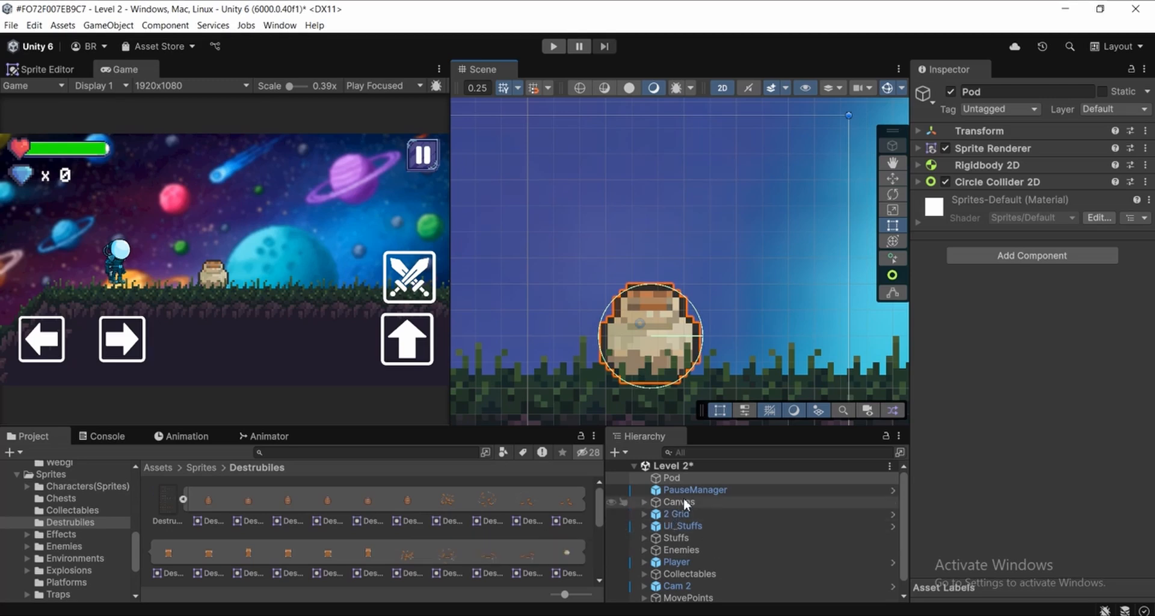
{"action": "left_click", "coordinate": [662, 489]}
{"action": "left_click", "coordinate": [663, 478]}
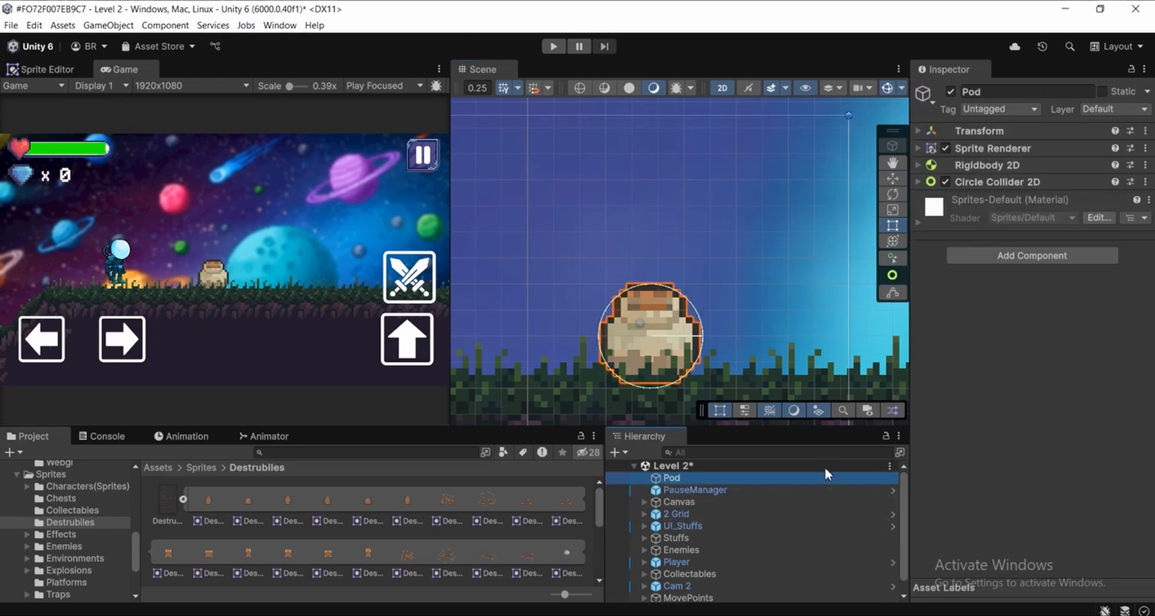
{"action": "left_click", "coordinate": [188, 439]}
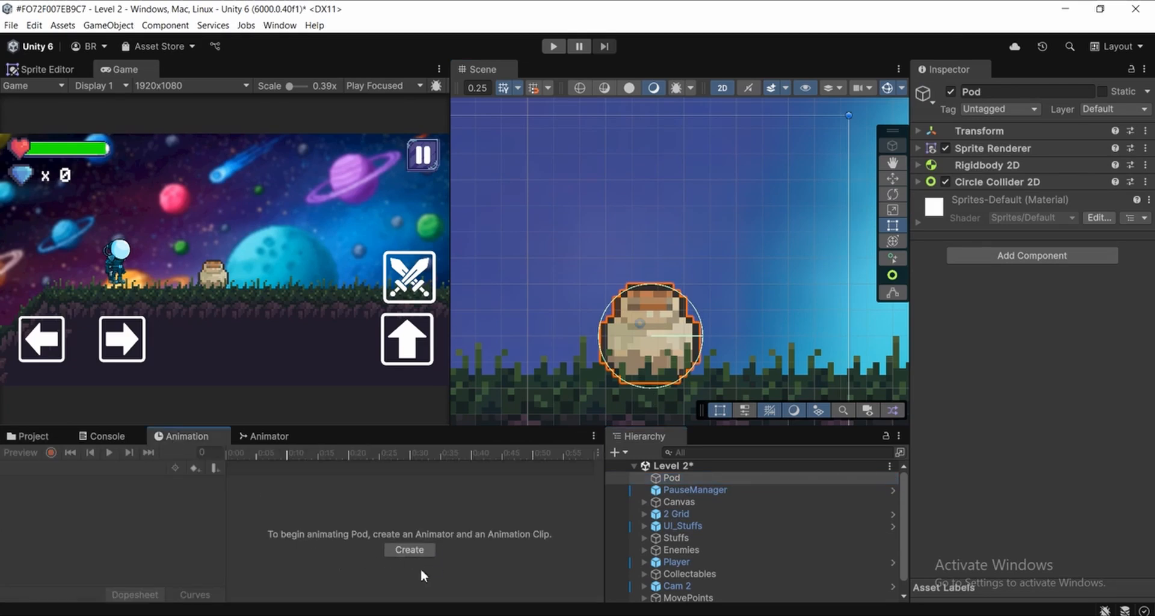
{"action": "left_click", "coordinate": [405, 550]}
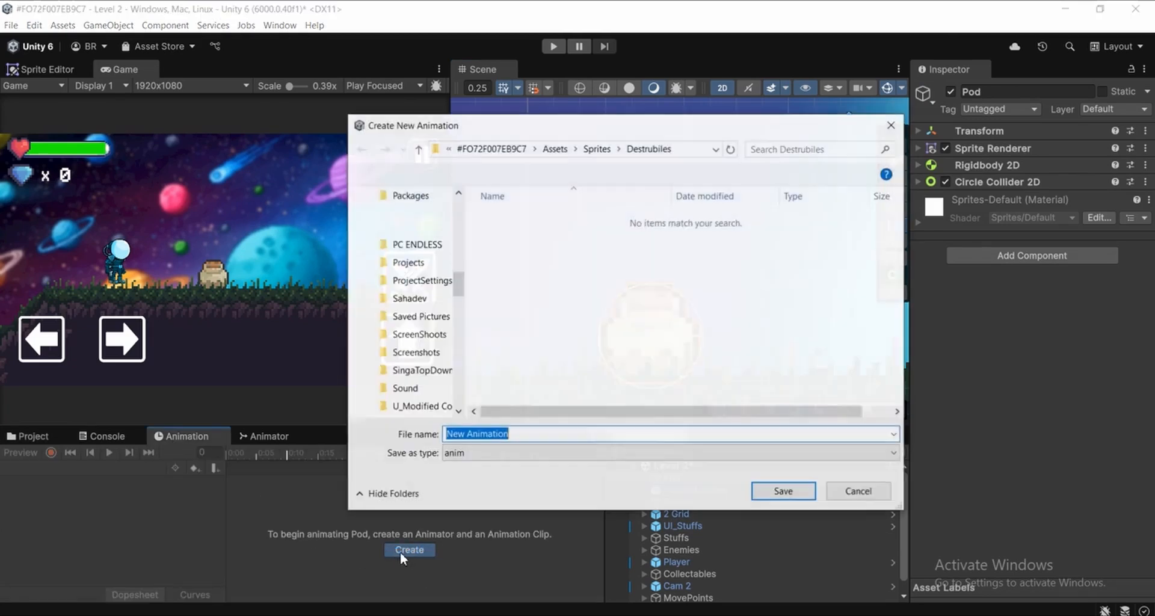
Browse to the Assets/Animations folder as the save location for the new animation clip
{"action": "left_click", "coordinate": [553, 148]}
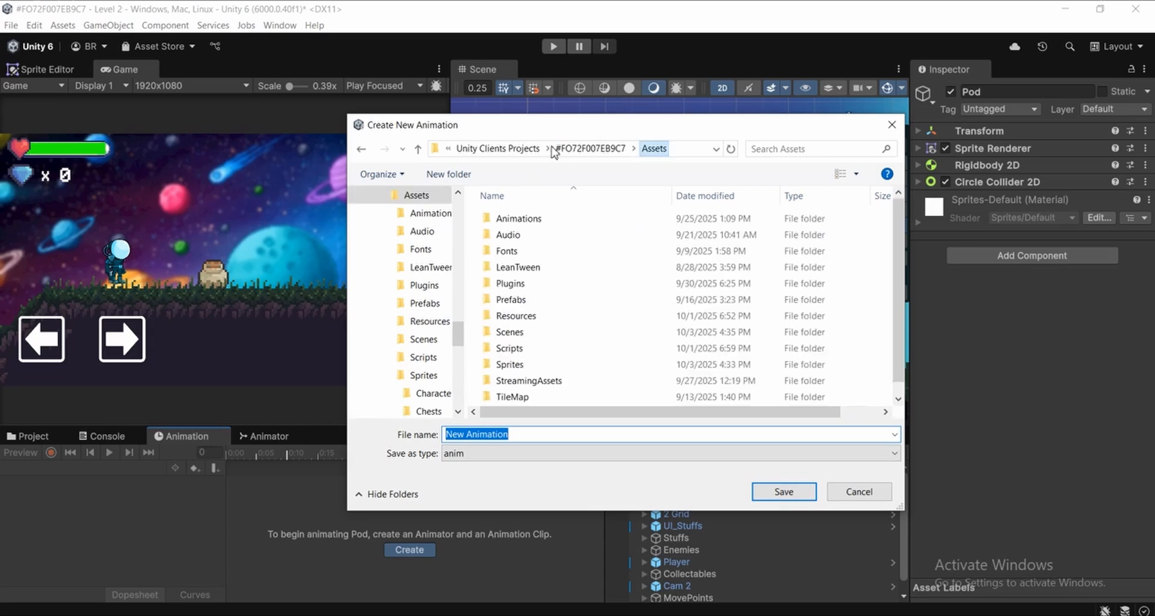
{"action": "left_click_drag", "start_coordinate": [595, 125], "coordinate": [550, 137]}
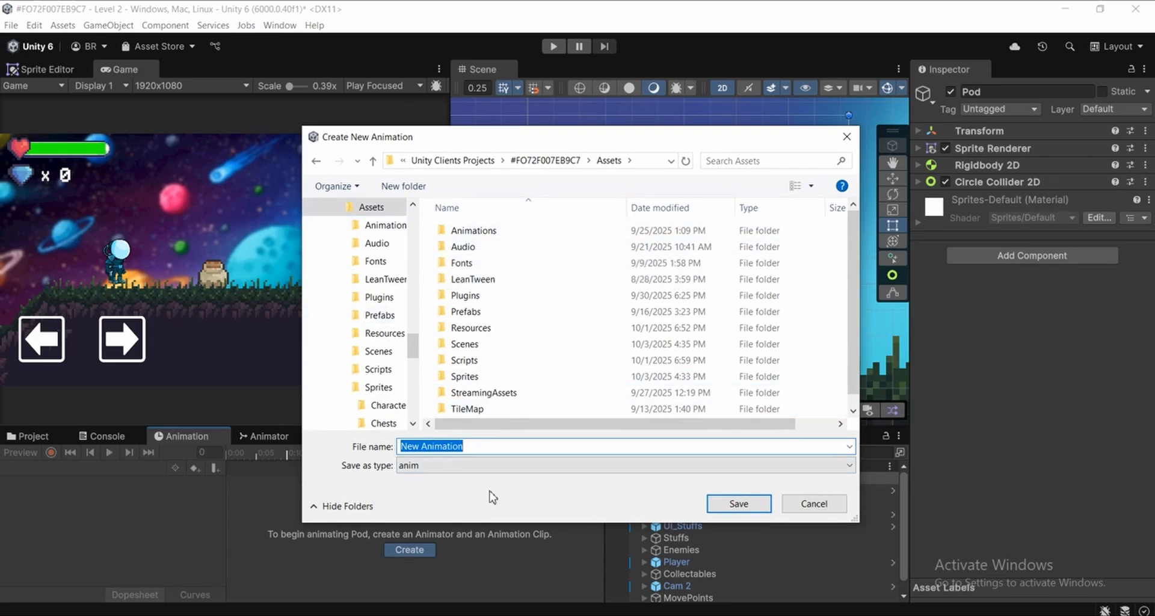
{"action": "left_click", "coordinate": [542, 269]}
{"action": "right_click", "coordinate": [540, 265]}
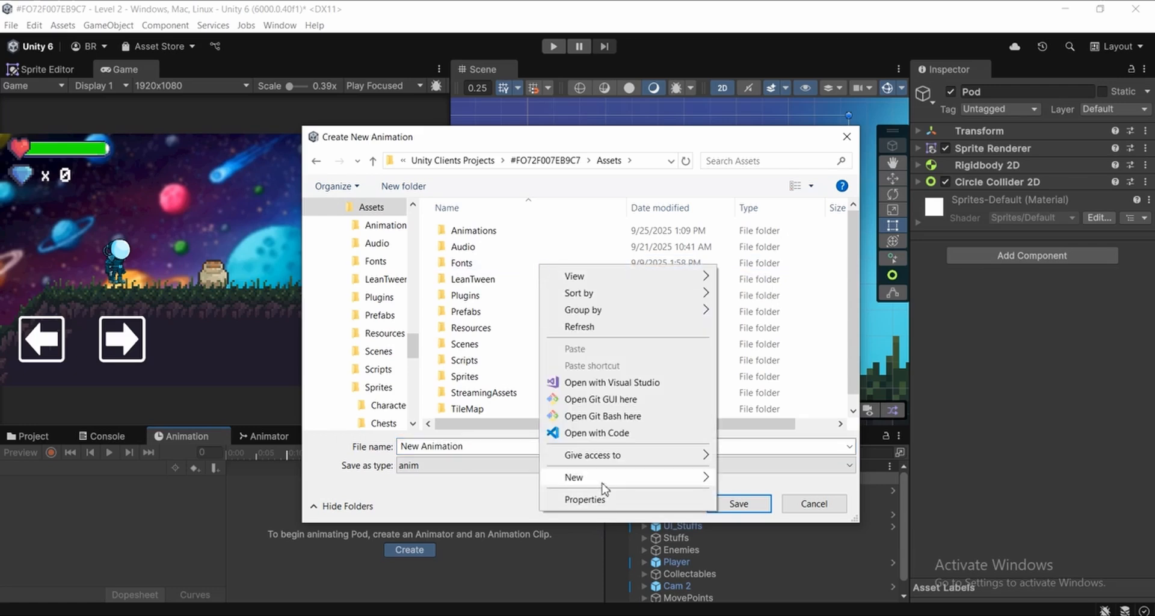
{"action": "mouse_move", "coordinate": [605, 478]}
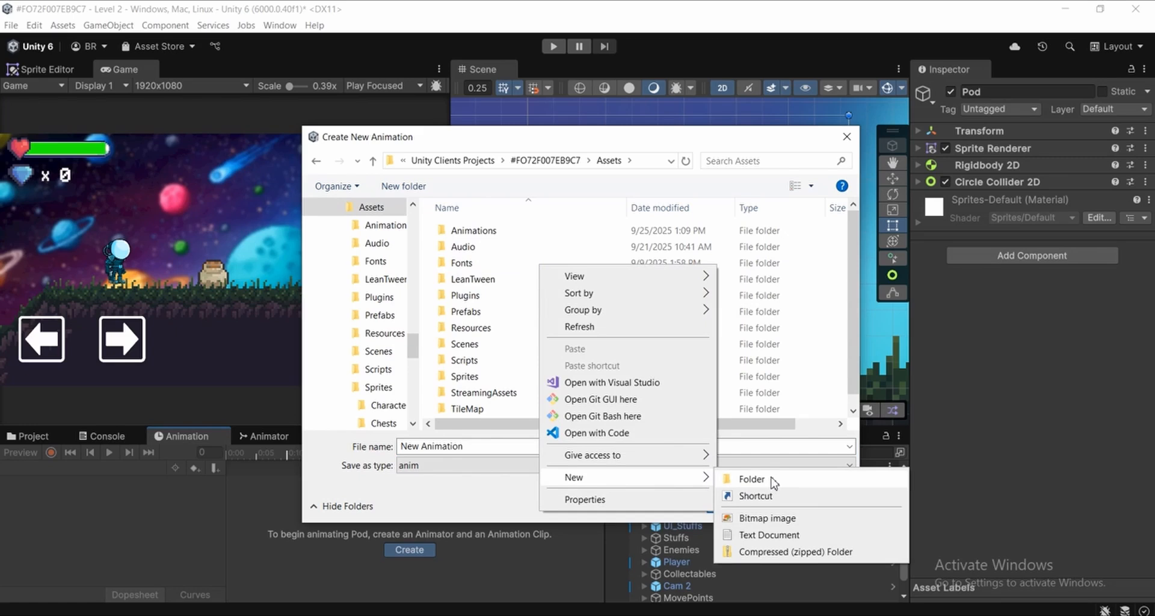
{"action": "left_click", "coordinate": [476, 235]}
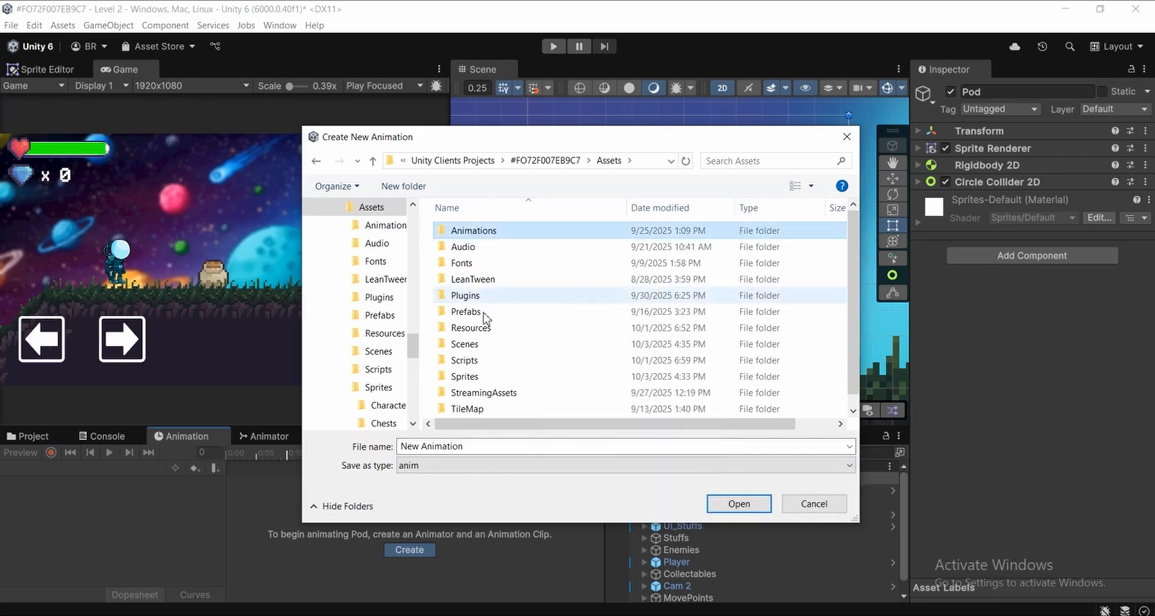
{"action": "double_click", "coordinate": [475, 233]}
{"action": "scroll", "coordinate": [560, 385], "scroll_direction": "down", "scroll_amount": 1}
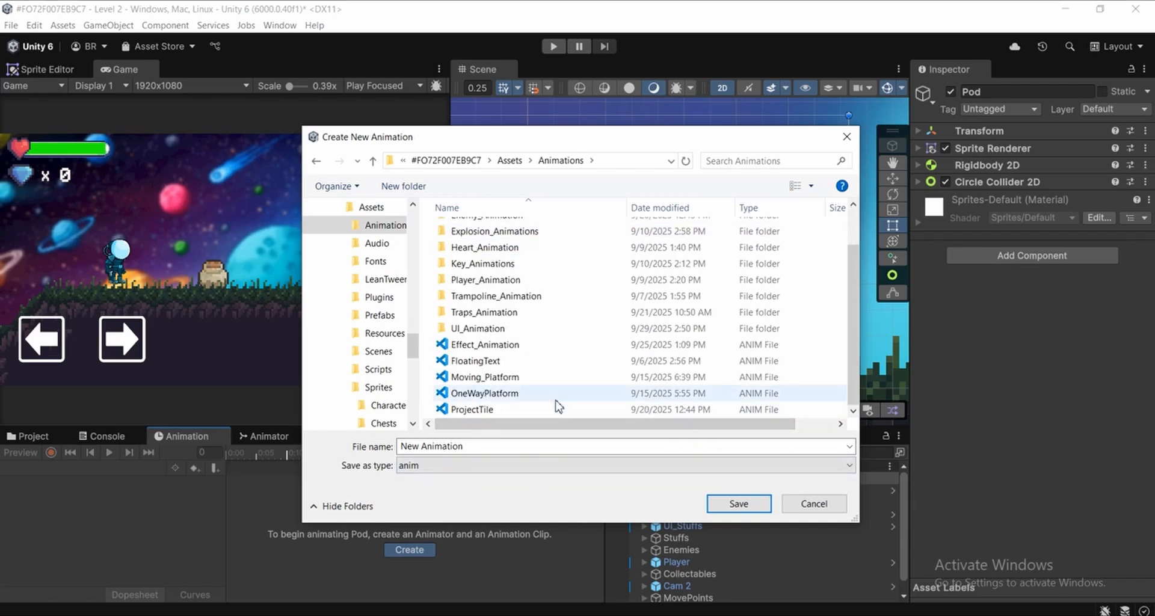
{"action": "scroll", "coordinate": [554, 403], "scroll_direction": "up", "scroll_amount": 1}
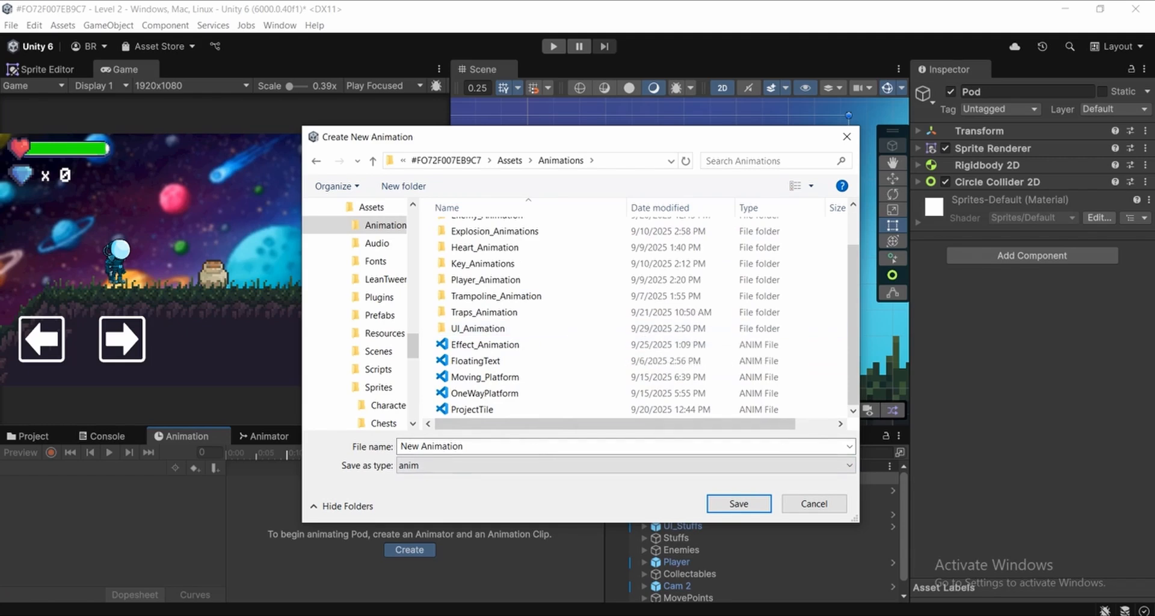
Create a new folder named Destructibles_Animation inside the Animations folder
{"action": "right_click", "coordinate": [604, 308]}
{"action": "mouse_move", "coordinate": [639, 530]}
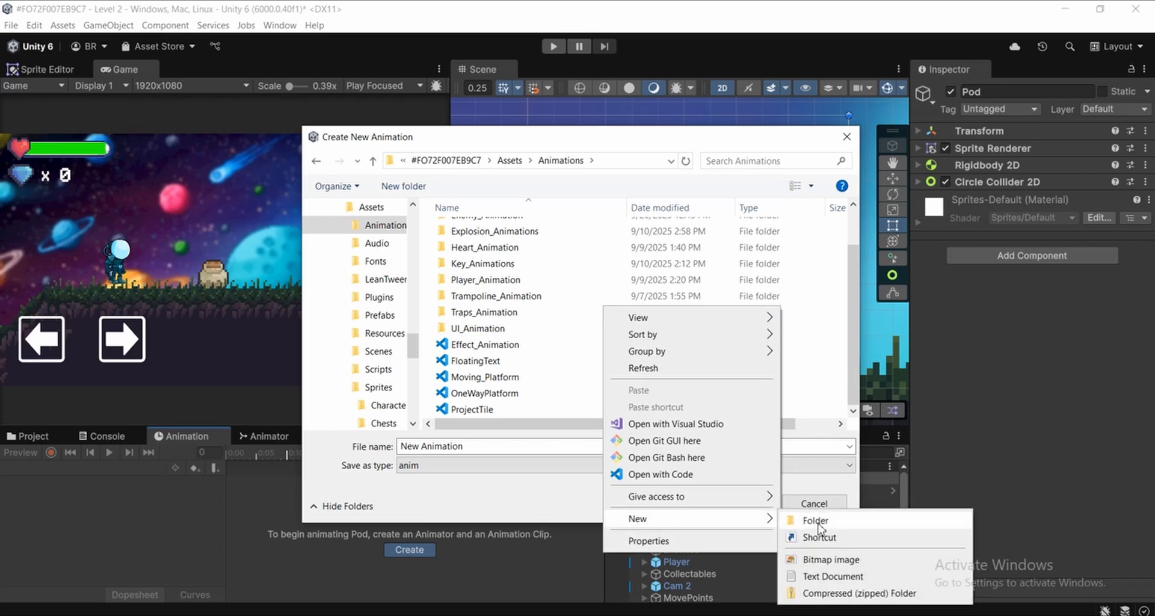
{"action": "left_click", "coordinate": [803, 515]}
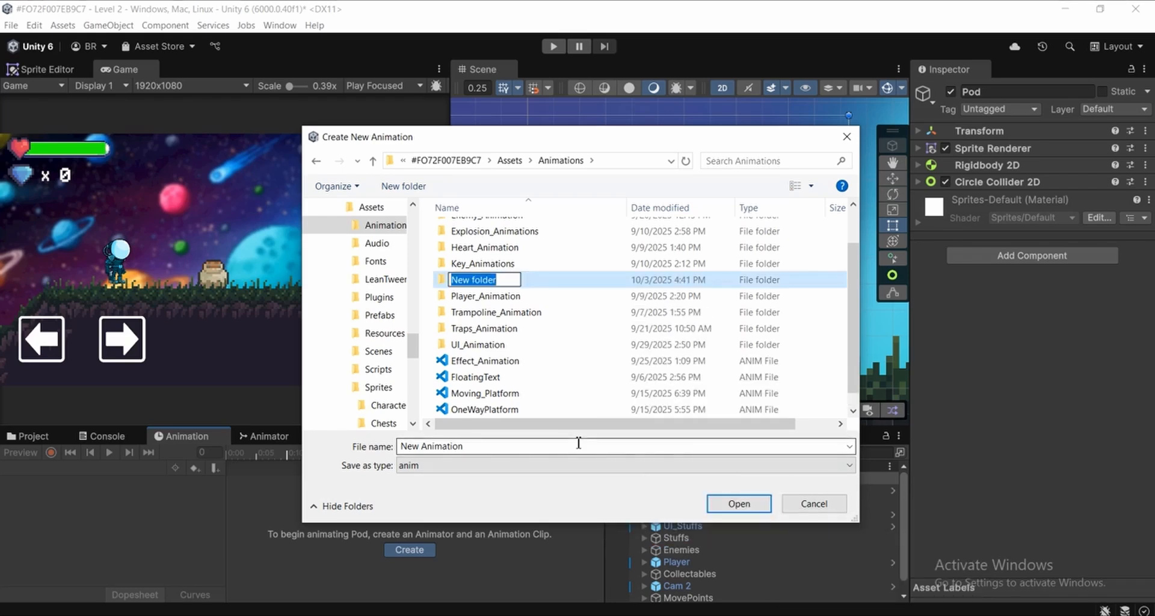
{"action": "type", "text": "Destructi"}
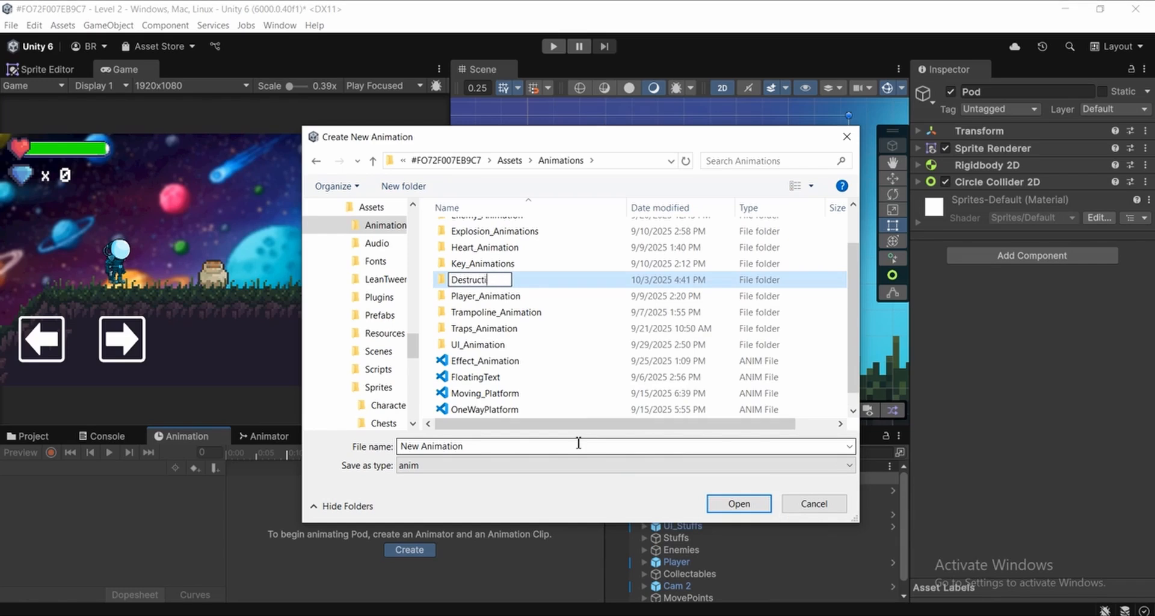
{"action": "type", "text": "bles_Animation"}
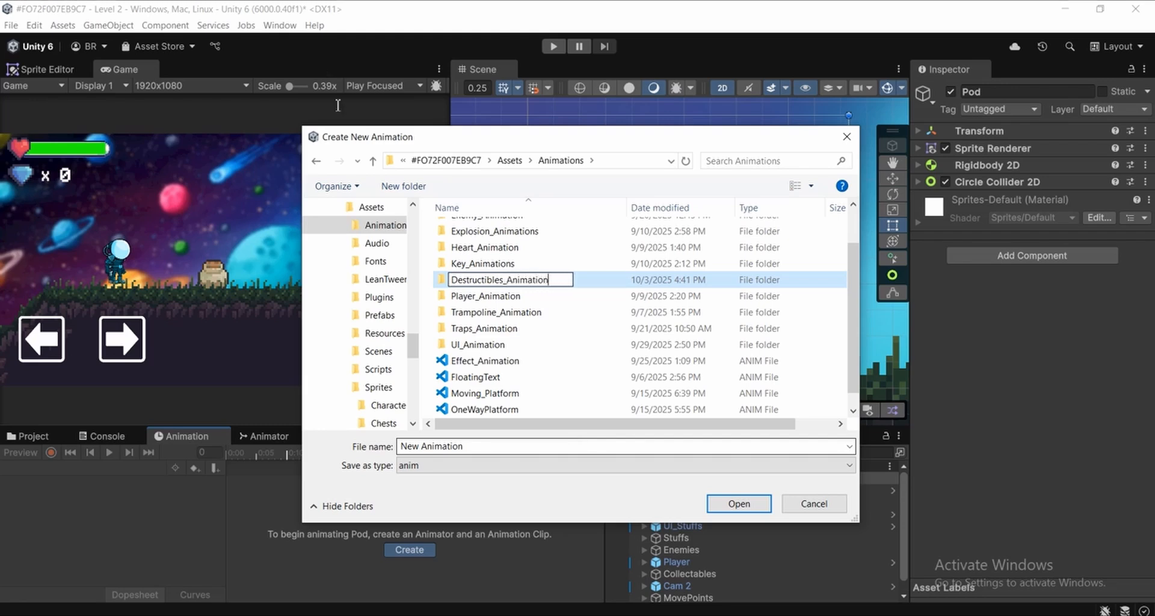
{"action": "key", "text": "Return"}
{"action": "scroll", "coordinate": [530, 233], "scroll_direction": "up", "scroll_amount": 1}
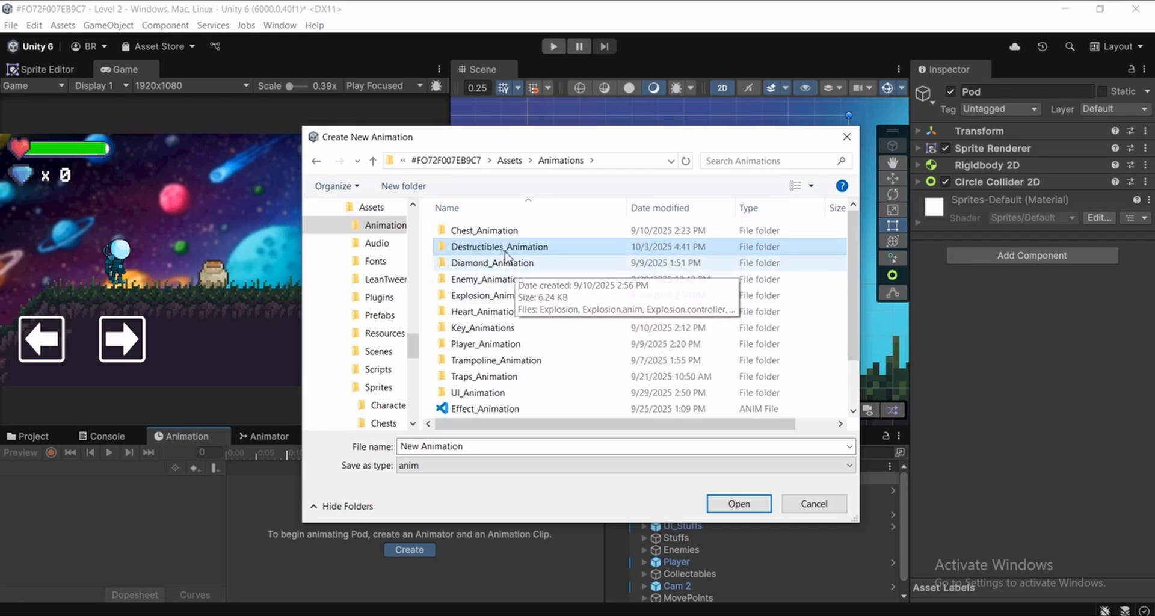
Save the new clip as Pod_Idle in the Destructibles_Animation folder
{"action": "double_click", "coordinate": [496, 248]}
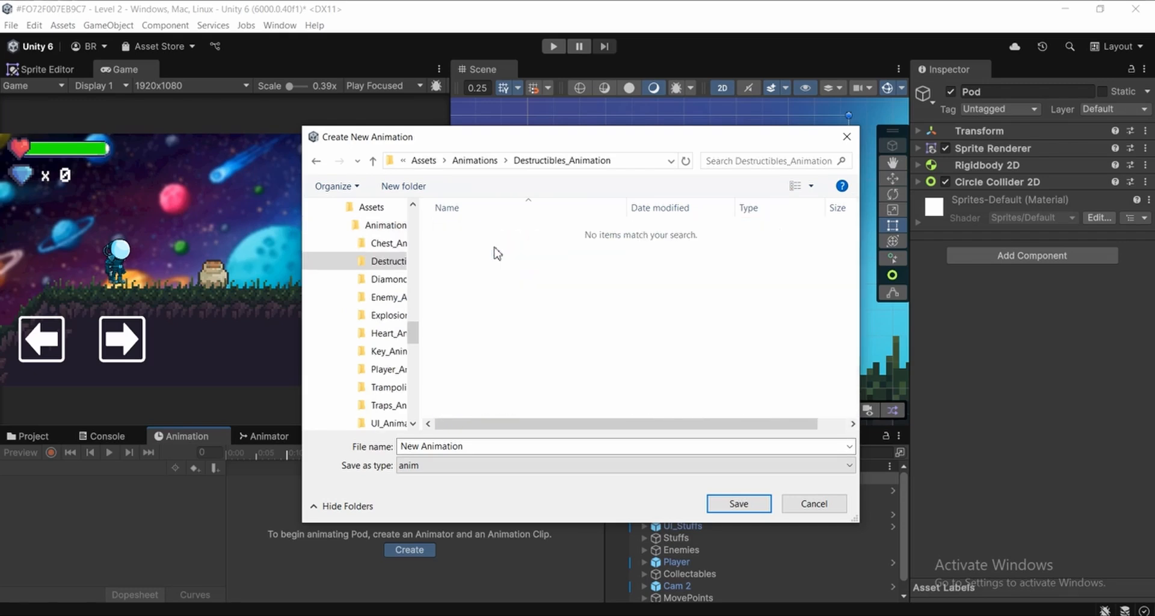
{"action": "left_click", "coordinate": [498, 445]}
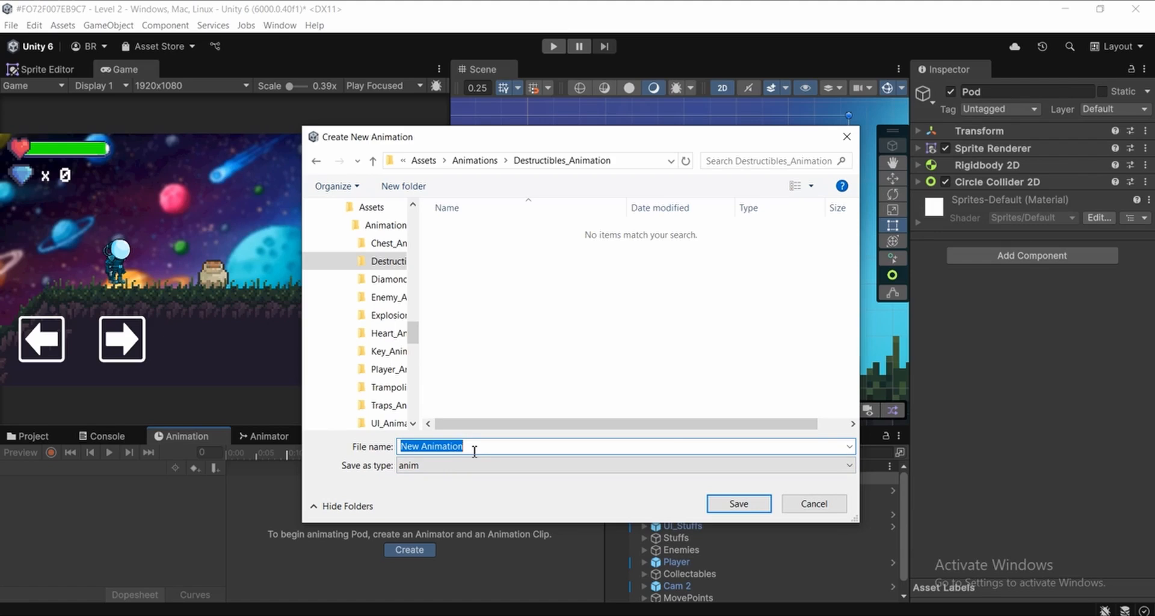
{"action": "type", "text": "Po"}
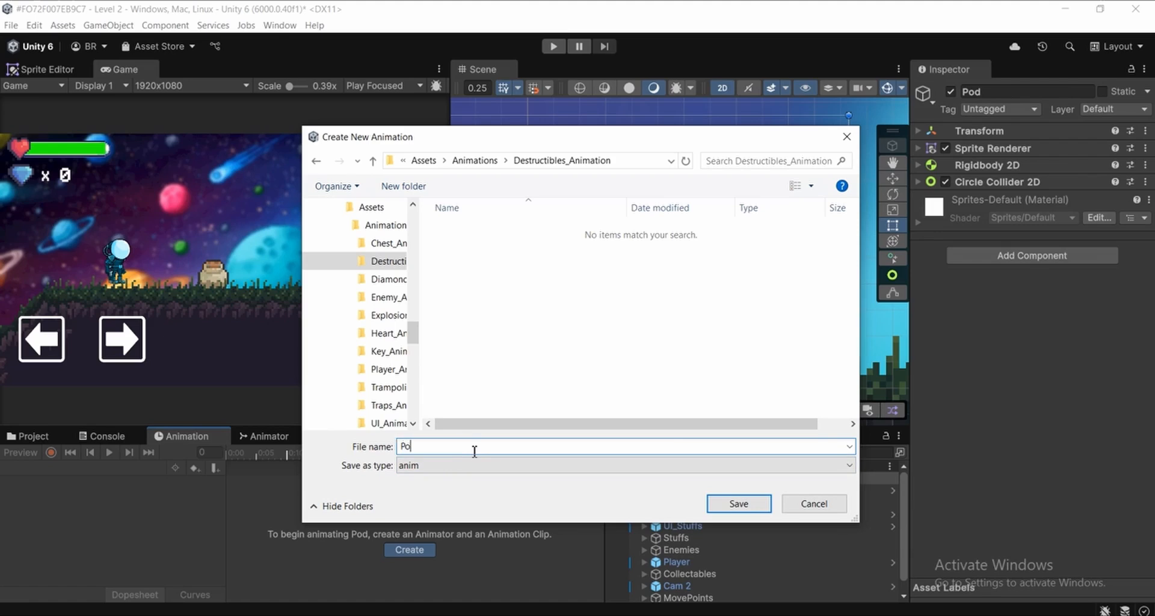
{"action": "type", "text": "d_Idle"}
{"action": "left_click", "coordinate": [739, 504]}
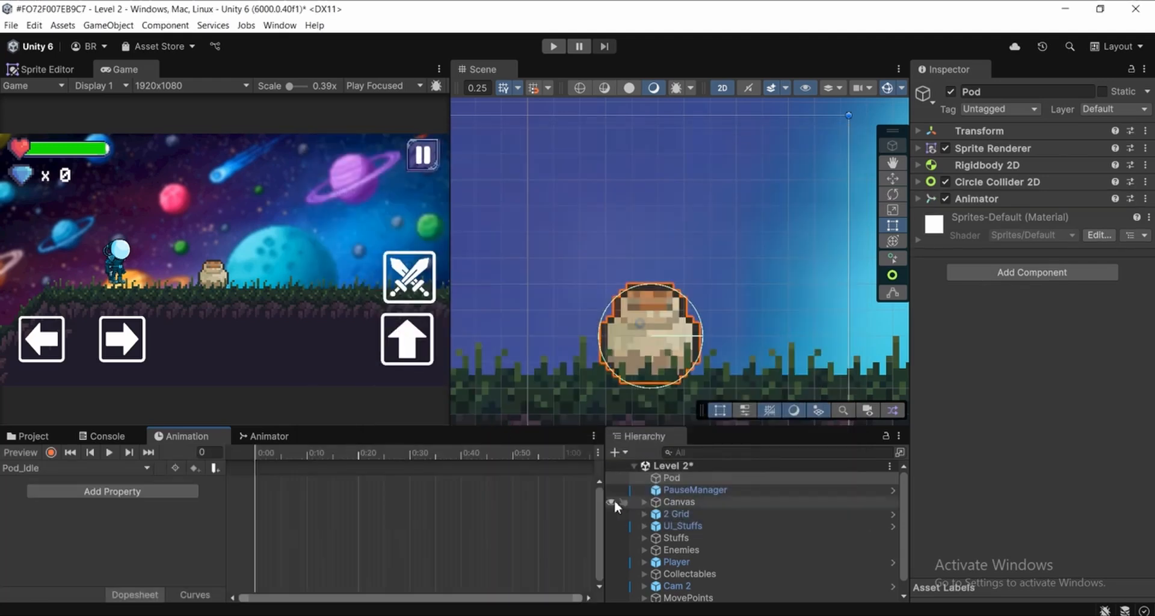
{"action": "left_click", "coordinate": [51, 452]}
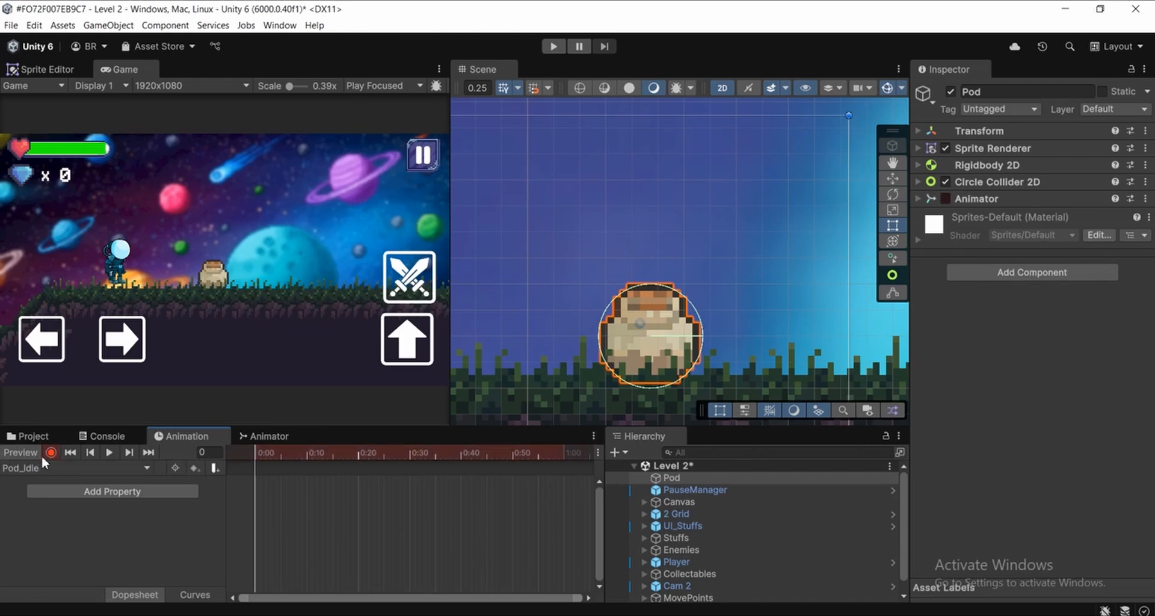
{"action": "left_click", "coordinate": [51, 453]}
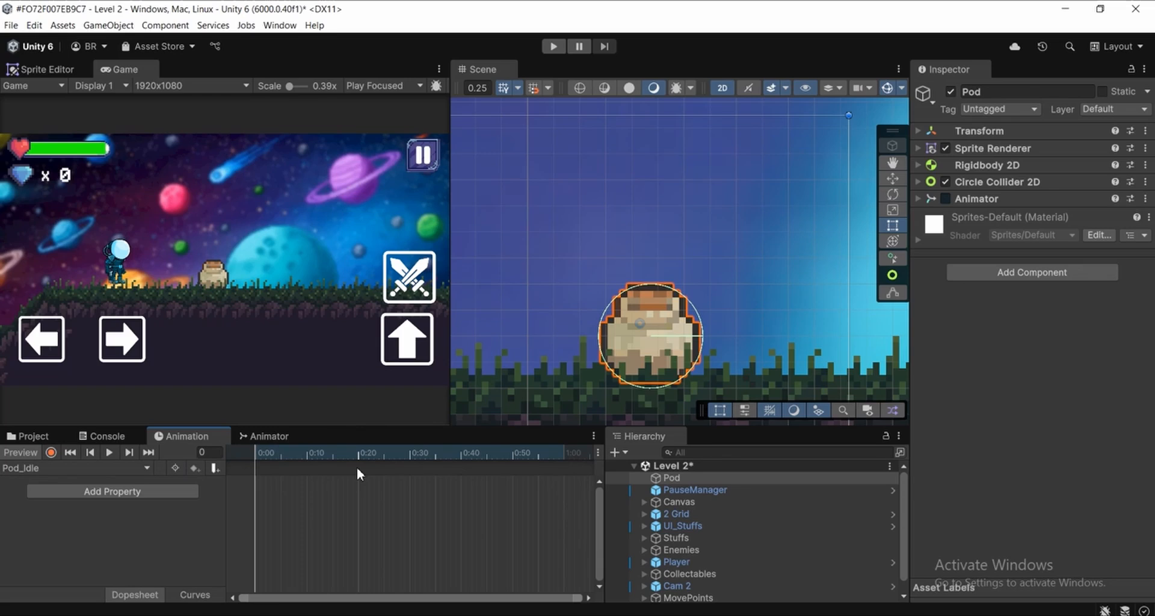
{"action": "left_click", "coordinate": [692, 499]}
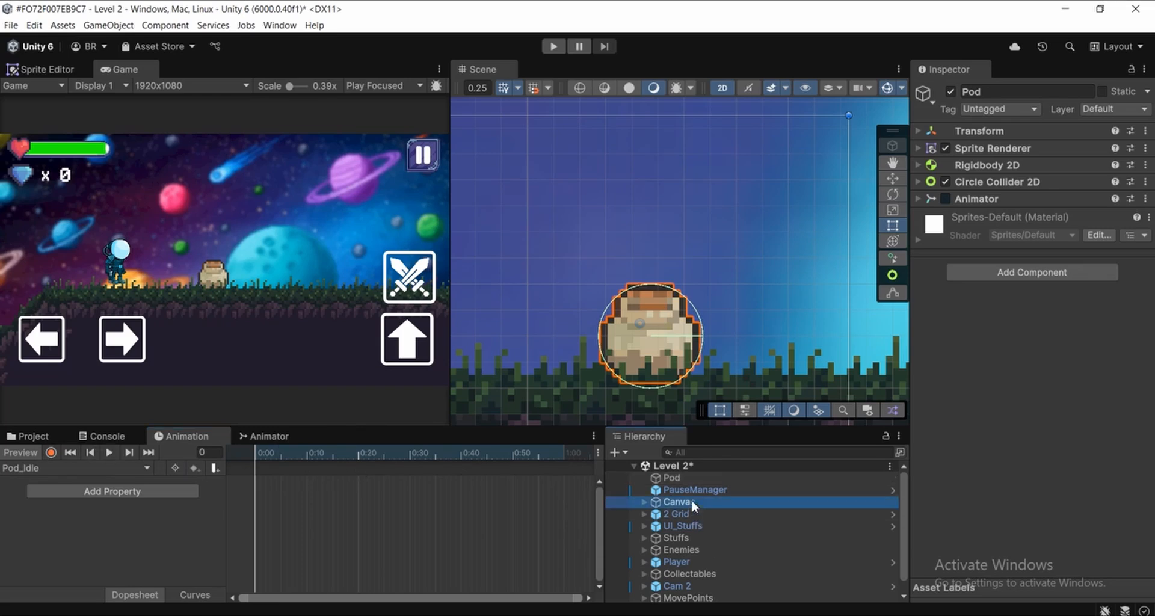
{"action": "left_click", "coordinate": [686, 479]}
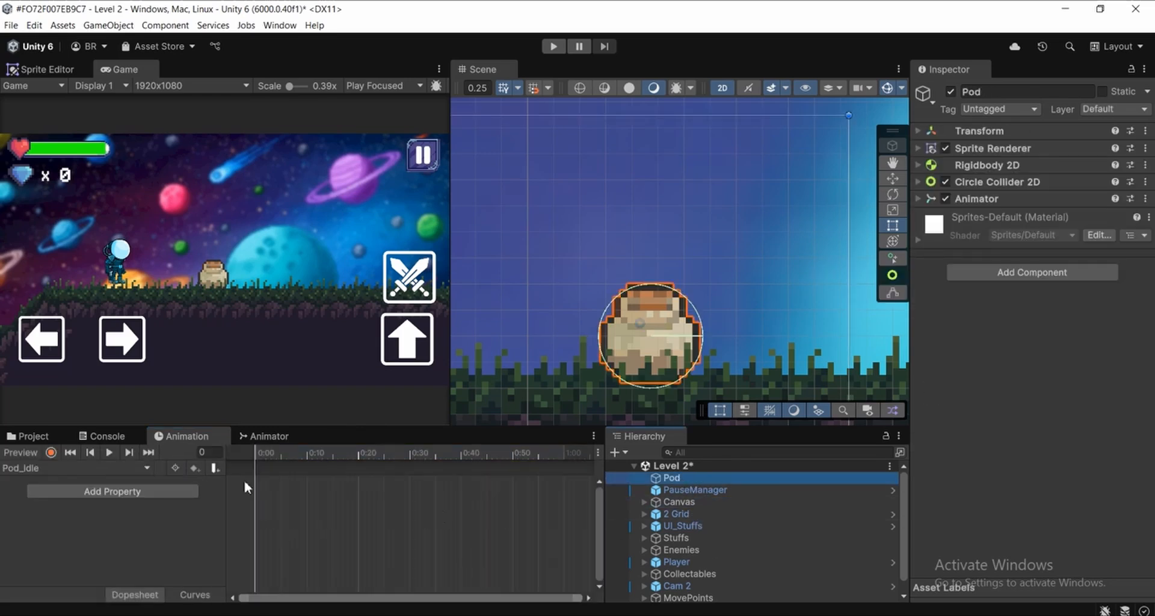
{"action": "left_click", "coordinate": [109, 452]}
{"action": "left_click_drag", "start_coordinate": [298, 451], "coordinate": [215, 448]}
{"action": "scroll", "coordinate": [577, 359], "scroll_direction": "down", "scroll_amount": 2}
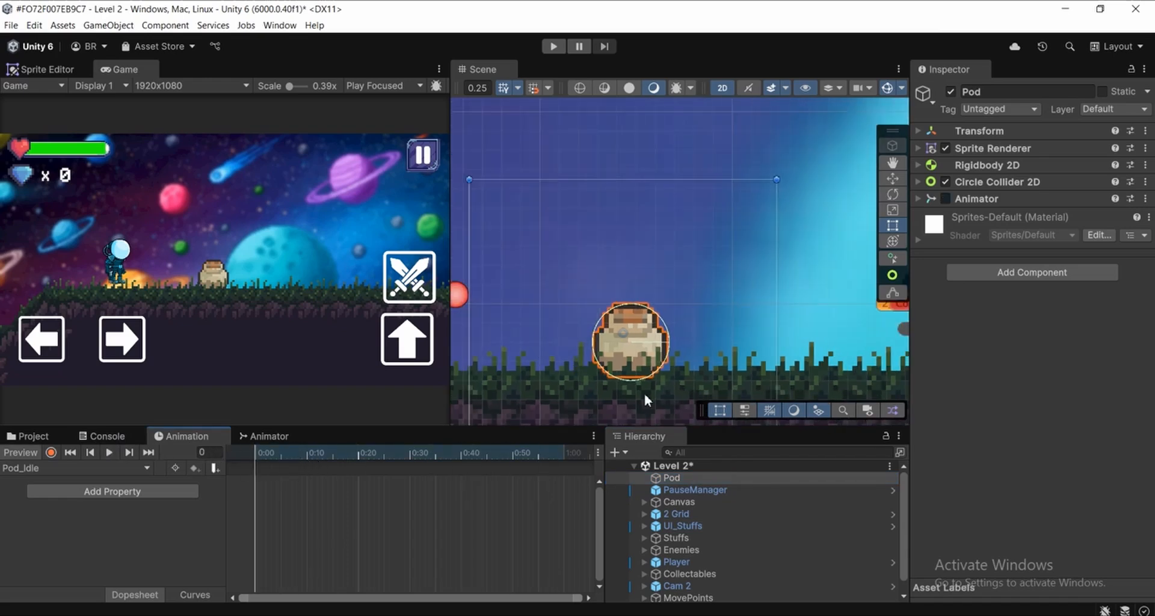
{"action": "scroll", "coordinate": [695, 330], "scroll_direction": "down", "scroll_amount": 2}
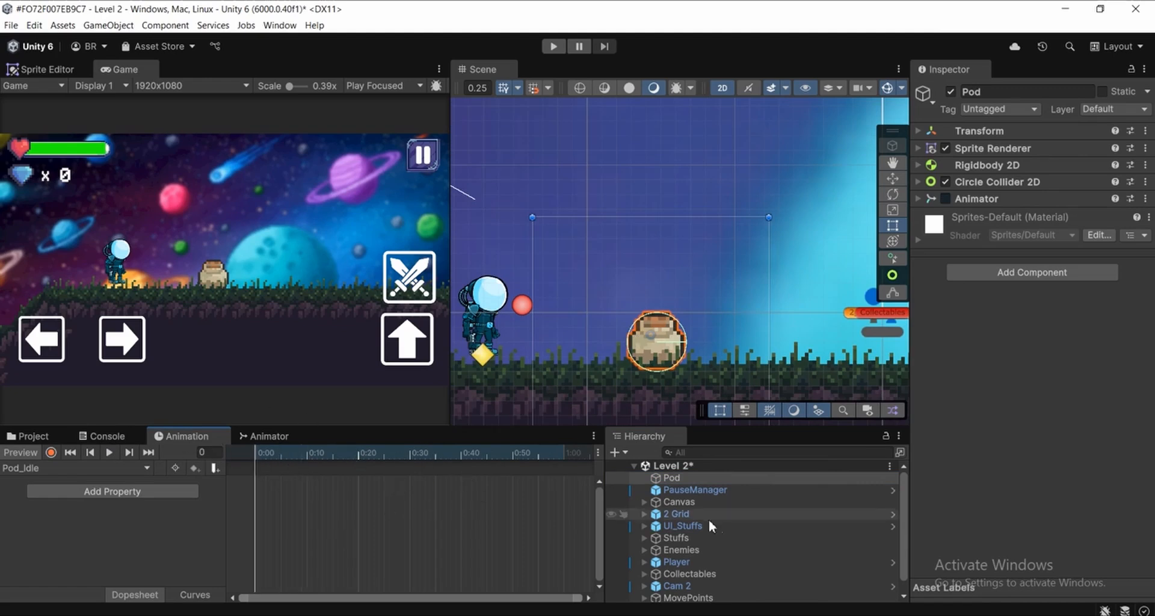
{"action": "left_click", "coordinate": [685, 501]}
{"action": "left_click", "coordinate": [677, 478]}
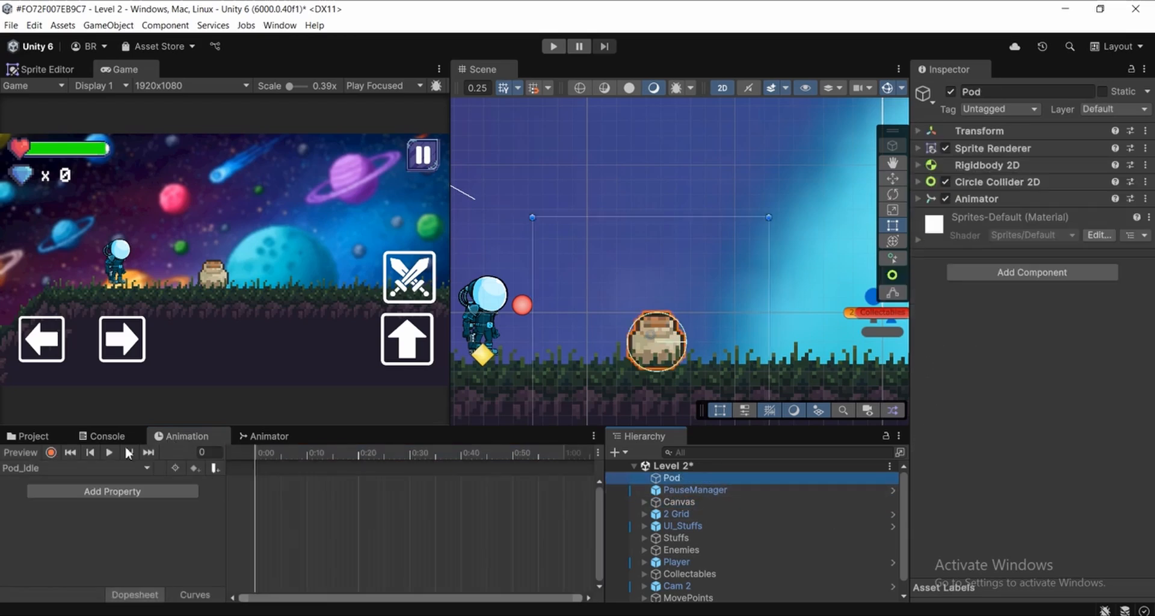
Turn on recording for the Pod_Idle clip and add the Sprite Renderer's Sprite property to it
{"action": "left_click", "coordinate": [51, 452]}
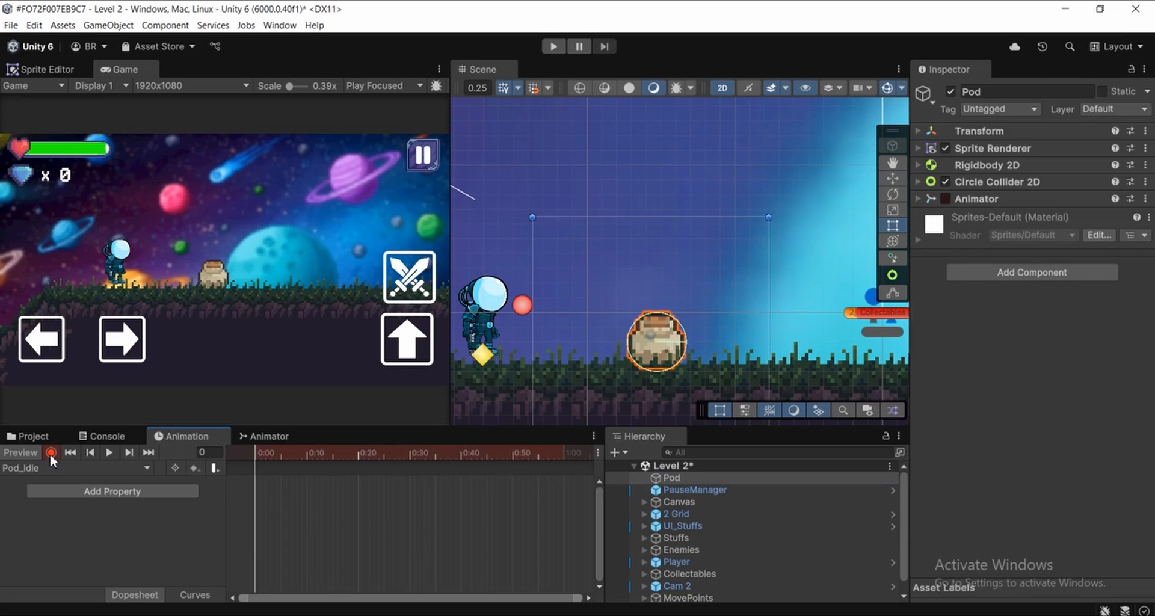
{"action": "left_click", "coordinate": [119, 493]}
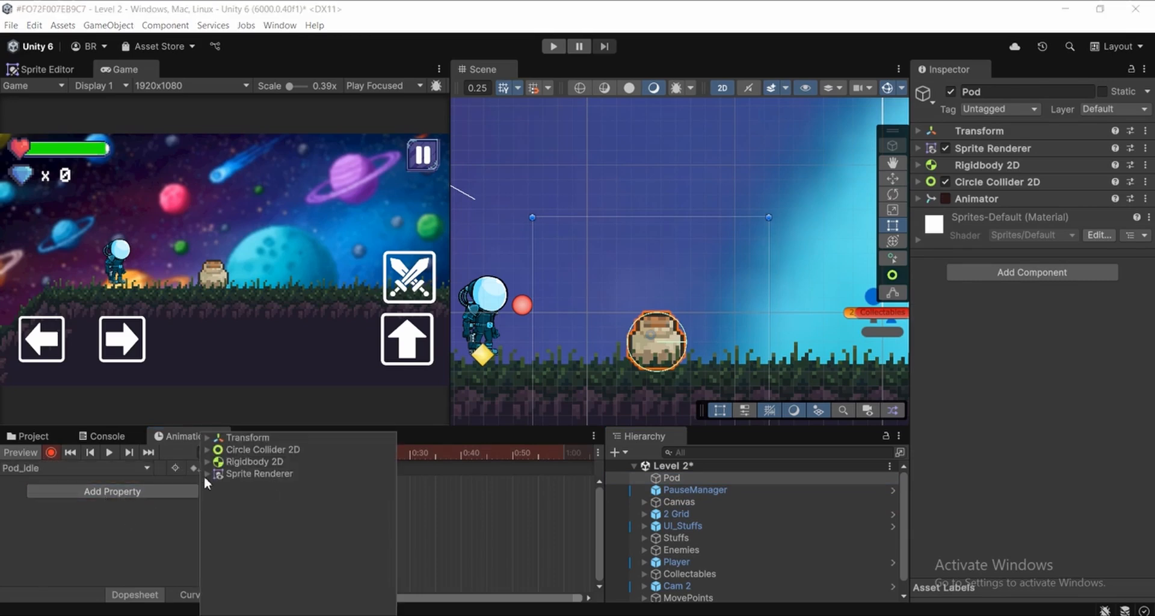
{"action": "left_click", "coordinate": [207, 474]}
{"action": "scroll", "coordinate": [323, 510], "scroll_direction": "down", "scroll_amount": 5}
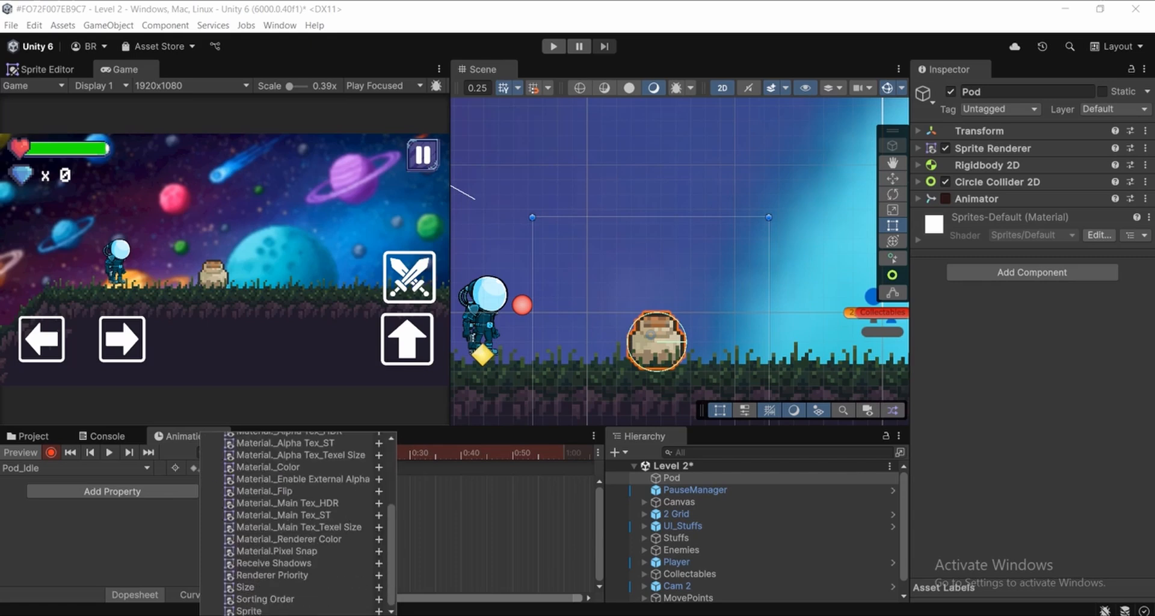
{"action": "left_click", "coordinate": [379, 611]}
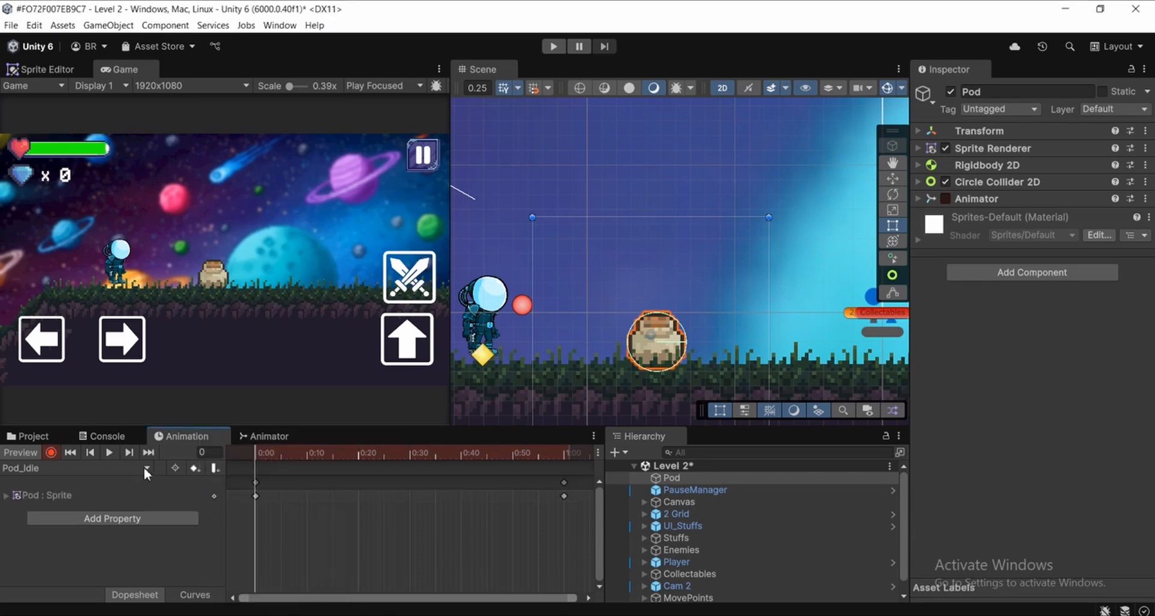
Play back the Pod_Idle clip, return the playhead to frame 0 and turn off recording
{"action": "left_click", "coordinate": [109, 453]}
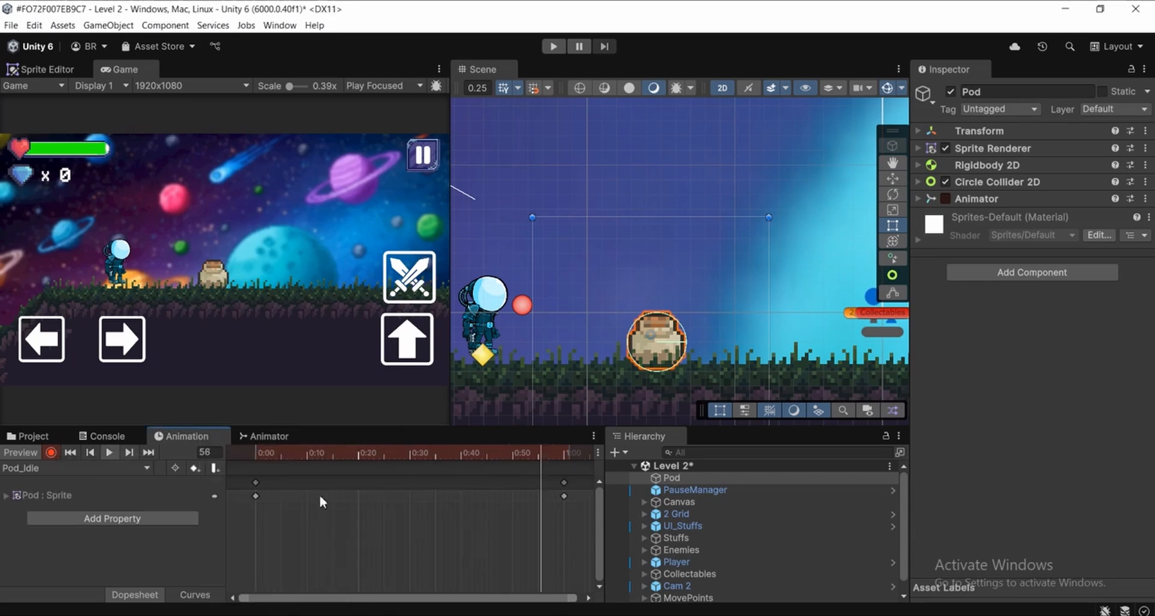
{"action": "scroll", "coordinate": [714, 305], "scroll_direction": "down", "scroll_amount": 1}
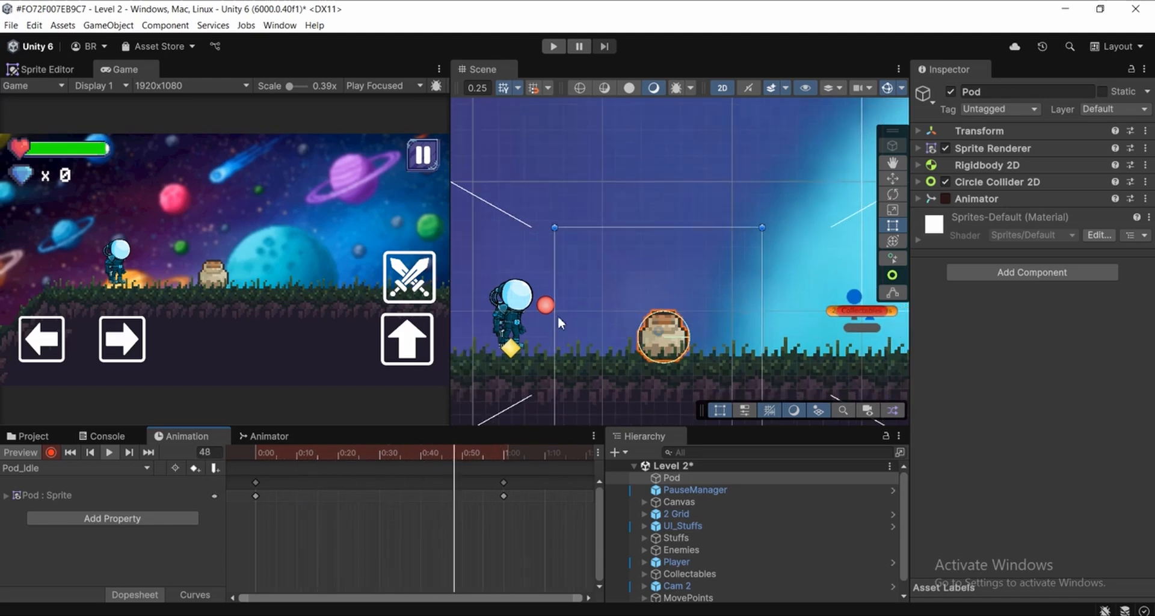
{"action": "left_click_drag", "start_coordinate": [294, 453], "coordinate": [255, 460]}
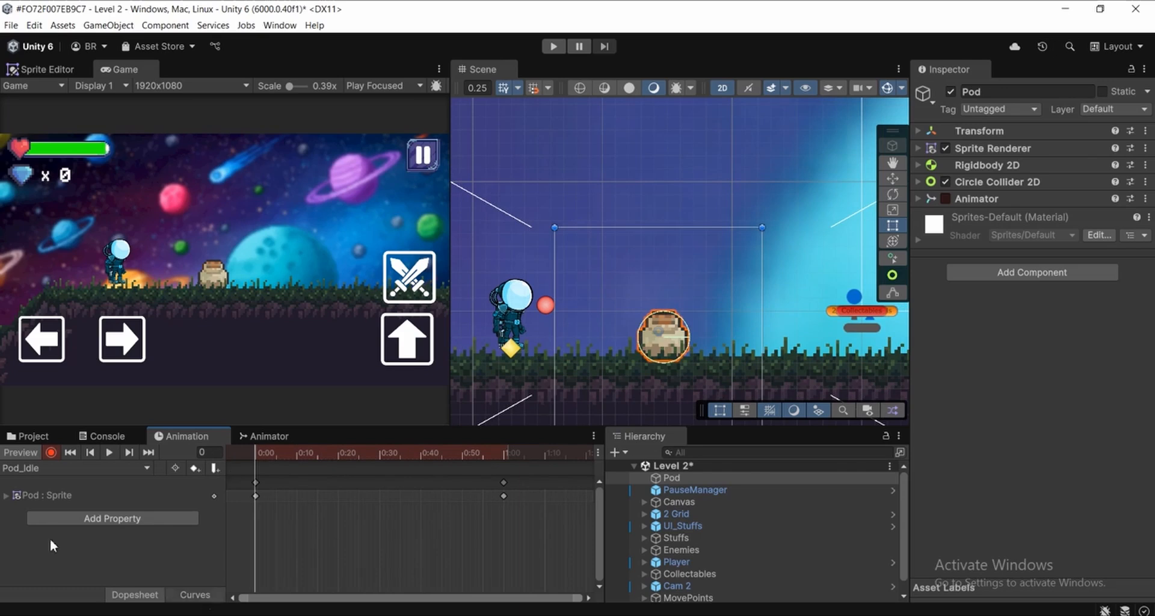
{"action": "left_click", "coordinate": [51, 453]}
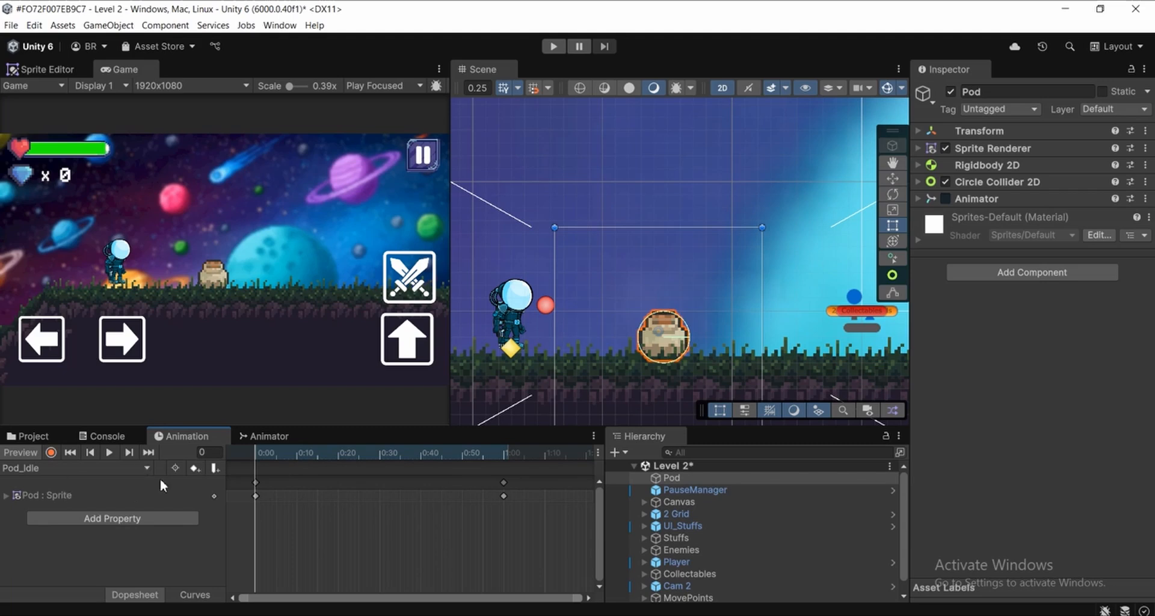
{"action": "left_click", "coordinate": [105, 467]}
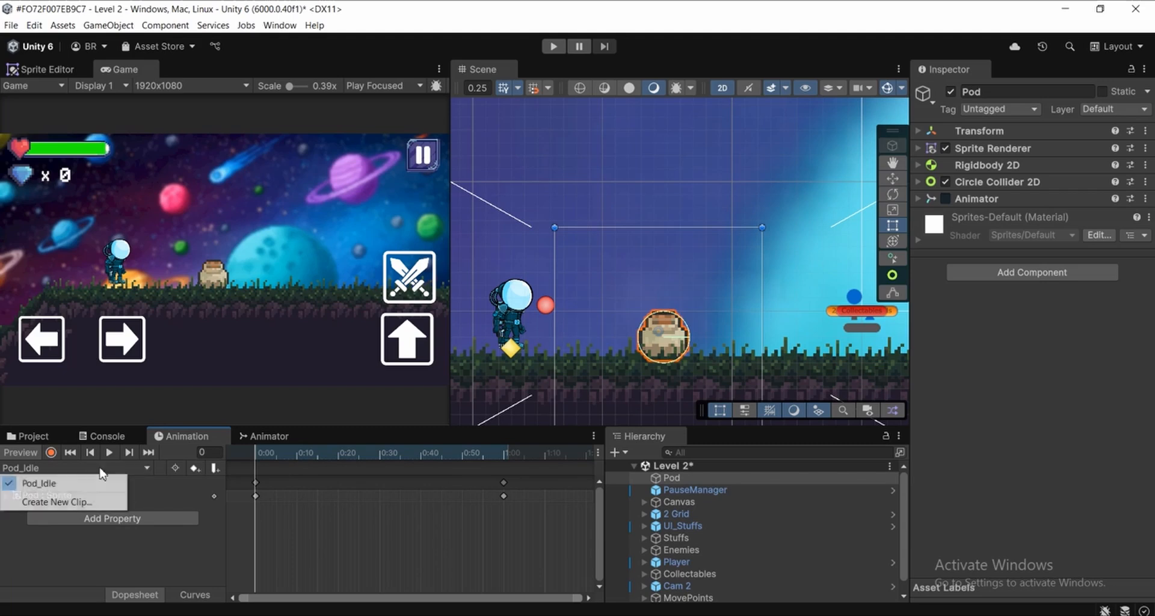
{"action": "left_click", "coordinate": [71, 502]}
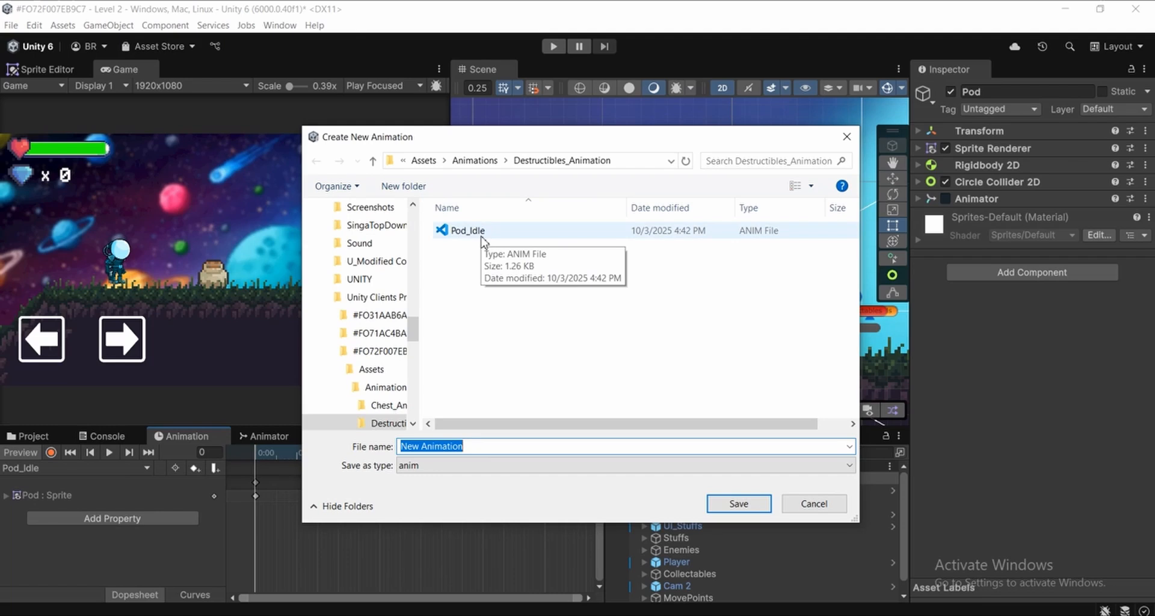
{"action": "left_click", "coordinate": [845, 139]}
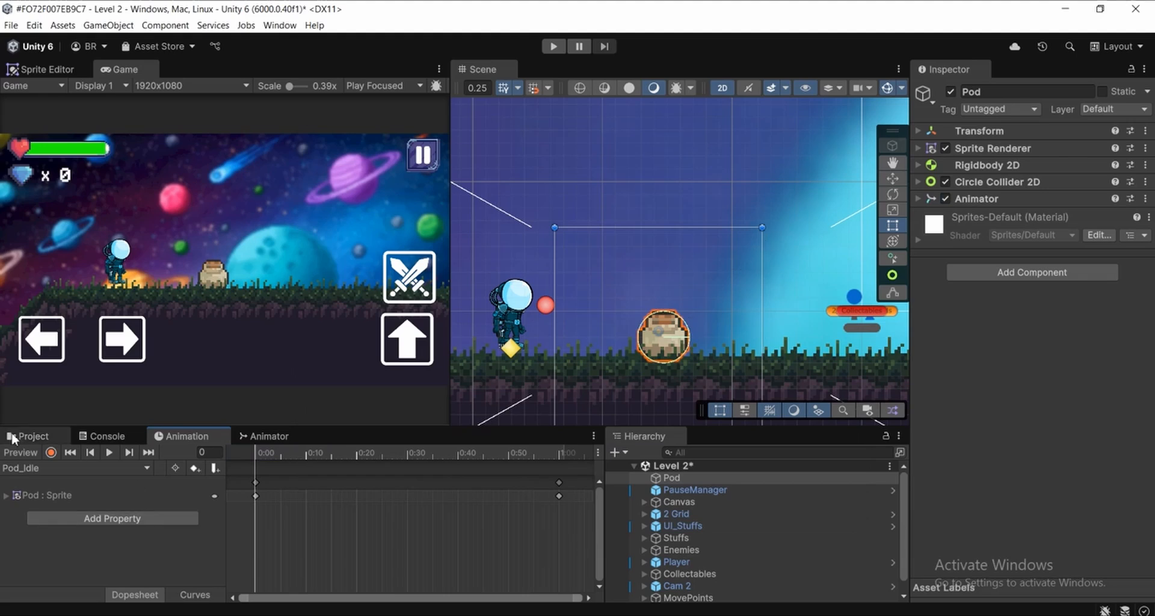
Examine the sliced pot sprites in the Destrubiles folder to identify the first and last frames of the breaking sequence
{"action": "left_click", "coordinate": [27, 436]}
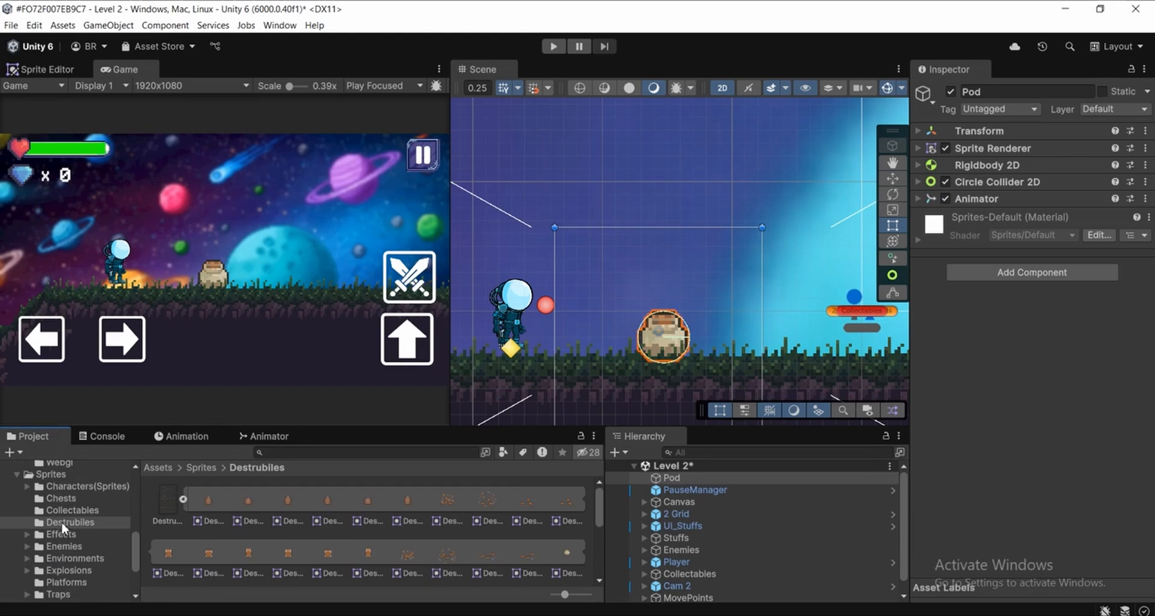
{"action": "left_click", "coordinate": [86, 522]}
{"action": "scroll", "coordinate": [291, 517], "scroll_direction": "down", "scroll_amount": 2}
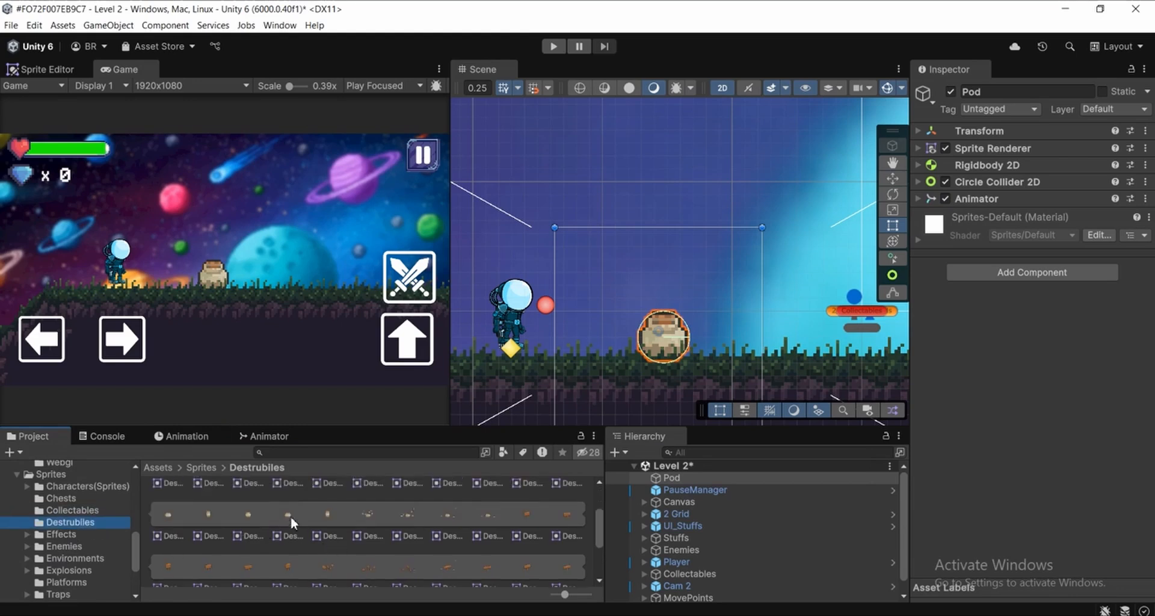
{"action": "scroll", "coordinate": [439, 522], "scroll_direction": "up", "scroll_amount": 2}
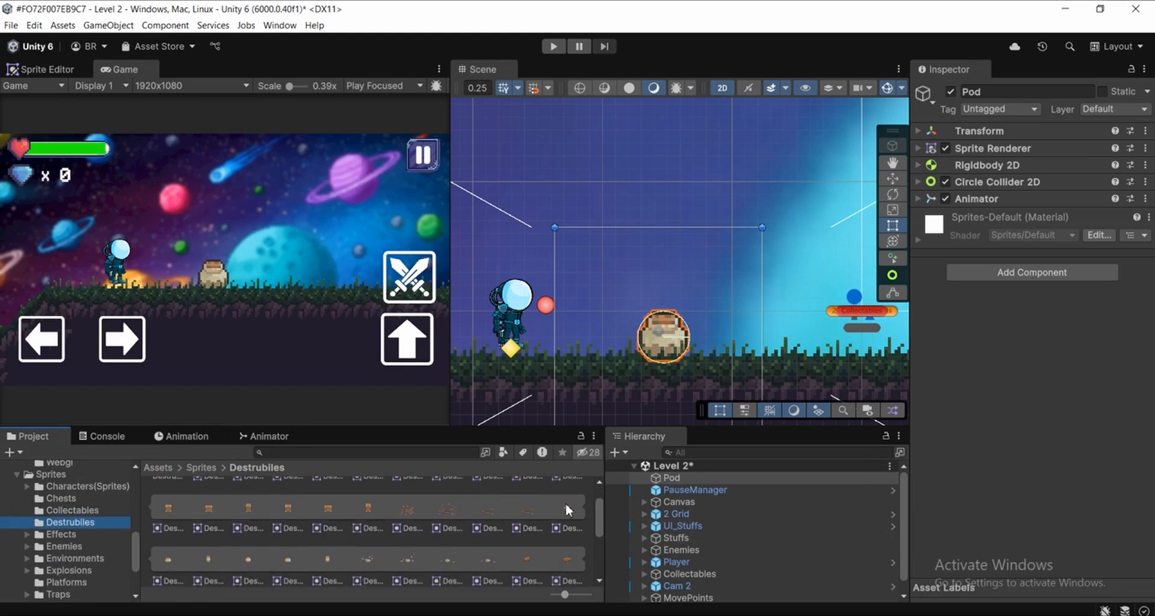
{"action": "left_click", "coordinate": [557, 527]}
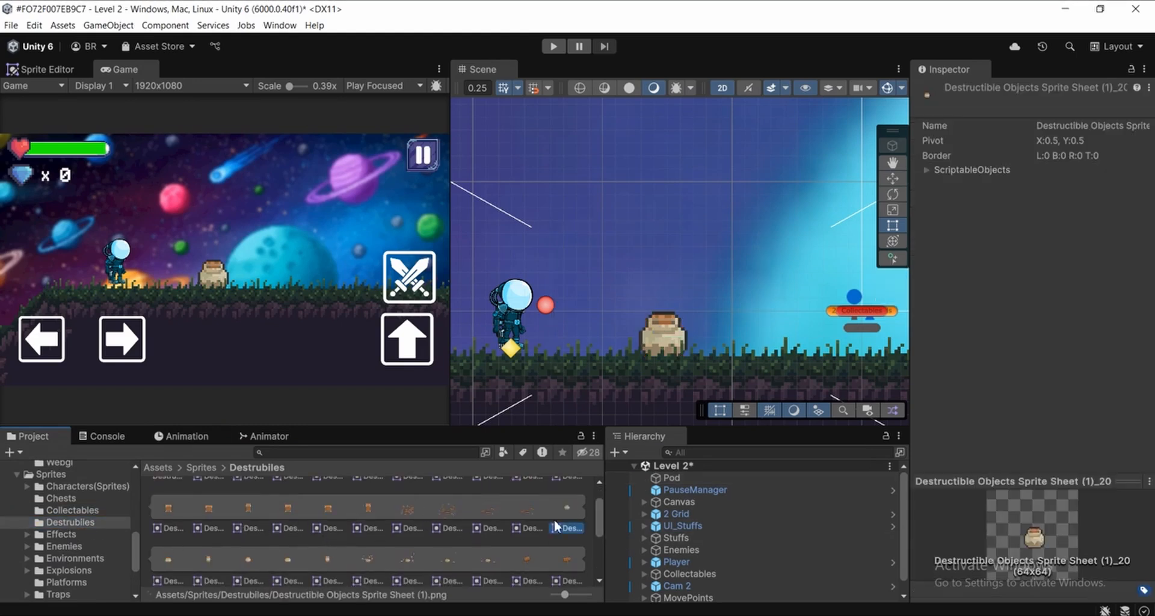
{"action": "left_click", "coordinate": [168, 559]}
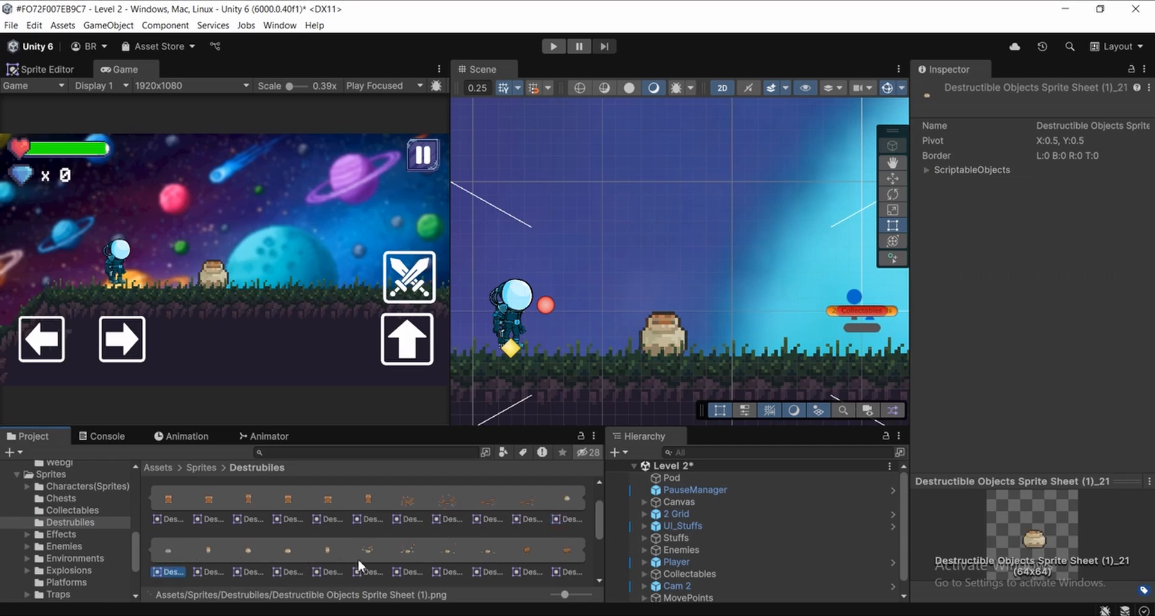
{"action": "left_click", "coordinate": [565, 494]}
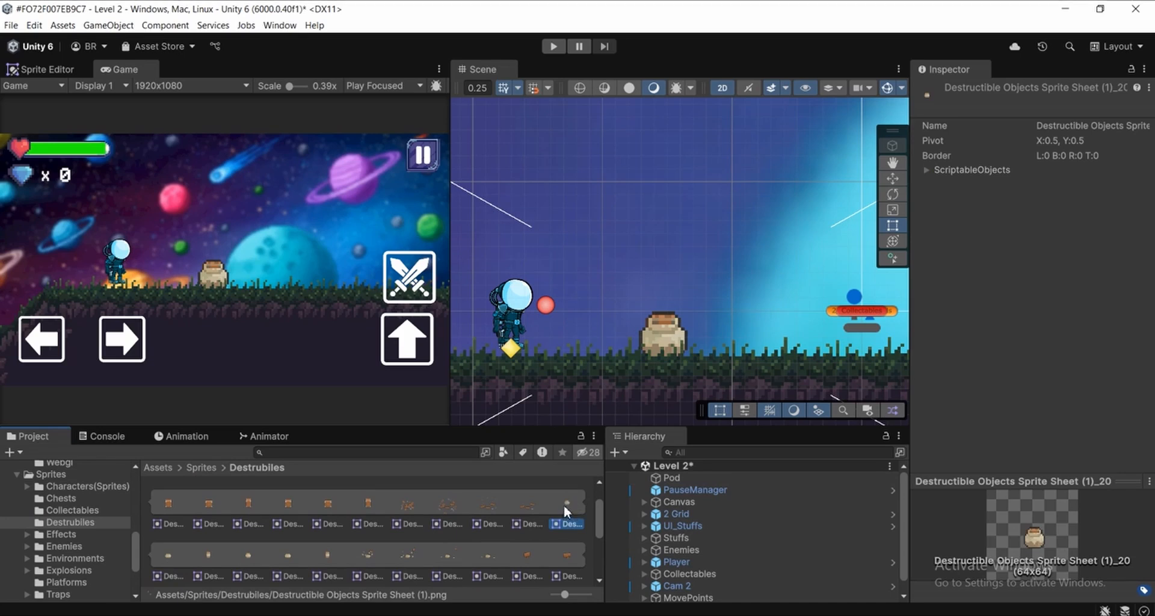
{"action": "left_click", "coordinate": [536, 509]}
{"action": "left_click", "coordinate": [568, 506]}
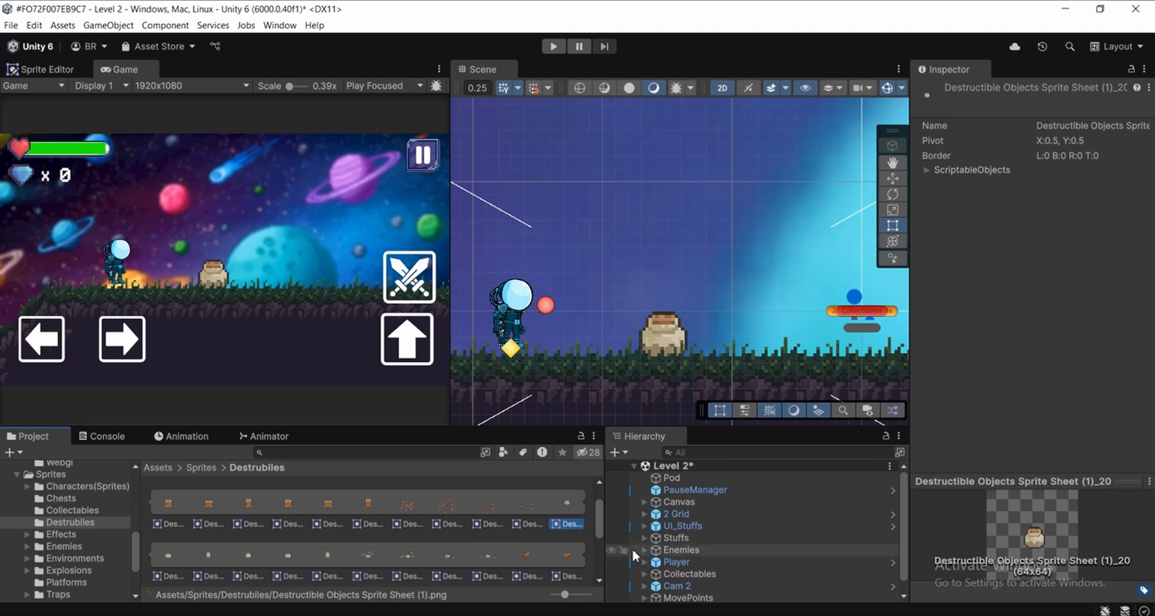
{"action": "left_click", "coordinate": [165, 554]}
{"action": "left_click", "coordinate": [210, 553]}
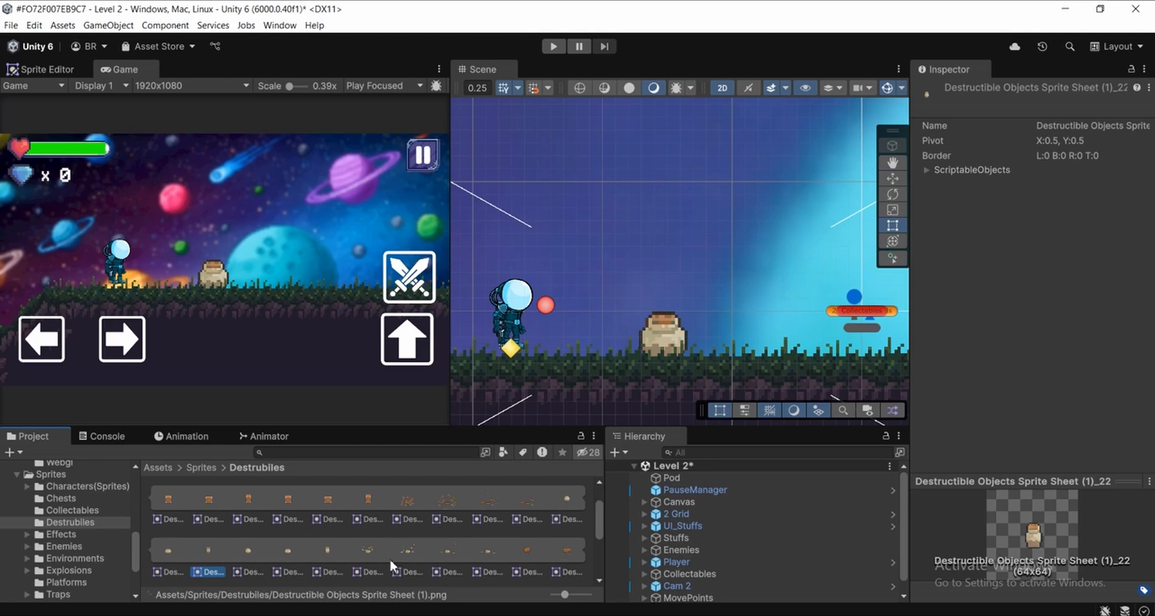
{"action": "left_click", "coordinate": [492, 553]}
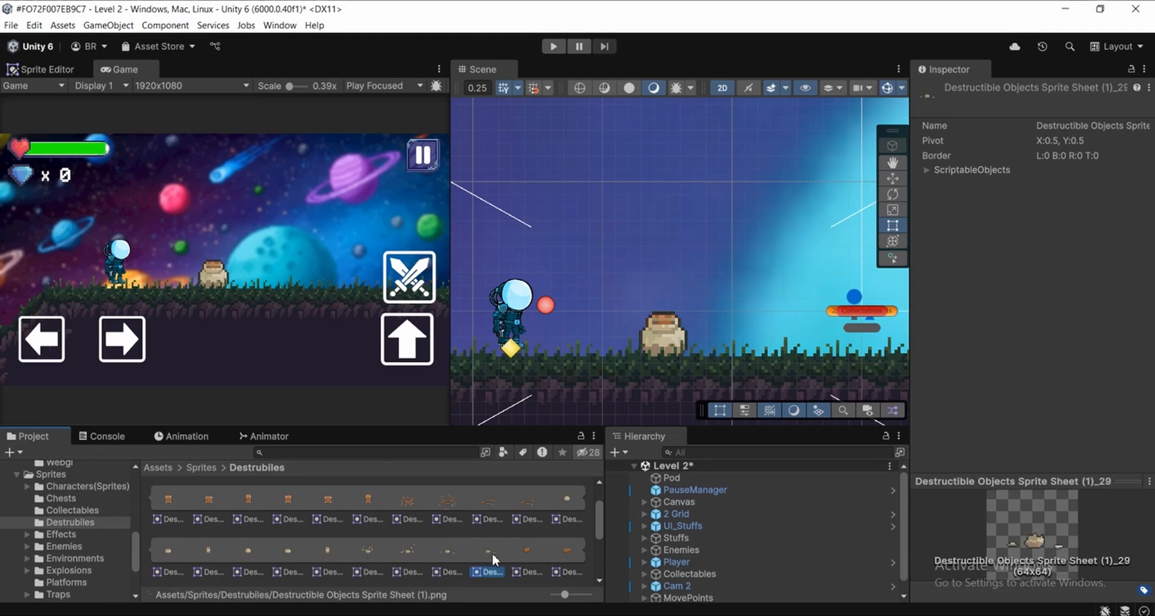
Create a new animation clip on the Pod object from the ten pot sprites, Destructible Objects Sprite Sheet (1)_20 through _29
{"action": "left_click", "coordinate": [573, 501]}
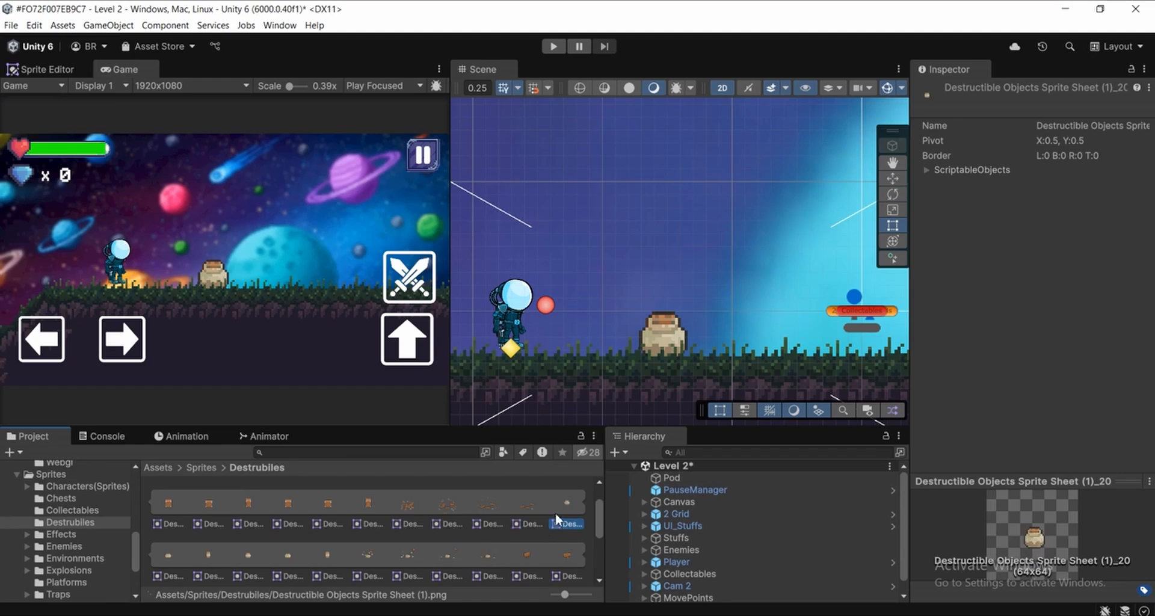
{"action": "left_click", "coordinate": [487, 562], "text": "shift"}
{"action": "left_click_drag", "start_coordinate": [475, 561], "coordinate": [669, 477]}
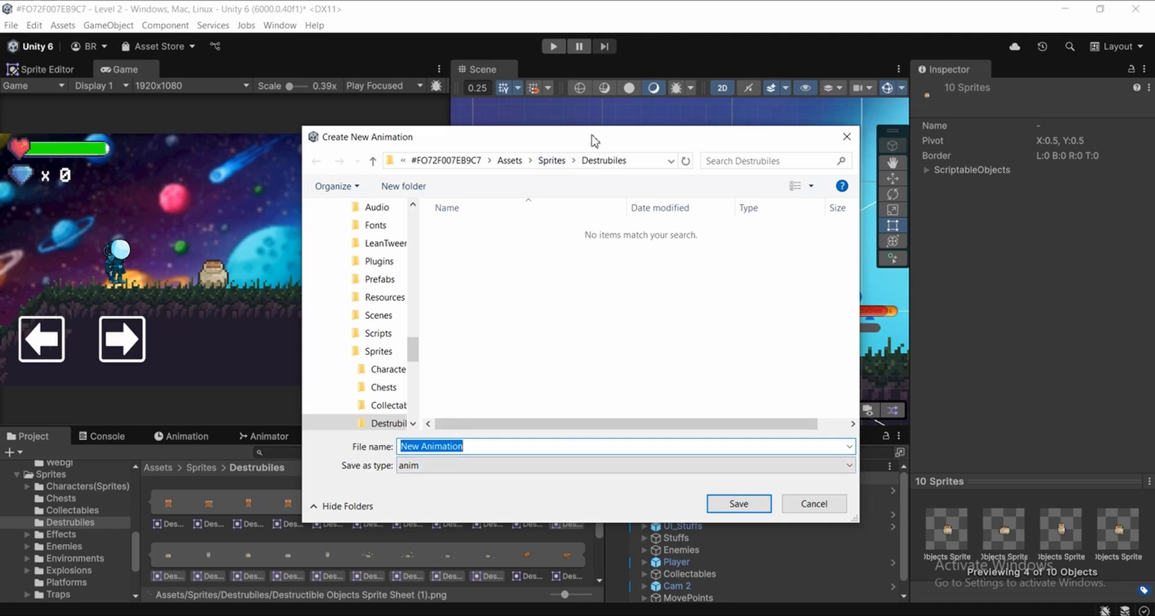
Choose the Destructibles_Animation folder inside Assets/Animations as the save location for the new clip
{"action": "left_click_drag", "start_coordinate": [590, 136], "coordinate": [612, 140]}
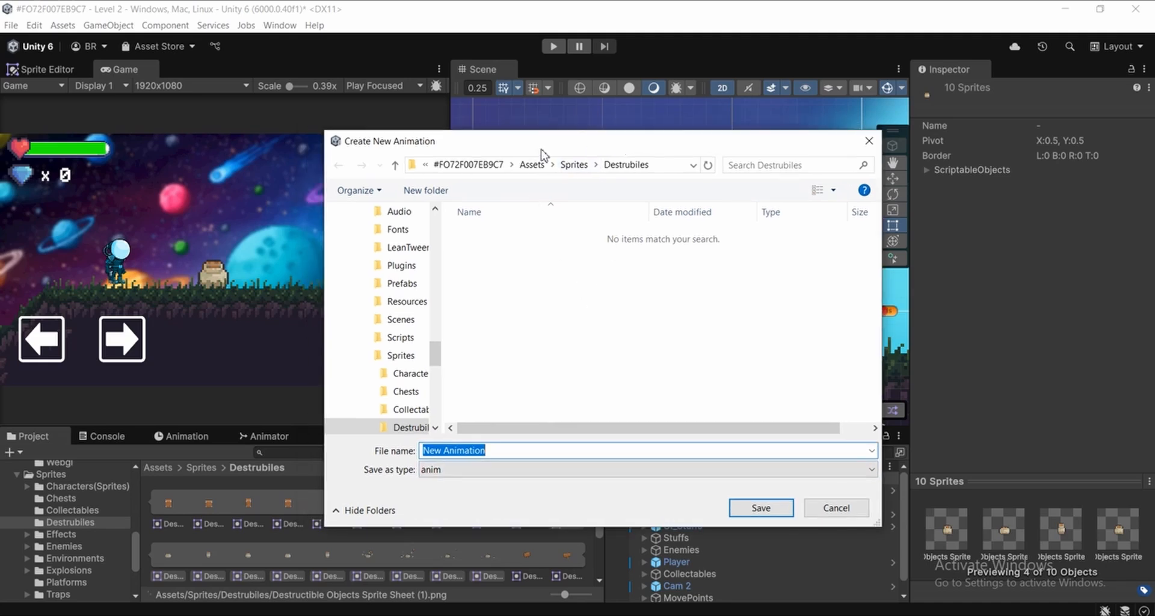
{"action": "left_click", "coordinate": [531, 165]}
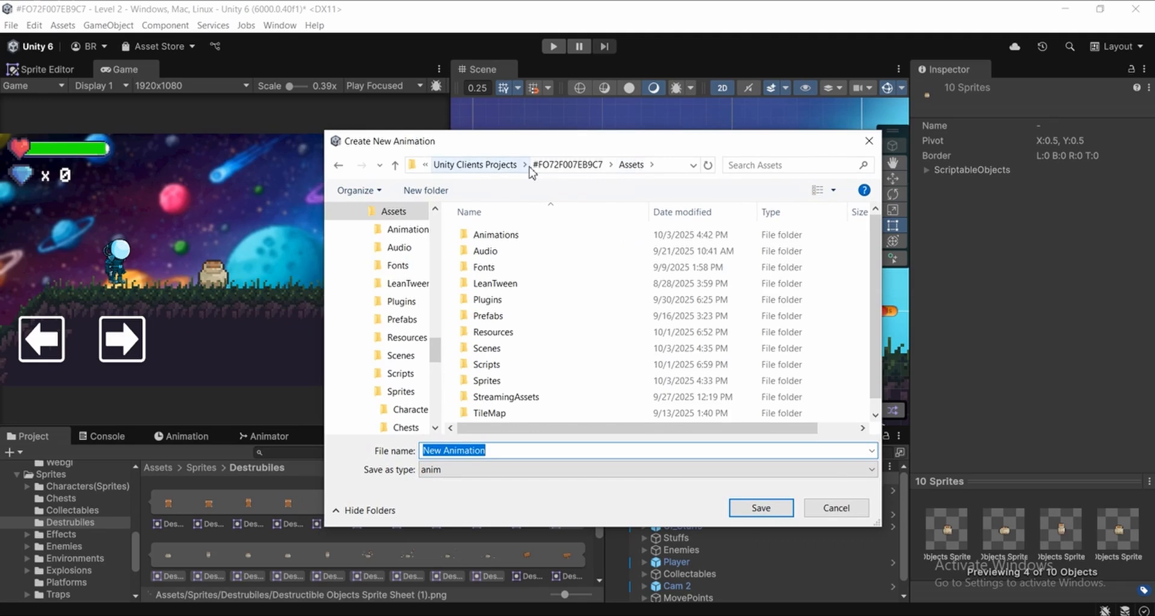
{"action": "double_click", "coordinate": [522, 240]}
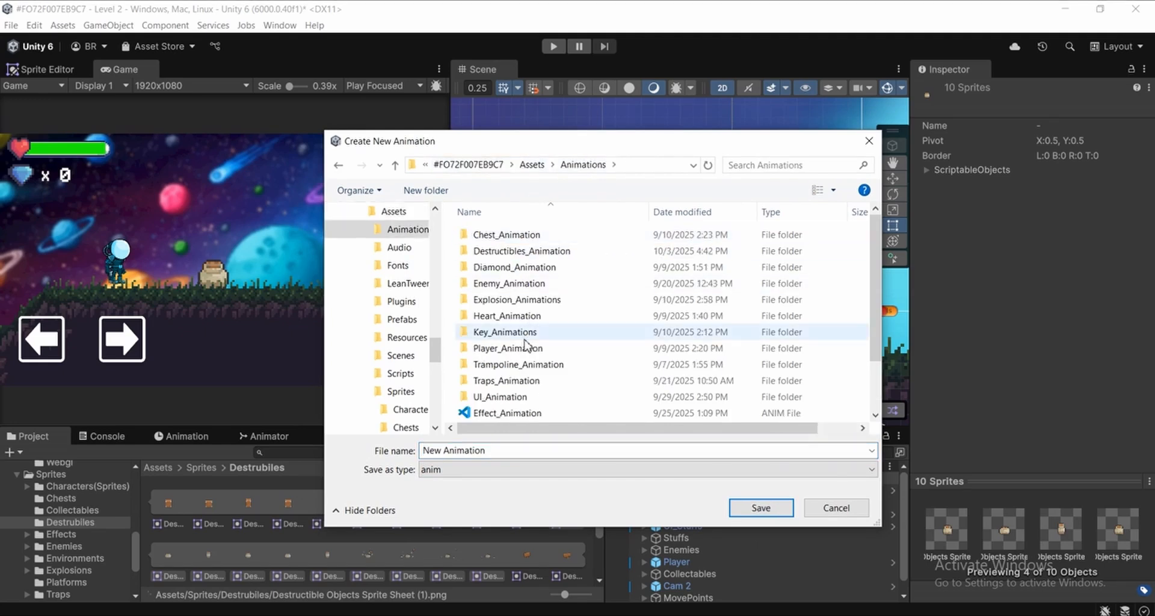
{"action": "double_click", "coordinate": [503, 253]}
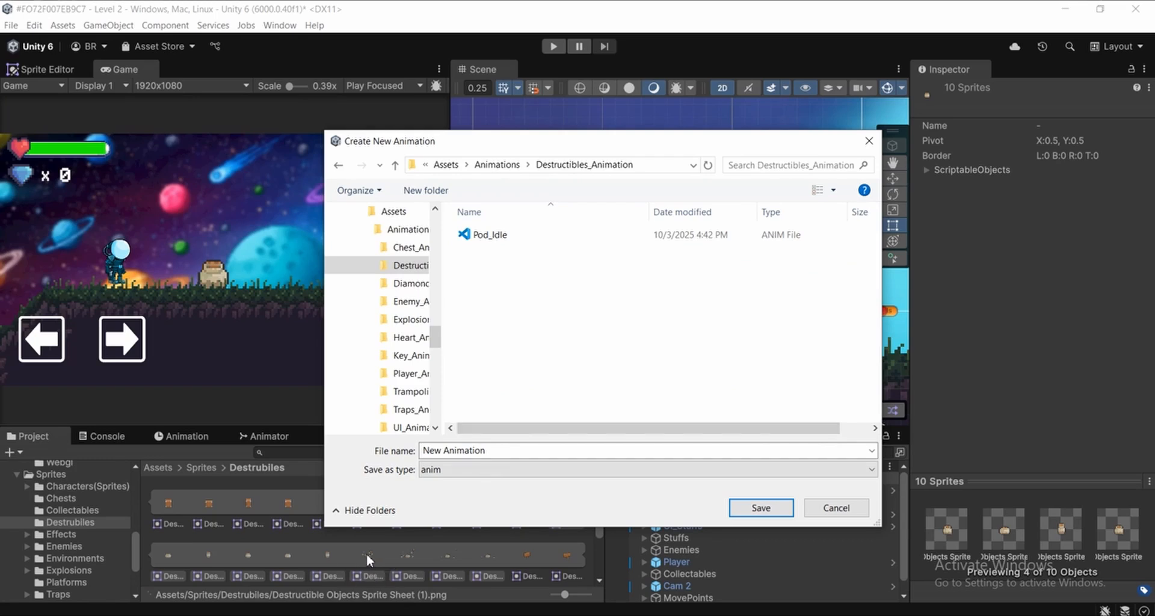
Name the new animation clip Pod_Destructable and save it
{"action": "left_click", "coordinate": [488, 235]}
{"action": "left_click", "coordinate": [581, 450]}
{"action": "left_click", "coordinate": [580, 451]}
{"action": "key", "text": "BackSpace"}
{"action": "key", "text": "BackSpace"}
{"action": "key", "text": "BackSpace"}
{"action": "key", "text": "BackSpace"}
{"action": "type", "text": "Destr"}
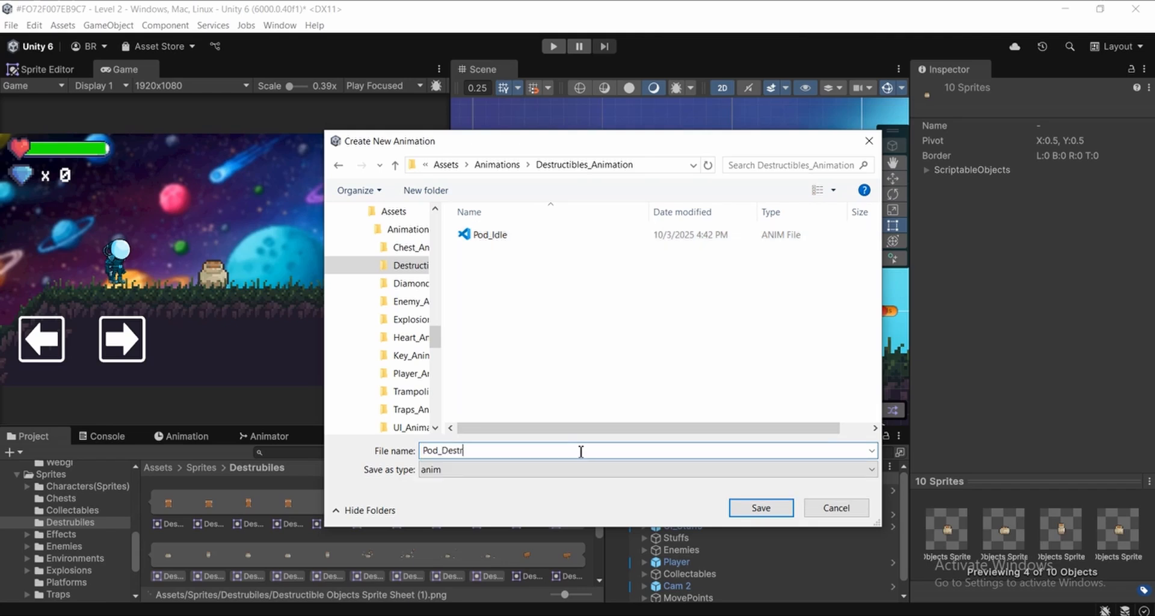
{"action": "type", "text": "uctable"}
{"action": "left_click", "coordinate": [768, 507]}
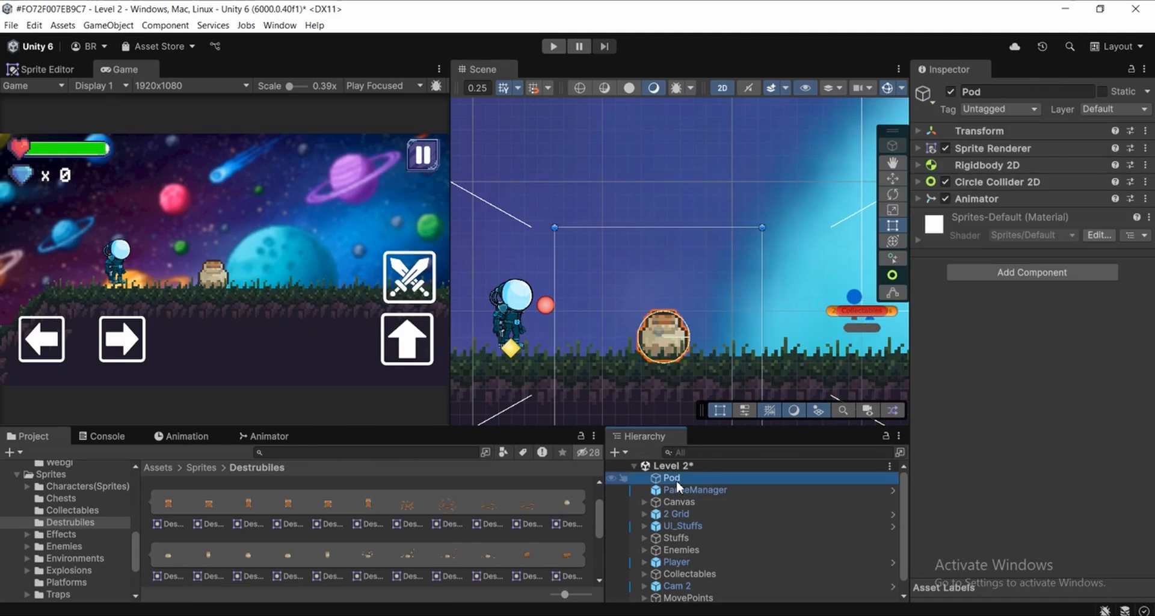
Show Pod's Pod_Destructable clip, play it back and scrub its timeline to check the breaking animation in the scene
{"action": "left_click", "coordinate": [165, 439]}
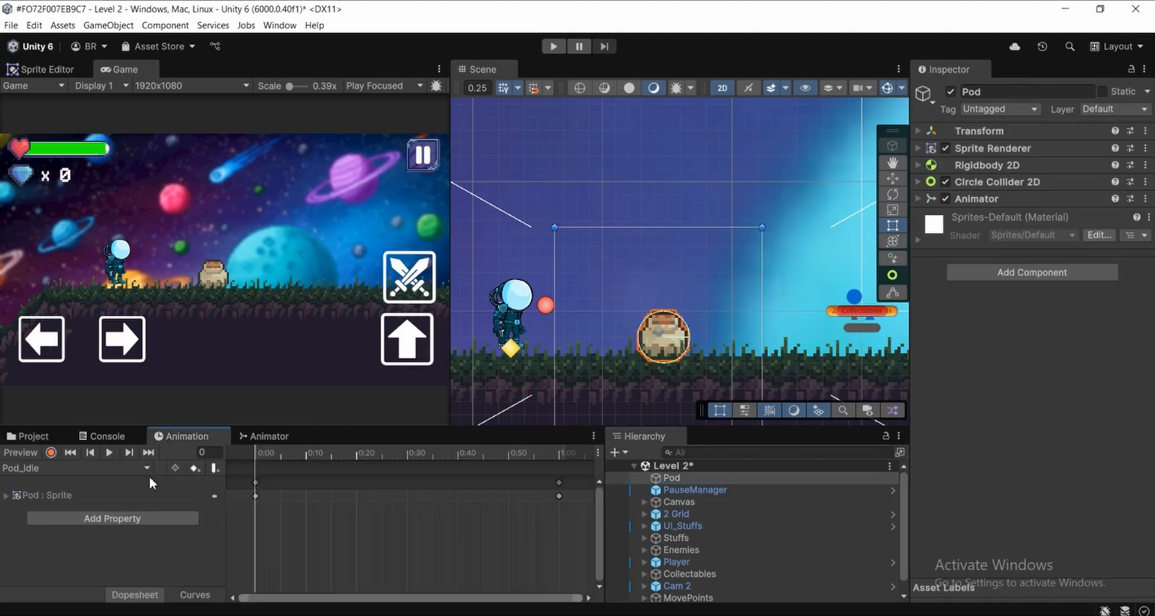
{"action": "left_click", "coordinate": [74, 469]}
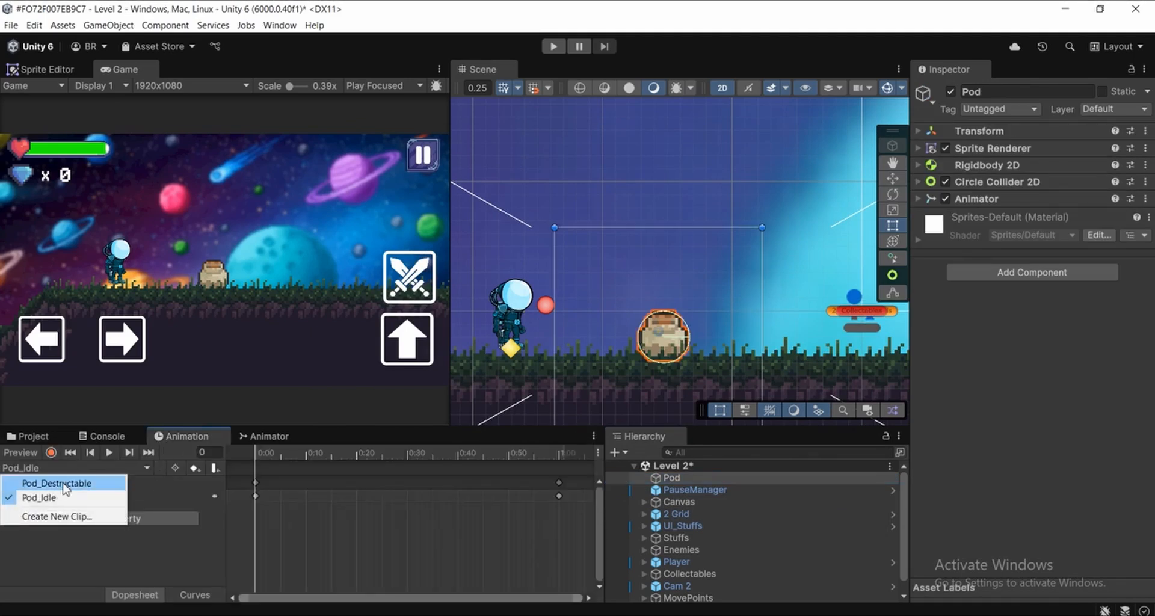
{"action": "left_click", "coordinate": [65, 486]}
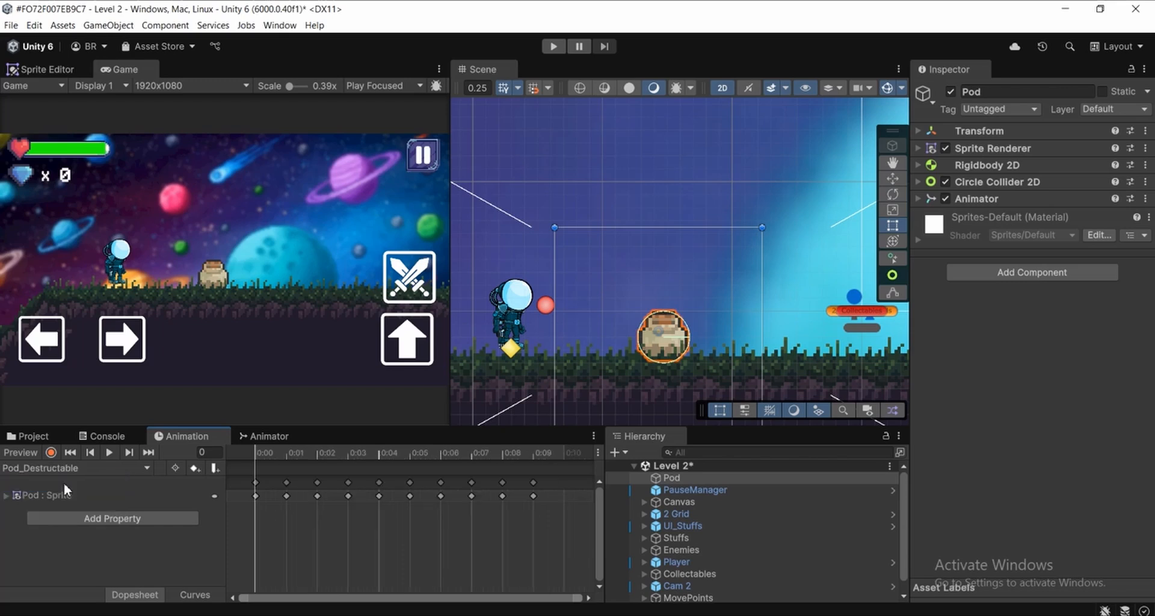
{"action": "left_click", "coordinate": [106, 453]}
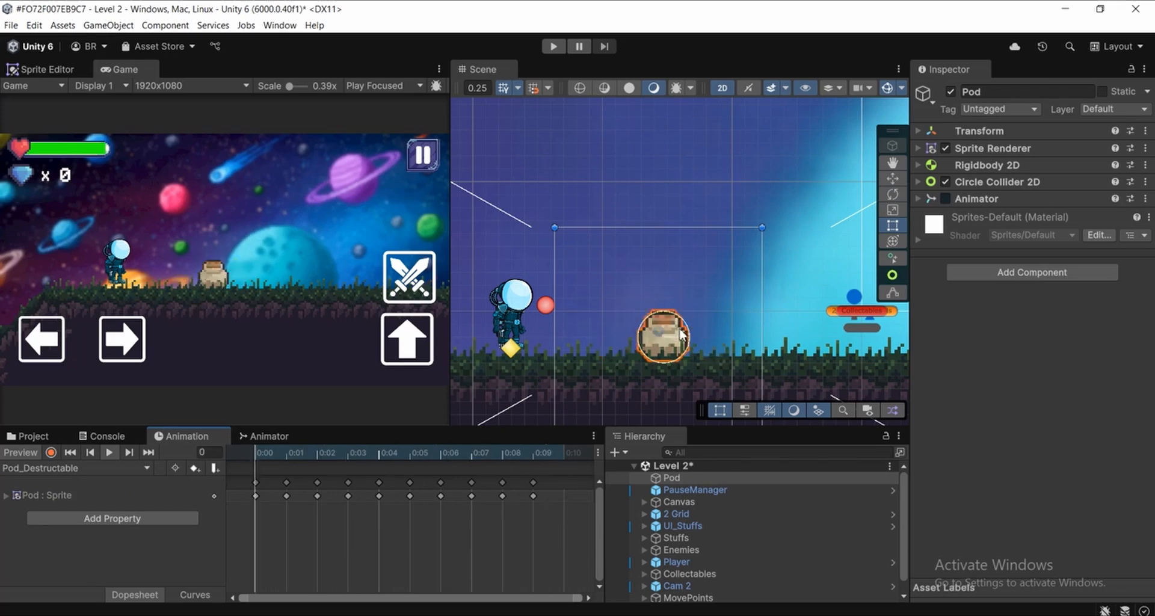
{"action": "scroll", "coordinate": [680, 333], "scroll_direction": "down", "scroll_amount": 3}
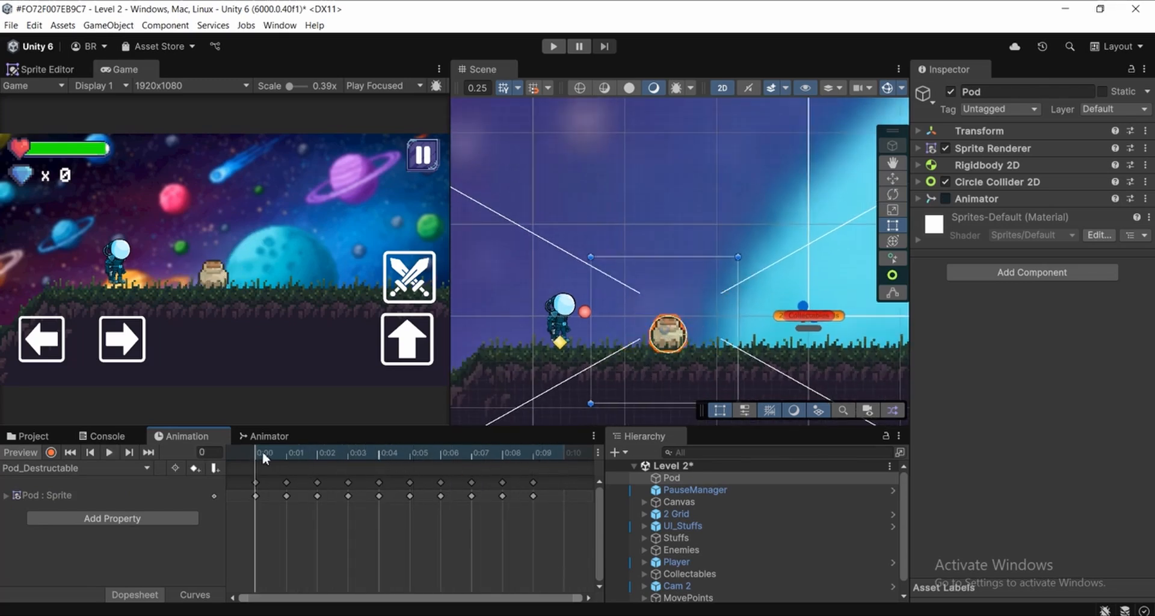
{"action": "scroll", "coordinate": [686, 325], "scroll_direction": "up", "scroll_amount": 3}
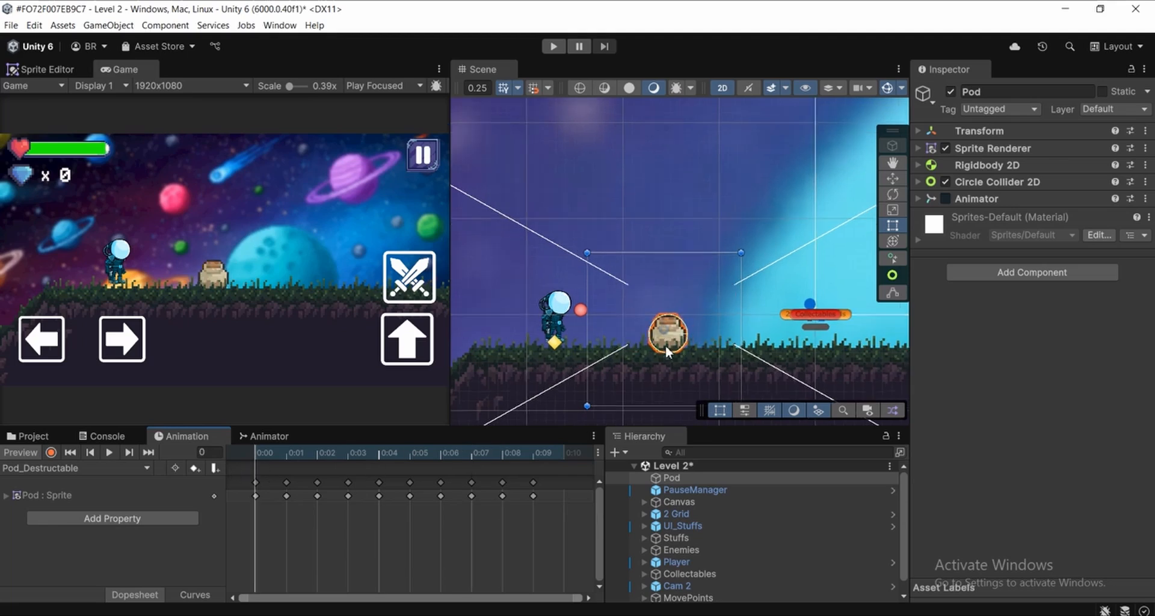
{"action": "middle_click_drag", "start_coordinate": [689, 323], "coordinate": [654, 322]}
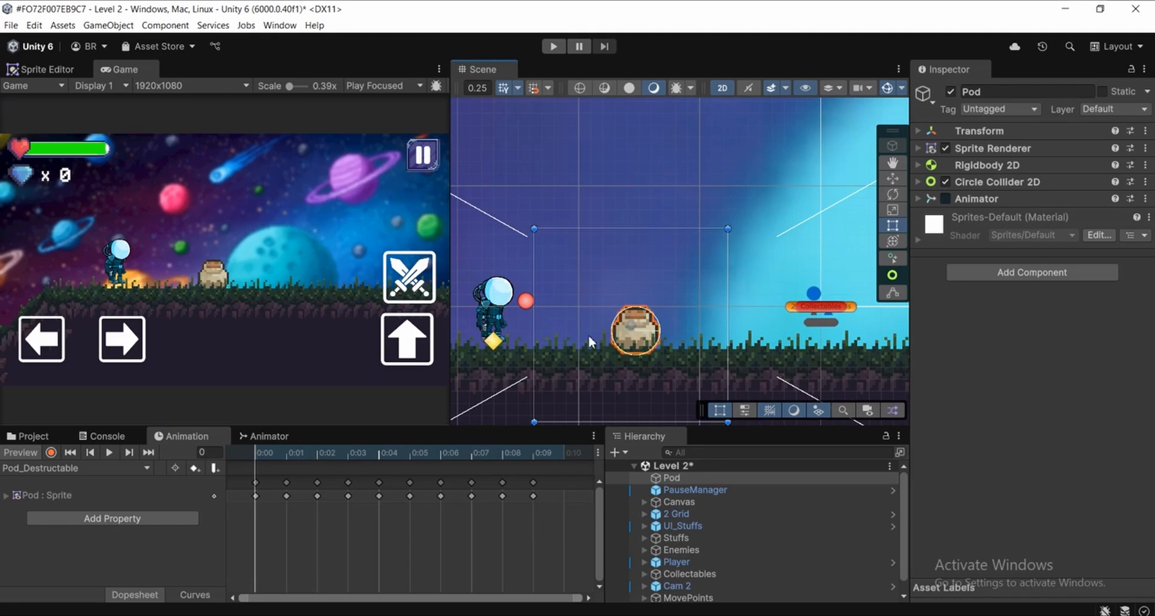
{"action": "middle_click_drag", "start_coordinate": [615, 341], "coordinate": [630, 341]}
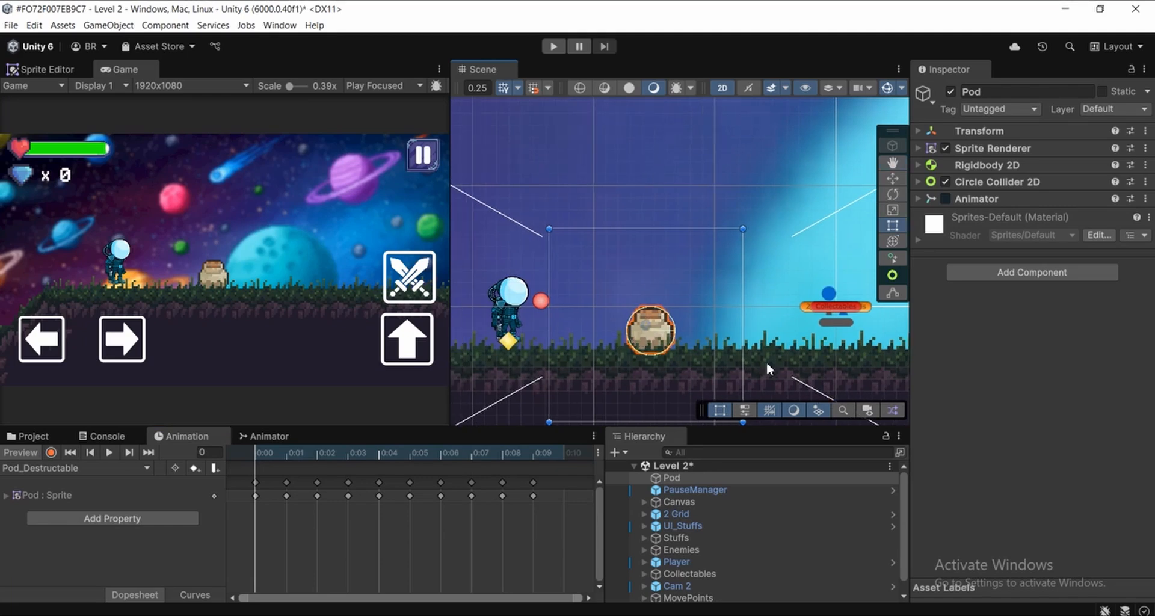
{"action": "left_click_drag", "start_coordinate": [319, 454], "coordinate": [124, 455]}
{"action": "middle_click_drag", "start_coordinate": [630, 335], "coordinate": [625, 343]}
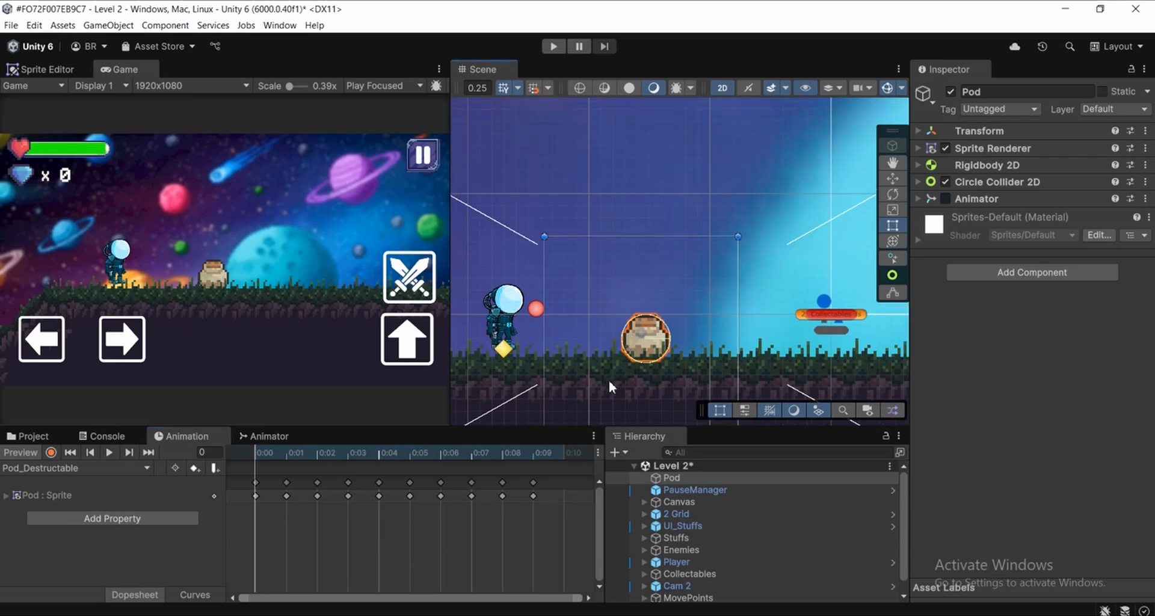
Open the Destructibles_Animation folder inside Animations in the project assets
{"action": "left_click", "coordinate": [22, 437]}
{"action": "scroll", "coordinate": [57, 505], "scroll_direction": "up", "scroll_amount": 5}
{"action": "left_click", "coordinate": [42, 492]}
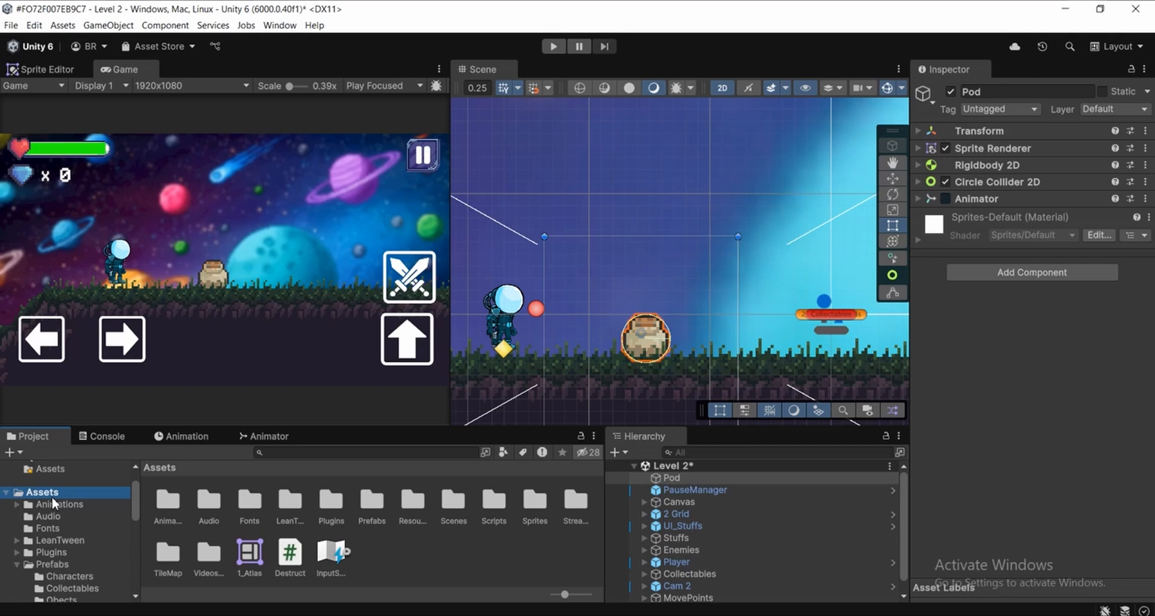
{"action": "left_click", "coordinate": [18, 506]}
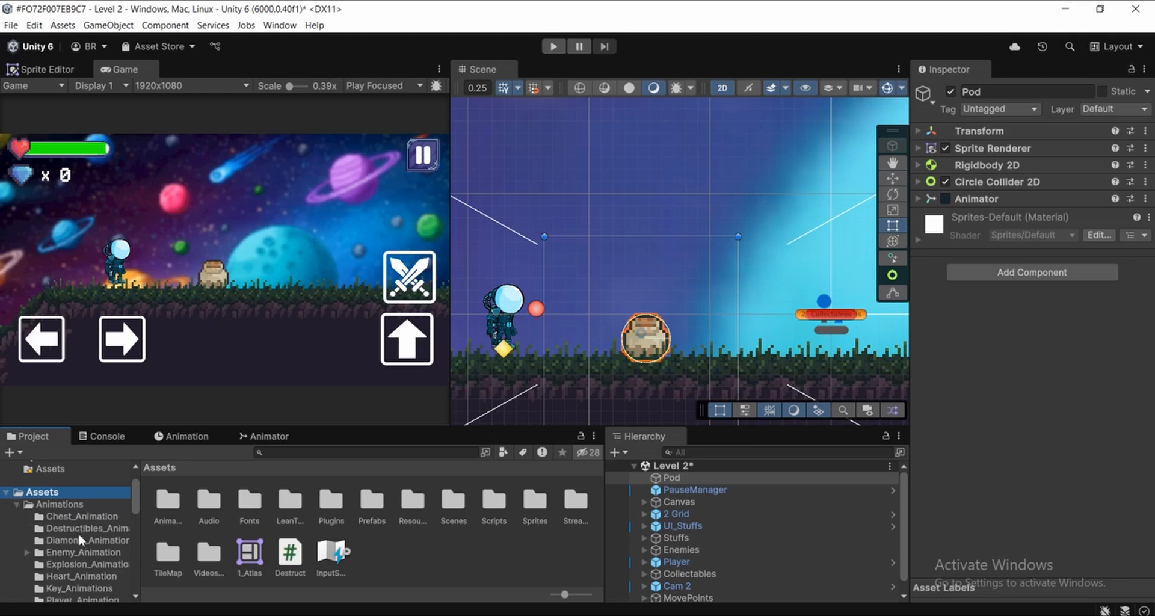
{"action": "left_click", "coordinate": [52, 503]}
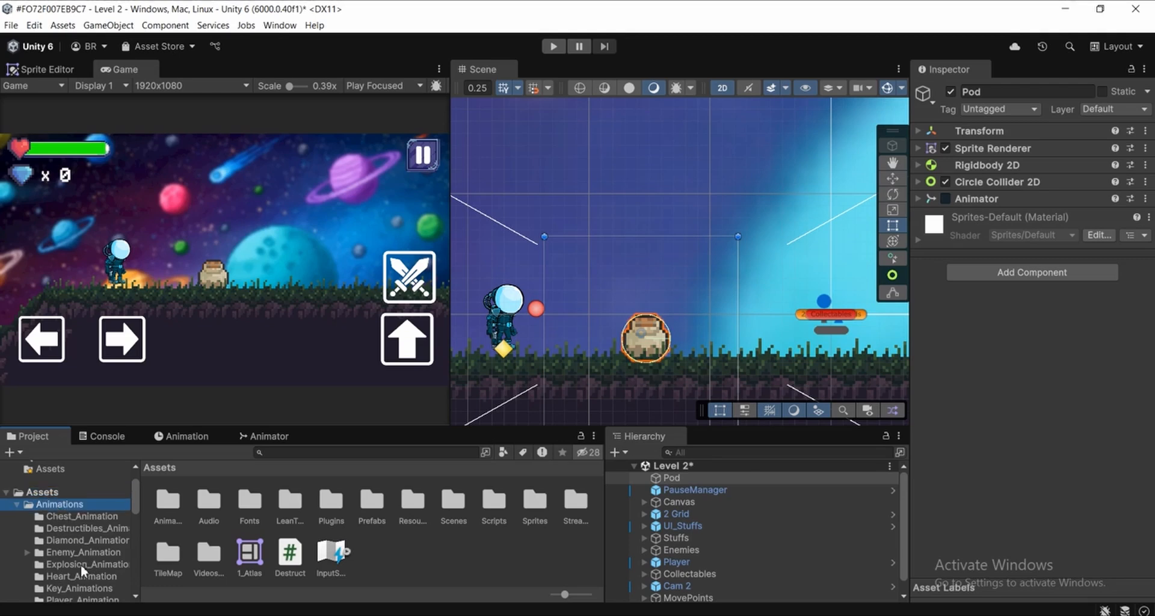
{"action": "left_click", "coordinate": [66, 528]}
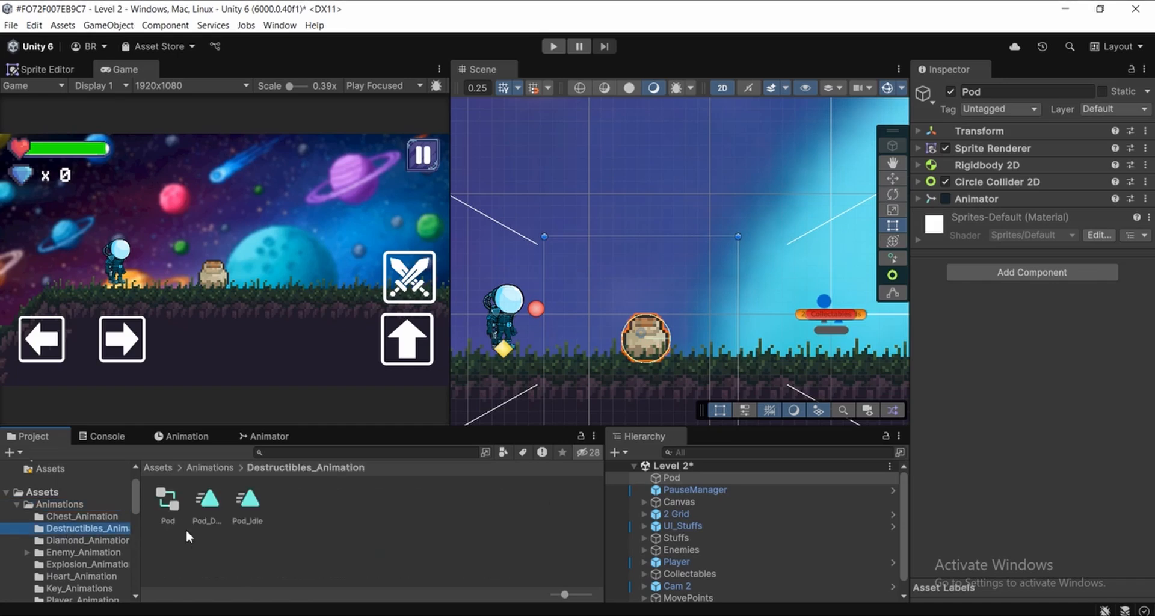
Turn off Loop Time for both the Pod_Destructable and Pod_Idle animation clips
{"action": "left_click", "coordinate": [205, 504]}
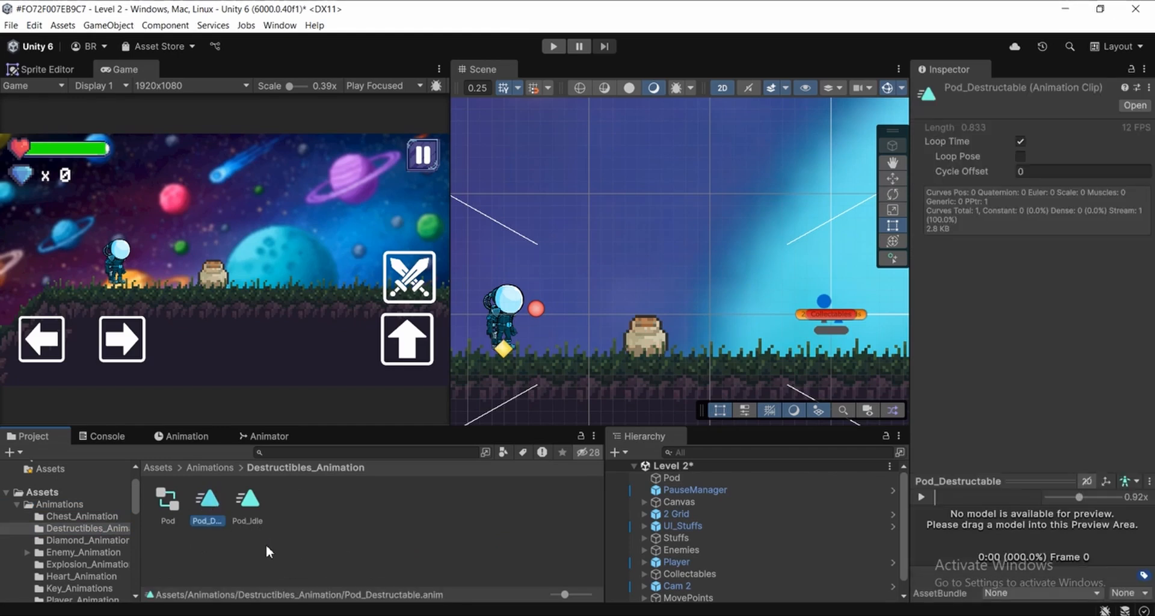
{"action": "left_click", "coordinate": [246, 506]}
{"action": "left_click", "coordinate": [241, 544]}
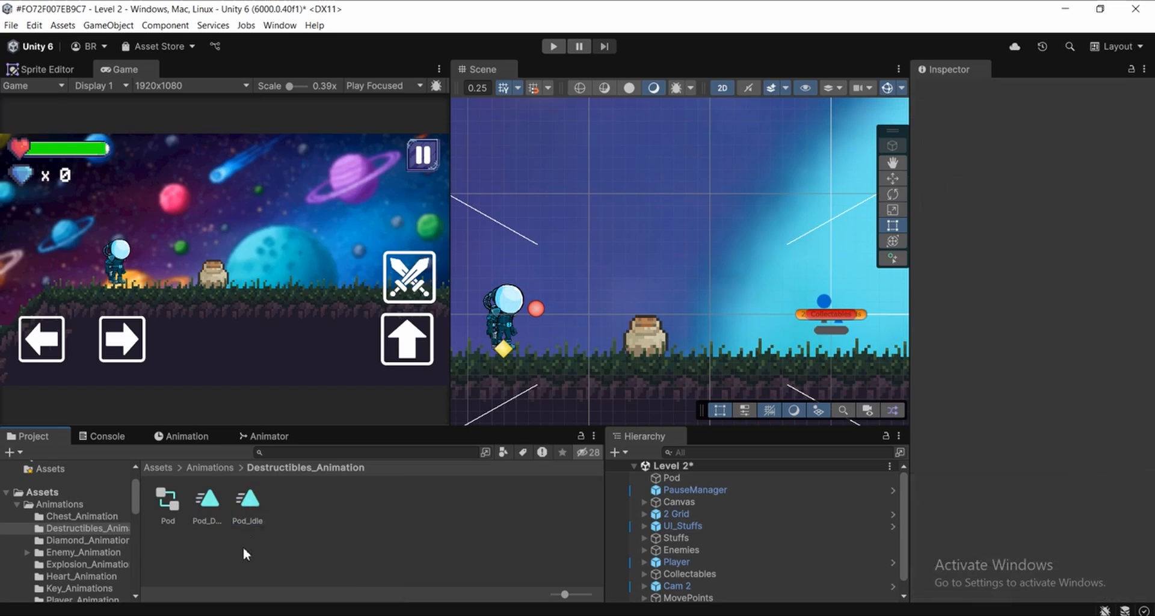
{"action": "left_click", "coordinate": [208, 504]}
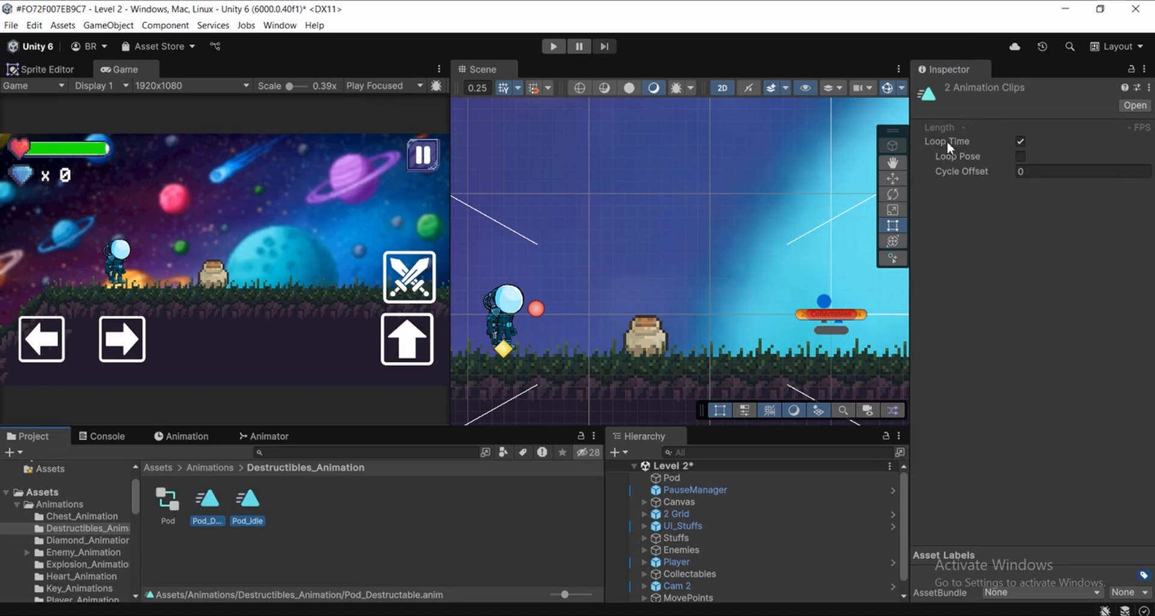
{"action": "left_click", "coordinate": [1021, 141]}
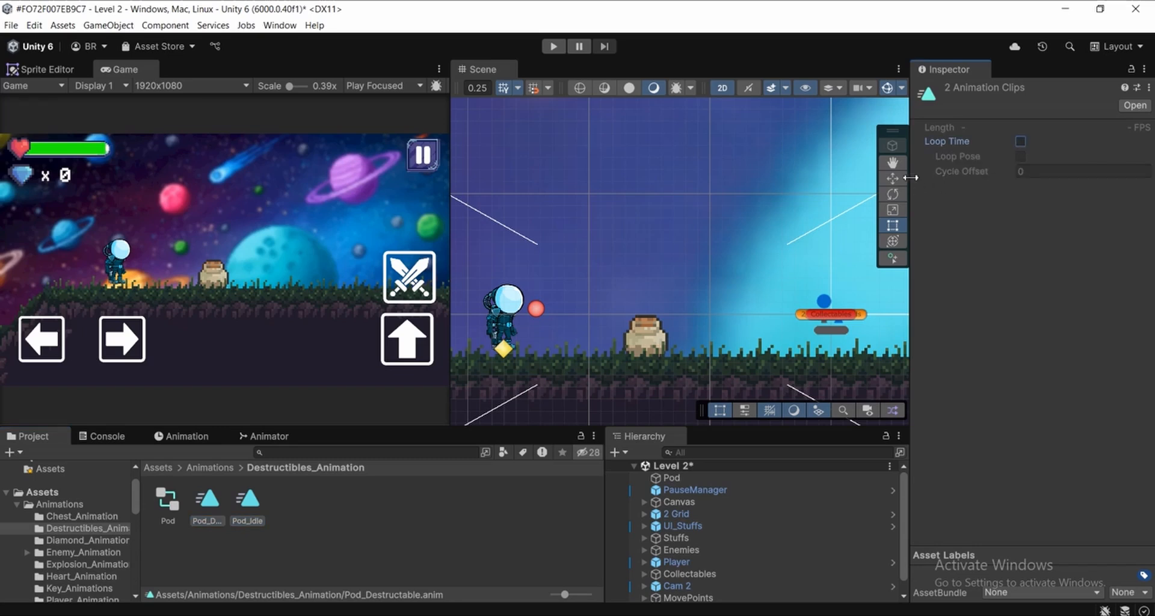
{"action": "left_click", "coordinate": [411, 551]}
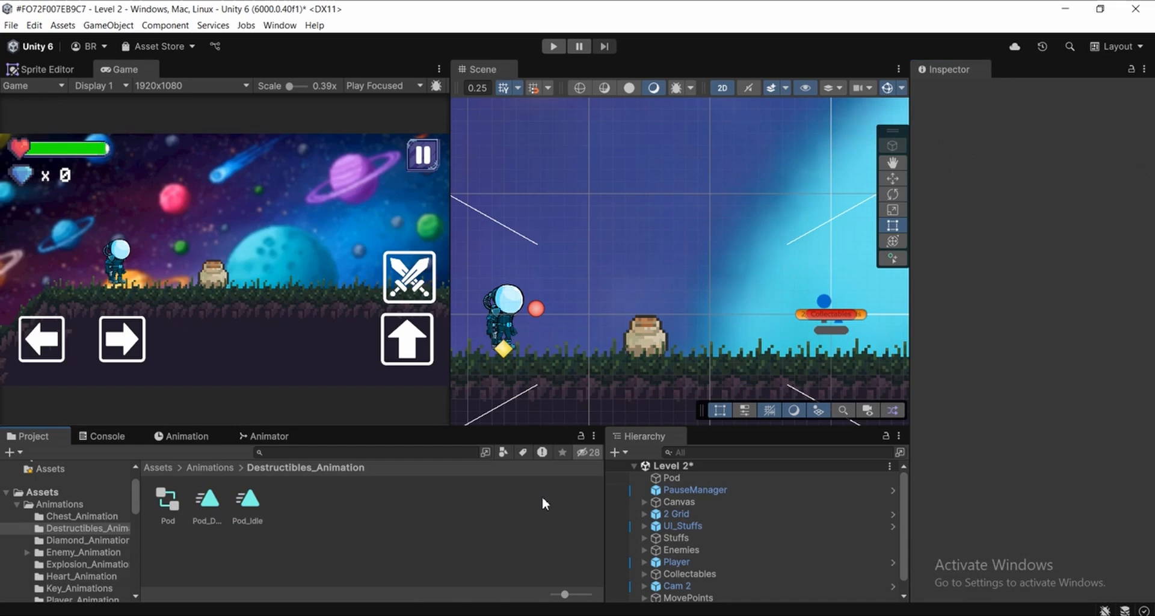
Enable the Animator component on the Pod object and show its animator state graph
{"action": "left_click", "coordinate": [726, 477]}
{"action": "scroll", "coordinate": [626, 318], "scroll_direction": "up", "scroll_amount": 2}
{"action": "middle_click_drag", "start_coordinate": [618, 389], "coordinate": [651, 361]}
{"action": "scroll", "coordinate": [649, 359], "scroll_direction": "up", "scroll_amount": 2}
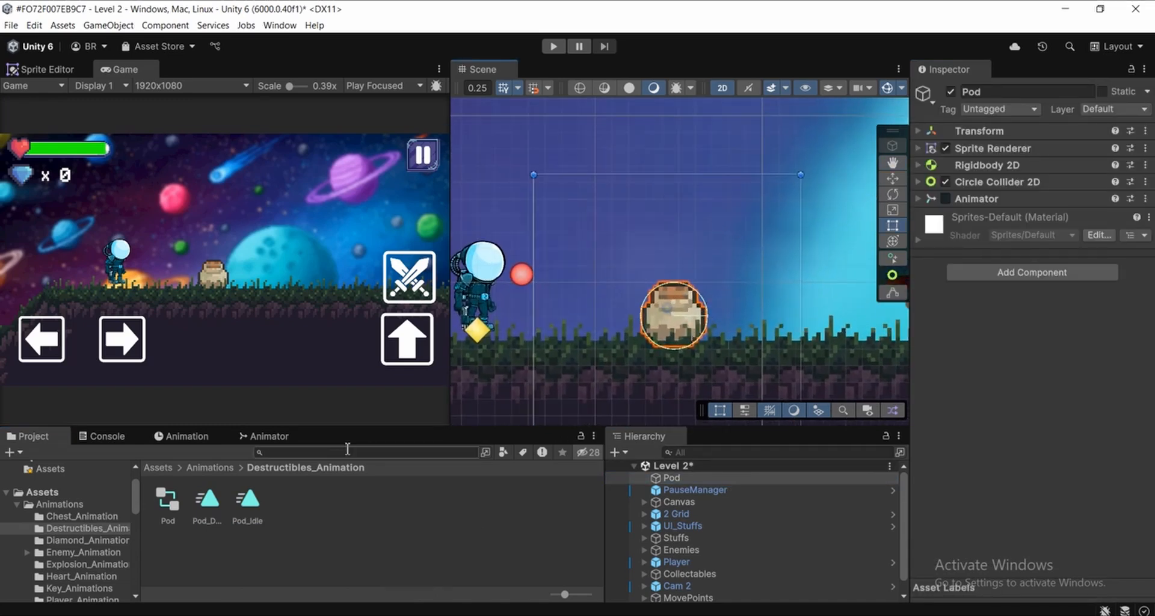
{"action": "left_click", "coordinate": [291, 440]}
{"action": "scroll", "coordinate": [654, 279], "scroll_direction": "down", "scroll_amount": 3}
{"action": "middle_click_drag", "start_coordinate": [636, 201], "coordinate": [626, 229]}
Run the level to check which animator state the pot plays, then stop the playtest
{"action": "left_click", "coordinate": [552, 47]}
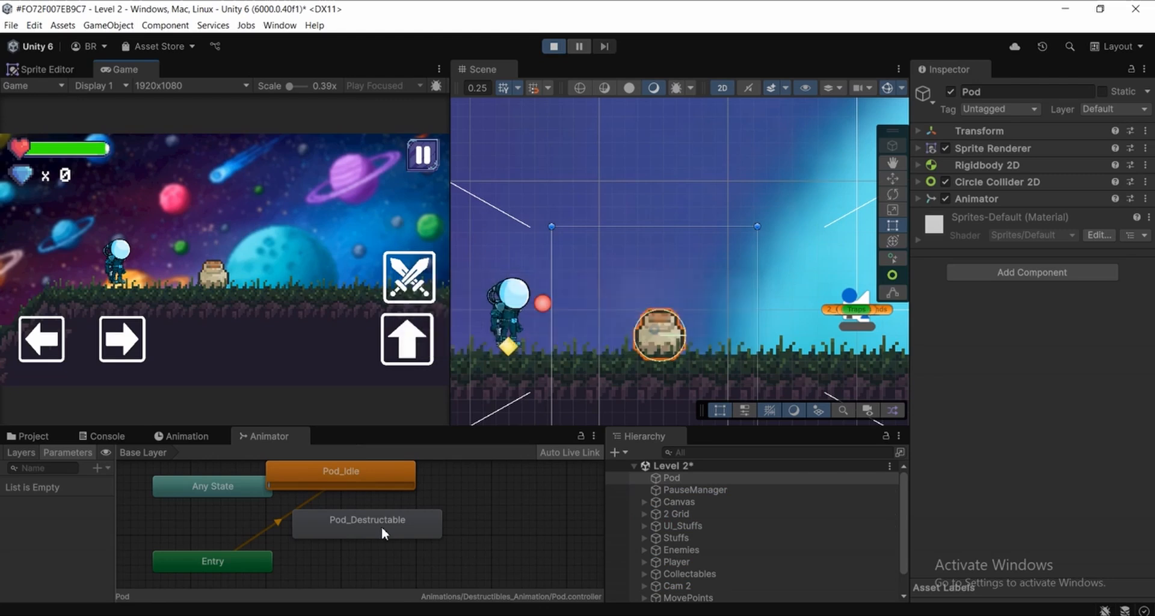
{"action": "scroll", "coordinate": [663, 345], "scroll_direction": "down", "scroll_amount": 3}
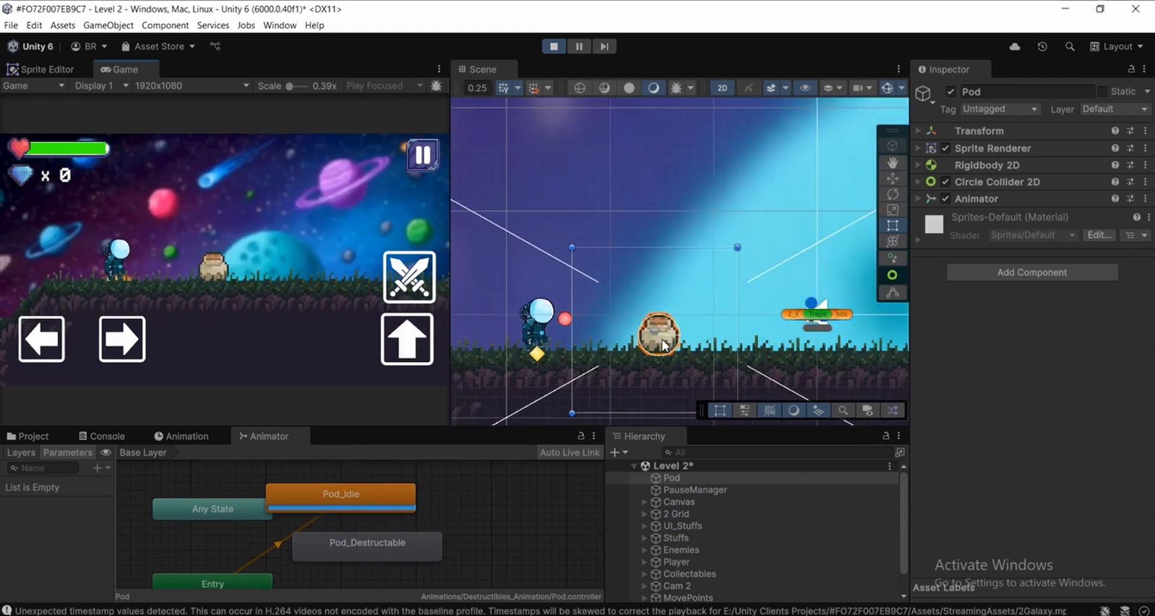
{"action": "scroll", "coordinate": [663, 345], "scroll_direction": "up", "scroll_amount": 3}
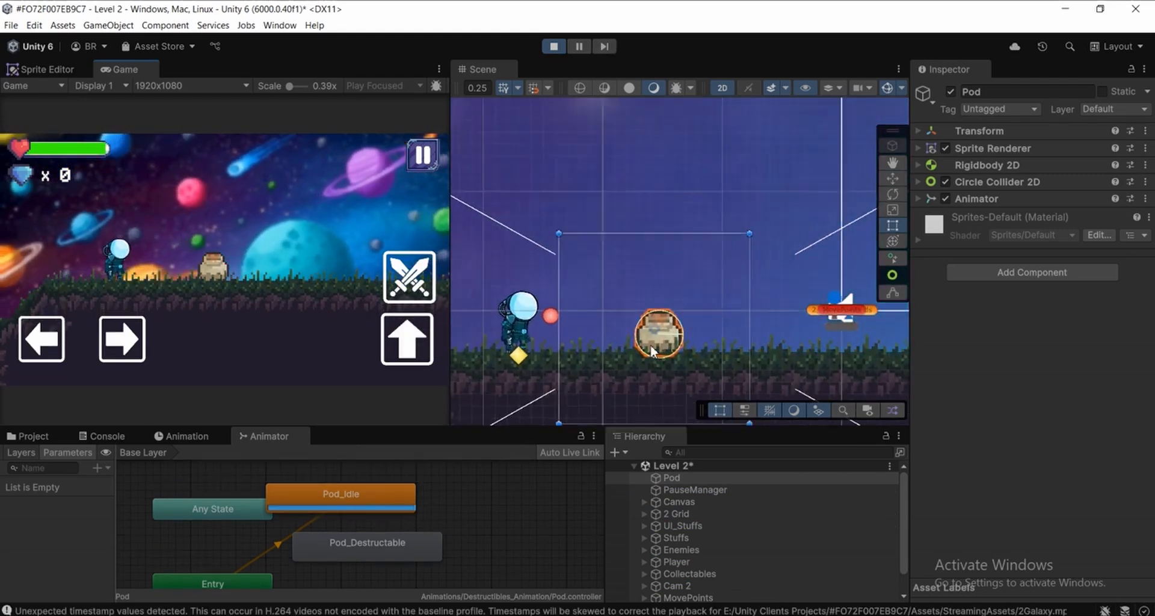
{"action": "scroll", "coordinate": [340, 506], "scroll_direction": "up", "scroll_amount": 2}
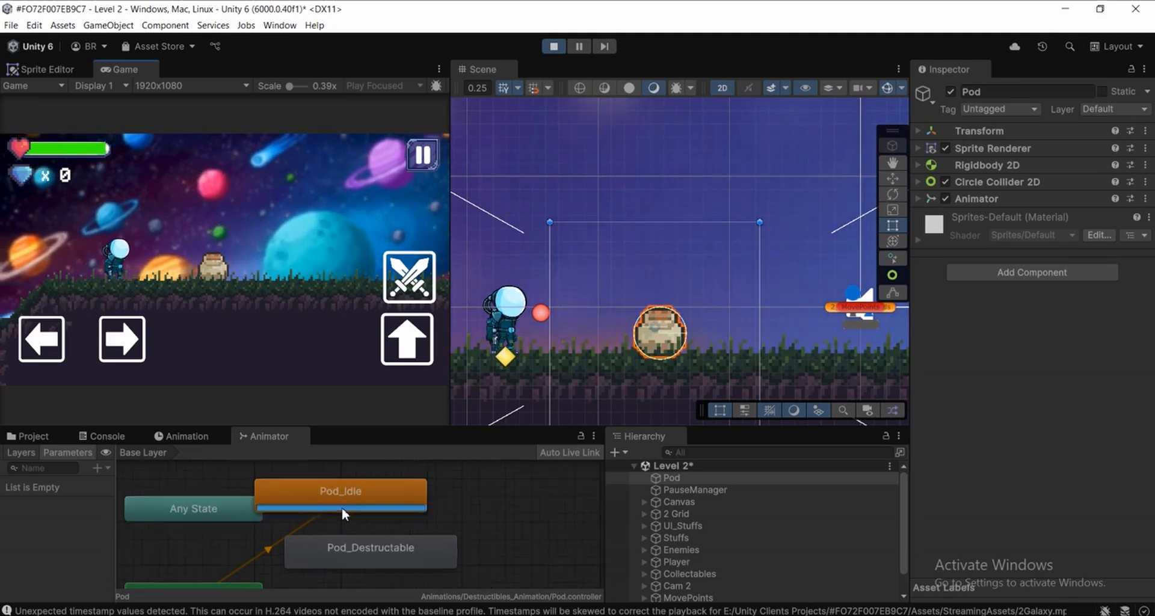
{"action": "scroll", "coordinate": [336, 504], "scroll_direction": "down", "scroll_amount": 2}
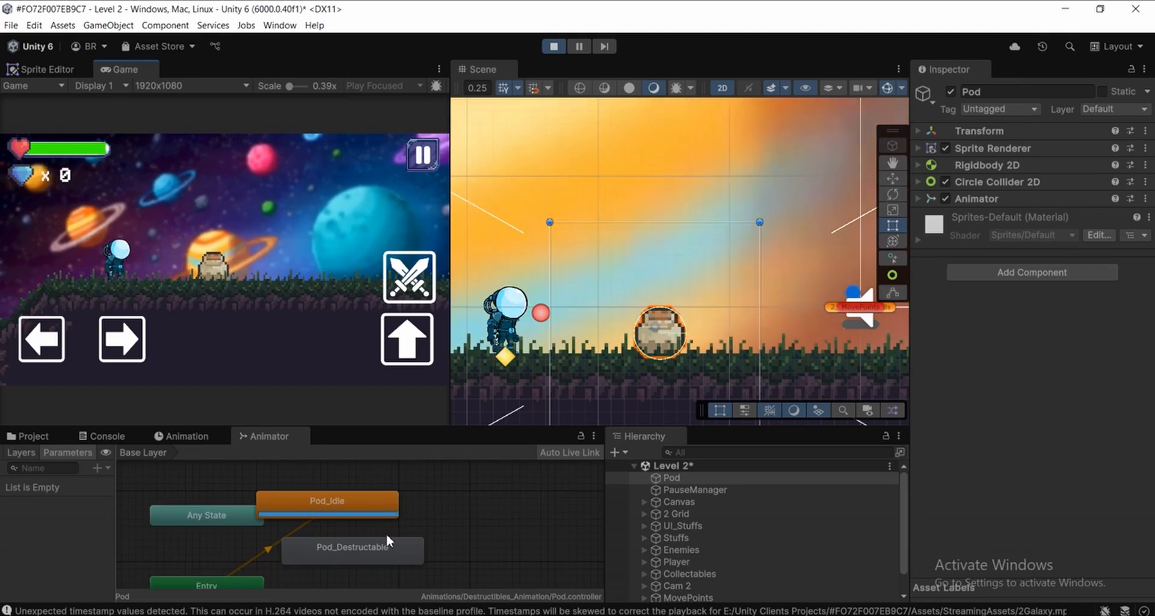
{"action": "scroll", "coordinate": [388, 533], "scroll_direction": "up", "scroll_amount": 2}
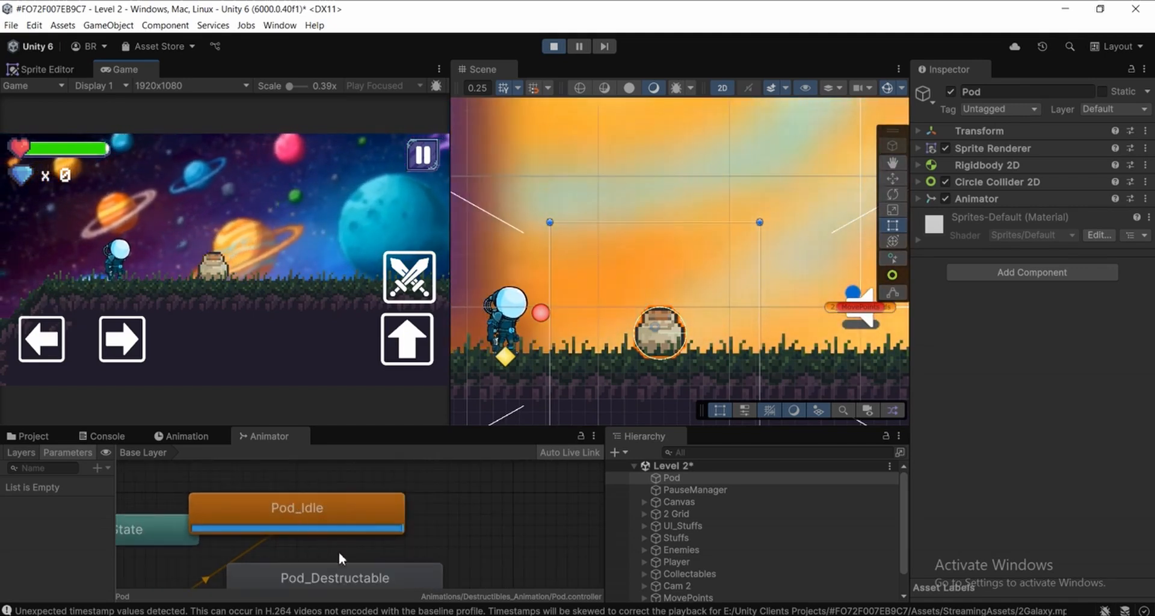
{"action": "scroll", "coordinate": [343, 550], "scroll_direction": "down", "scroll_amount": 1}
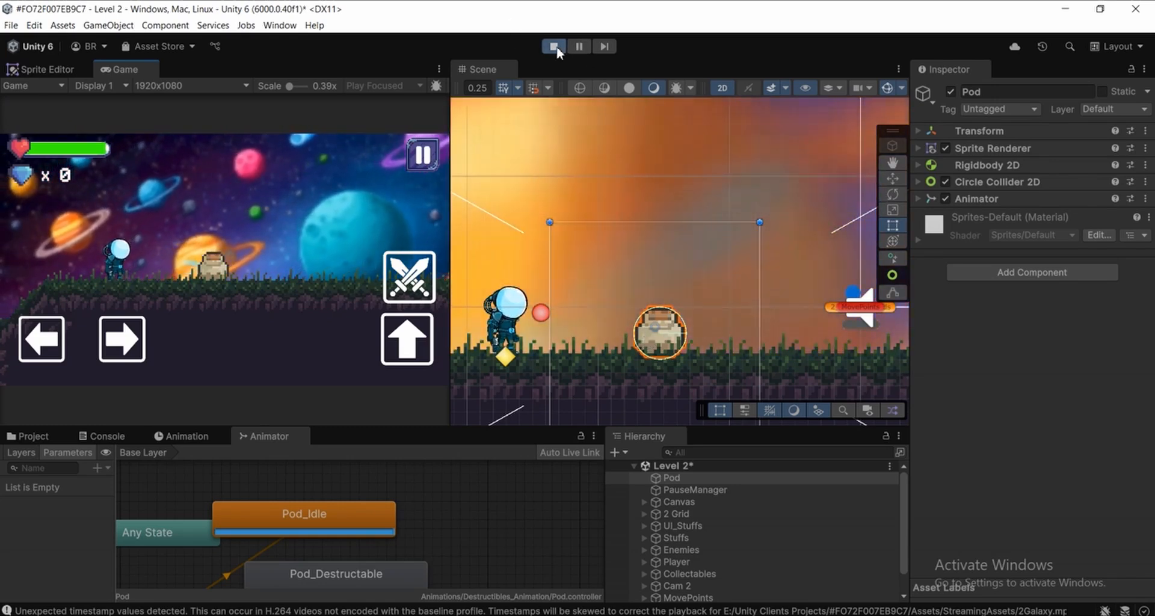
{"action": "left_click", "coordinate": [554, 46]}
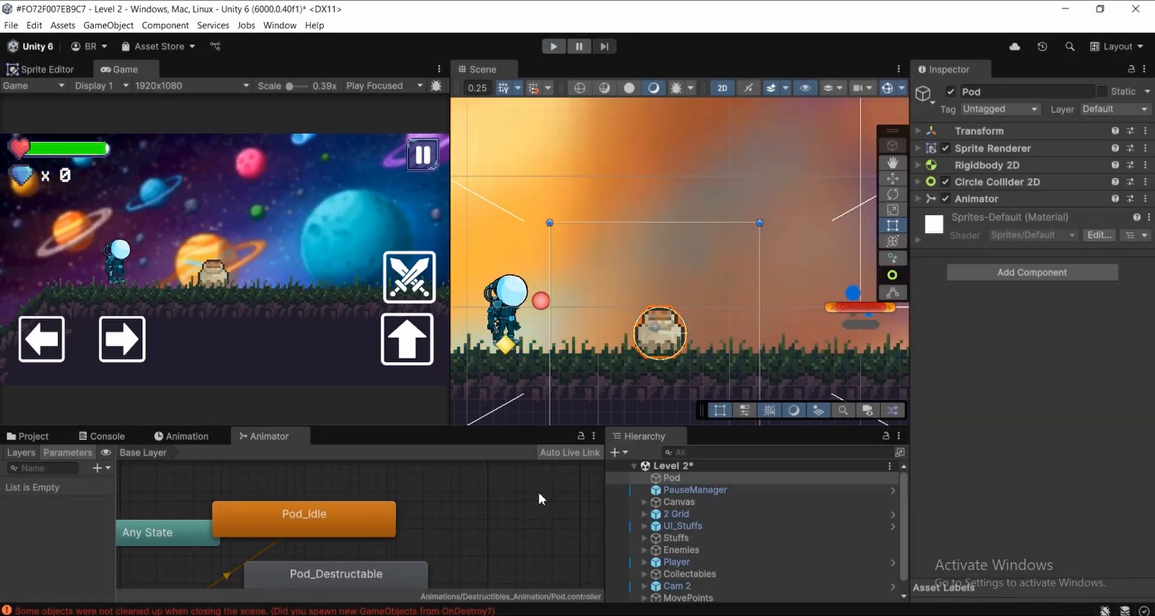
Show Pod's state graph and move the Pod_Destructable state farther from Pod_Idle
{"action": "left_click", "coordinate": [685, 482]}
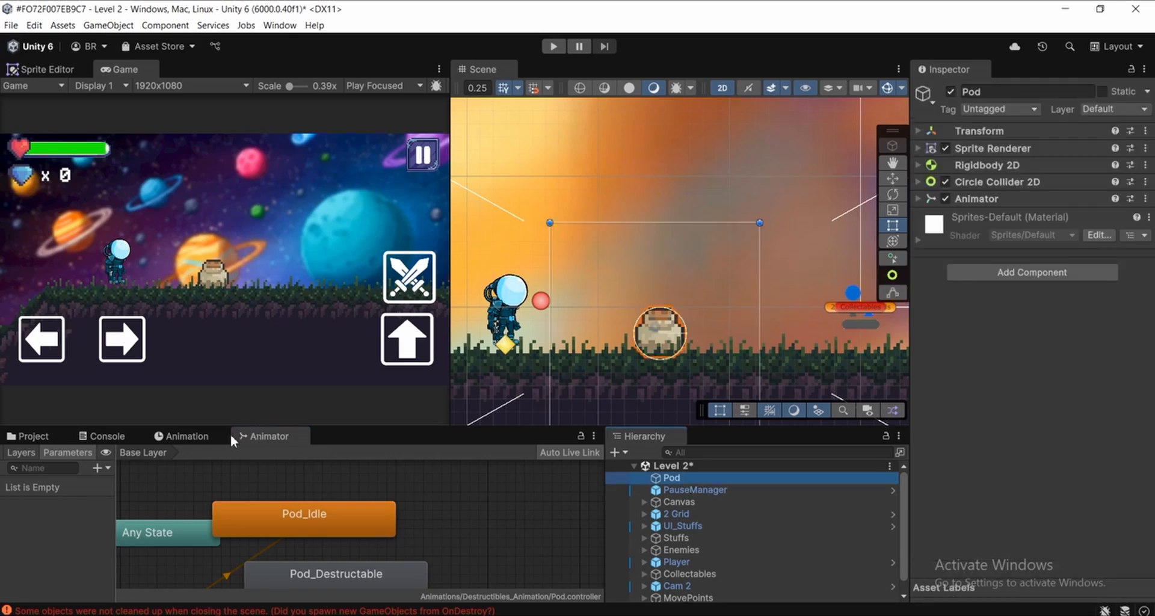
{"action": "scroll", "coordinate": [393, 529], "scroll_direction": "down", "scroll_amount": 3}
{"action": "middle_click_drag", "start_coordinate": [361, 533], "coordinate": [352, 500]}
{"action": "scroll", "coordinate": [349, 498], "scroll_direction": "up", "scroll_amount": 1}
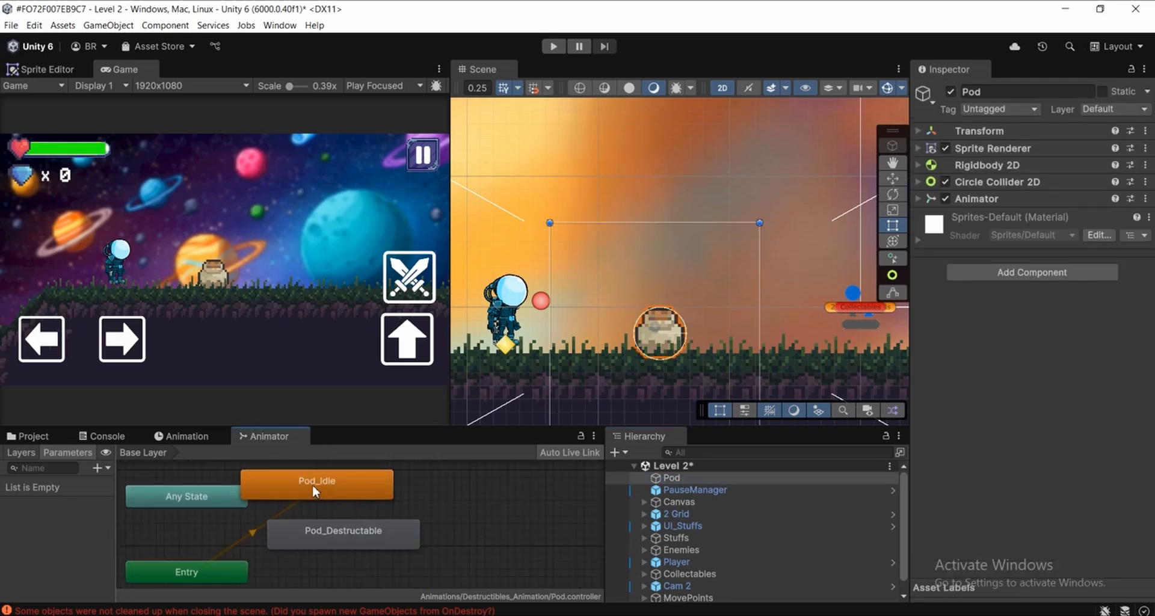
{"action": "left_click_drag", "start_coordinate": [352, 533], "coordinate": [437, 533]}
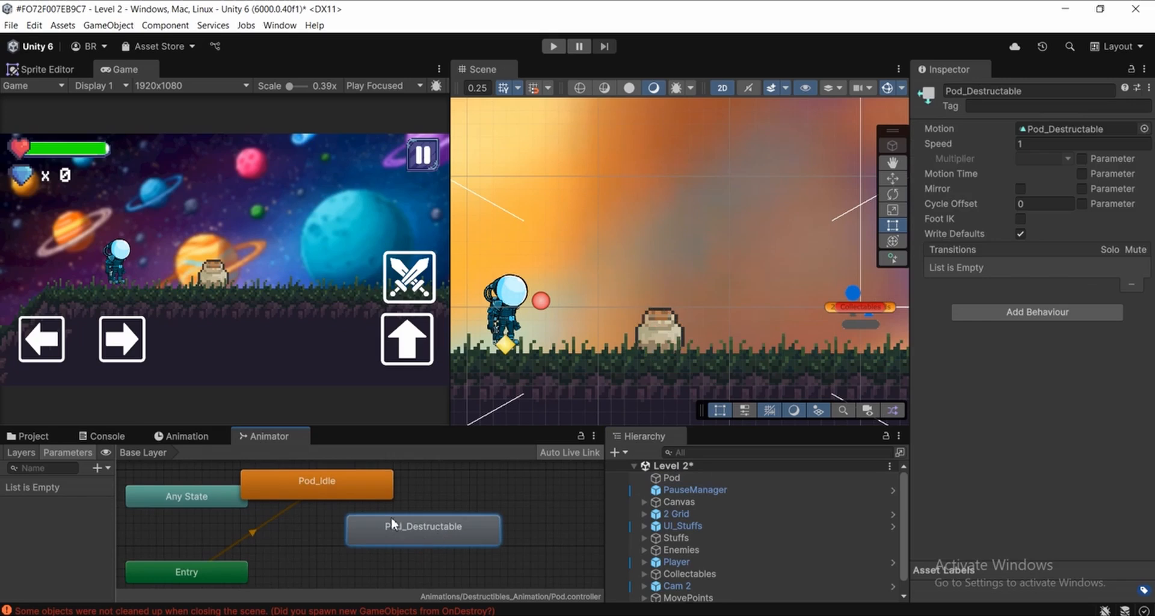
Create a transition from Pod_Idle to Pod_Destructable and space the two states farther apart
{"action": "left_click", "coordinate": [307, 509]}
{"action": "right_click", "coordinate": [306, 506]}
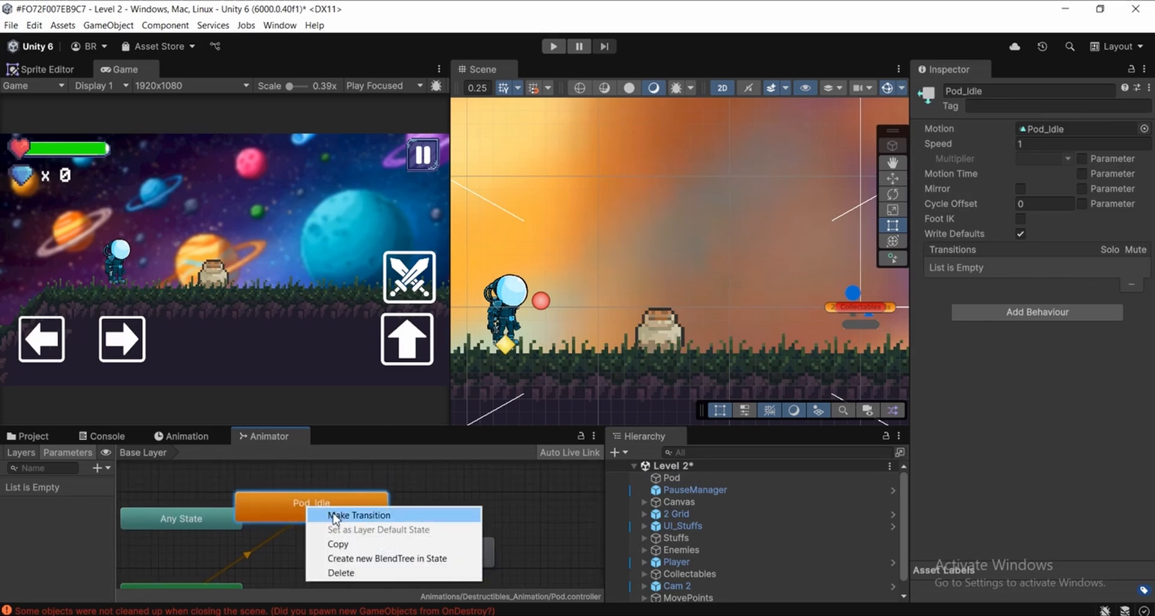
{"action": "left_click", "coordinate": [336, 517]}
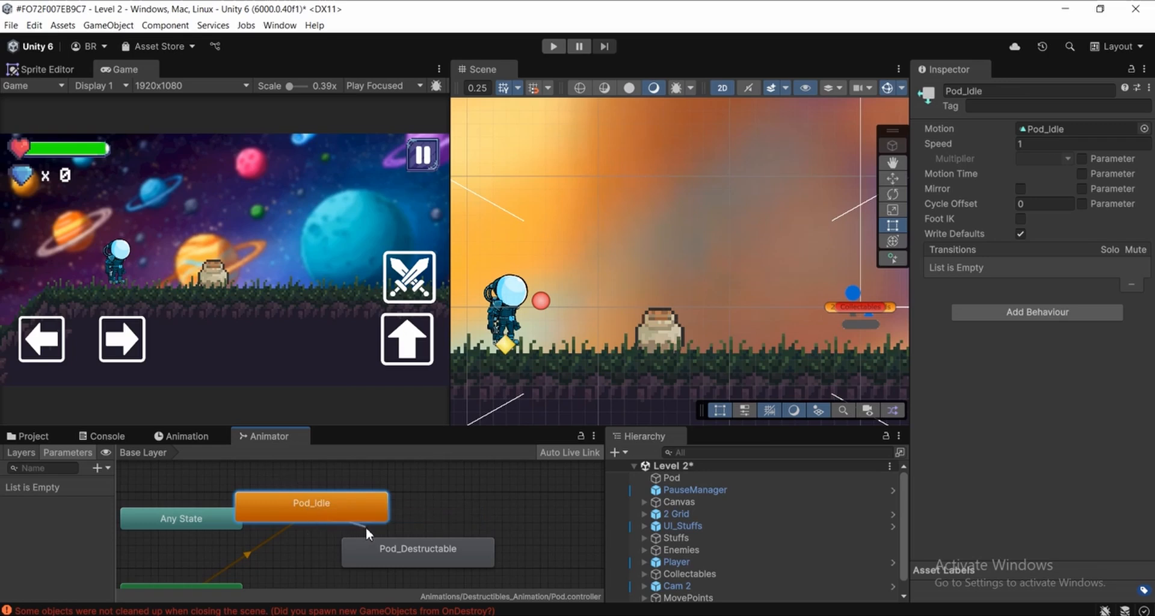
{"action": "left_click", "coordinate": [400, 549]}
{"action": "left_click_drag", "start_coordinate": [417, 558], "coordinate": [481, 562]}
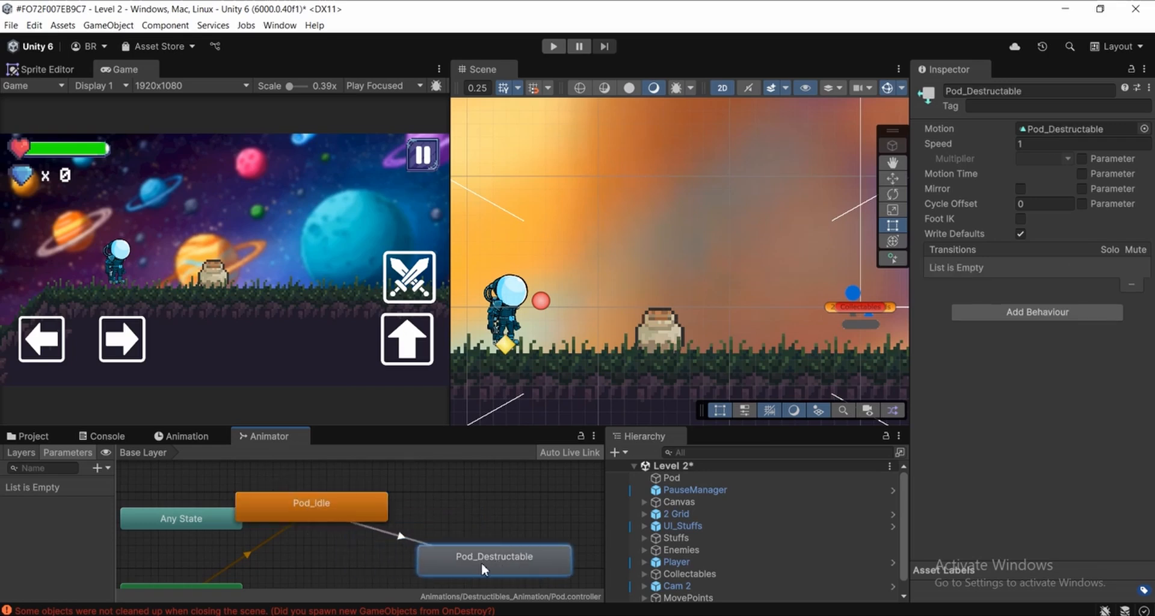
Turn off Has Exit Time and set Transition Duration to 0 on the Pod_Idle to Pod_Destructable transition
{"action": "left_click", "coordinate": [400, 538]}
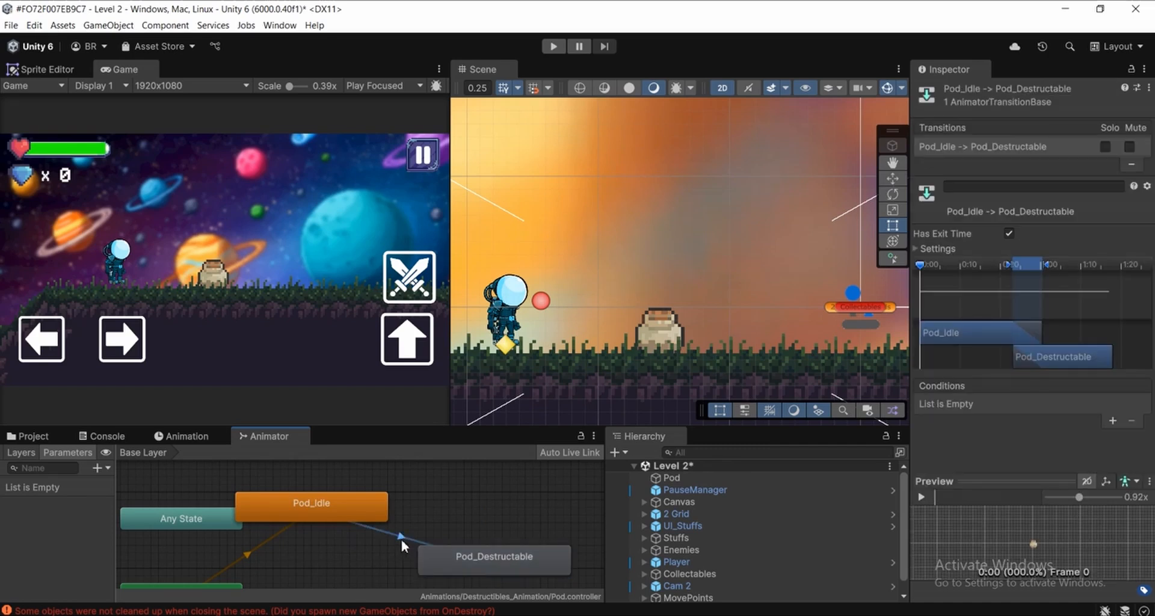
{"action": "left_click", "coordinate": [937, 249]}
{"action": "left_click", "coordinate": [1009, 233]}
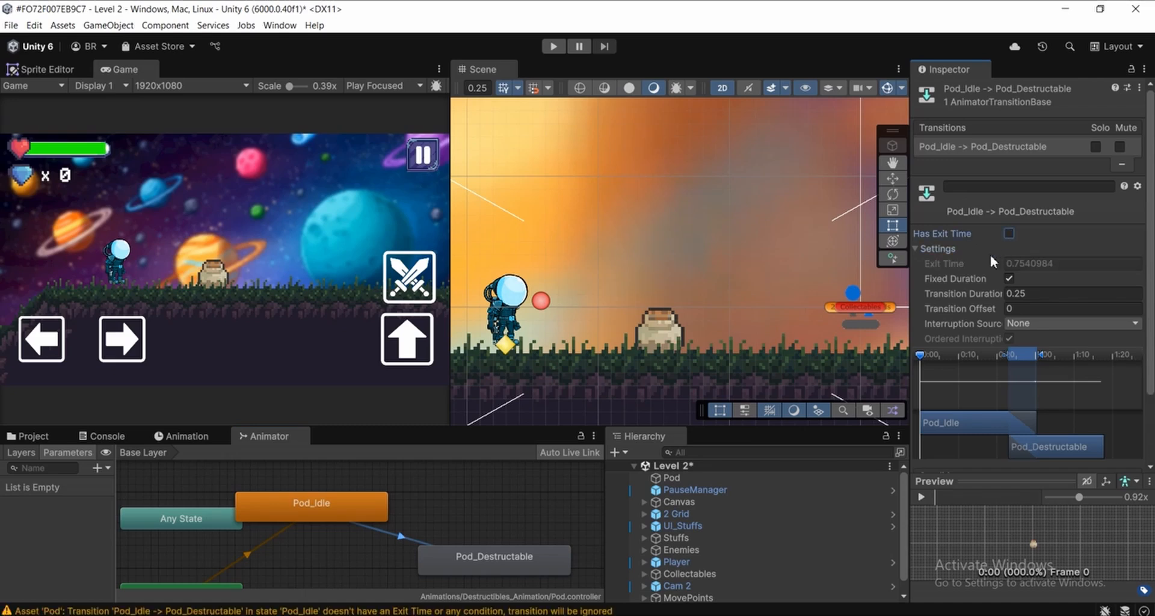
{"action": "scroll", "coordinate": [634, 347], "scroll_direction": "up", "scroll_amount": 2}
{"action": "middle_click_drag", "start_coordinate": [654, 336], "coordinate": [643, 286]}
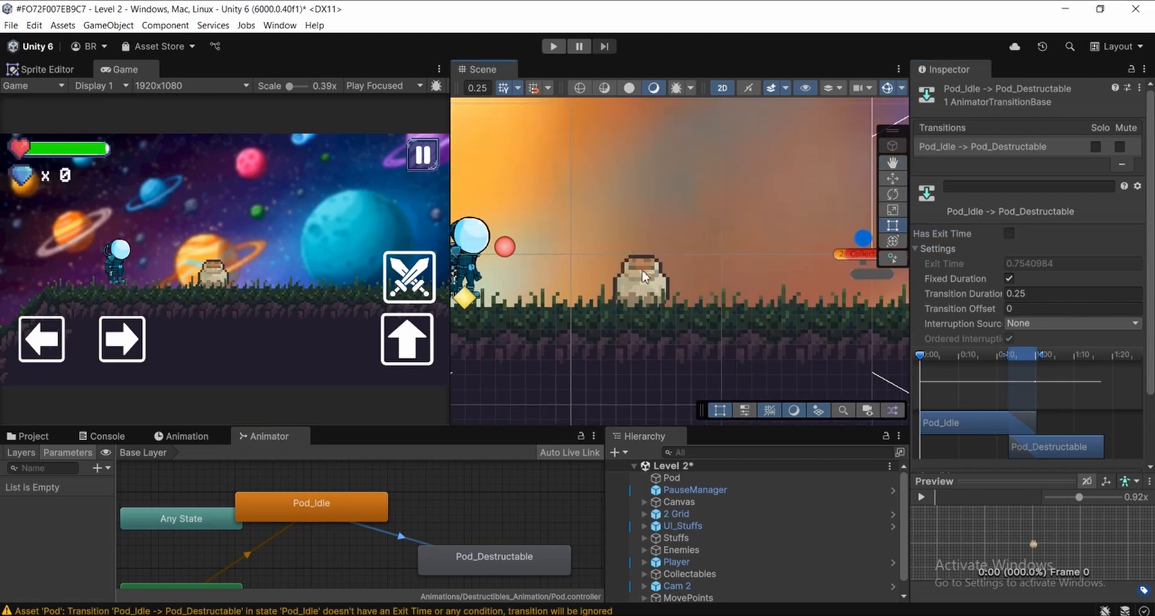
{"action": "middle_click_drag", "start_coordinate": [424, 547], "coordinate": [403, 510]}
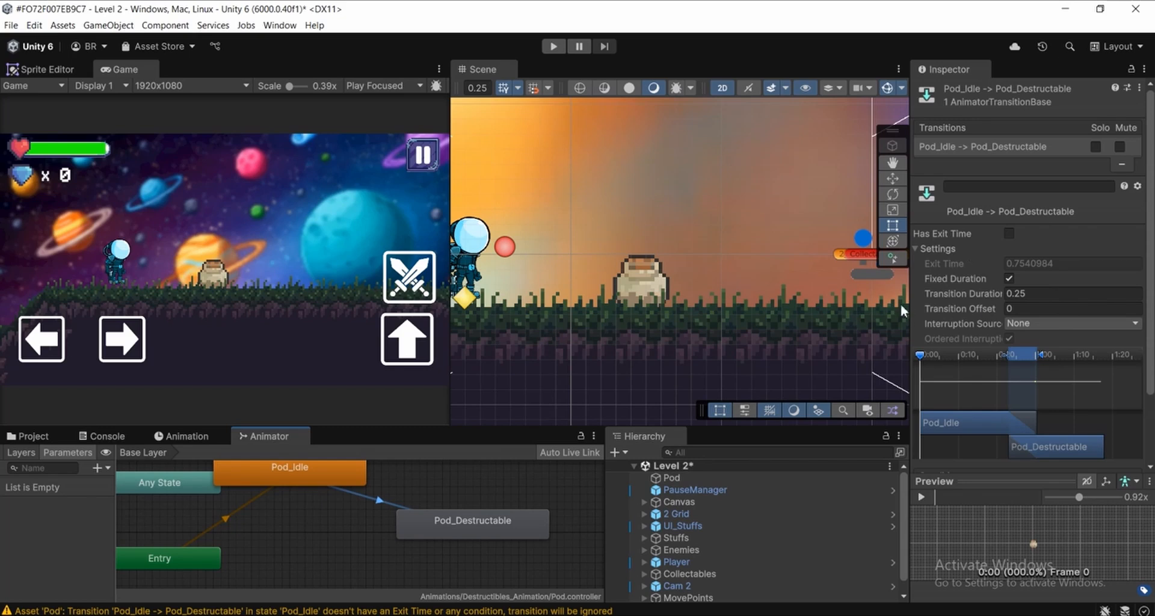
{"action": "left_click", "coordinate": [1038, 294]}
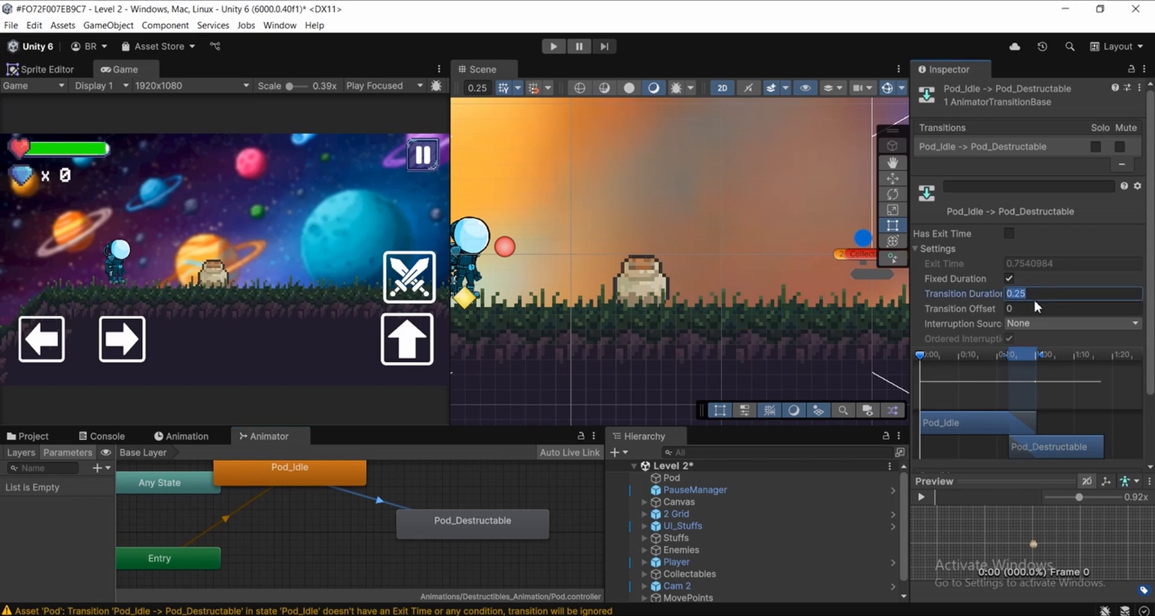
{"action": "type", "text": "0"}
{"action": "scroll", "coordinate": [1143, 338], "scroll_direction": "down", "scroll_amount": 3}
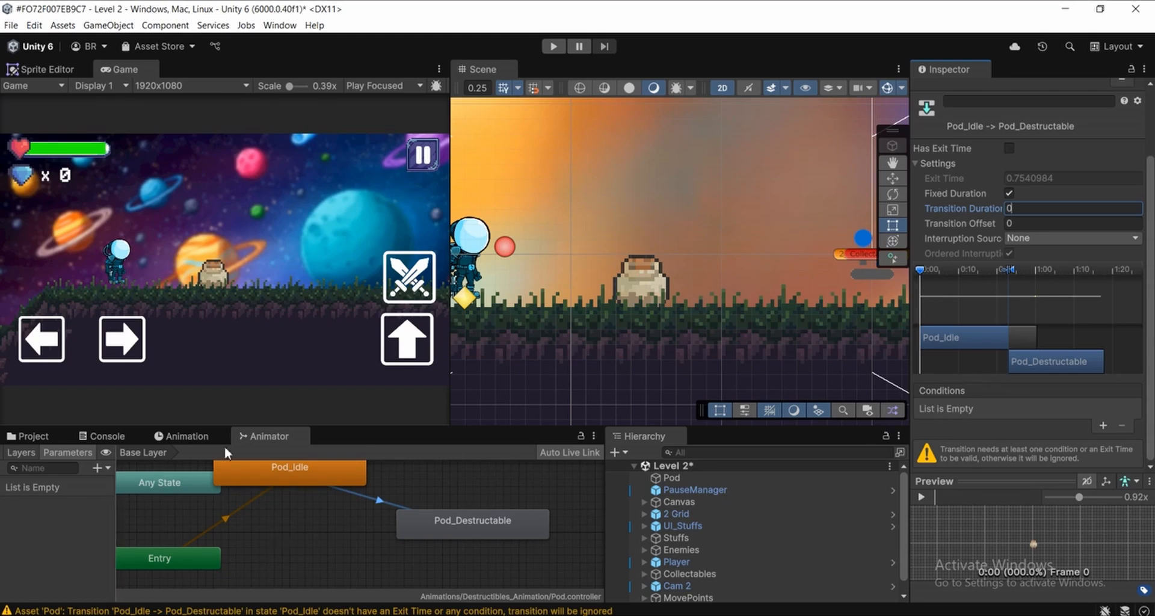
Add a Trigger parameter named Destruct to Pod's animator controller
{"action": "left_click", "coordinate": [30, 454]}
{"action": "left_click", "coordinate": [66, 452]}
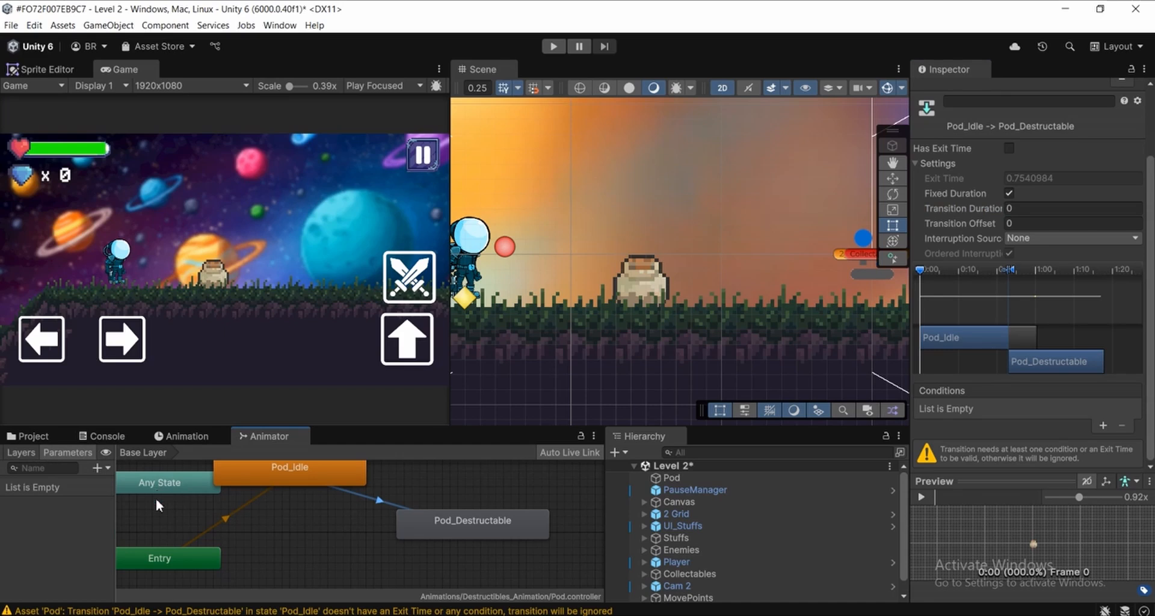
{"action": "left_click", "coordinate": [96, 468]}
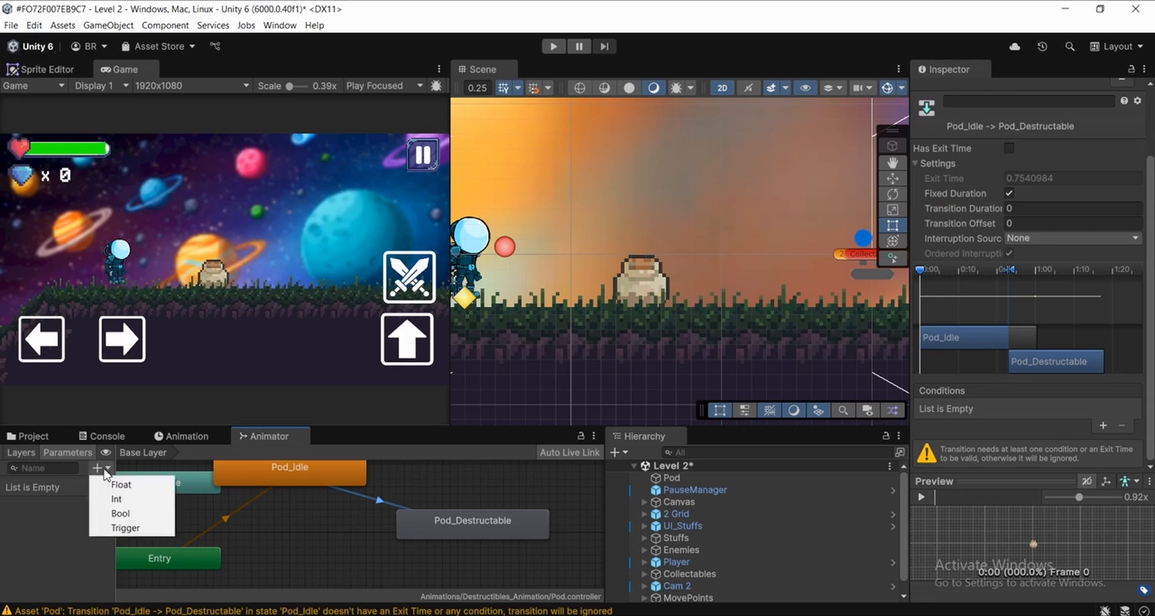
{"action": "left_click", "coordinate": [123, 529]}
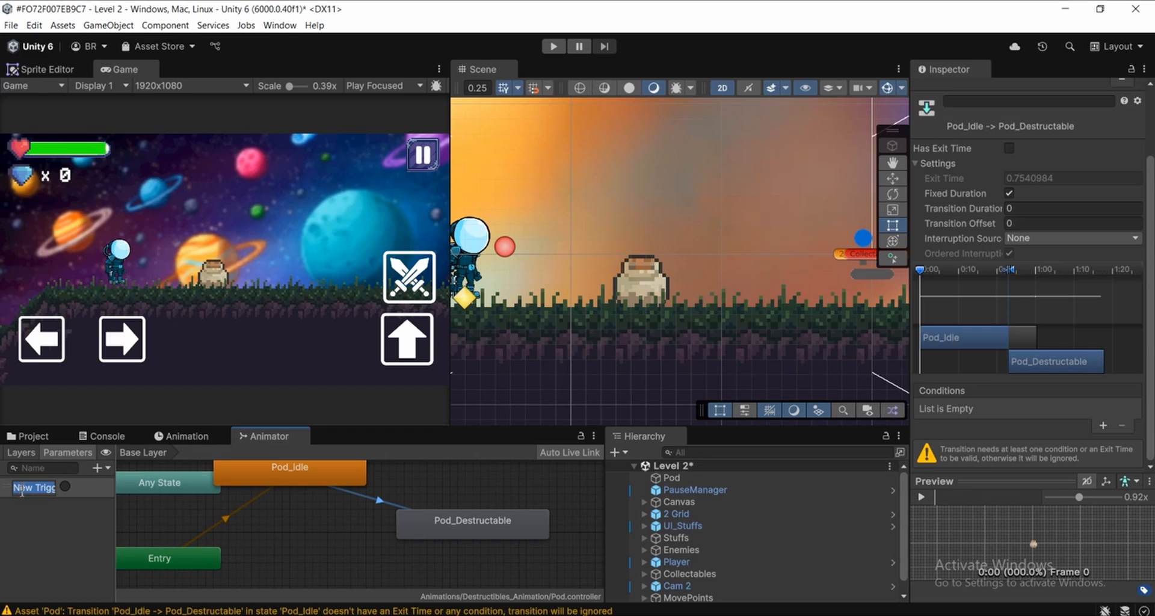
{"action": "type", "text": "Destr"}
{"action": "key", "text": "BackSpace"}
{"action": "key", "text": "BackSpace"}
{"action": "key", "text": "BackSpace"}
{"action": "key", "text": "BackSpace"}
{"action": "type", "text": "estruct"}
{"action": "key", "text": "Return"}
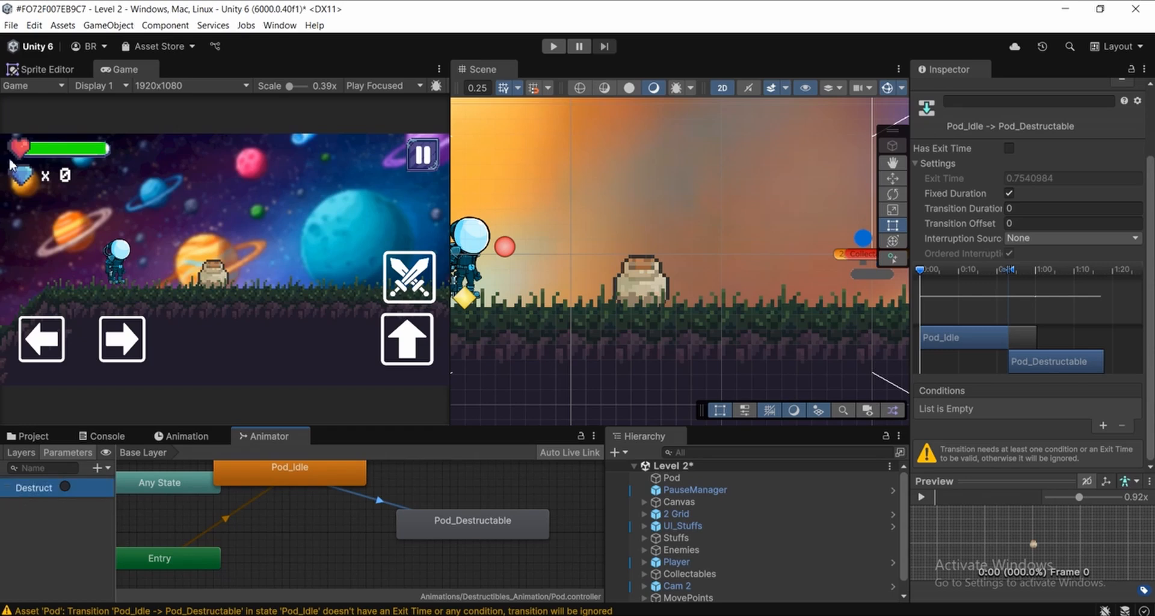
Add the Destruct trigger as the condition of the Pod_Idle to Pod_Destructable transition
{"action": "middle_click_drag", "start_coordinate": [424, 533], "coordinate": [398, 549]}
{"action": "left_click", "coordinate": [354, 518]}
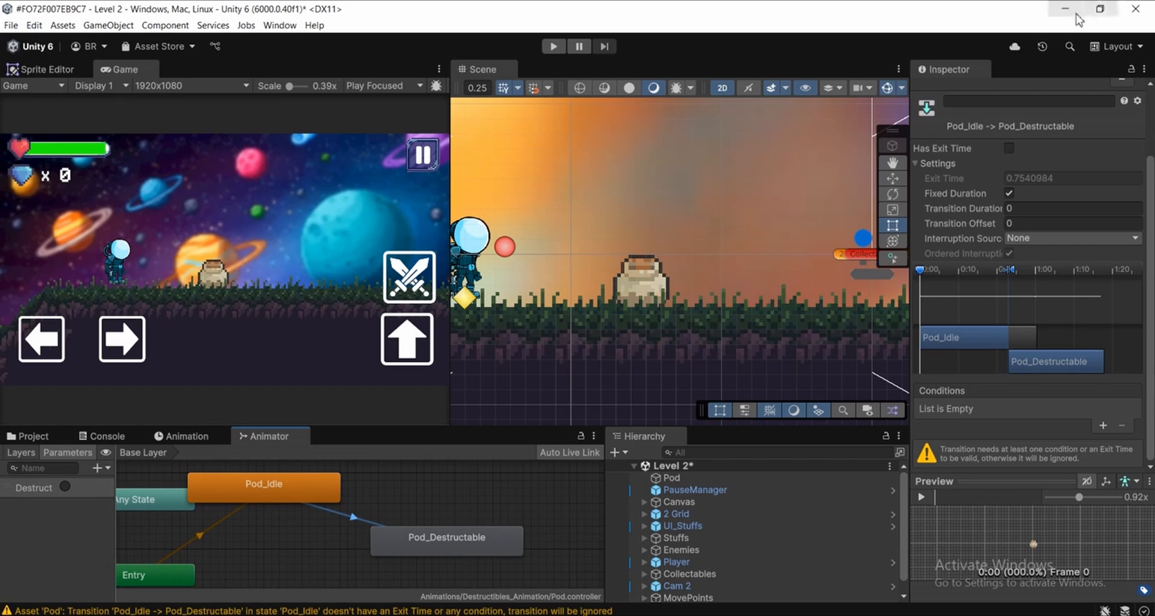
{"action": "left_click", "coordinate": [1105, 426]}
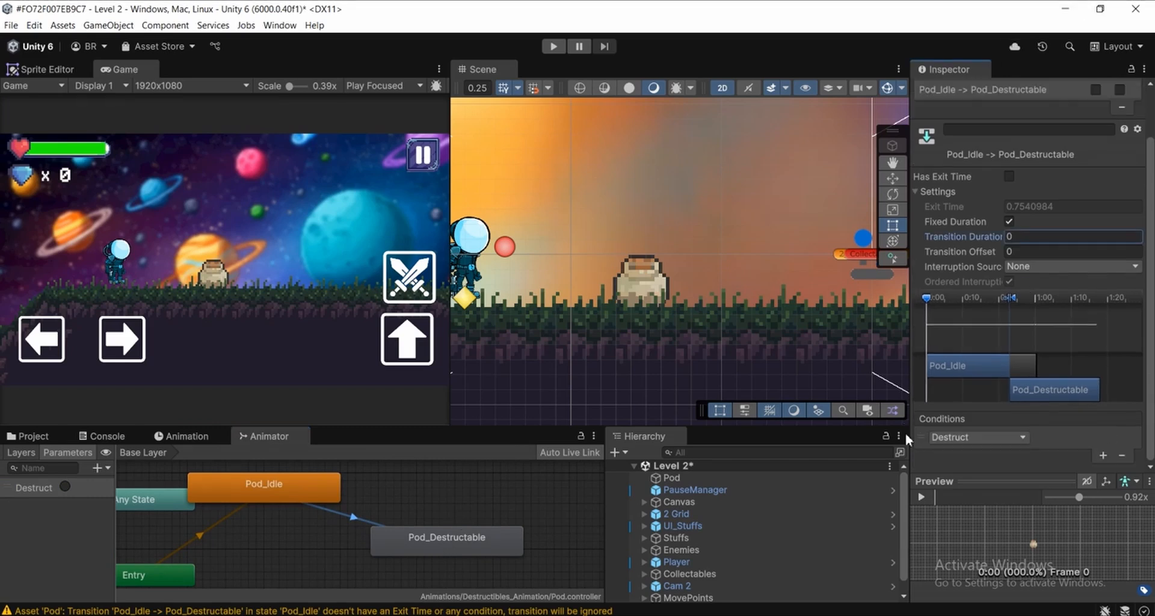
{"action": "left_click", "coordinate": [961, 437]}
{"action": "left_click", "coordinate": [965, 484]}
{"action": "scroll", "coordinate": [710, 261], "scroll_direction": "down", "scroll_amount": 5}
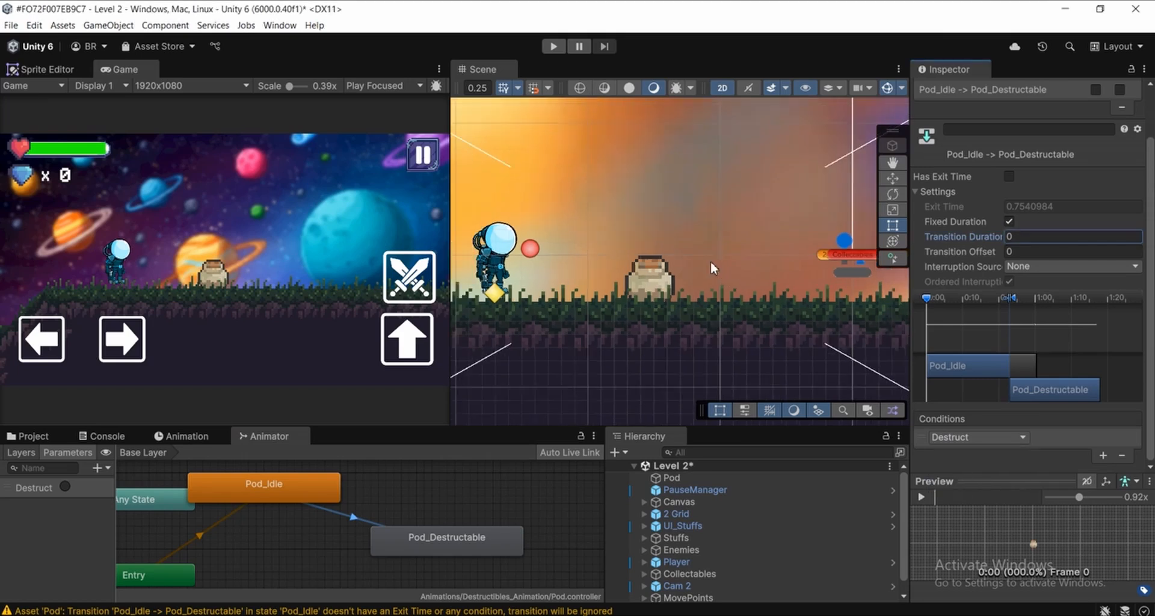
Run the level, fire Pod's Destruct trigger, inspect the pot's breaking animation in the scene, and stop the playtest
{"action": "left_click", "coordinate": [554, 47]}
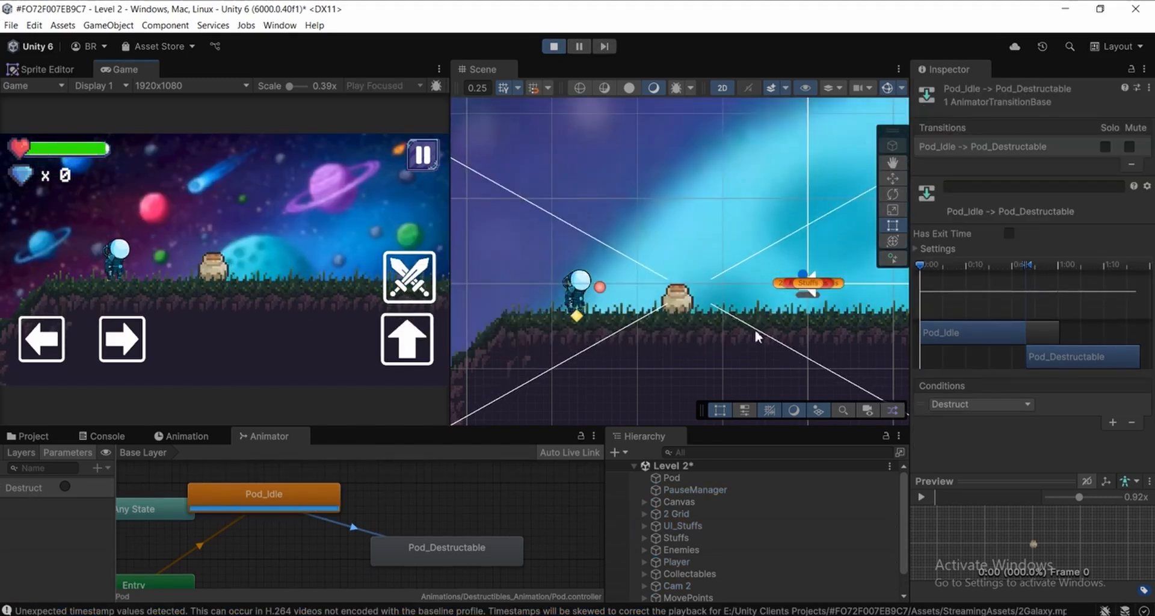
{"action": "middle_click_drag", "start_coordinate": [684, 327], "coordinate": [644, 327]}
{"action": "scroll", "coordinate": [626, 303], "scroll_direction": "up", "scroll_amount": 3}
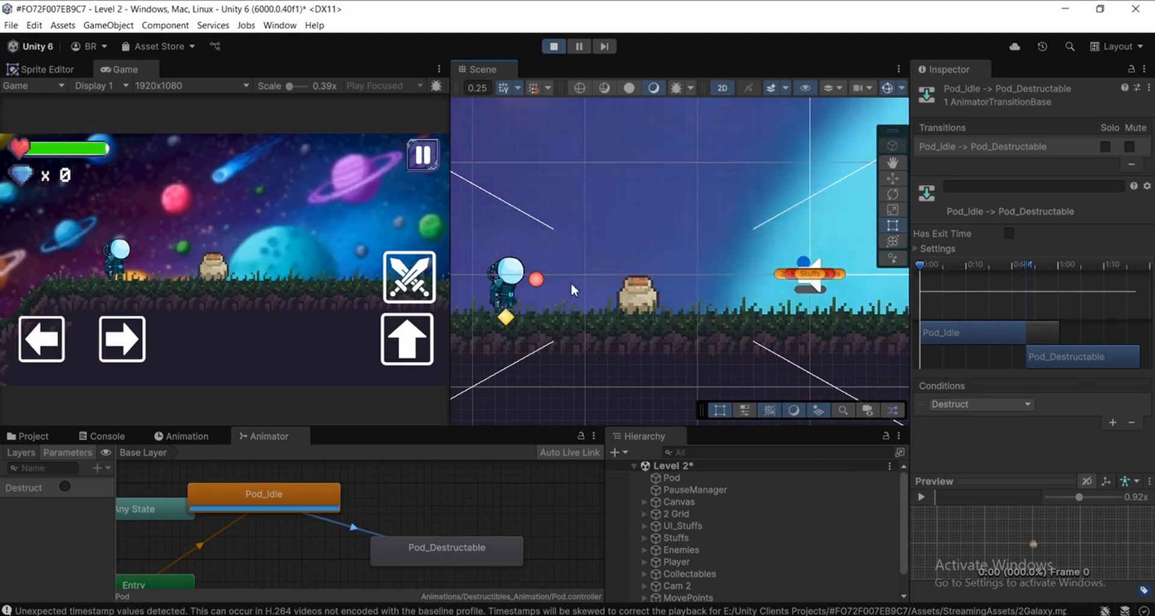
{"action": "left_click", "coordinate": [677, 478]}
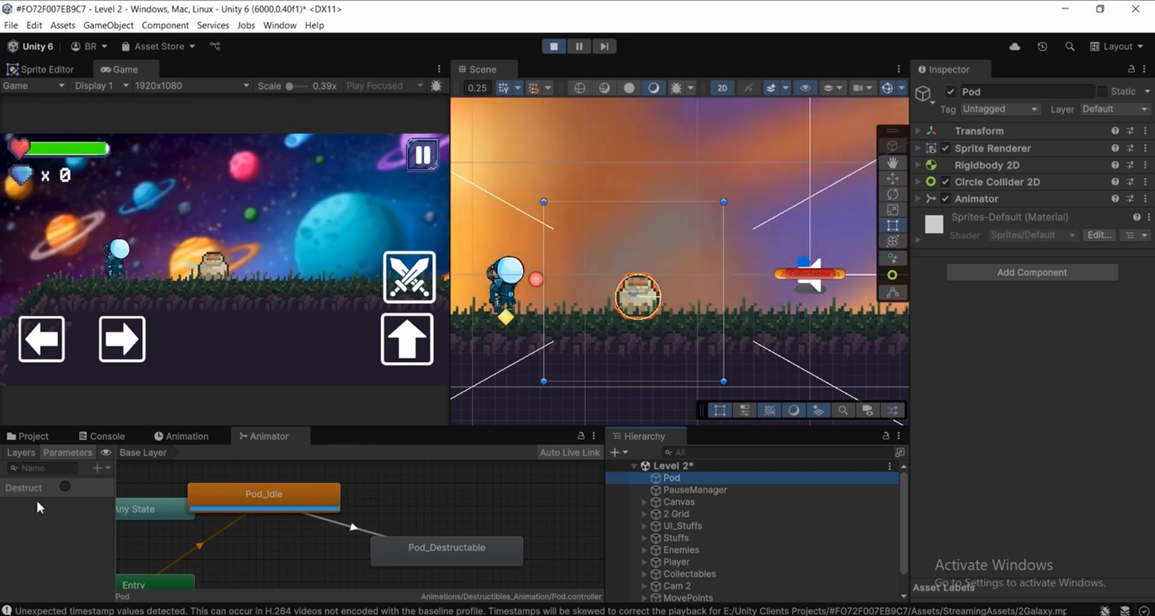
{"action": "left_click", "coordinate": [64, 487]}
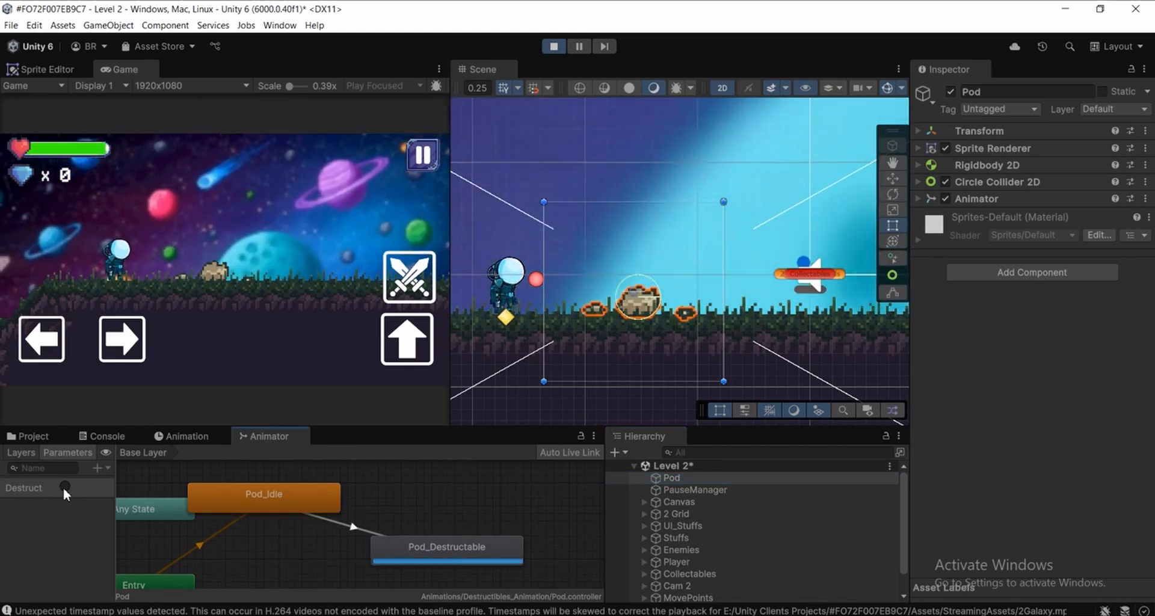
{"action": "scroll", "coordinate": [644, 319], "scroll_direction": "up", "scroll_amount": 3}
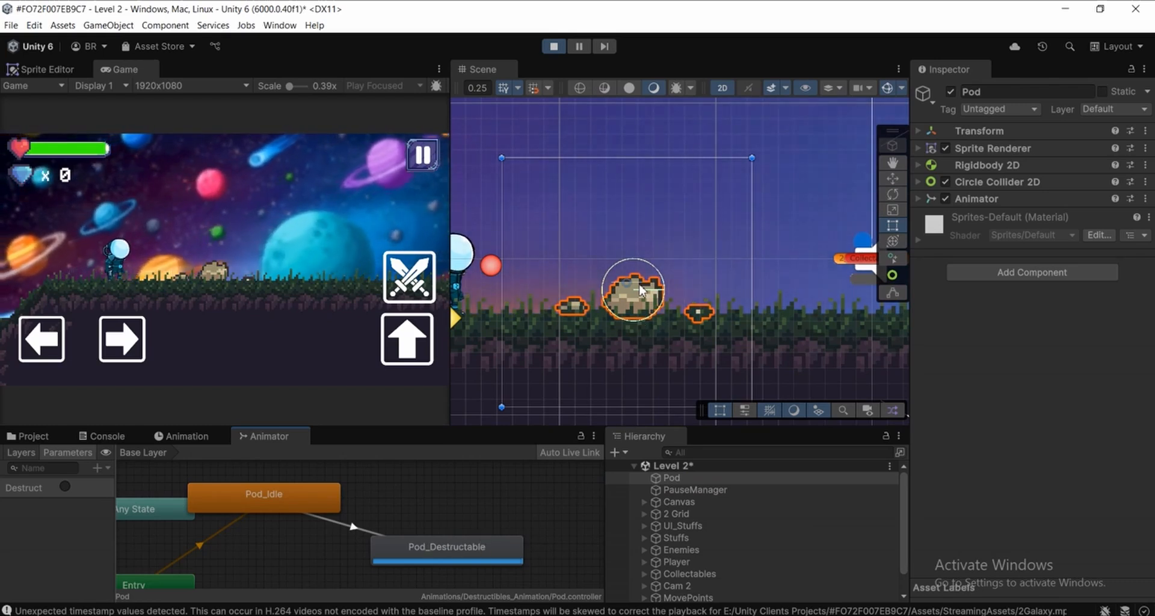
{"action": "scroll", "coordinate": [642, 290], "scroll_direction": "down", "scroll_amount": 1}
{"action": "scroll", "coordinate": [638, 288], "scroll_direction": "up", "scroll_amount": 1}
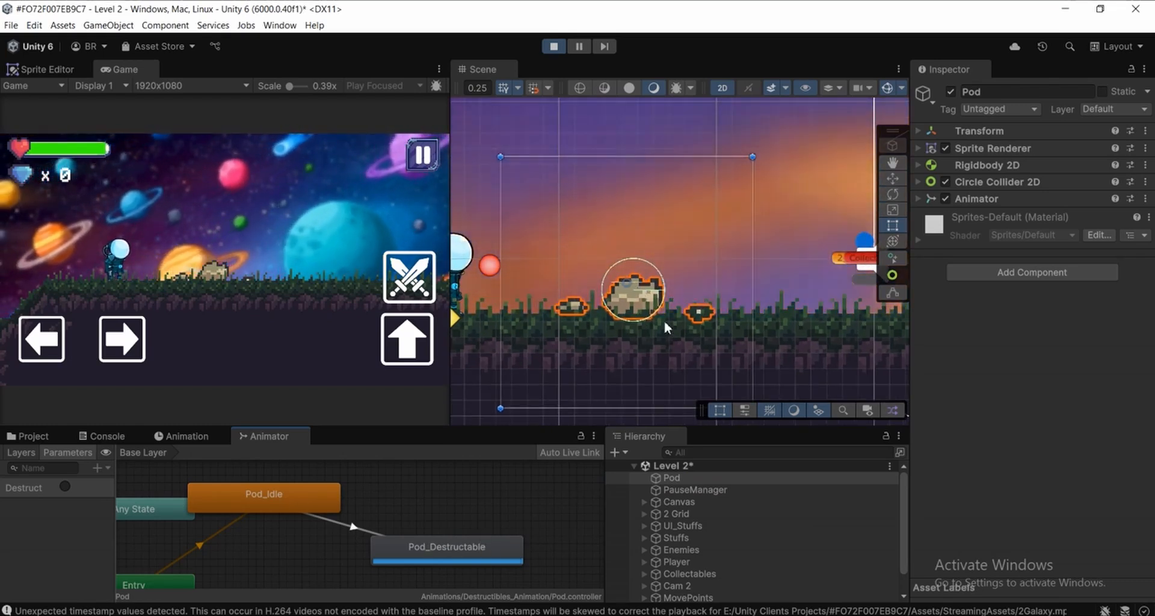
{"action": "scroll", "coordinate": [664, 322], "scroll_direction": "down", "scroll_amount": 1}
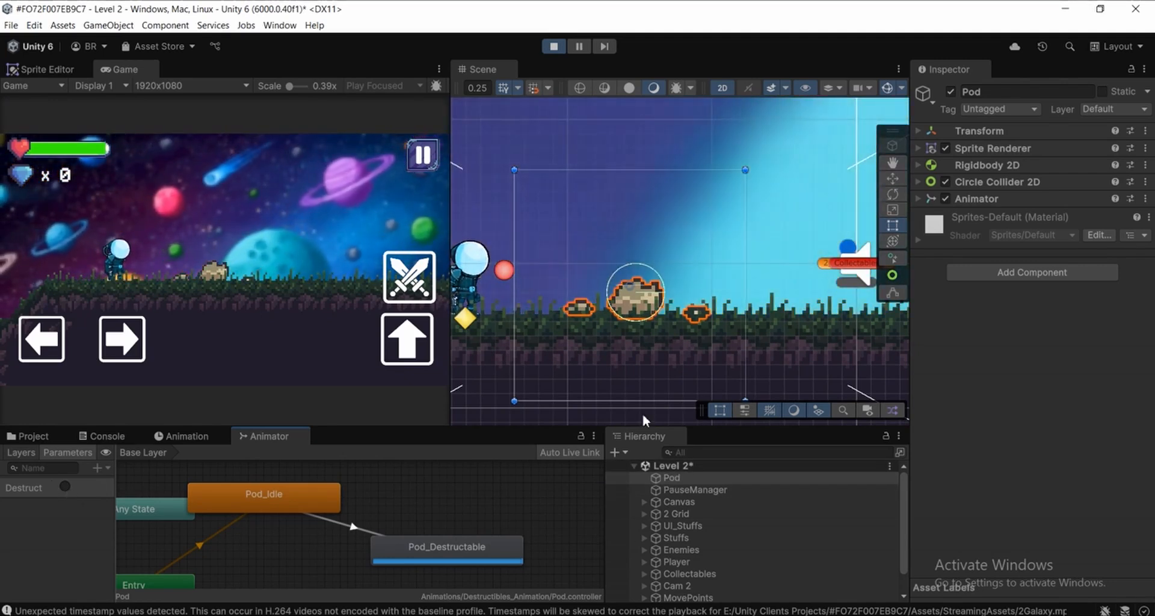
{"action": "left_click", "coordinate": [554, 46]}
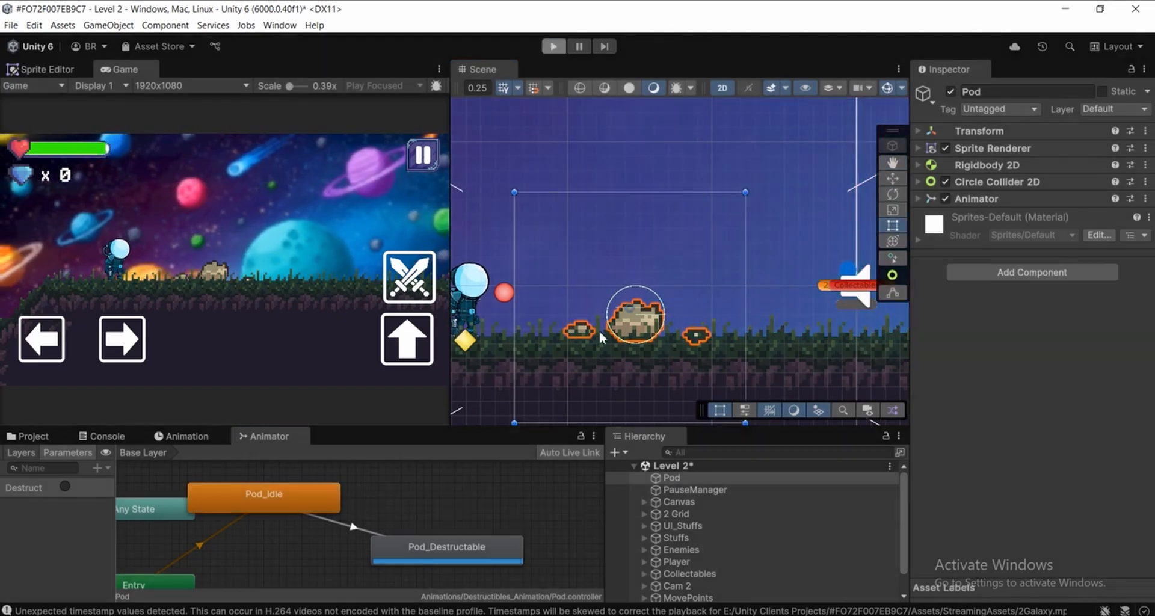
{"action": "scroll", "coordinate": [722, 353], "scroll_direction": "down", "scroll_amount": 2}
{"action": "mouse_move", "coordinate": [721, 352]}
{"action": "middle_mouse_down"}
{"action": "mouse_move", "coordinate": [707, 359]}
{"action": "mouse_move", "coordinate": [738, 344]}
{"action": "middle_mouse_up"}
{"action": "scroll", "coordinate": [737, 342], "scroll_direction": "down", "scroll_amount": 1}
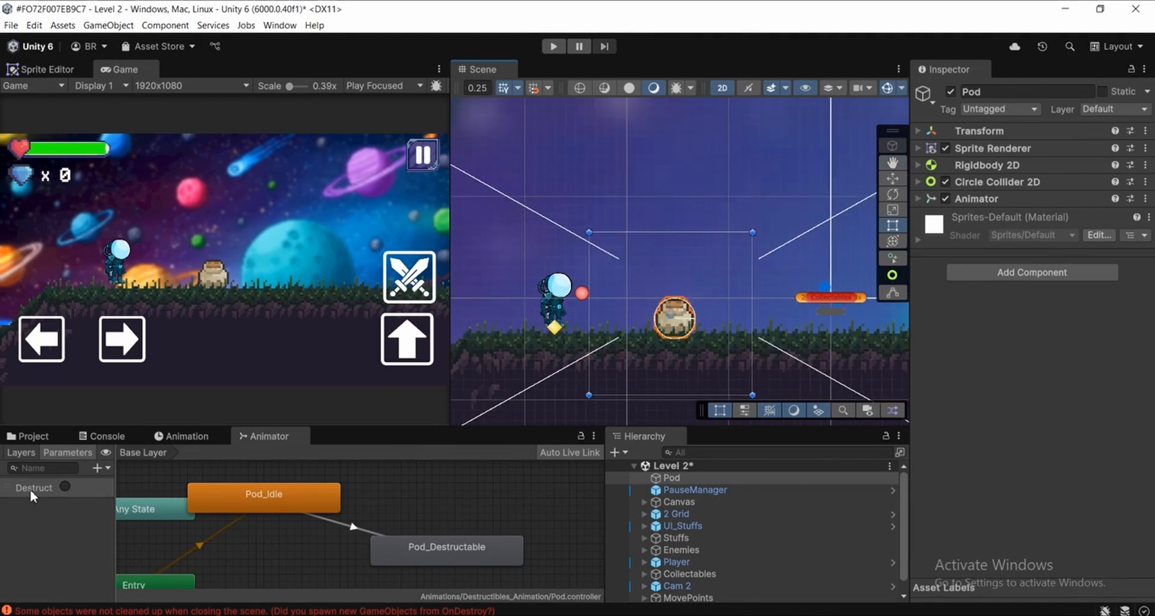
Show the project assets and collapse the Animations folder to reach the Prefabs folder
{"action": "left_click", "coordinate": [51, 436]}
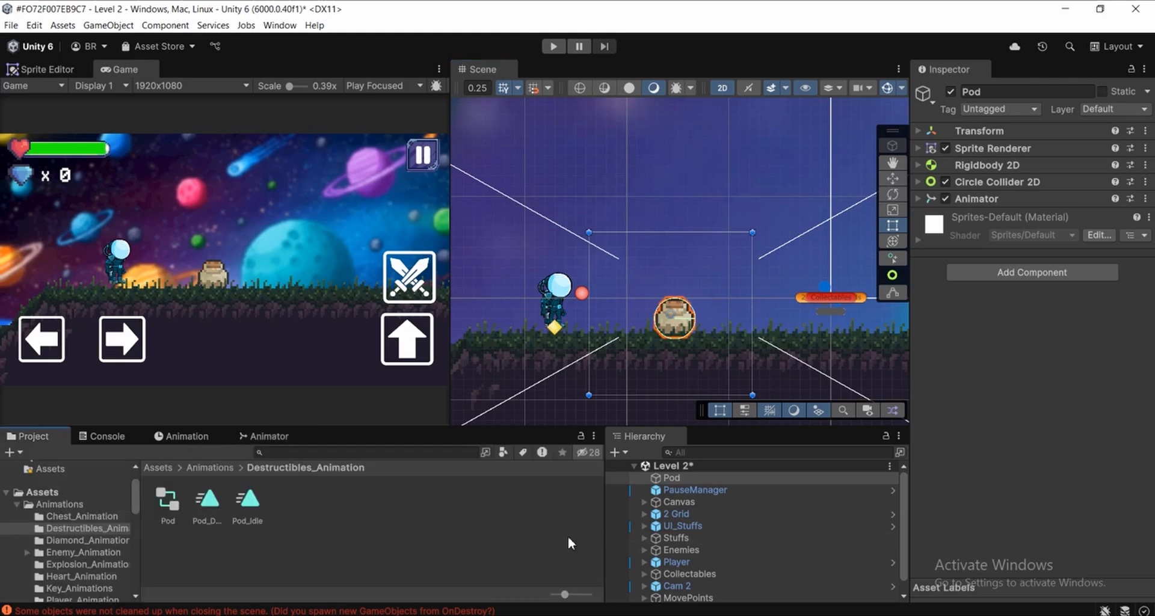
{"action": "left_click", "coordinate": [598, 525]}
{"action": "left_click", "coordinate": [694, 477]}
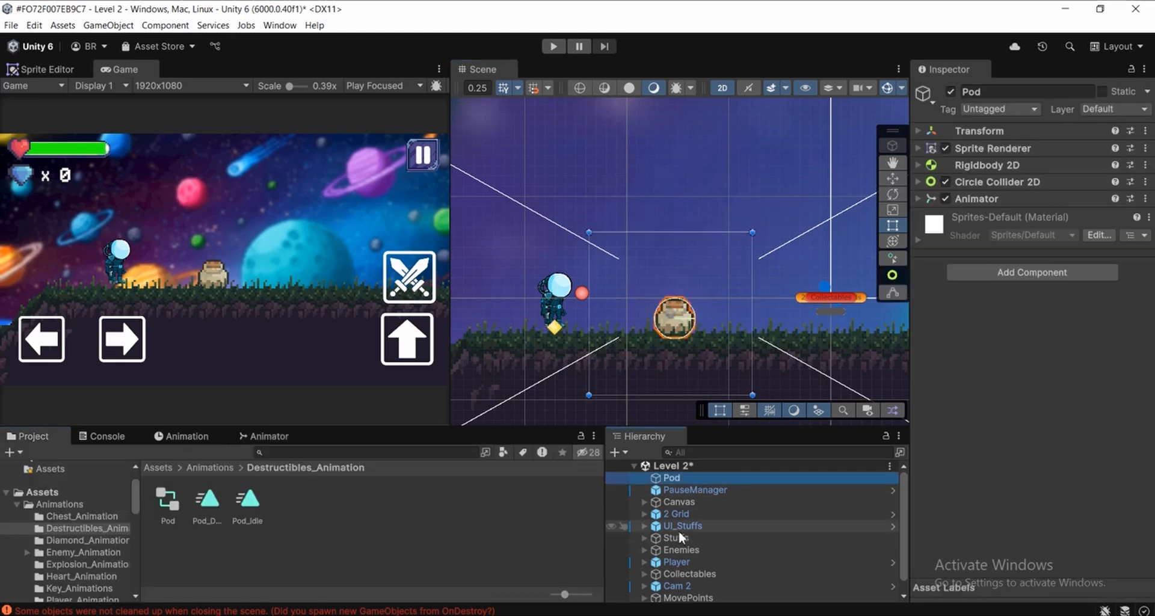
{"action": "left_click", "coordinate": [17, 506]}
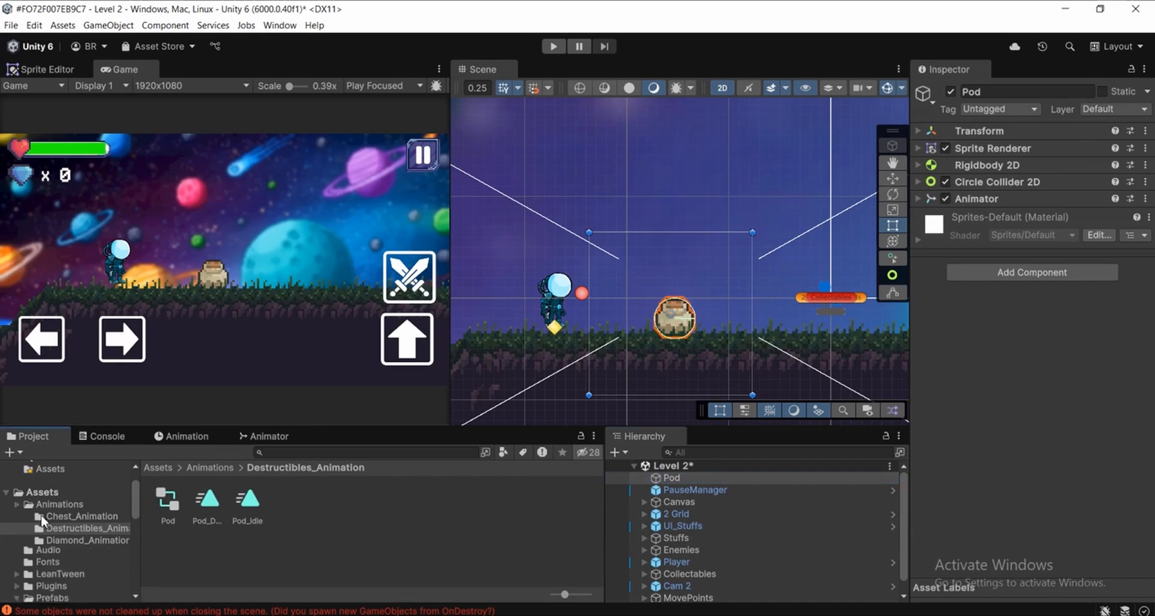
{"action": "left_click", "coordinate": [17, 564]}
{"action": "left_click", "coordinate": [18, 564]}
{"action": "left_click", "coordinate": [406, 540]}
Create a prefab from the level's Pod object in the Assets/Prefabs folder
{"action": "left_click", "coordinate": [683, 479]}
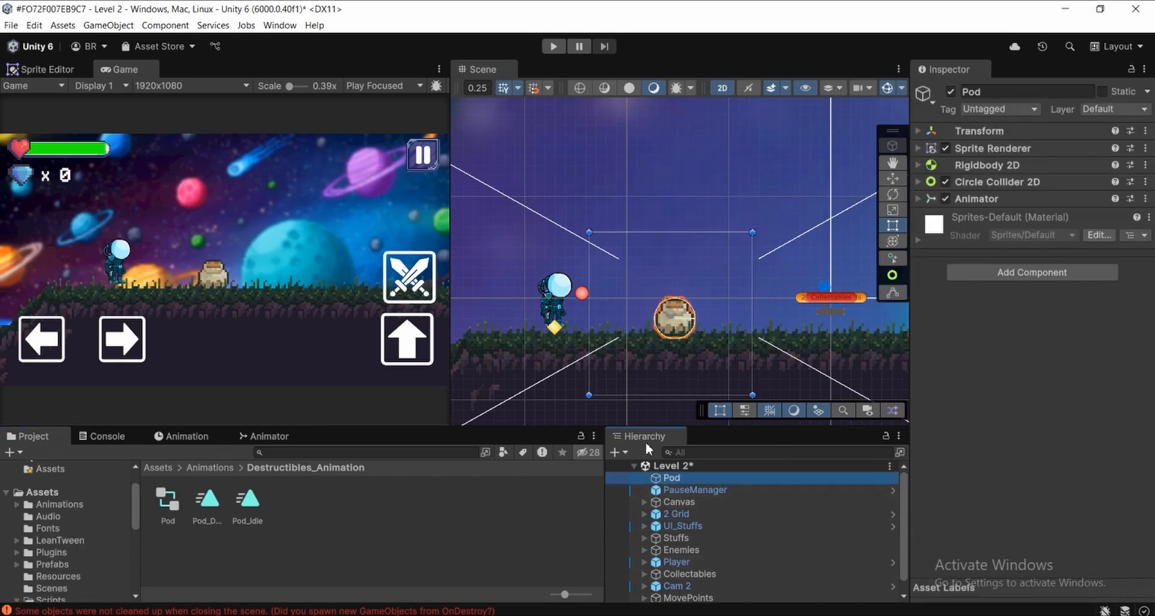
{"action": "left_click_drag", "start_coordinate": [673, 477], "coordinate": [176, 537]}
{"action": "left_click_drag", "start_coordinate": [54, 490], "coordinate": [50, 495]}
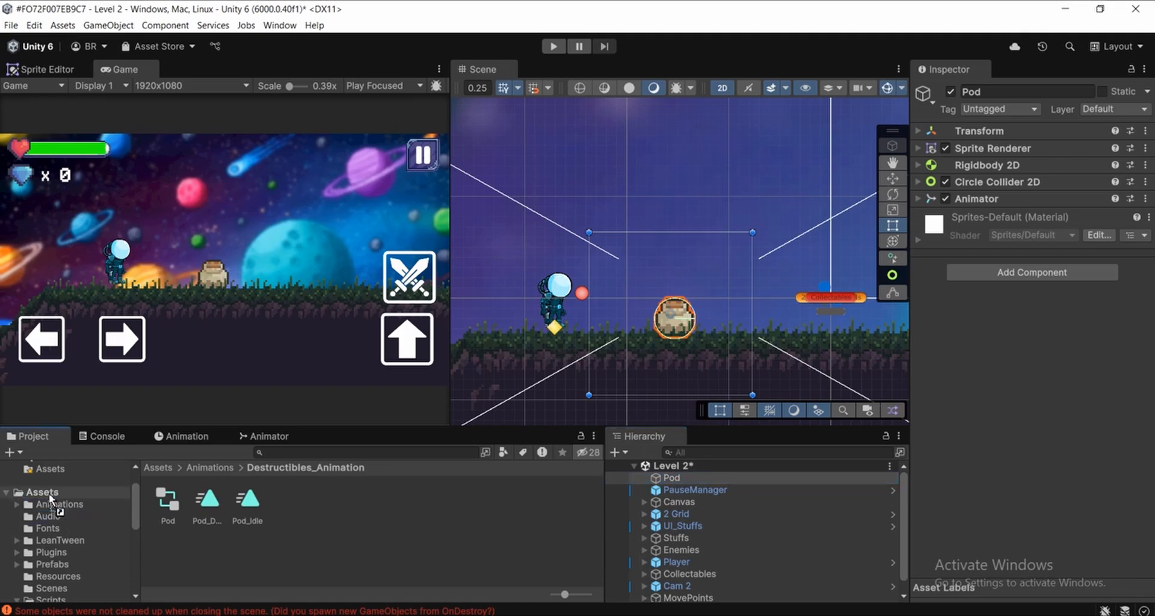
{"action": "left_click_drag", "start_coordinate": [50, 493], "coordinate": [38, 568]}
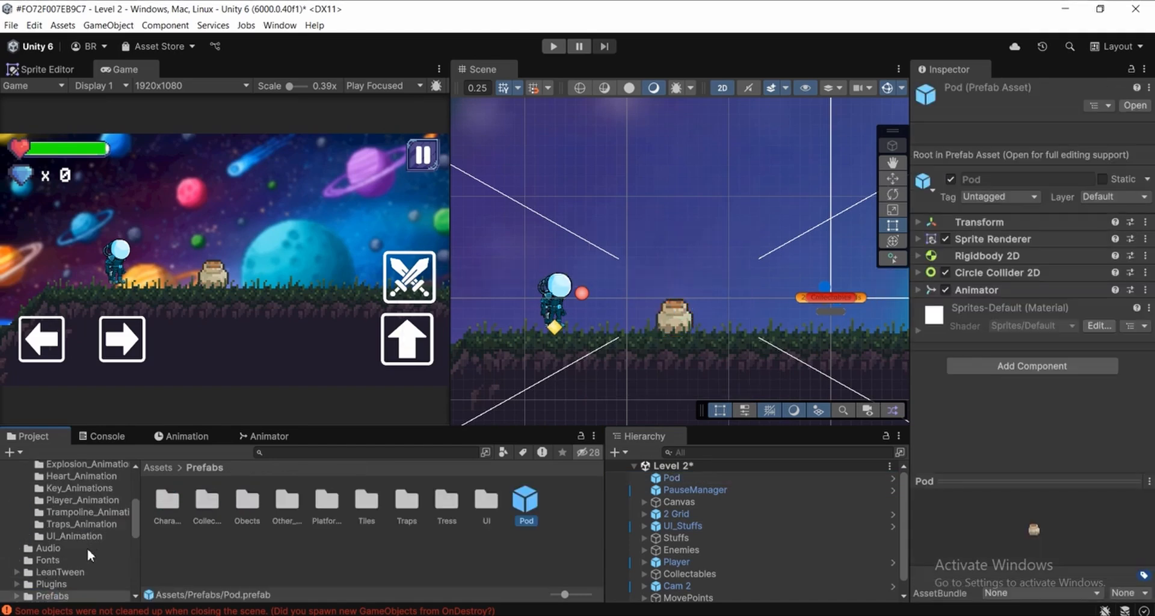
{"action": "scroll", "coordinate": [91, 547], "scroll_direction": "up", "scroll_amount": 10}
{"action": "left_click", "coordinate": [545, 551]}
Select the Pod prefab instance in Level 2 and examine its sprite and circle collider up close in the scene
{"action": "left_click", "coordinate": [705, 479]}
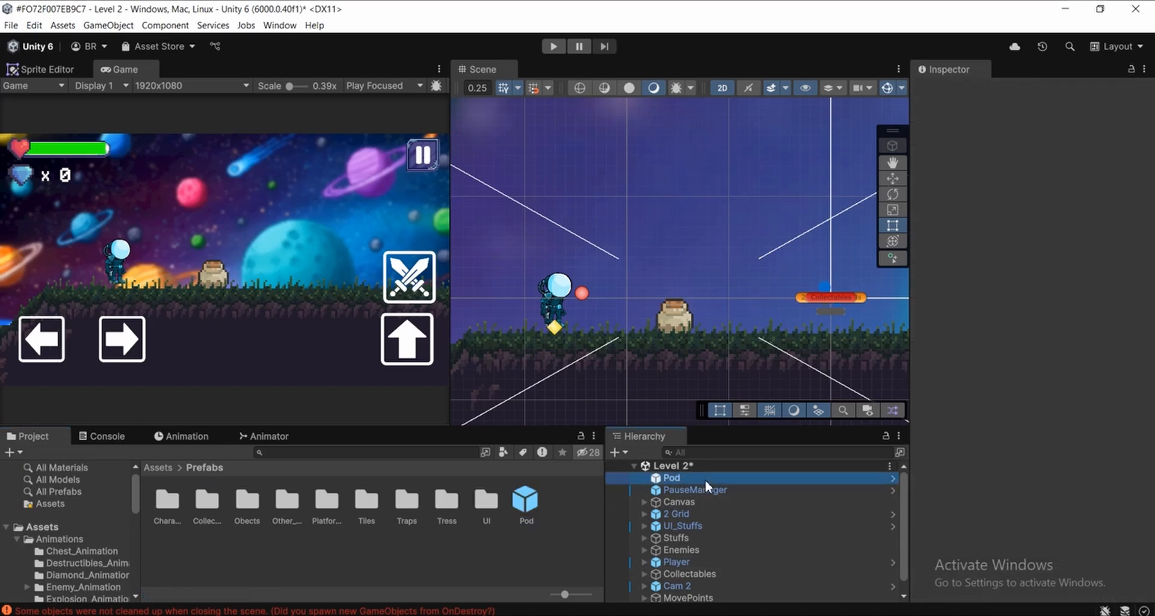
{"action": "scroll", "coordinate": [660, 344], "scroll_direction": "up", "scroll_amount": 3}
{"action": "middle_click_drag", "start_coordinate": [672, 344], "coordinate": [676, 373]}
{"action": "scroll", "coordinate": [668, 373], "scroll_direction": "up", "scroll_amount": 3}
{"action": "left_click", "coordinate": [566, 529]}
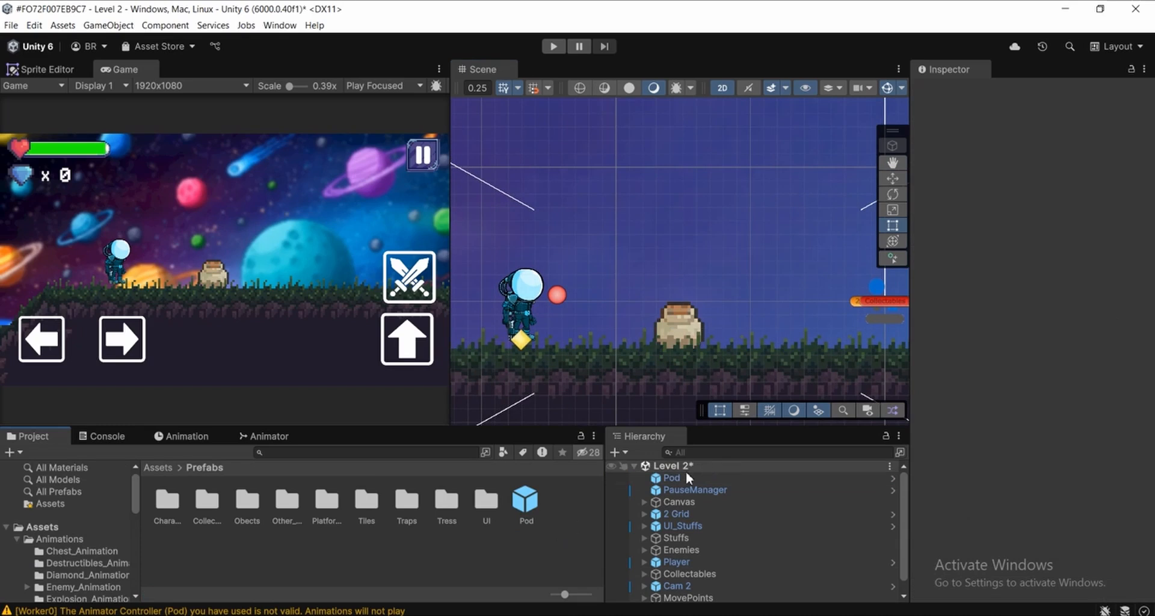
{"action": "left_click", "coordinate": [671, 478]}
{"action": "scroll", "coordinate": [705, 345], "scroll_direction": "up", "scroll_amount": 3}
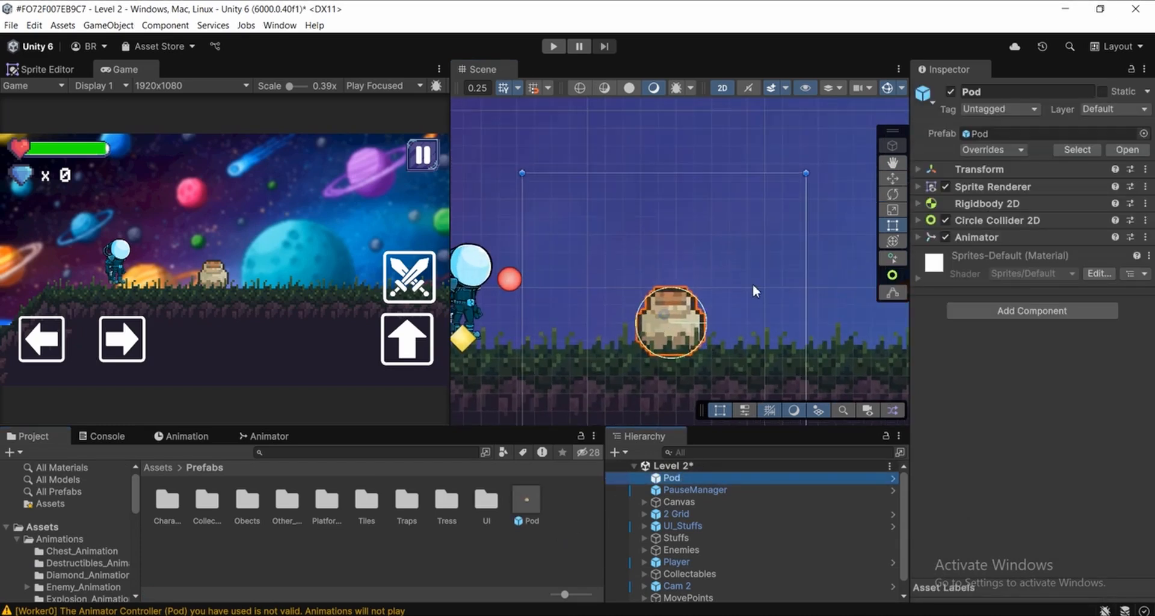
{"action": "scroll", "coordinate": [673, 304], "scroll_direction": "up", "scroll_amount": 2}
{"action": "middle_click_drag", "start_coordinate": [583, 338], "coordinate": [602, 328]}
{"action": "scroll", "coordinate": [666, 315], "scroll_direction": "up", "scroll_amount": 1}
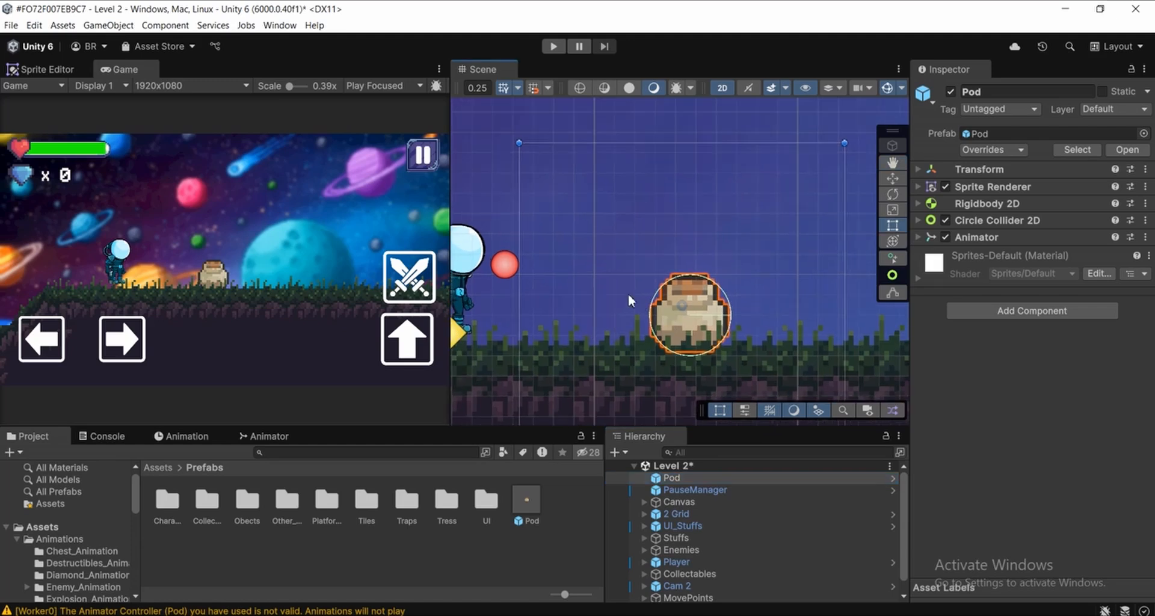
{"action": "middle_click_drag", "start_coordinate": [628, 294], "coordinate": [652, 304]}
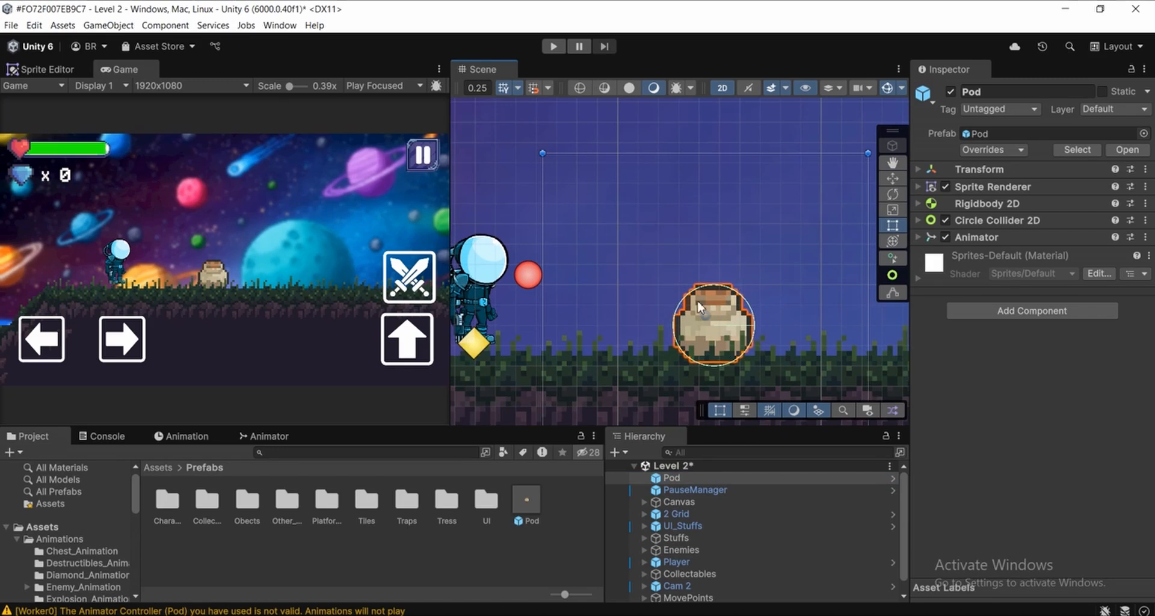
{"action": "middle_click_drag", "start_coordinate": [703, 314], "coordinate": [651, 318]}
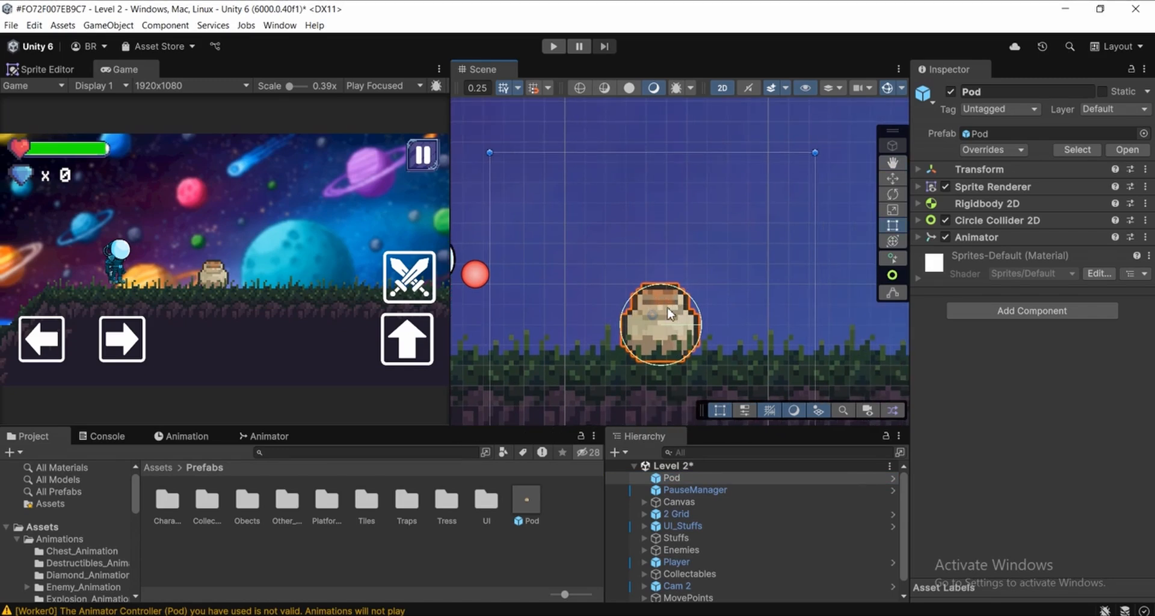
{"action": "mouse_move", "coordinate": [737, 321]}
{"action": "middle_mouse_down"}
{"action": "mouse_move", "coordinate": [755, 349]}
{"action": "mouse_move", "coordinate": [729, 339]}
{"action": "middle_mouse_up"}
{"action": "scroll", "coordinate": [713, 340], "scroll_direction": "down", "scroll_amount": 2}
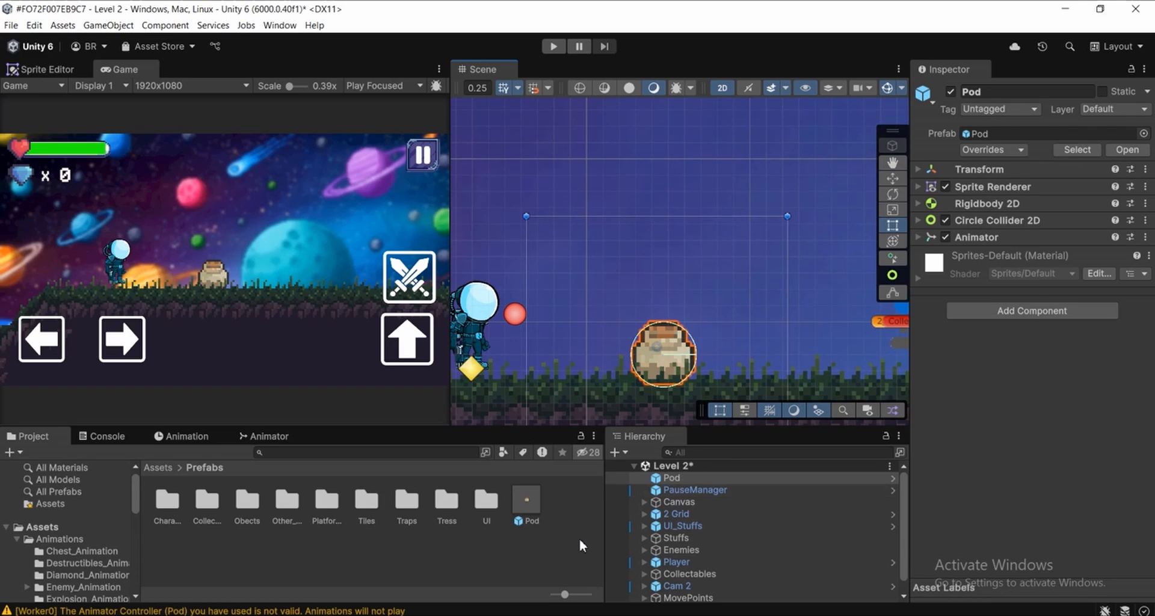
{"action": "left_click", "coordinate": [578, 536]}
{"action": "left_click", "coordinate": [666, 476]}
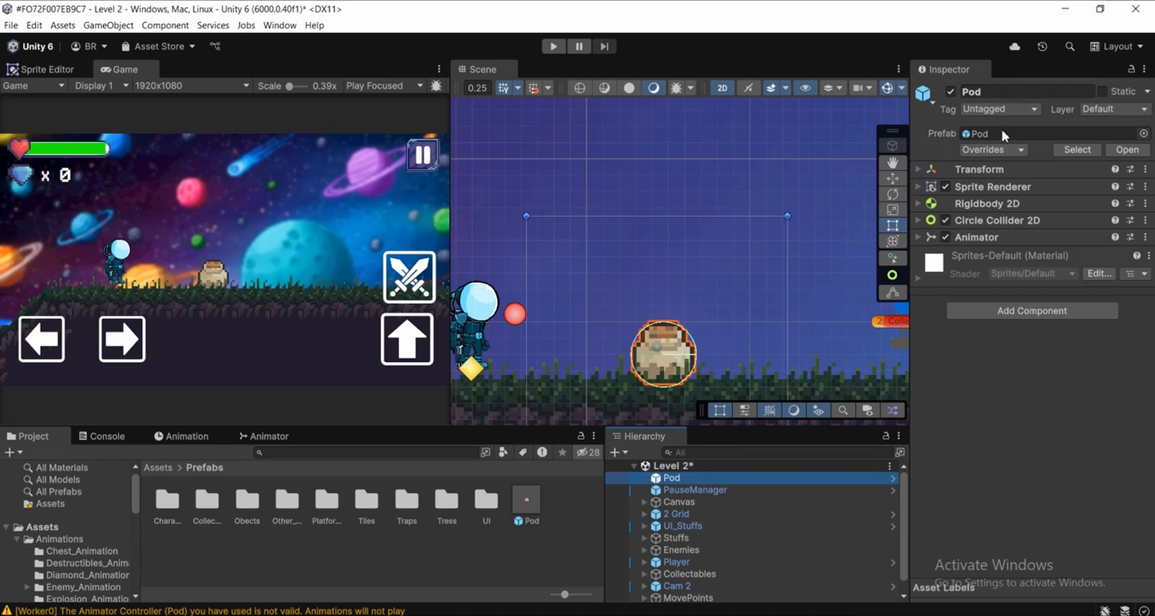
Add a new tag named Pod to the project's tag list
{"action": "left_click", "coordinate": [997, 110]}
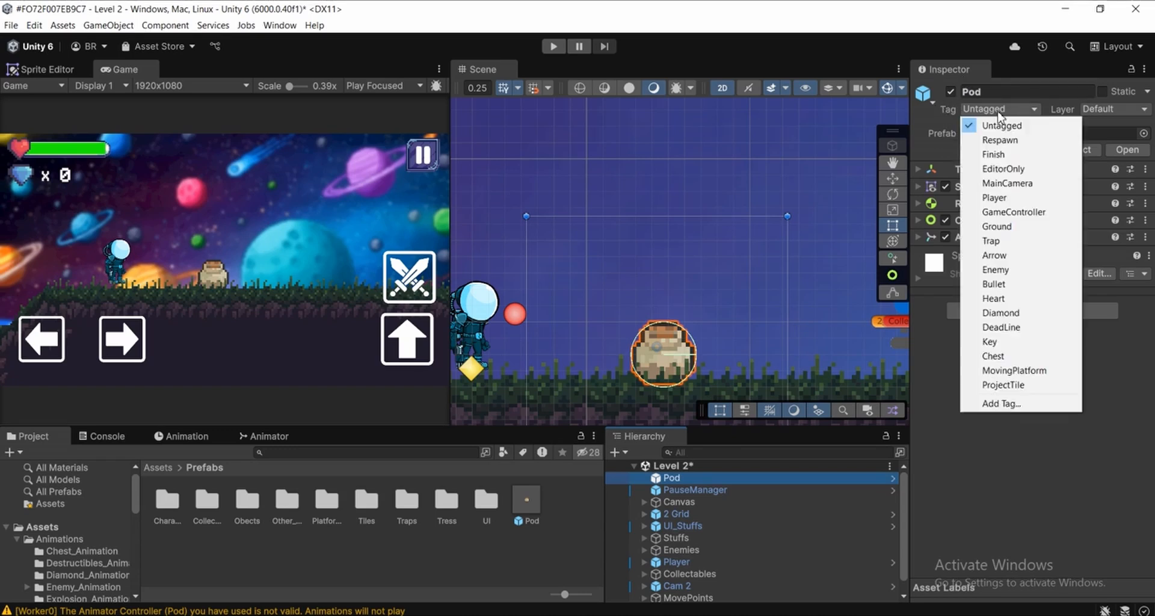
{"action": "left_click", "coordinate": [1001, 403]}
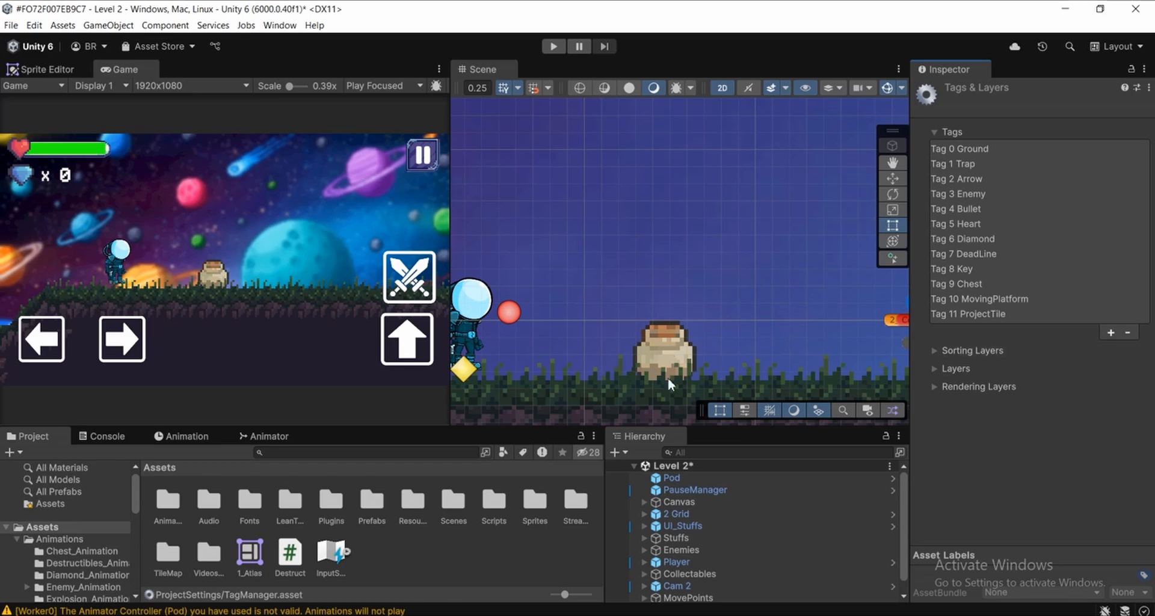
{"action": "left_click", "coordinate": [1110, 333]}
{"action": "type", "text": "Pod"}
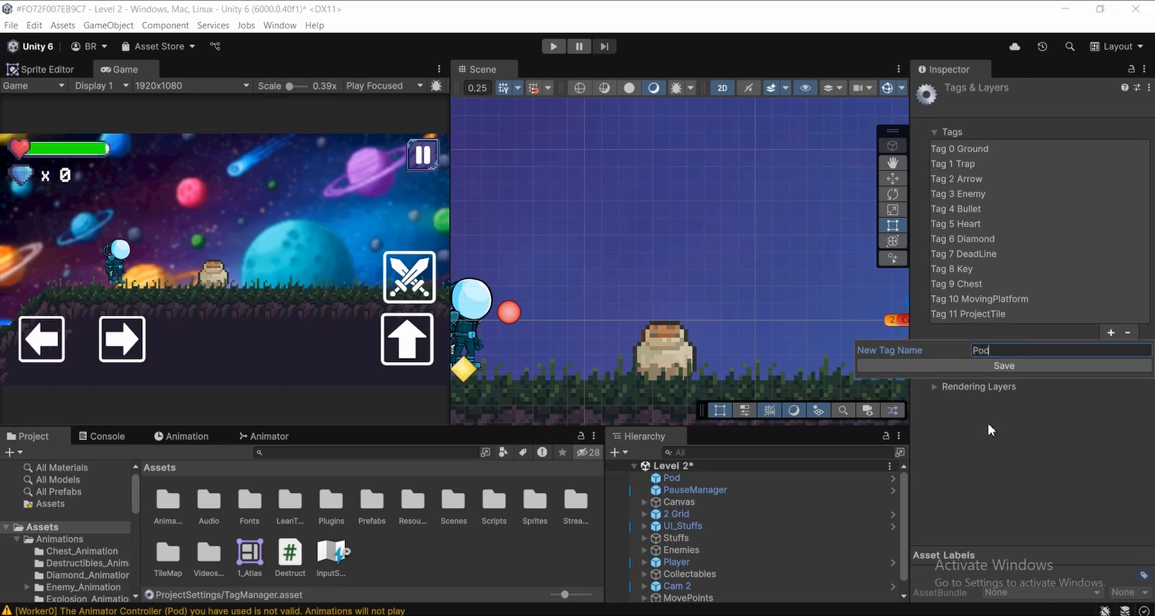
{"action": "left_click", "coordinate": [979, 367]}
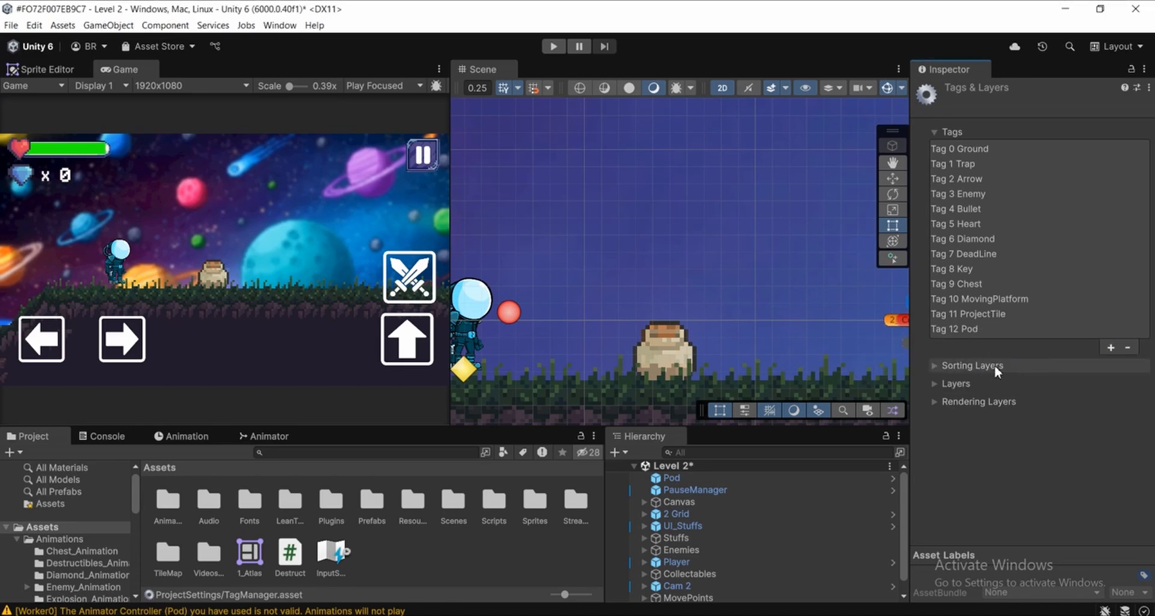
Assign the Pod tag to the Pod object in Level 2
{"action": "left_click", "coordinate": [680, 482]}
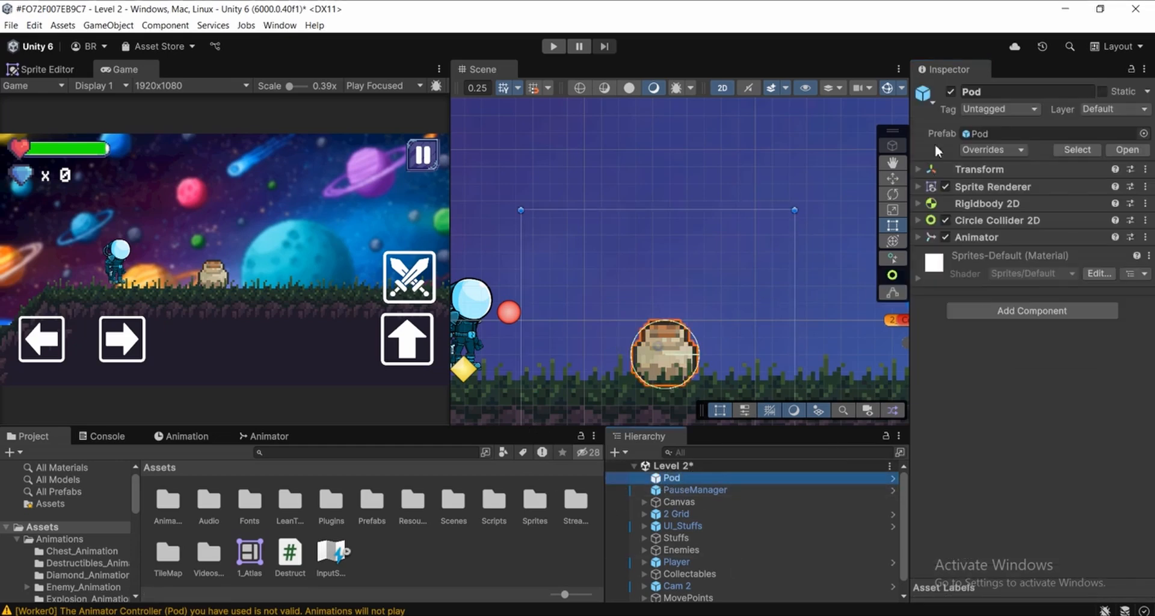
{"action": "left_click", "coordinate": [976, 111]}
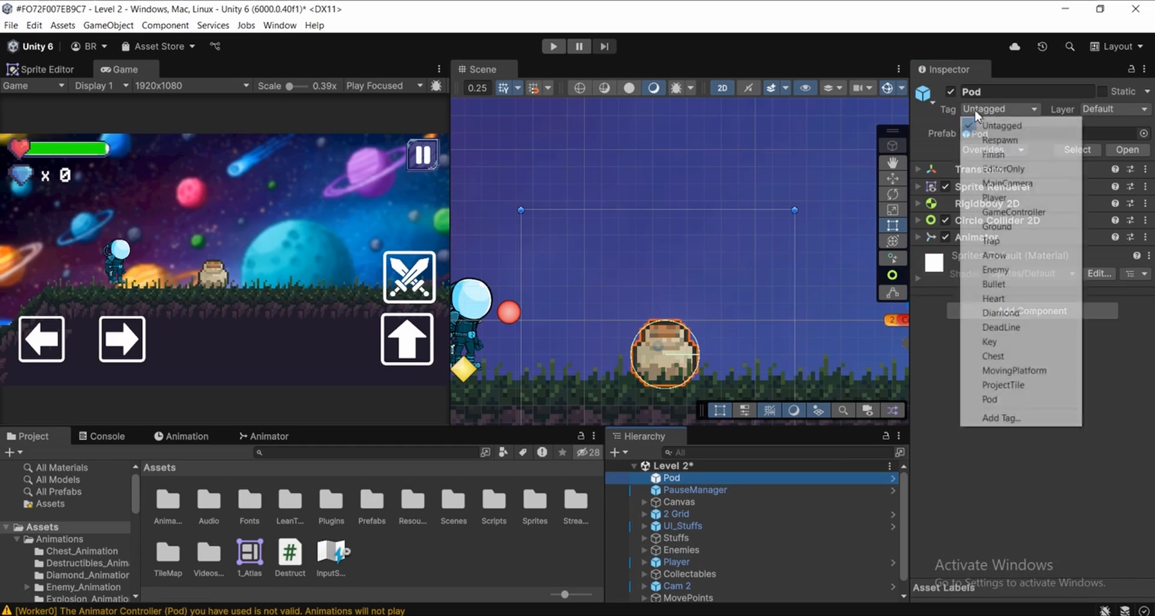
{"action": "left_click", "coordinate": [990, 400]}
{"action": "scroll", "coordinate": [569, 283], "scroll_direction": "down", "scroll_amount": 2}
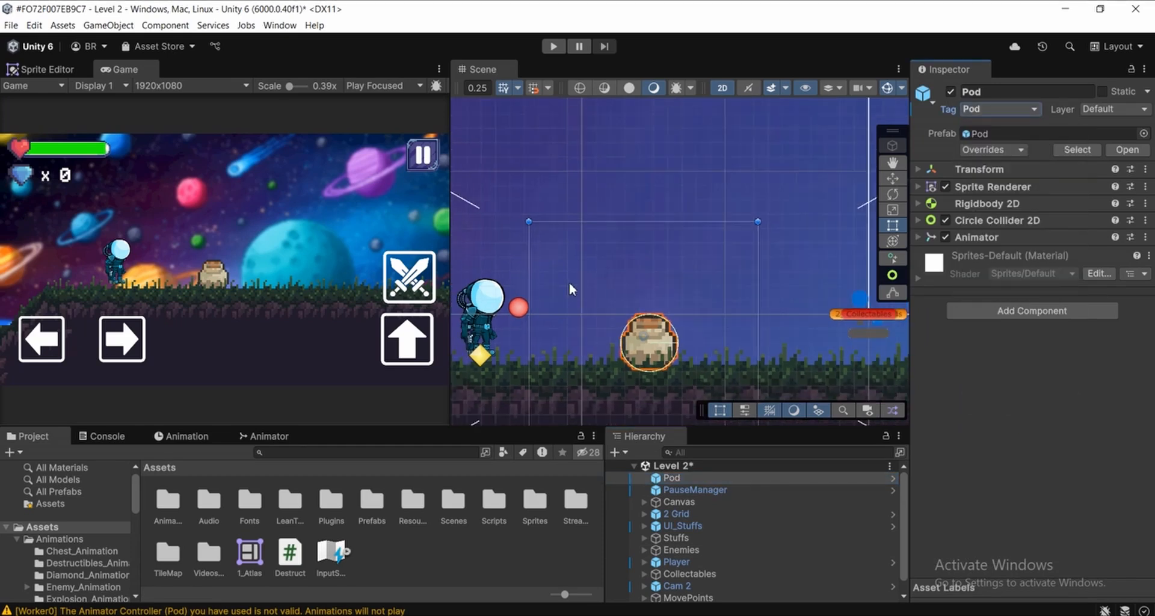
{"action": "scroll", "coordinate": [569, 283], "scroll_direction": "down", "scroll_amount": 1}
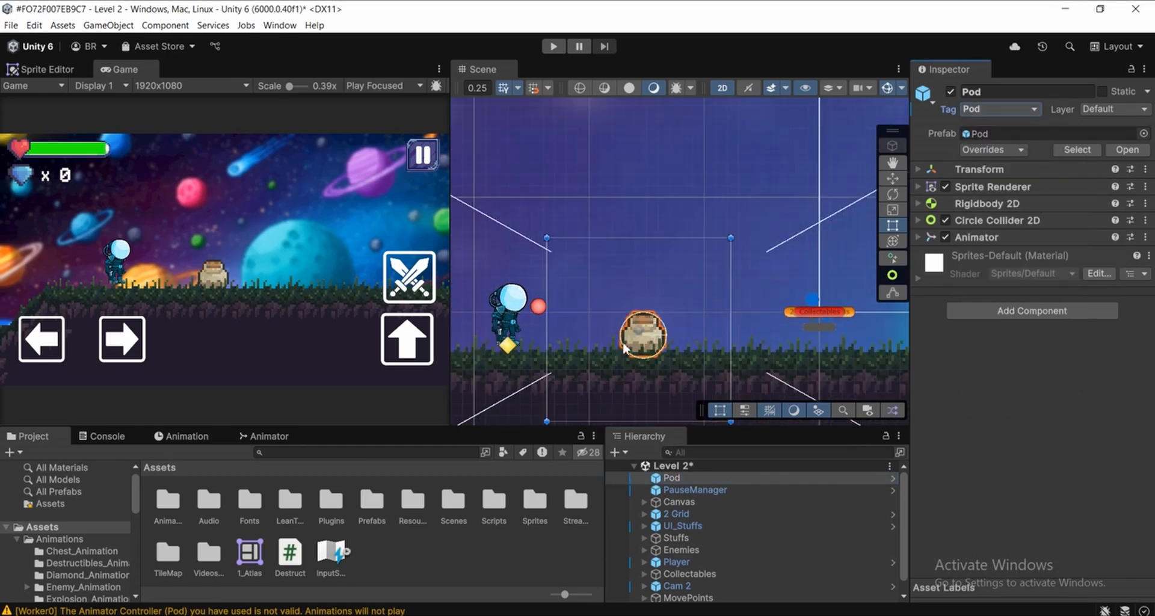
{"action": "scroll", "coordinate": [681, 320], "scroll_direction": "up", "scroll_amount": 2}
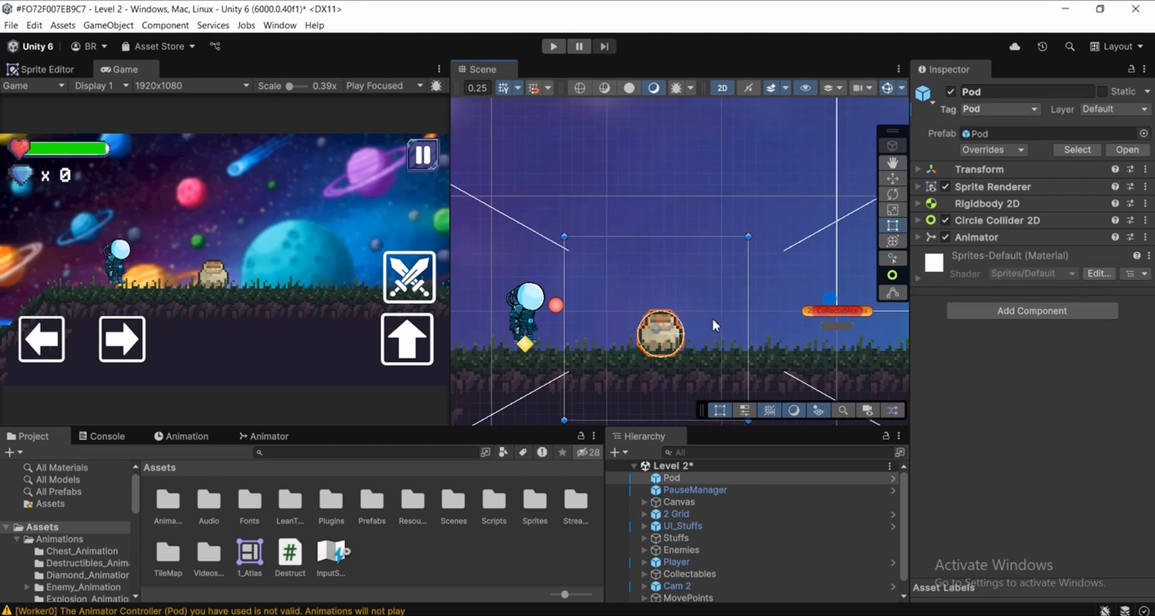
Apply all overrides of the Pod instance to its prefab
{"action": "left_click", "coordinate": [990, 150]}
{"action": "left_click", "coordinate": [1131, 228]}
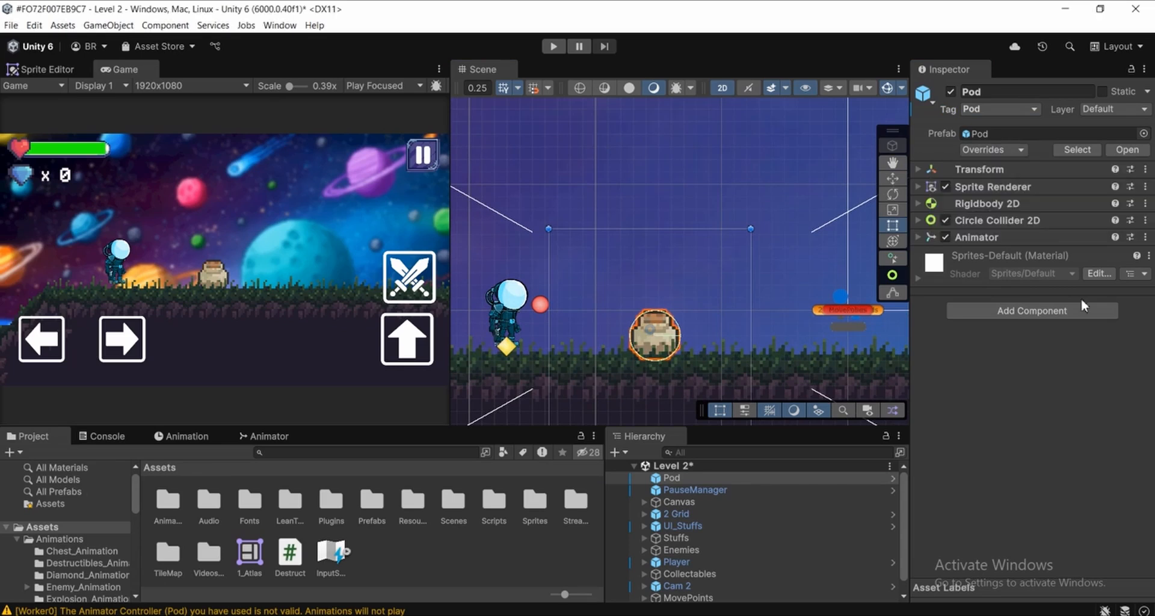
{"action": "scroll", "coordinate": [693, 328], "scroll_direction": "down", "scroll_amount": 2}
{"action": "scroll", "coordinate": [691, 382], "scroll_direction": "up", "scroll_amount": 2}
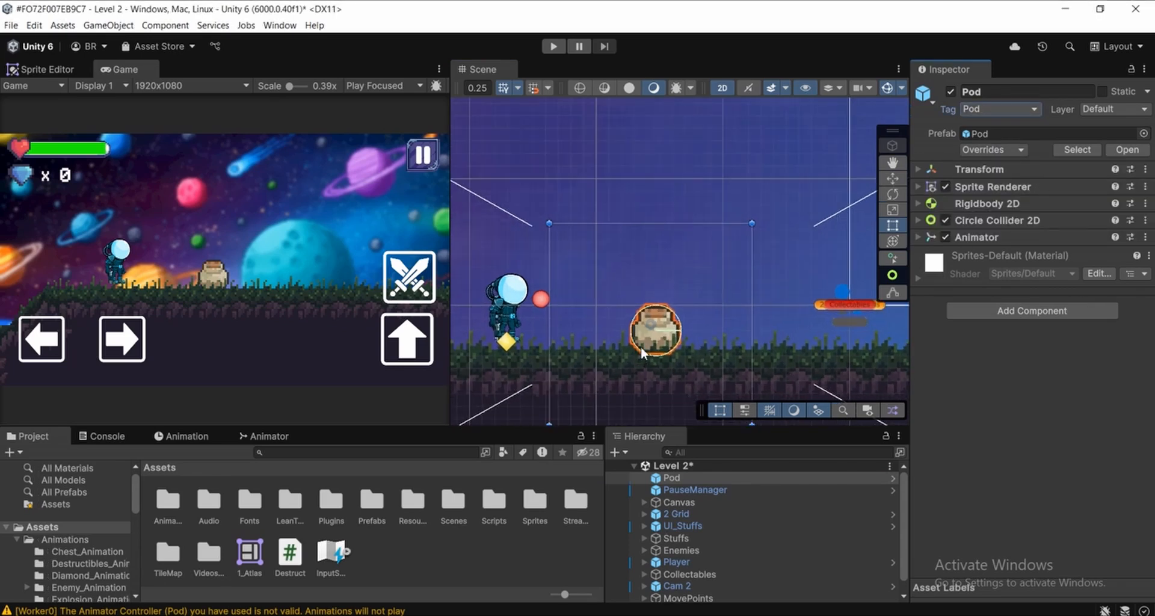
Select the Pod in Level 2 and examine it and its surroundings near the player in the scene
{"action": "middle_click_drag", "start_coordinate": [640, 346], "coordinate": [617, 327]}
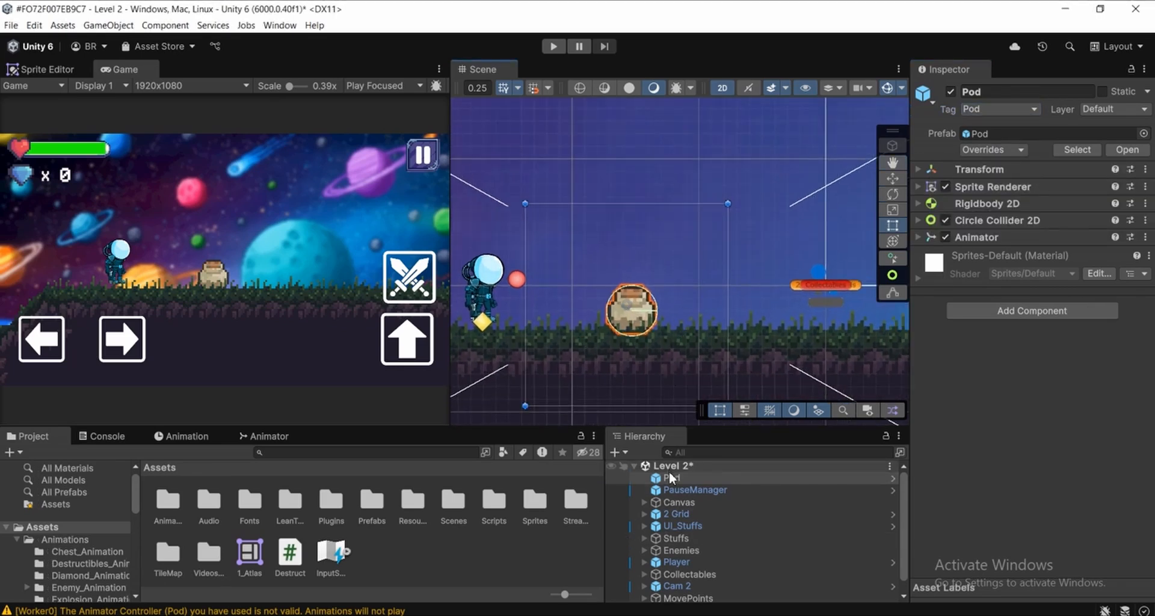
{"action": "left_click", "coordinate": [572, 555]}
{"action": "left_click", "coordinate": [690, 480]}
{"action": "scroll", "coordinate": [647, 265], "scroll_direction": "up", "scroll_amount": 3}
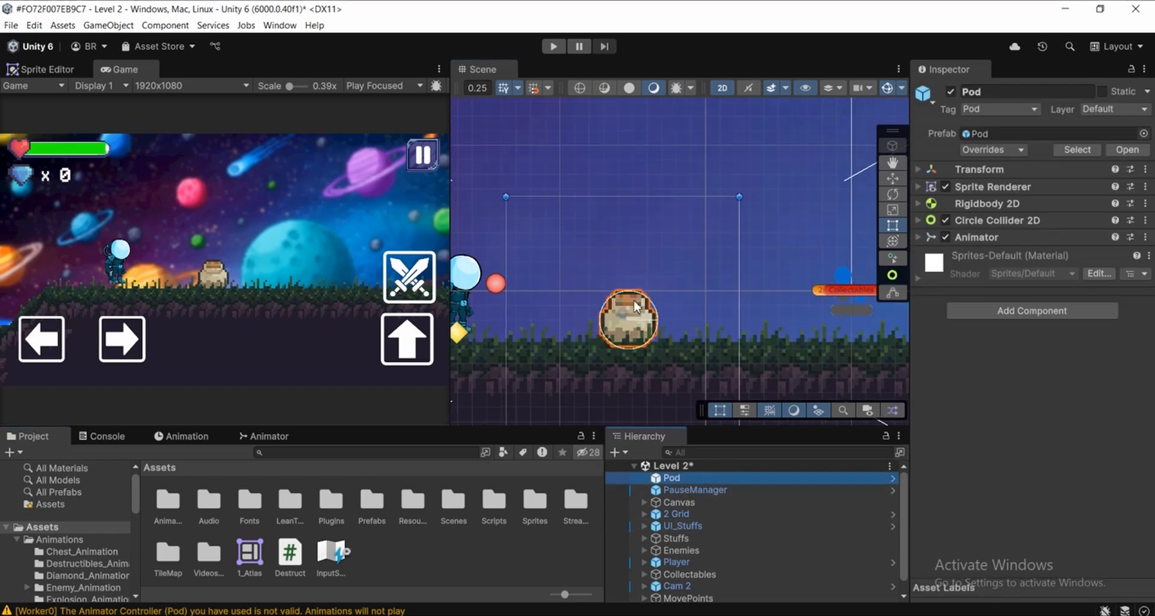
{"action": "scroll", "coordinate": [637, 314], "scroll_direction": "down", "scroll_amount": 2}
{"action": "middle_click_drag", "start_coordinate": [637, 314], "coordinate": [654, 303]}
{"action": "scroll", "coordinate": [656, 304], "scroll_direction": "up", "scroll_amount": 1}
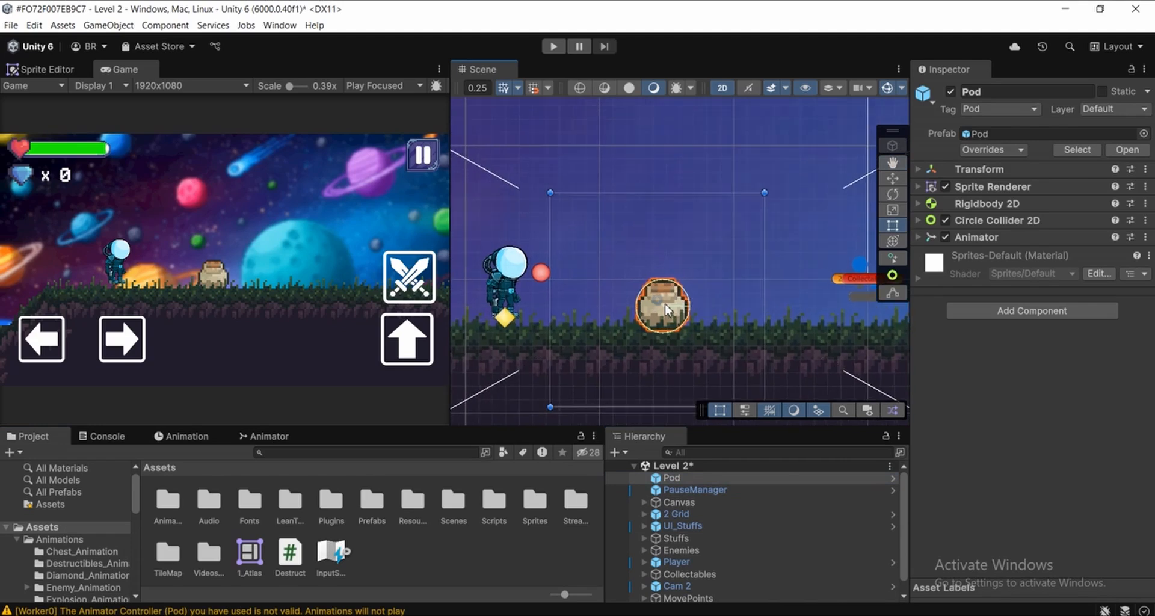
{"action": "scroll", "coordinate": [673, 303], "scroll_direction": "down", "scroll_amount": 2}
{"action": "scroll", "coordinate": [674, 305], "scroll_direction": "up", "scroll_amount": 2}
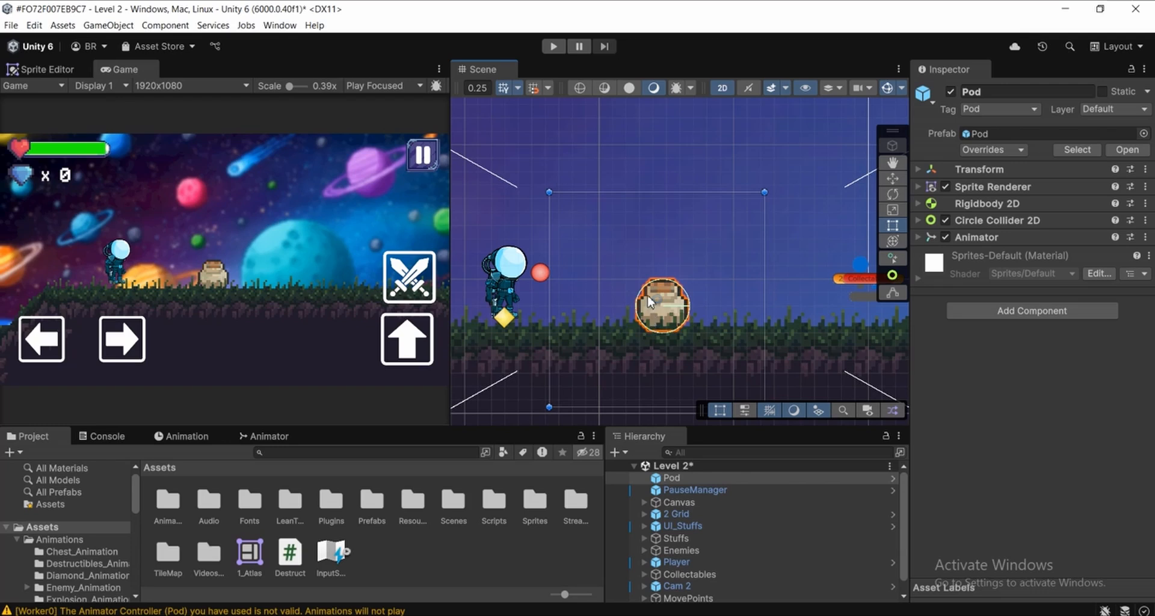
{"action": "mouse_move", "coordinate": [558, 301]}
{"action": "middle_mouse_down"}
{"action": "mouse_move", "coordinate": [590, 290]}
{"action": "mouse_move", "coordinate": [557, 291]}
{"action": "middle_mouse_up"}
{"action": "scroll", "coordinate": [592, 291], "scroll_direction": "up", "scroll_amount": 3}
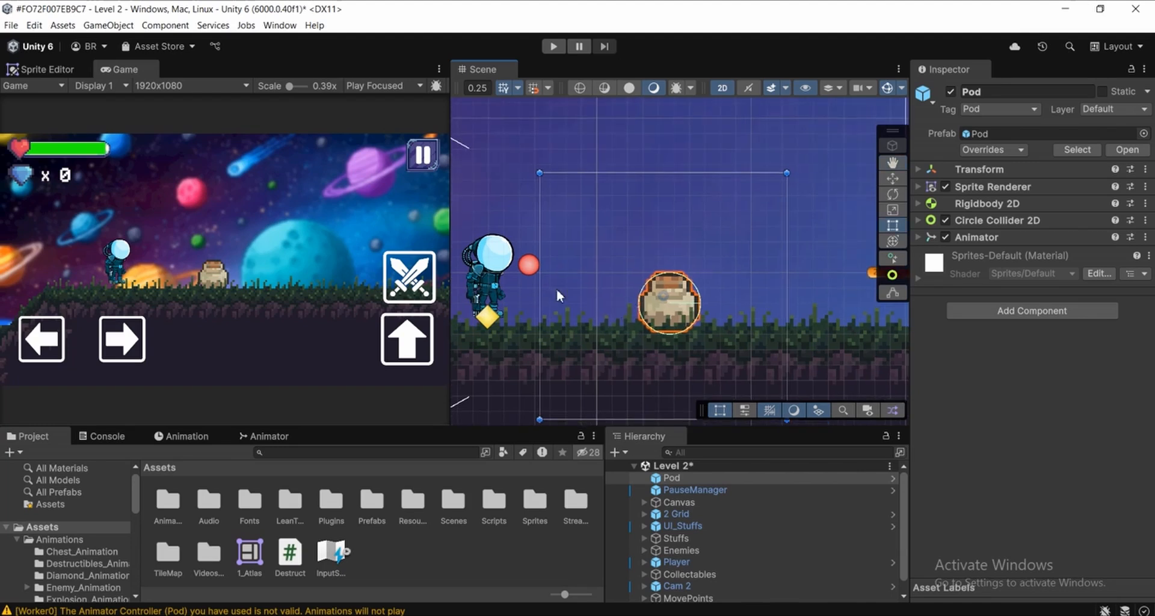
{"action": "scroll", "coordinate": [685, 299], "scroll_direction": "up", "scroll_amount": 3}
{"action": "middle_click_drag", "start_coordinate": [676, 267], "coordinate": [642, 273]}
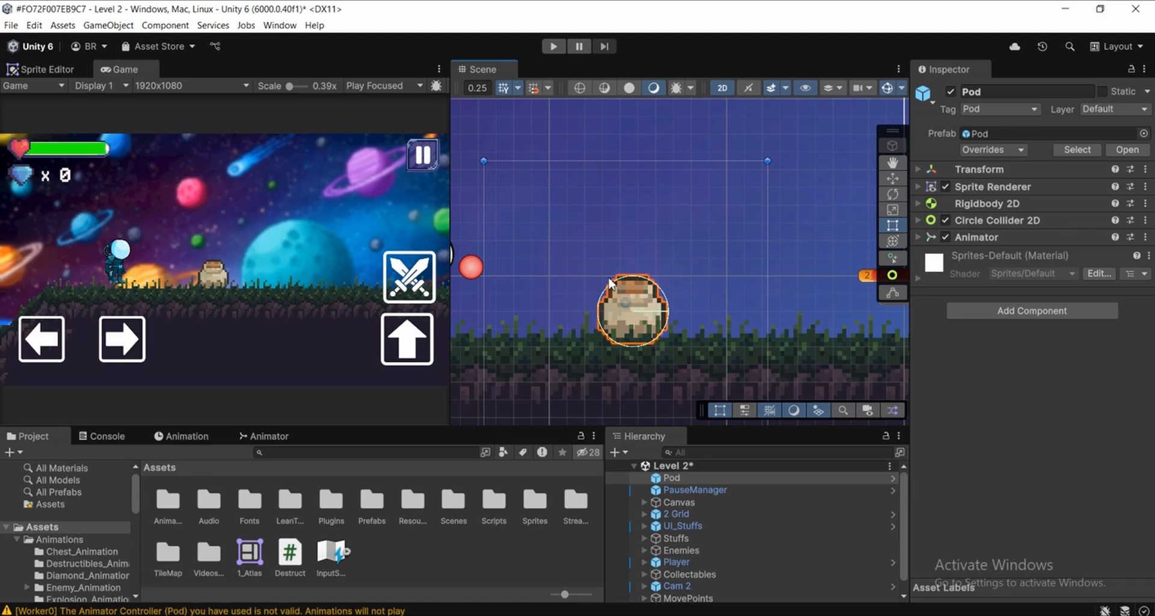
{"action": "scroll", "coordinate": [626, 310], "scroll_direction": "up", "scroll_amount": 1}
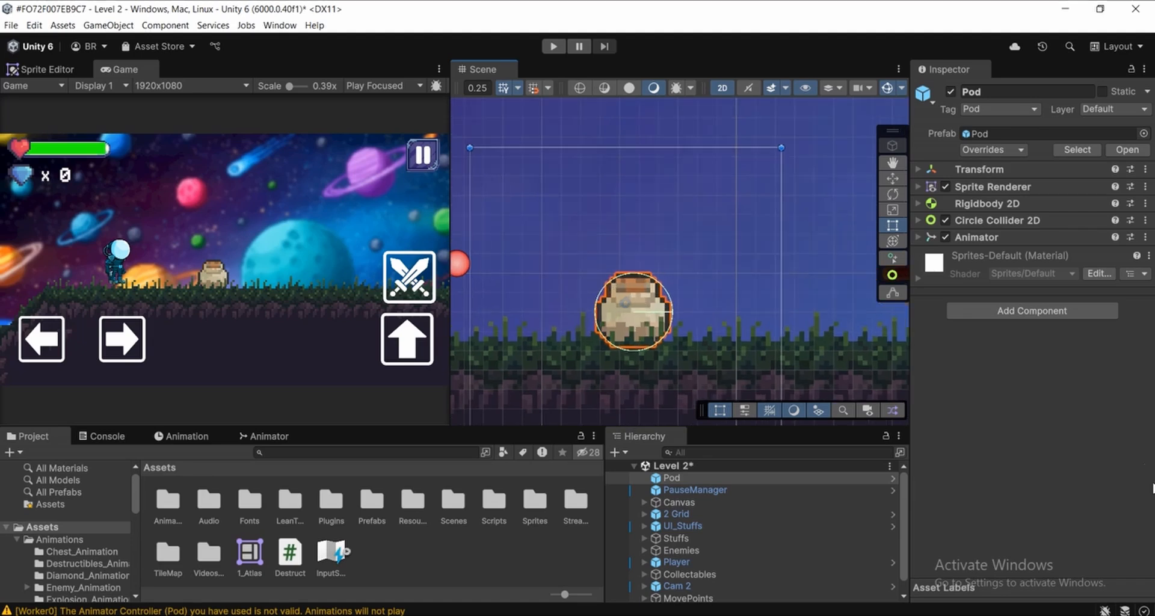
Collapse the Animations folder in the project assets and look through the folder tree
{"action": "left_click", "coordinate": [17, 540]}
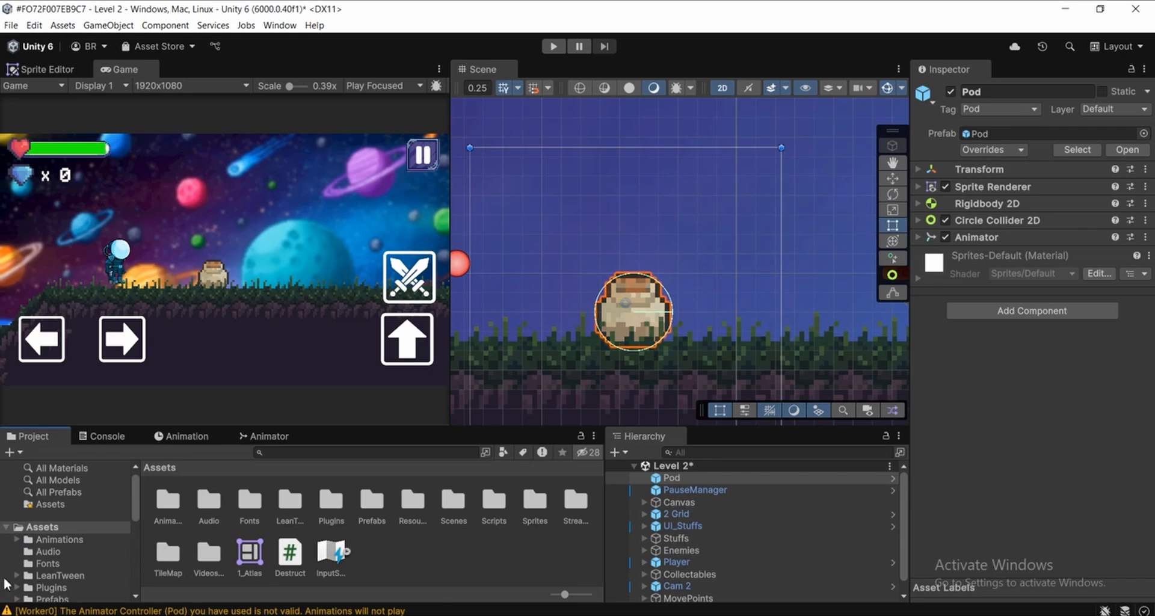
{"action": "scroll", "coordinate": [18, 494], "scroll_direction": "down", "scroll_amount": 1}
{"action": "scroll", "coordinate": [59, 524], "scroll_direction": "up", "scroll_amount": 1}
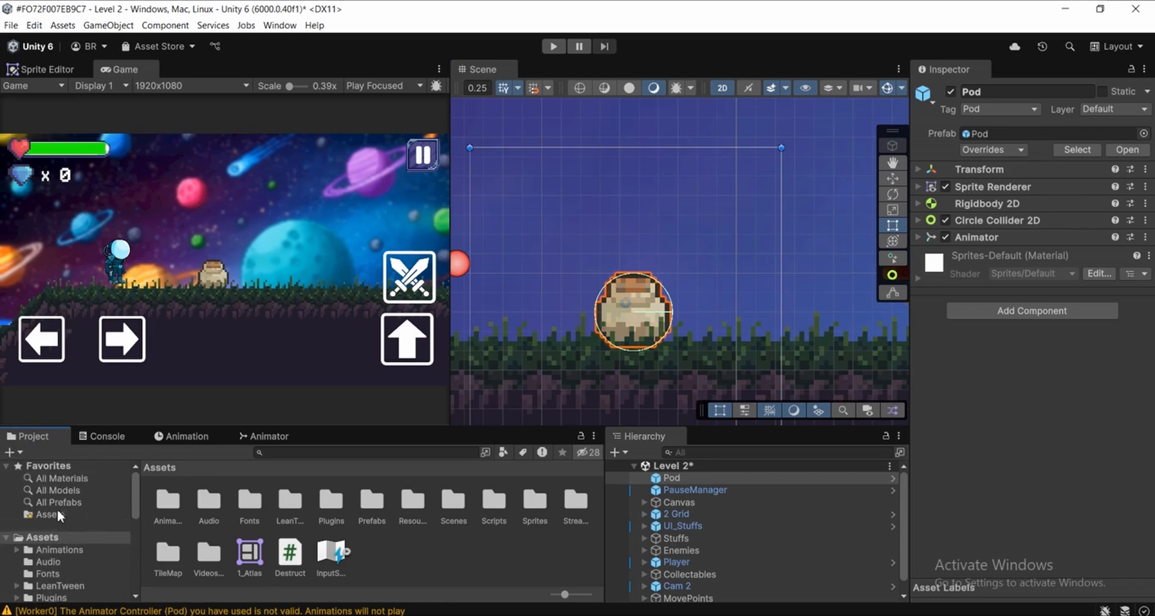
{"action": "scroll", "coordinate": [91, 565], "scroll_direction": "down", "scroll_amount": 1}
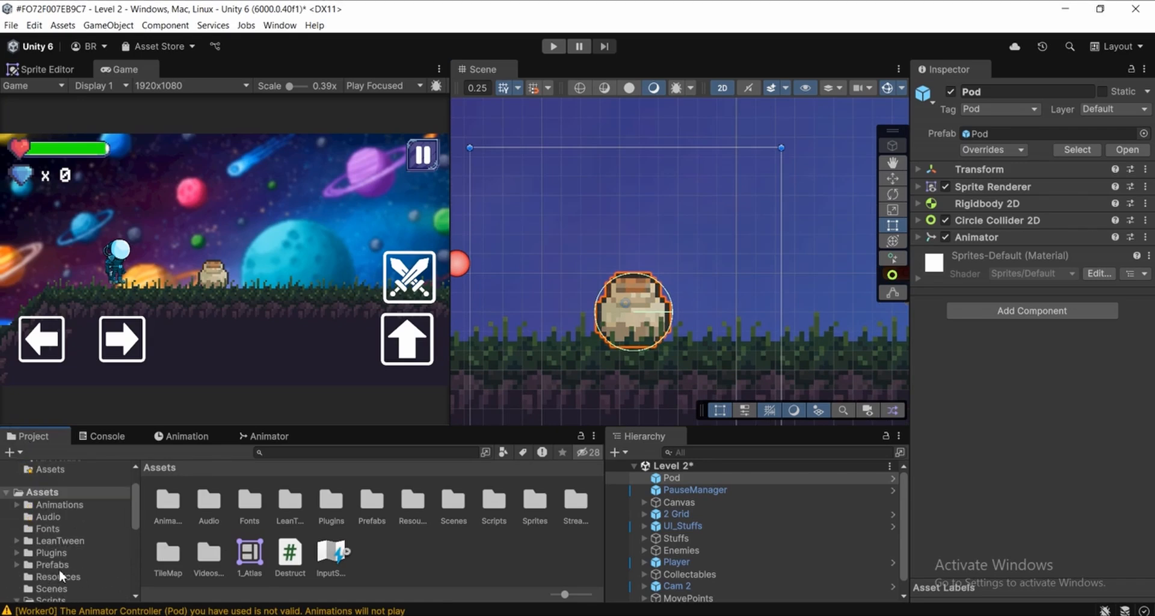
{"action": "scroll", "coordinate": [59, 575], "scroll_direction": "up", "scroll_amount": 1}
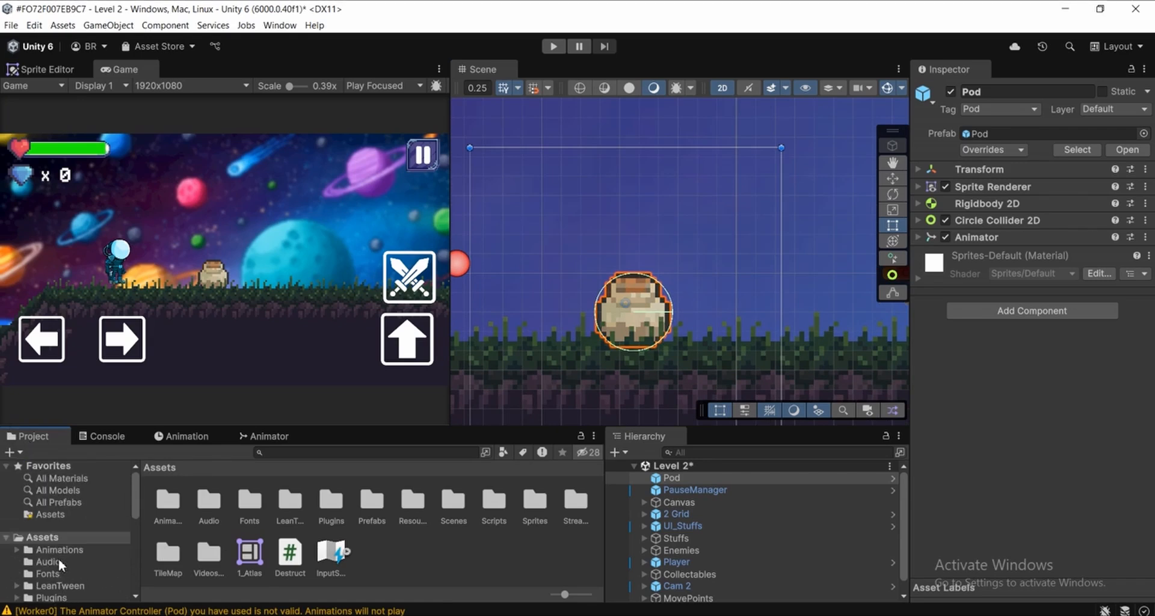
{"action": "right_click", "coordinate": [398, 551]}
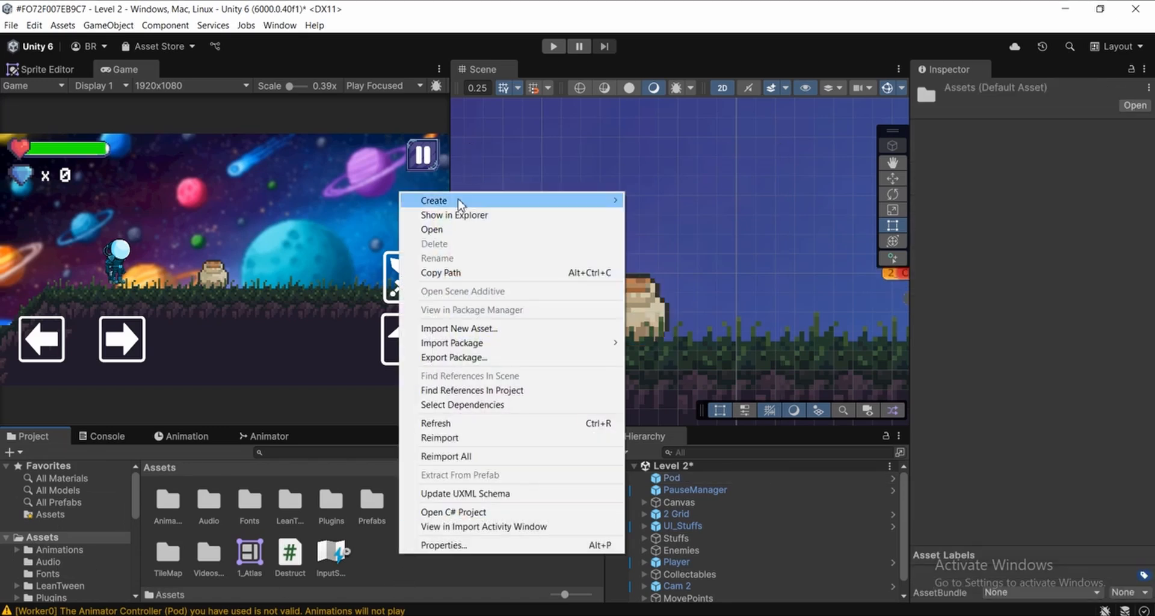
{"action": "mouse_move", "coordinate": [459, 200]}
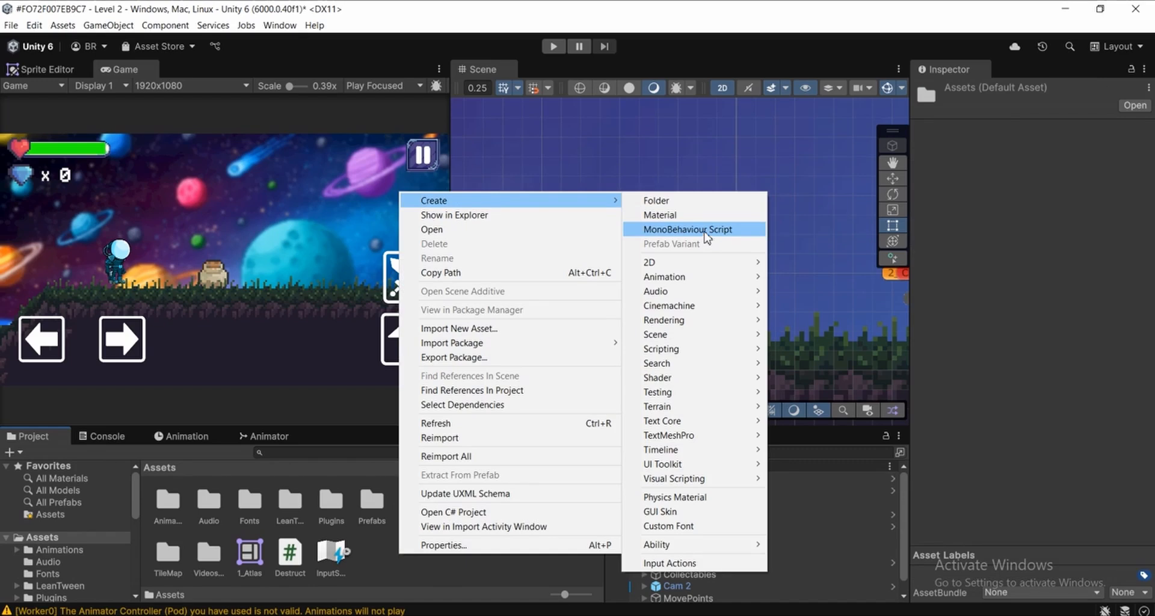
{"action": "left_click", "coordinate": [288, 564]}
{"action": "left_click", "coordinate": [373, 556]}
{"action": "left_click", "coordinate": [290, 555]}
{"action": "left_click", "coordinate": [413, 561]}
Attach the Destruct script to the Pod object and open the script in Visual Studio
{"action": "left_click", "coordinate": [687, 479]}
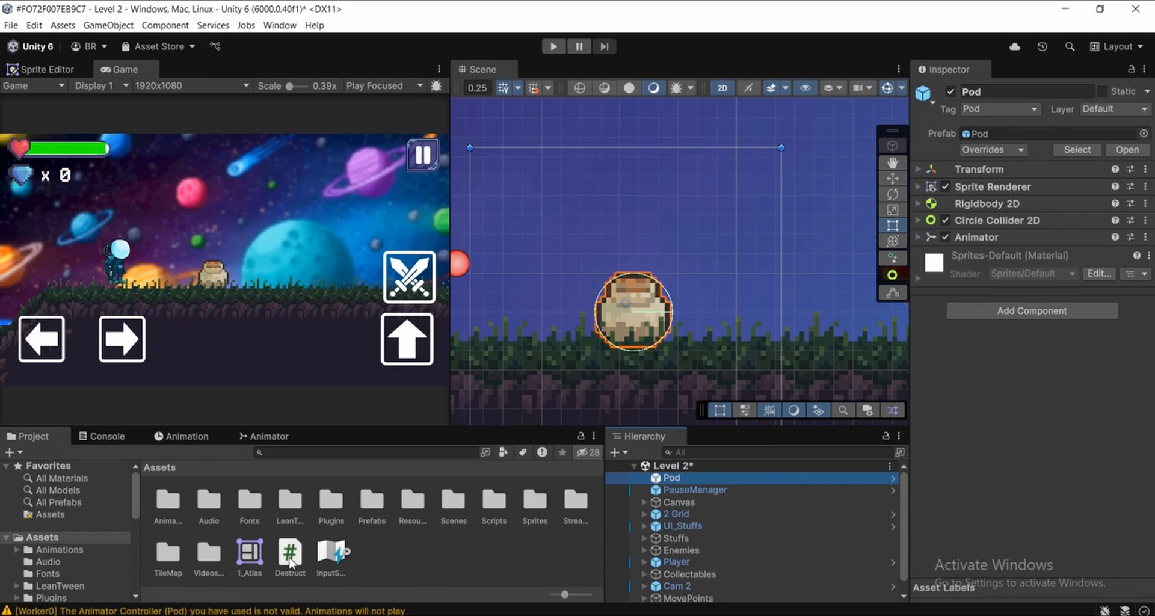
{"action": "left_click_drag", "start_coordinate": [291, 563], "coordinate": [1015, 262]}
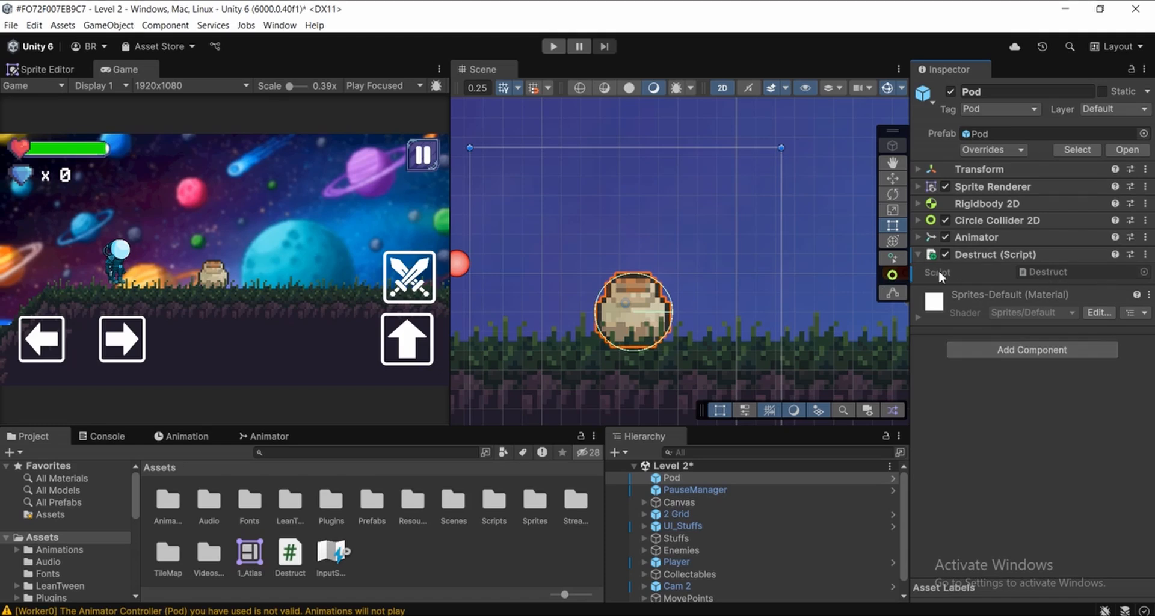
{"action": "left_click", "coordinate": [1059, 273]}
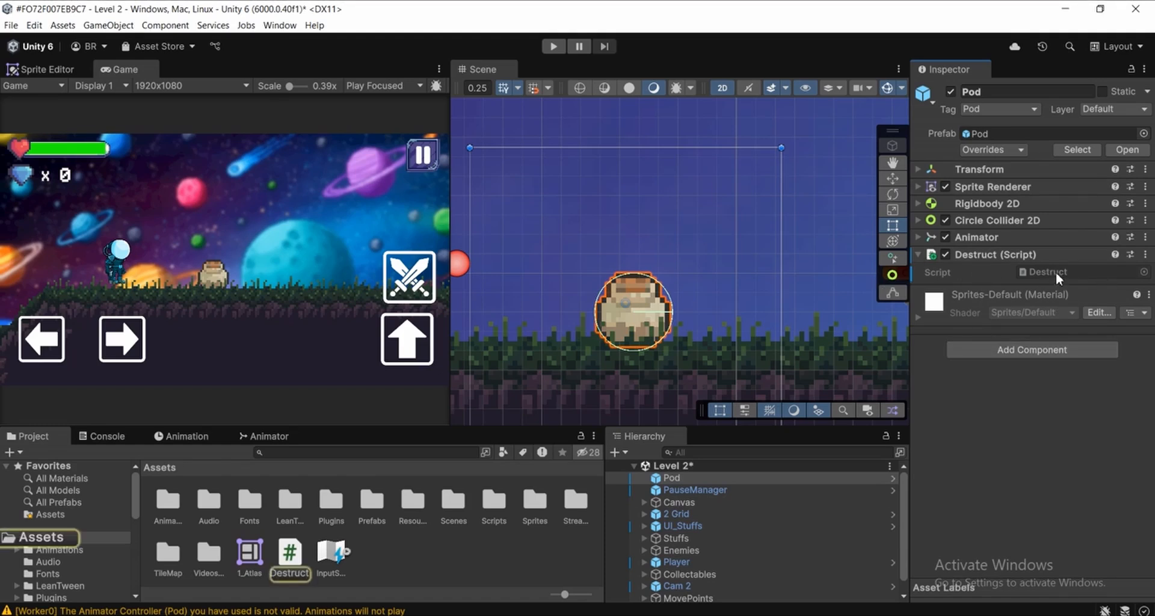
{"action": "double_click", "coordinate": [1057, 272]}
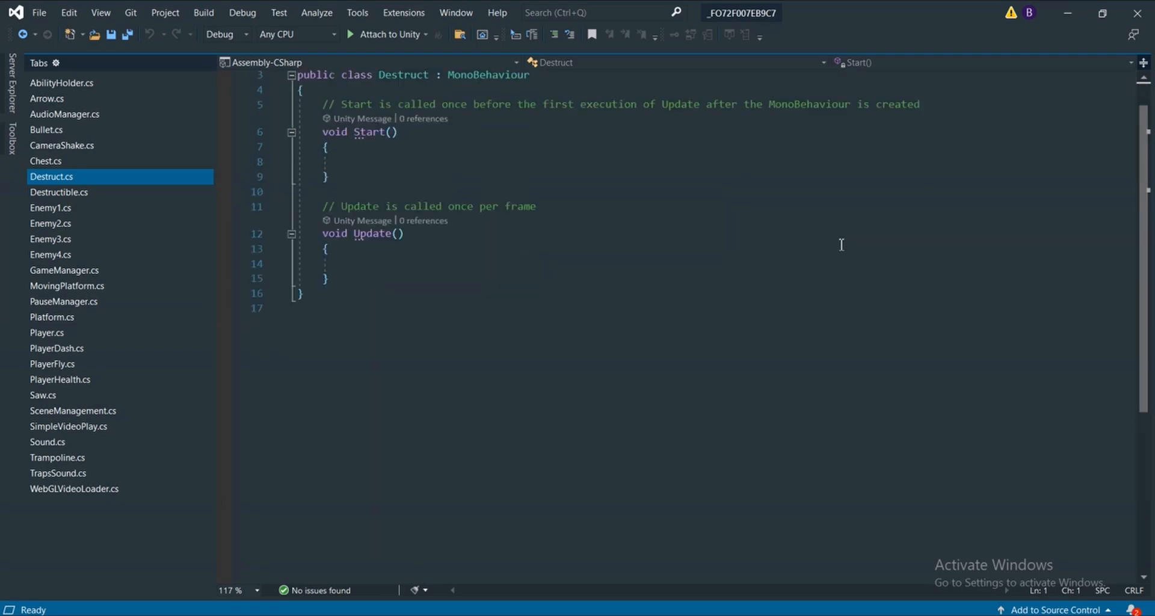
Switch back to Unity, expand the Prefabs folder and show the contents of its Other_Stuffs subfolder
{"action": "key", "text": "alt+Tab"}
{"action": "middle_click_drag", "start_coordinate": [661, 239], "coordinate": [764, 238]}
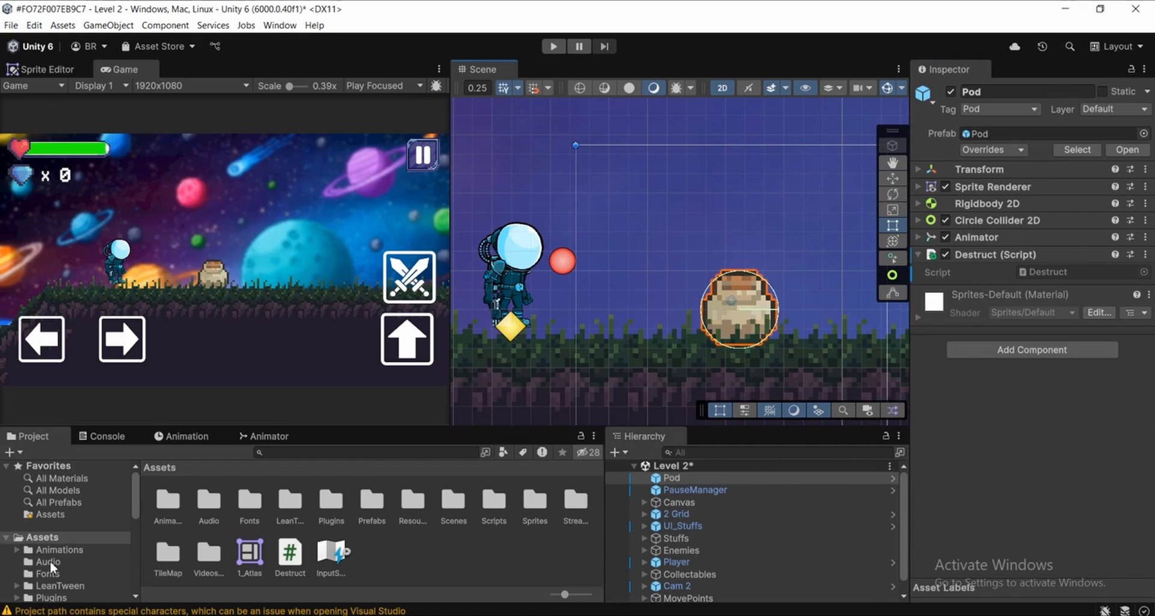
{"action": "scroll", "coordinate": [52, 547], "scroll_direction": "down", "scroll_amount": 3}
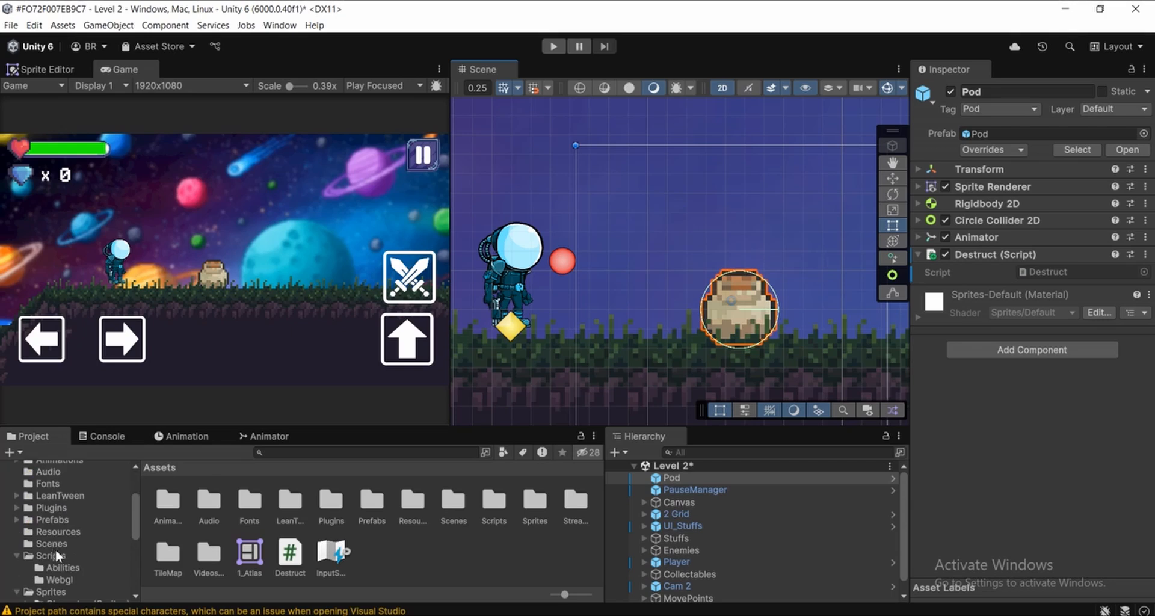
{"action": "left_click", "coordinate": [28, 521]}
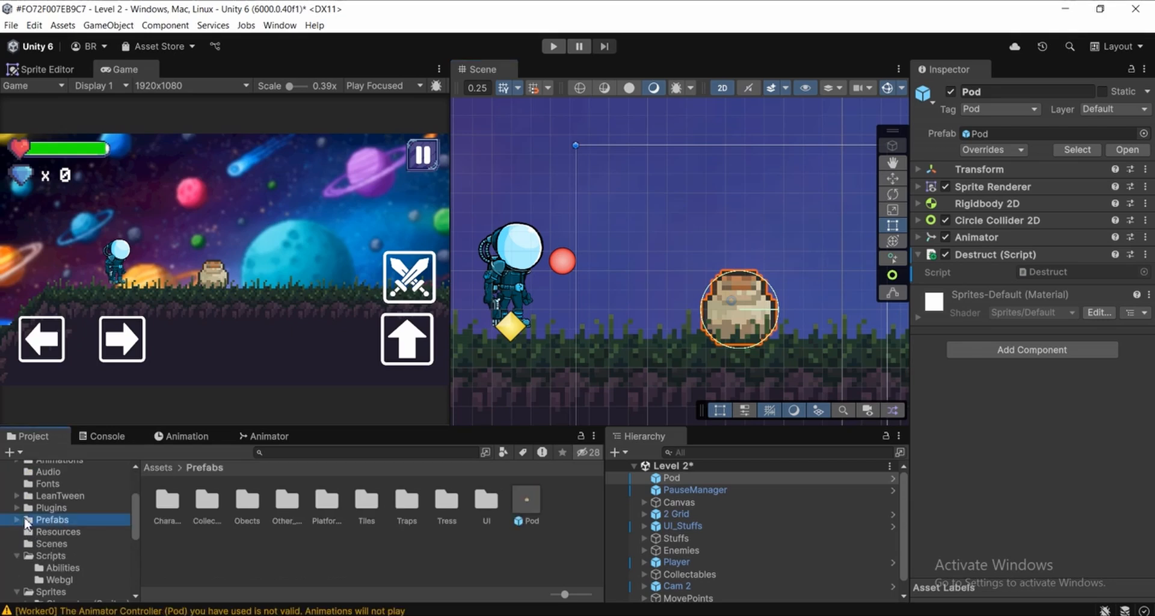
{"action": "left_click", "coordinate": [17, 520]}
{"action": "left_click", "coordinate": [77, 542]}
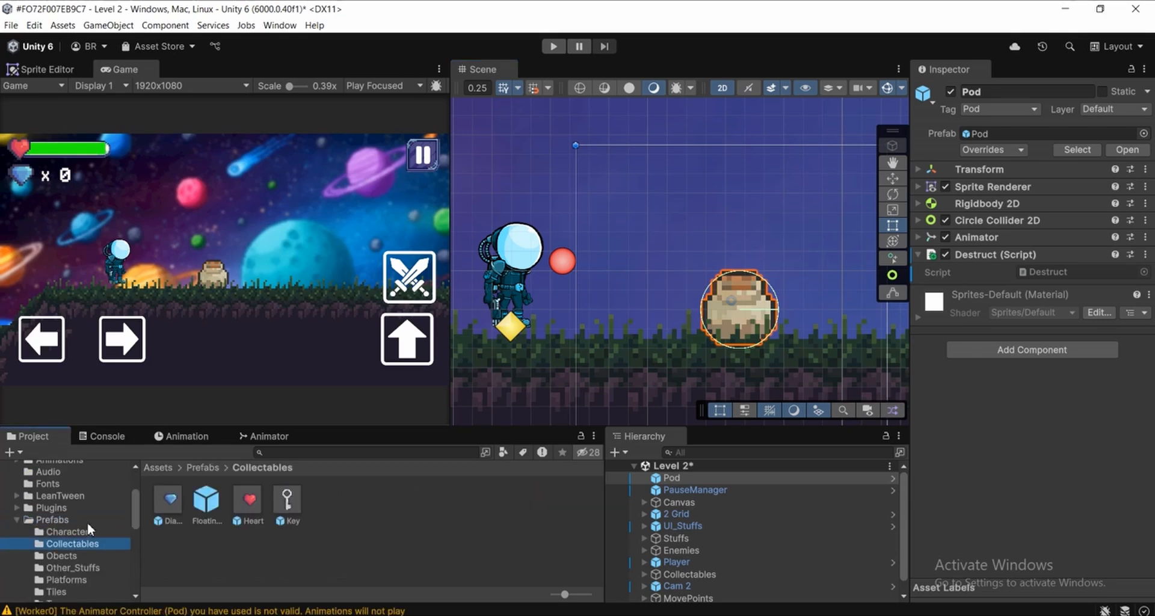
{"action": "scroll", "coordinate": [87, 559], "scroll_direction": "down", "scroll_amount": 3}
{"action": "left_click", "coordinate": [77, 479]}
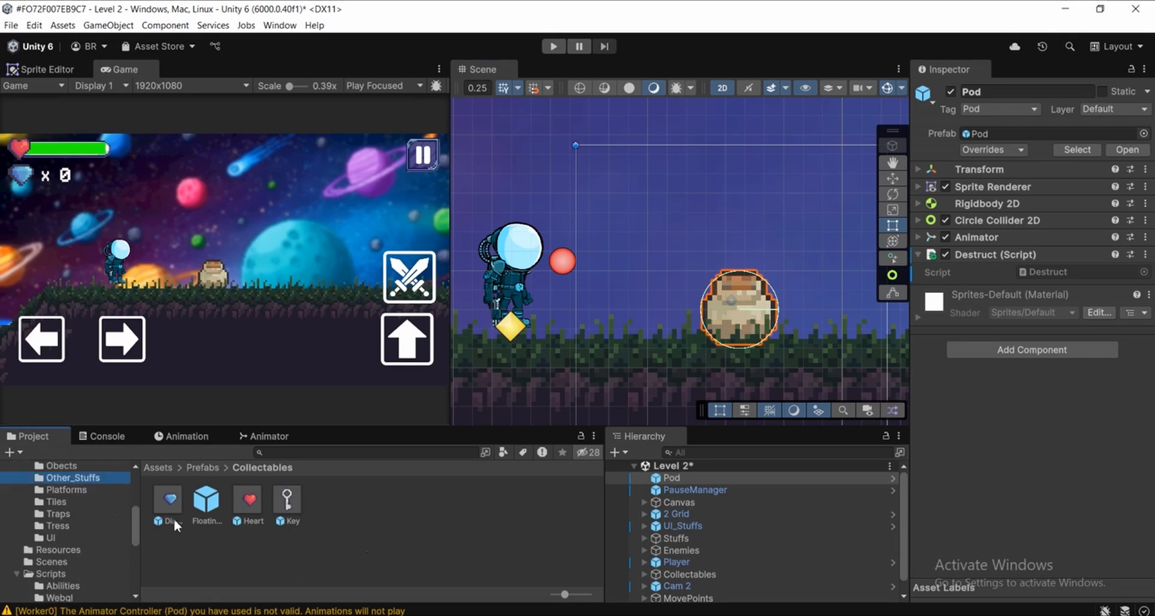
{"action": "left_click", "coordinate": [434, 535]}
{"action": "left_click", "coordinate": [574, 505]}
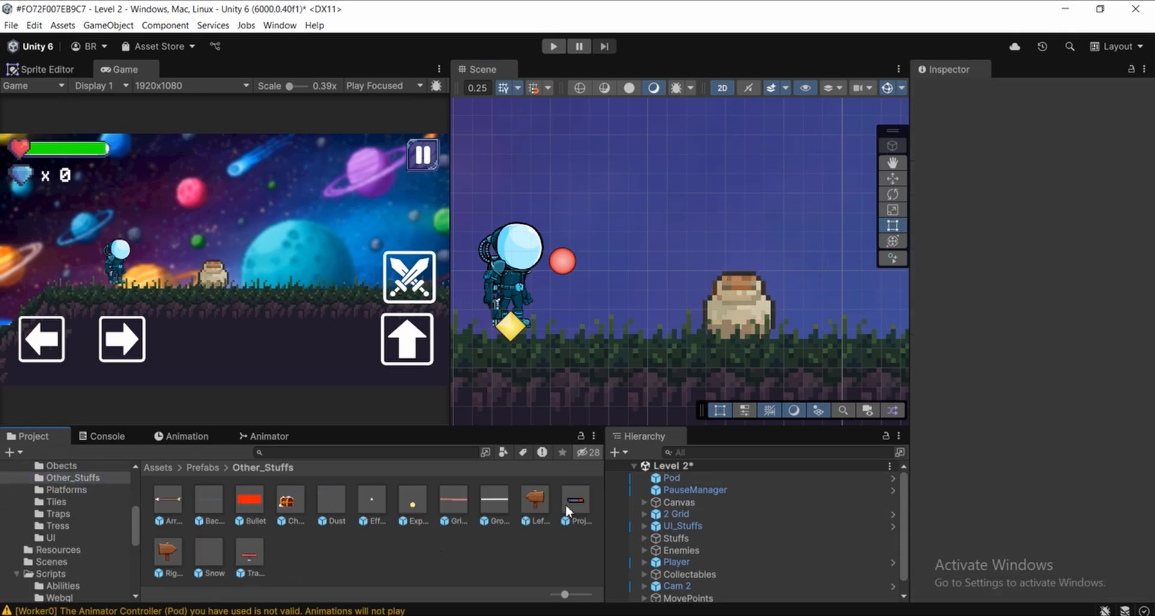
Look through the Other_Stuffs prefabs, including Trampoline, and inspect the Bullet prefab's tag and components
{"action": "left_click", "coordinate": [261, 551]}
{"action": "left_click", "coordinate": [410, 510]}
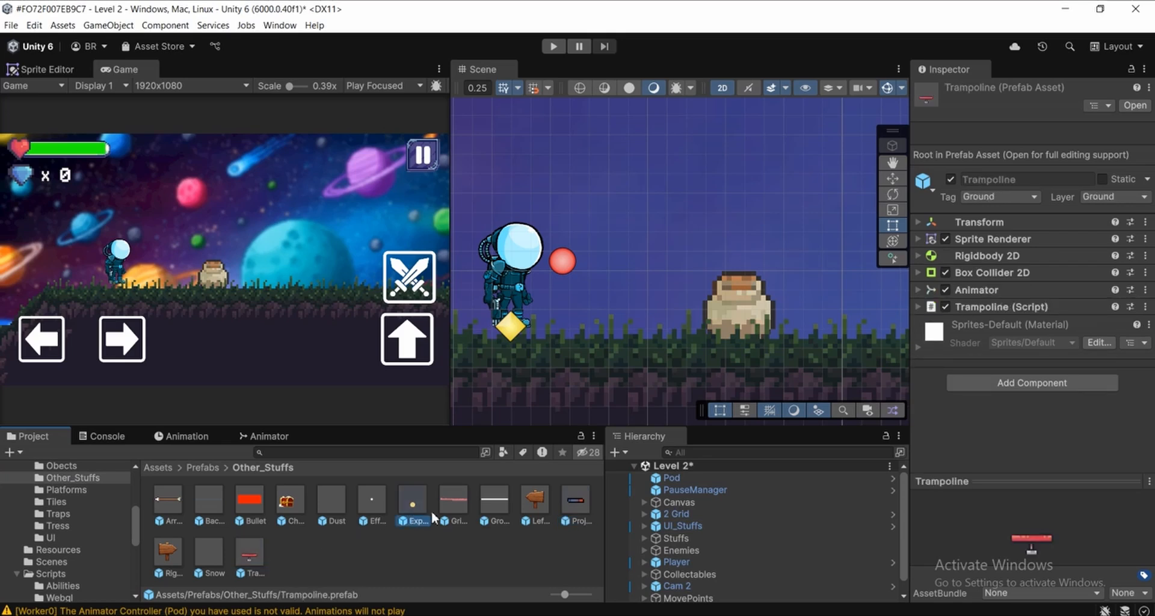
{"action": "left_click", "coordinate": [255, 507]}
{"action": "left_click", "coordinate": [315, 551]}
{"action": "left_click", "coordinate": [251, 501]}
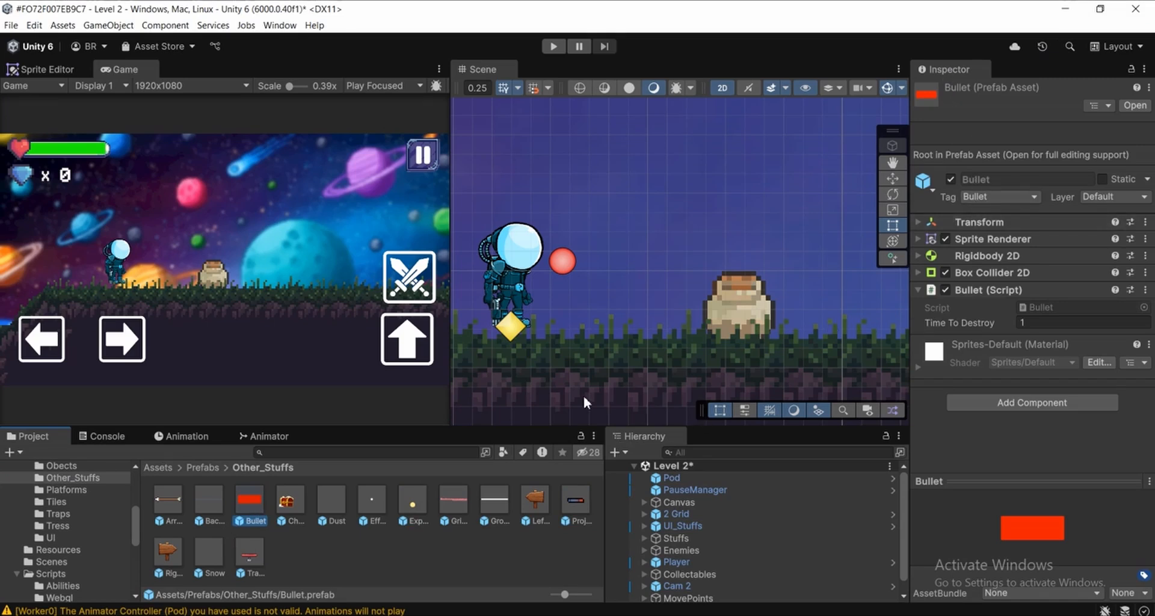
{"action": "scroll", "coordinate": [611, 343], "scroll_direction": "up", "scroll_amount": 2}
{"action": "mouse_move", "coordinate": [622, 300]}
{"action": "middle_mouse_down"}
{"action": "mouse_move", "coordinate": [616, 323]}
{"action": "mouse_move", "coordinate": [550, 272]}
{"action": "mouse_move", "coordinate": [615, 311]}
{"action": "mouse_move", "coordinate": [653, 315]}
{"action": "mouse_move", "coordinate": [609, 311]}
{"action": "middle_mouse_up"}
{"action": "scroll", "coordinate": [724, 277], "scroll_direction": "up", "scroll_amount": 2}
{"action": "scroll", "coordinate": [669, 317], "scroll_direction": "down", "scroll_amount": 2}
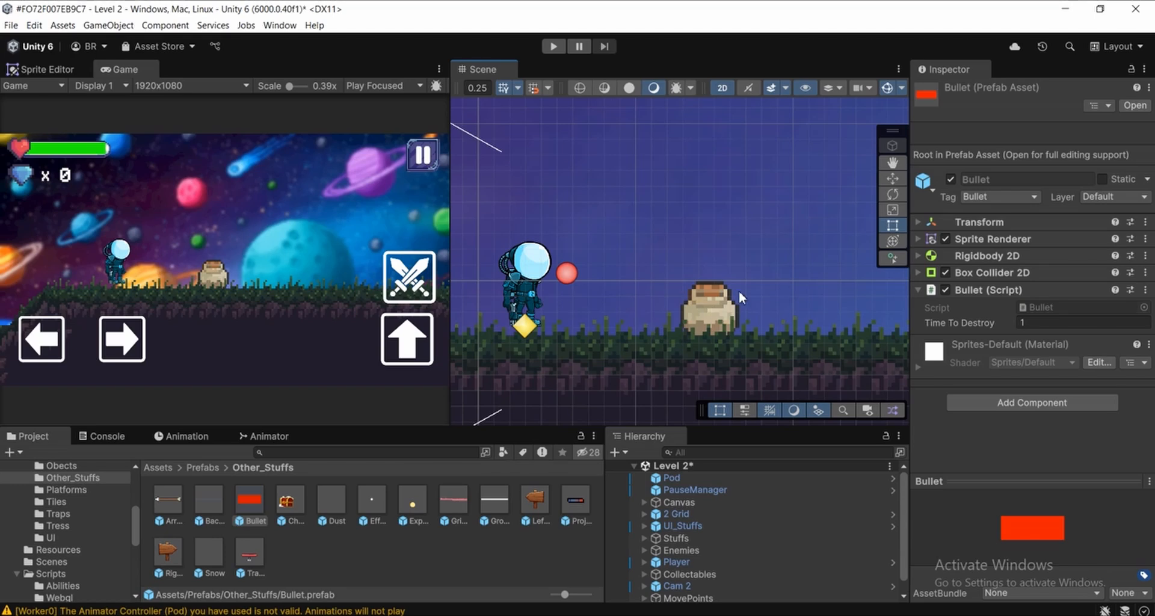
{"action": "scroll", "coordinate": [735, 294], "scroll_direction": "down", "scroll_amount": 1}
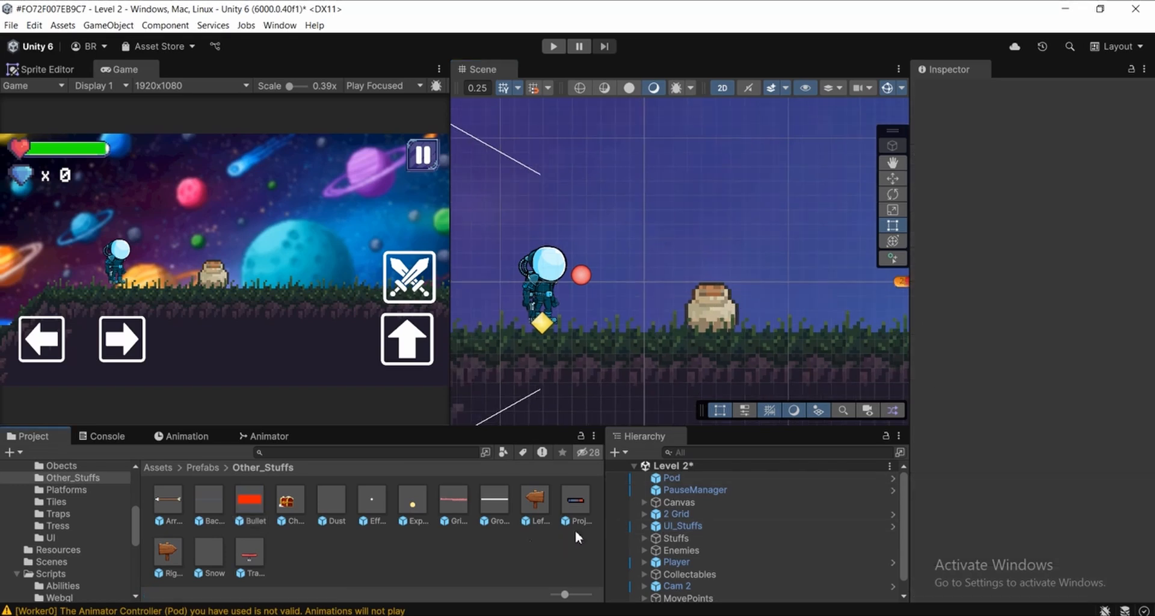
Open the Pod object's Destruct script in Visual Studio and delete the Update method with its comment
{"action": "left_click", "coordinate": [692, 478]}
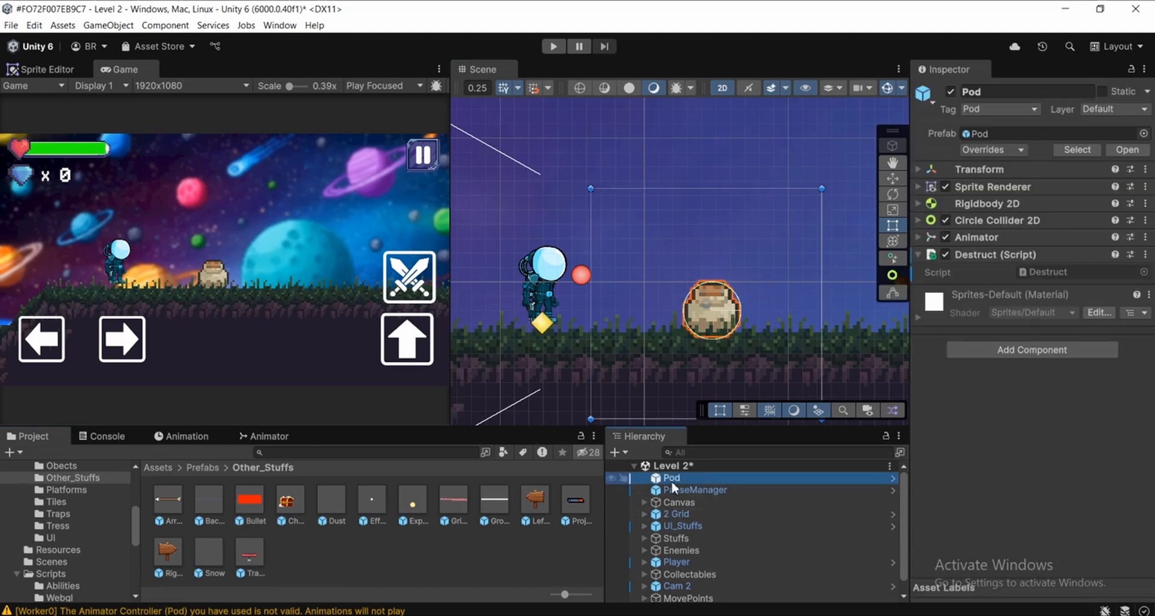
{"action": "double_click", "coordinate": [1030, 272]}
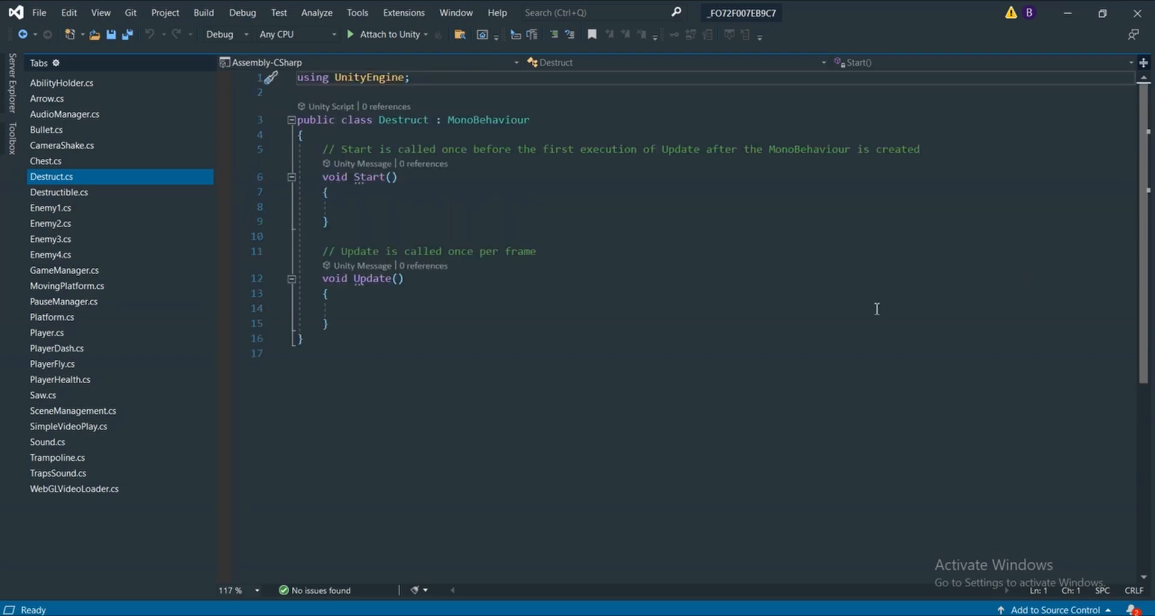
{"action": "left_click", "coordinate": [408, 136]}
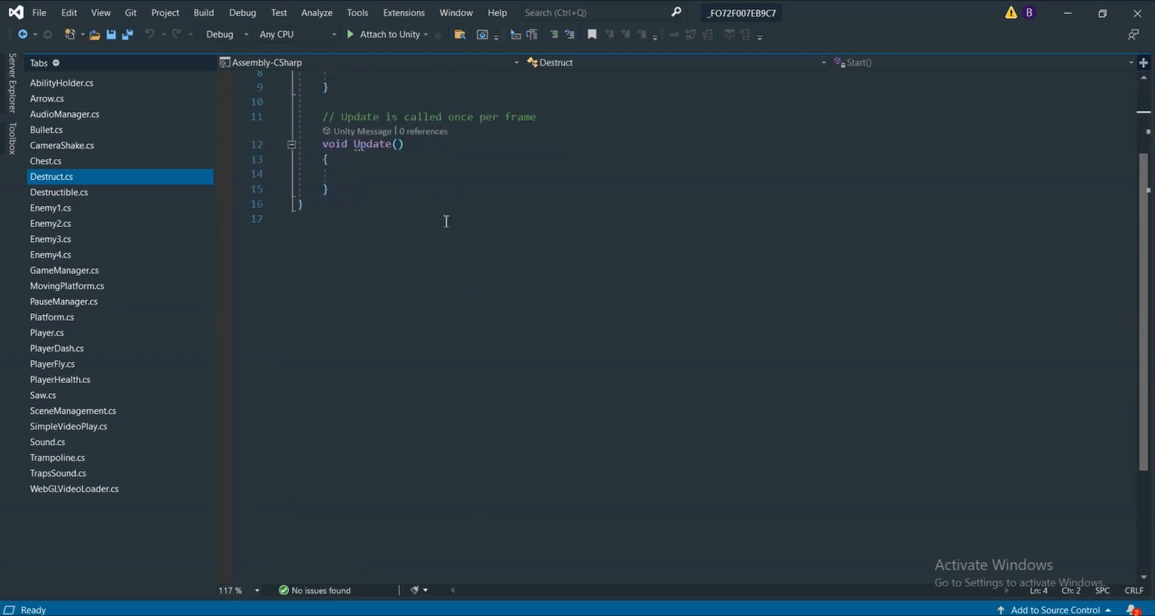
{"action": "left_click_drag", "start_coordinate": [345, 323], "coordinate": [323, 251]}
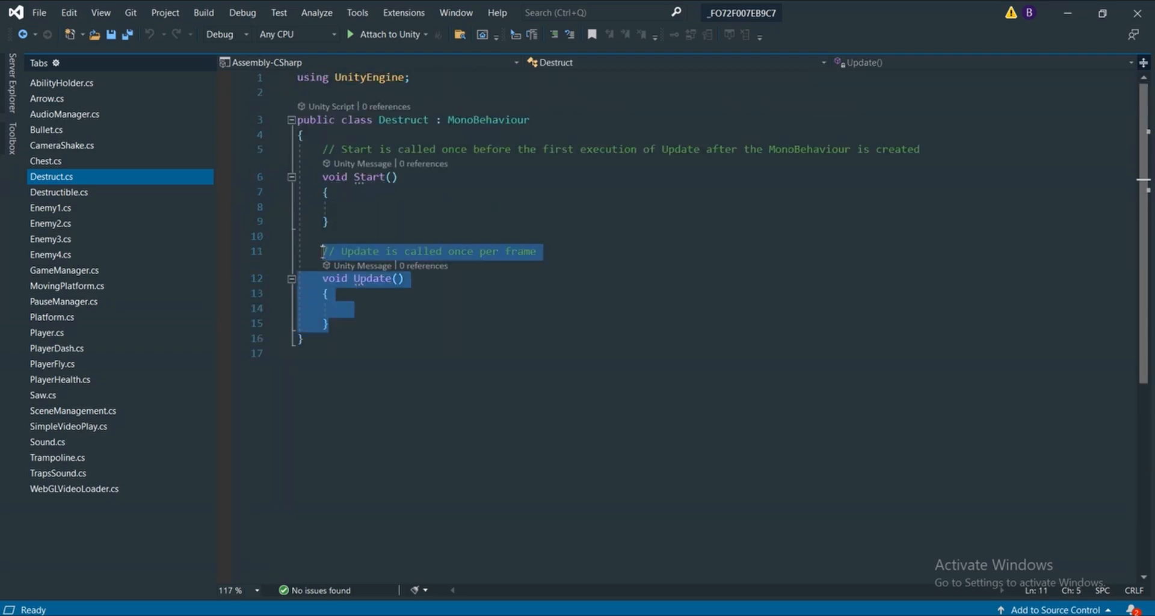
{"action": "key", "text": "Delete"}
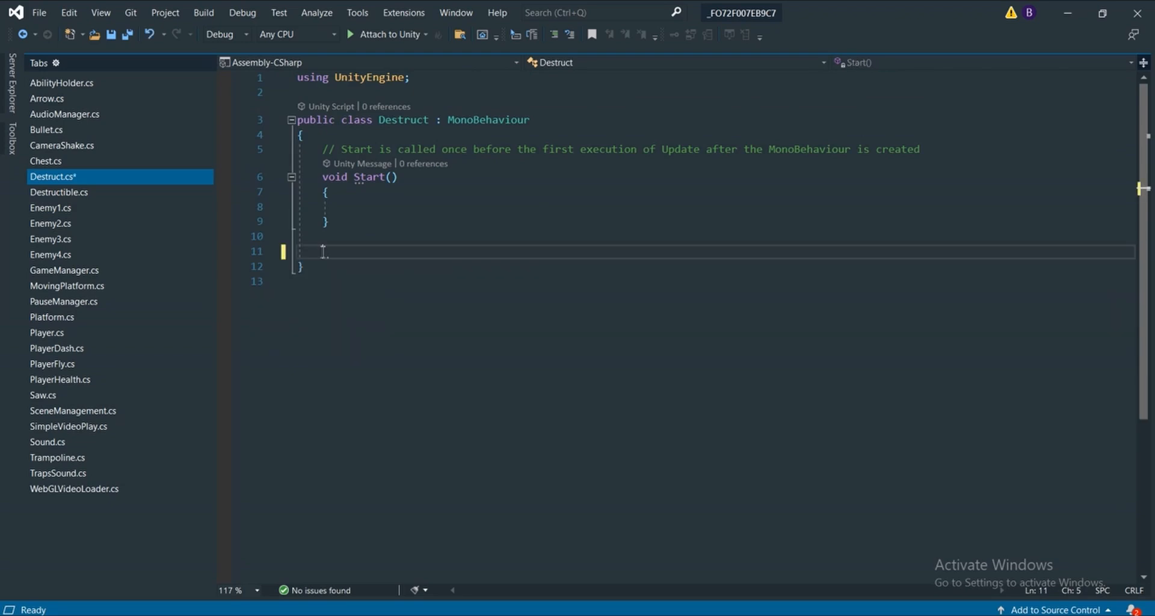
Add a private OnTriggerEnter2D(Collider2D collision) method below Start in the Destruct class
{"action": "type", "text": "OnTrigger"}
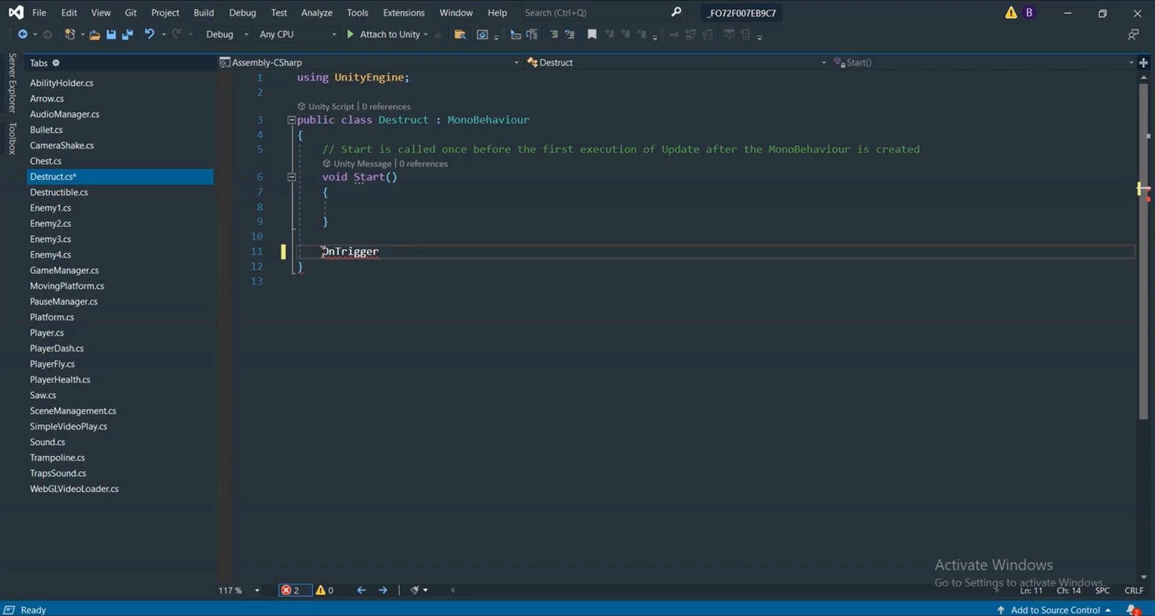
{"action": "type", "text": "E"}
{"action": "key", "text": "BackSpace"}
{"action": "key", "text": "BackSpace"}
{"action": "key", "text": "Down"}
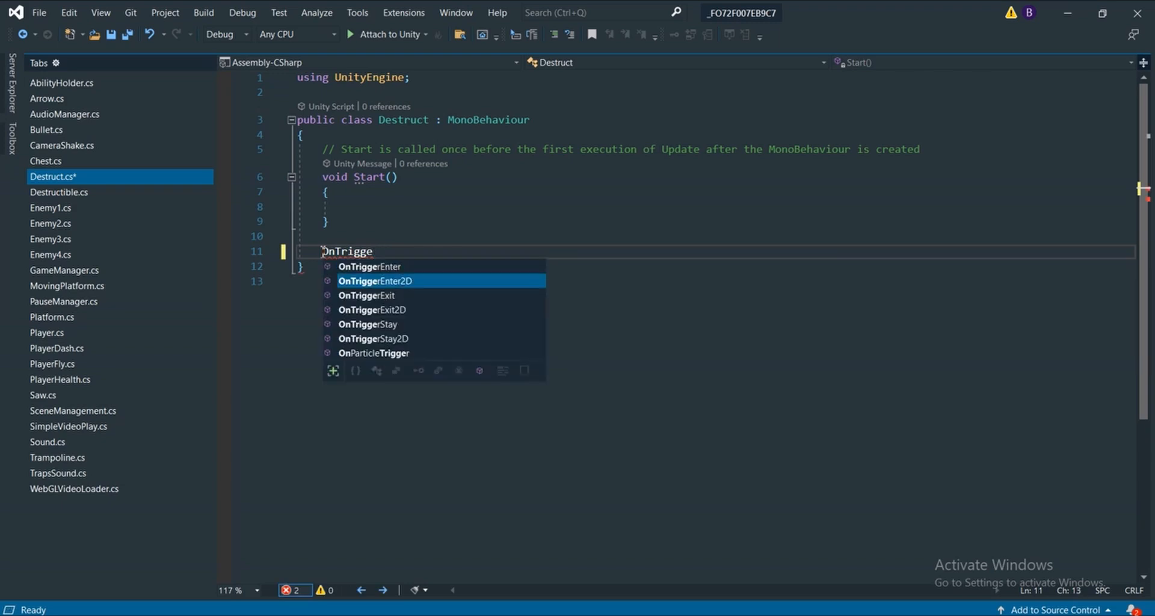
{"action": "key", "text": "Tab"}
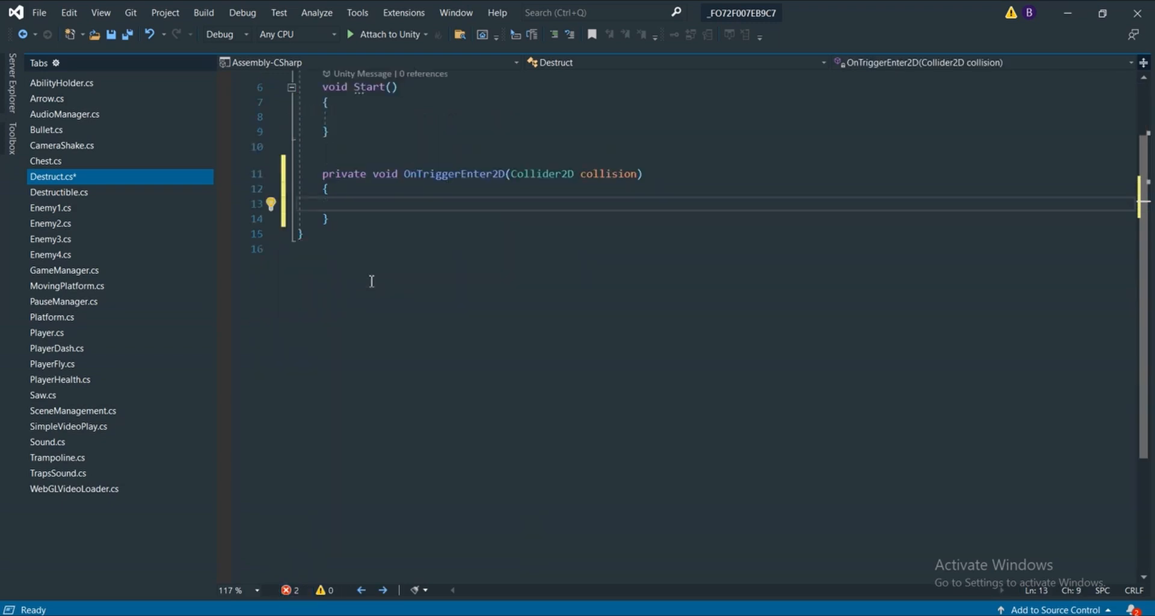
{"action": "left_click_drag", "start_coordinate": [340, 312], "coordinate": [324, 266]}
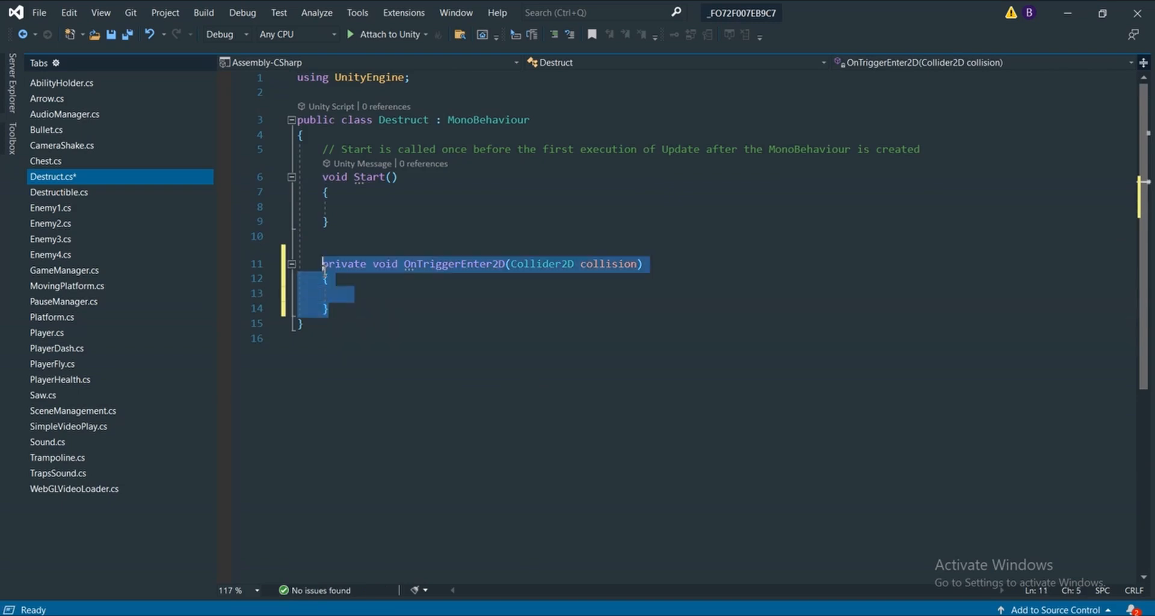
{"action": "left_click", "coordinate": [423, 286]}
Switch to Unity and inspect the Box Collider 2D trigger setting of the Bullet prefab in Prefabs/Other_Stuffs
{"action": "key", "text": "alt+Tab"}
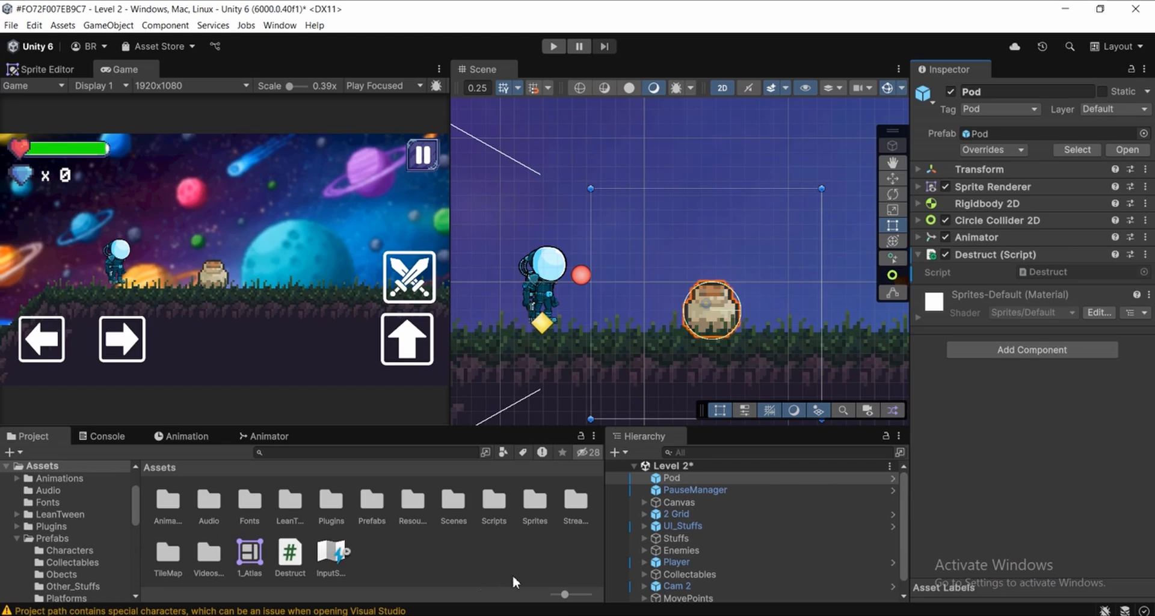
{"action": "left_click", "coordinate": [53, 538]}
{"action": "left_click", "coordinate": [79, 585]}
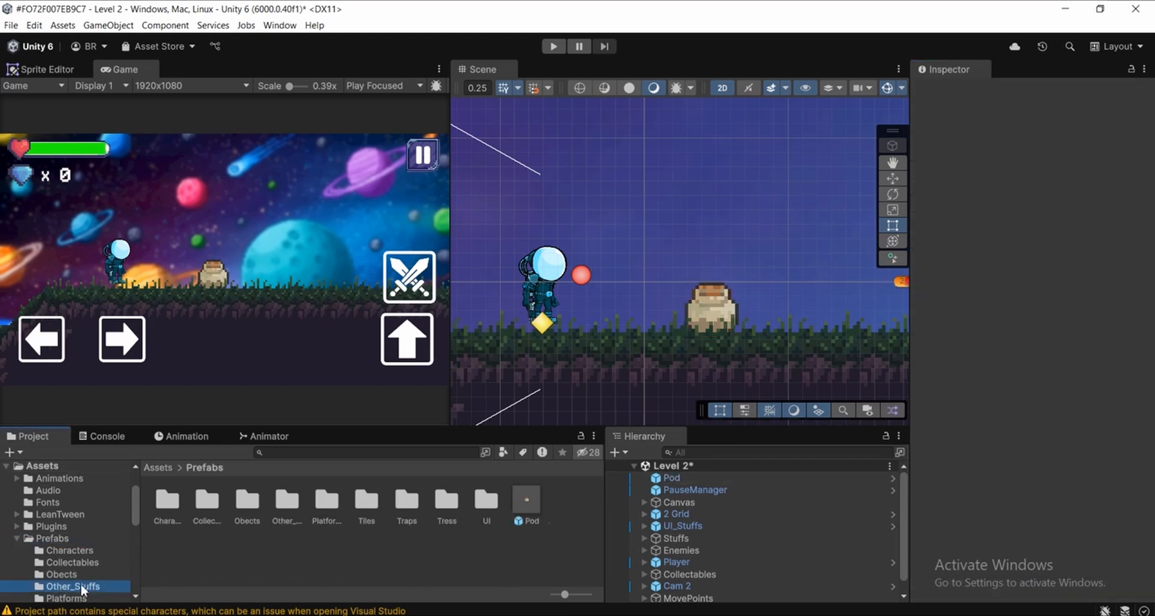
{"action": "left_click", "coordinate": [245, 504]}
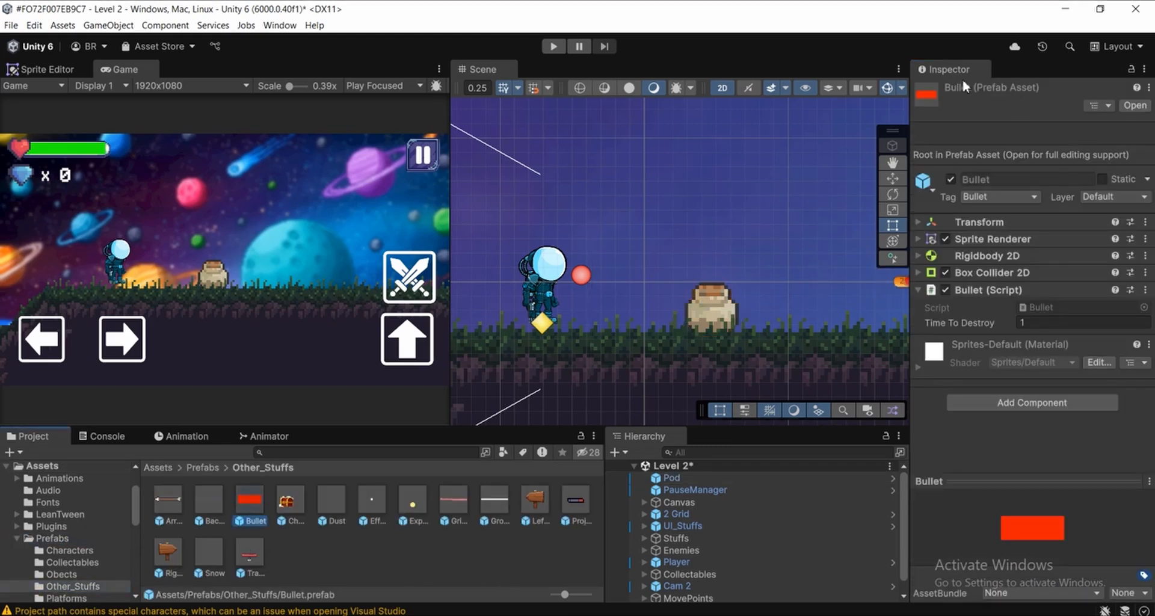
{"action": "left_click", "coordinate": [993, 273]}
{"action": "scroll", "coordinate": [981, 321], "scroll_direction": "down", "scroll_amount": 4}
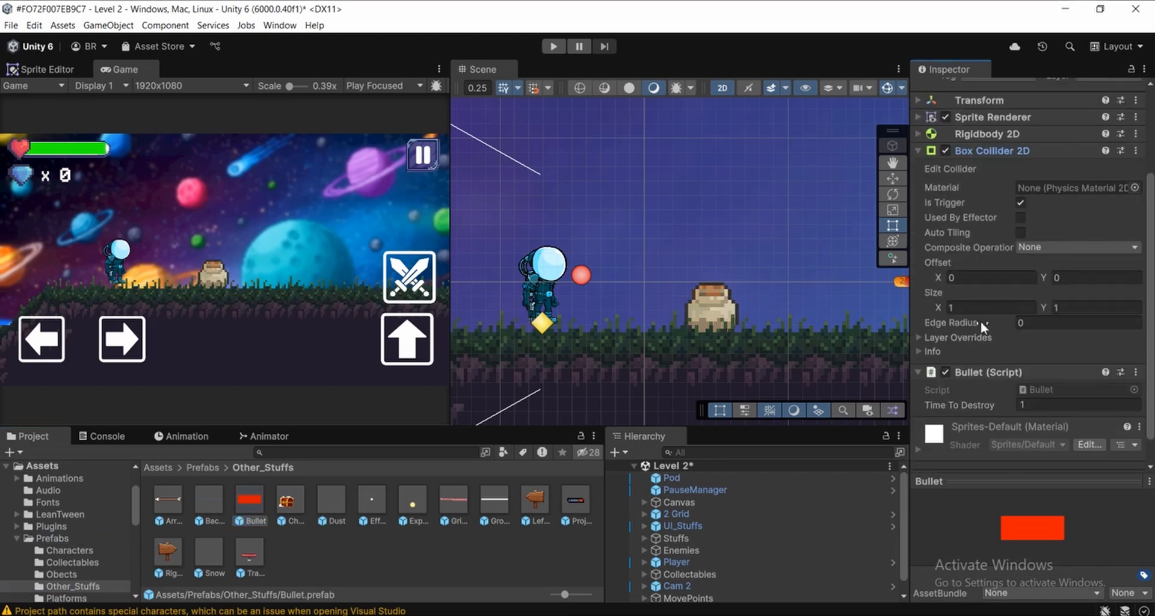
{"action": "scroll", "coordinate": [952, 233], "scroll_direction": "up", "scroll_amount": 3}
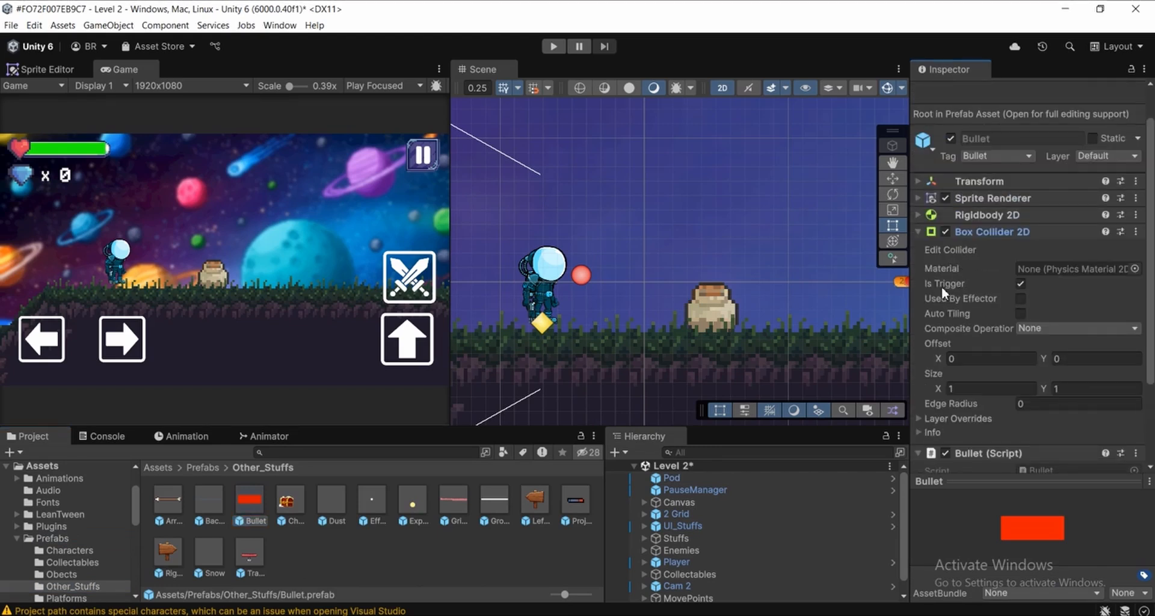
{"action": "left_click", "coordinate": [977, 233]}
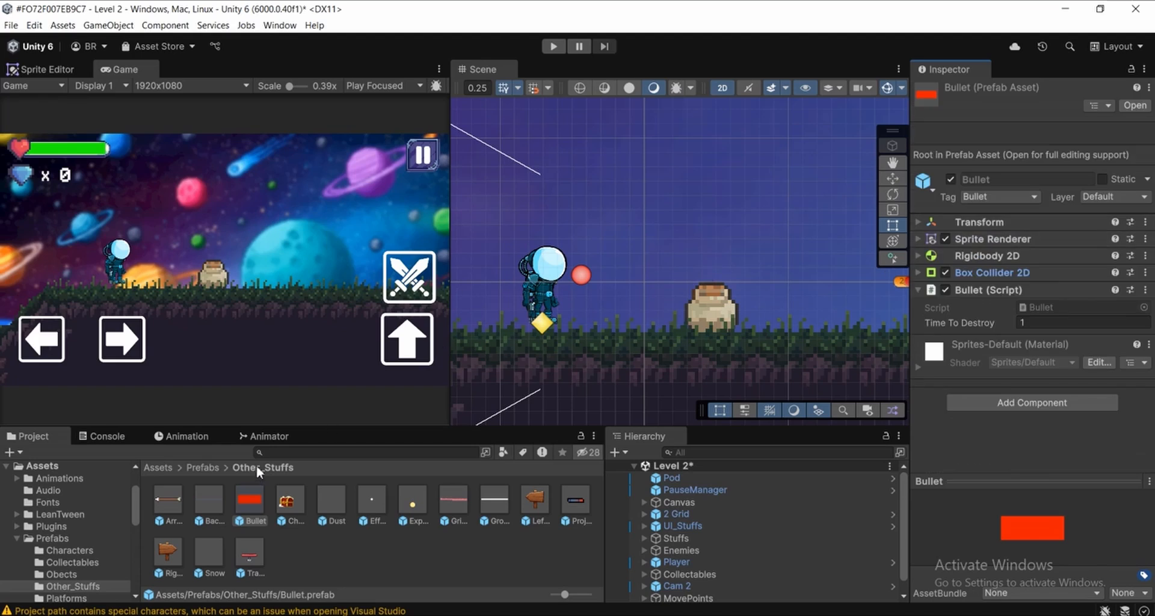
{"action": "middle_click_drag", "start_coordinate": [775, 319], "coordinate": [783, 320]}
{"action": "scroll", "coordinate": [540, 290], "scroll_direction": "up", "scroll_amount": 1}
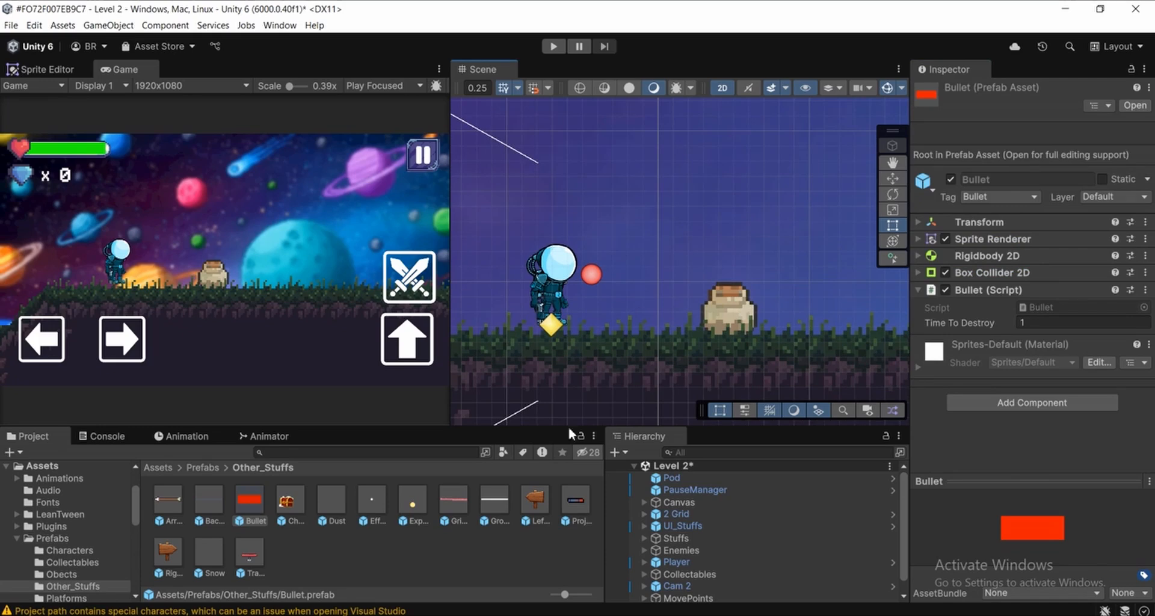
Switch back to Visual Studio and insert an if block with an empty condition inside OnTriggerEnter2D
{"action": "key", "text": "alt+Tab"}
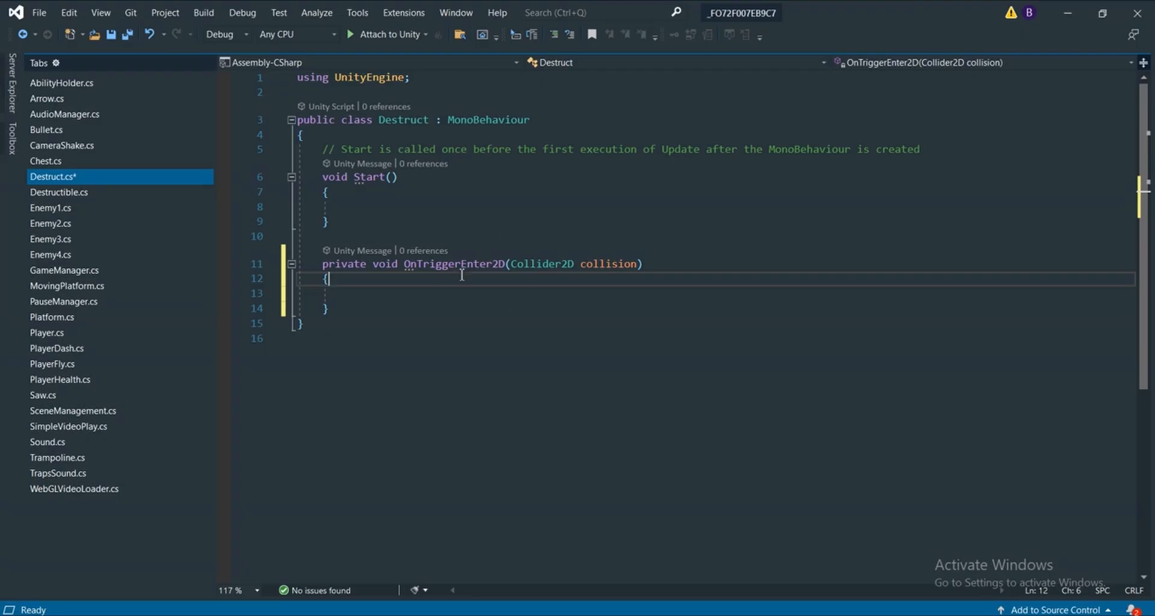
{"action": "left_click_drag", "start_coordinate": [334, 310], "coordinate": [323, 265]}
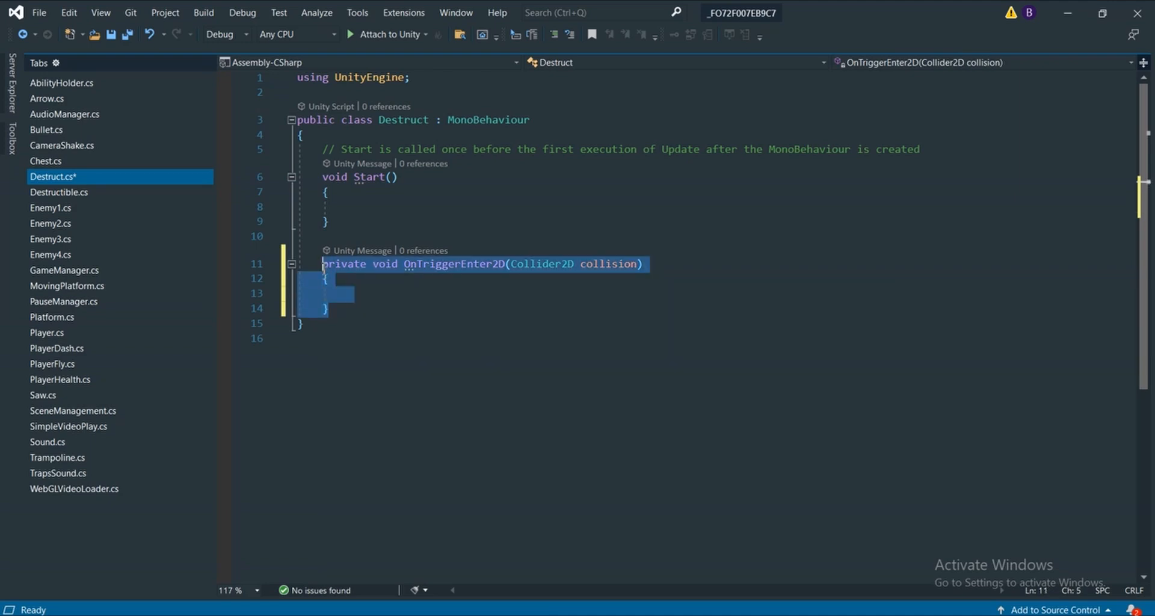
{"action": "left_click", "coordinate": [408, 294]}
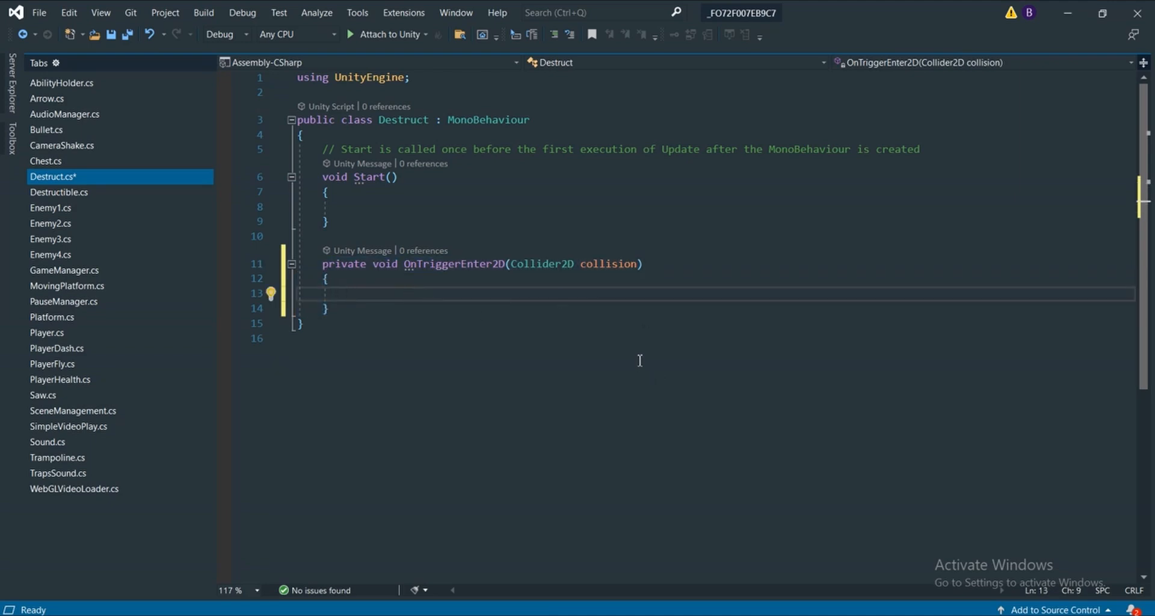
{"action": "double_click", "coordinate": [582, 263]}
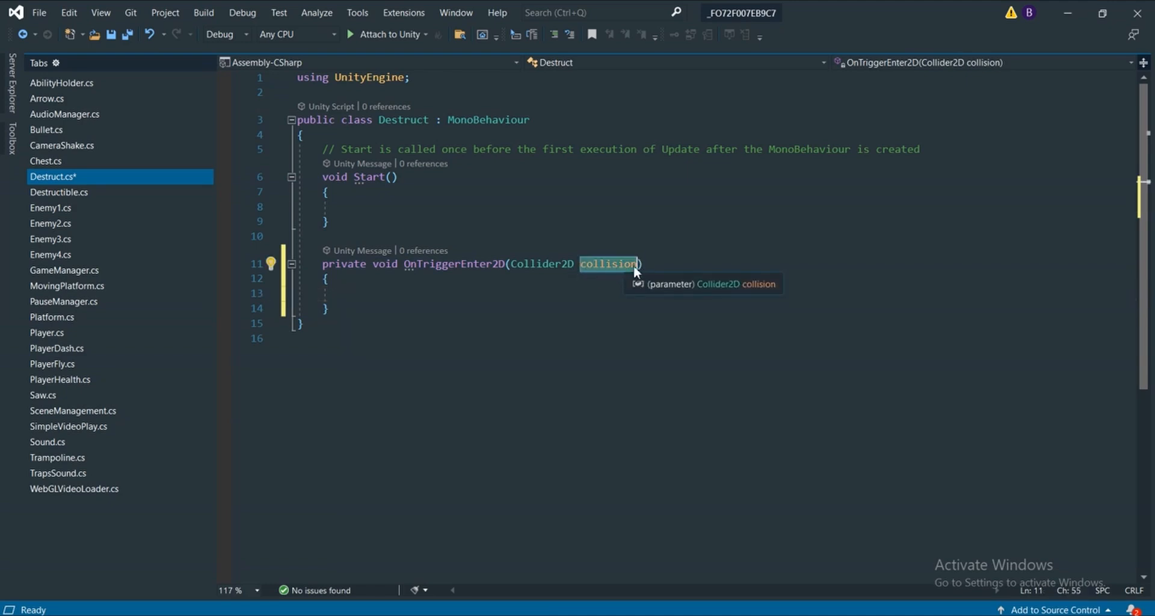
{"action": "left_click", "coordinate": [466, 294]}
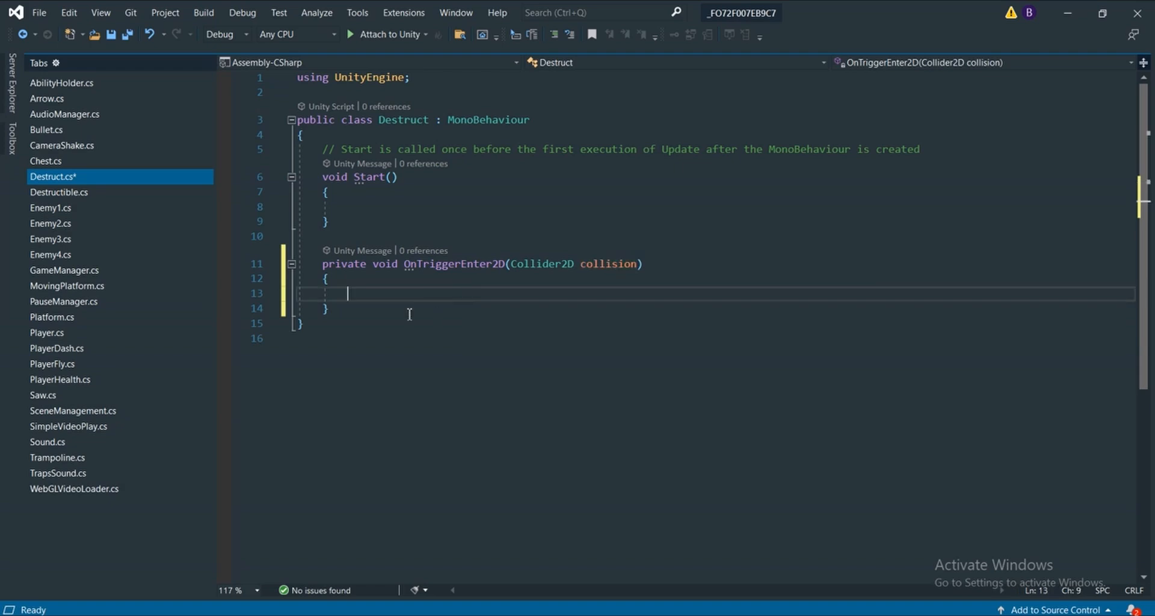
{"action": "type", "text": "if () {"}
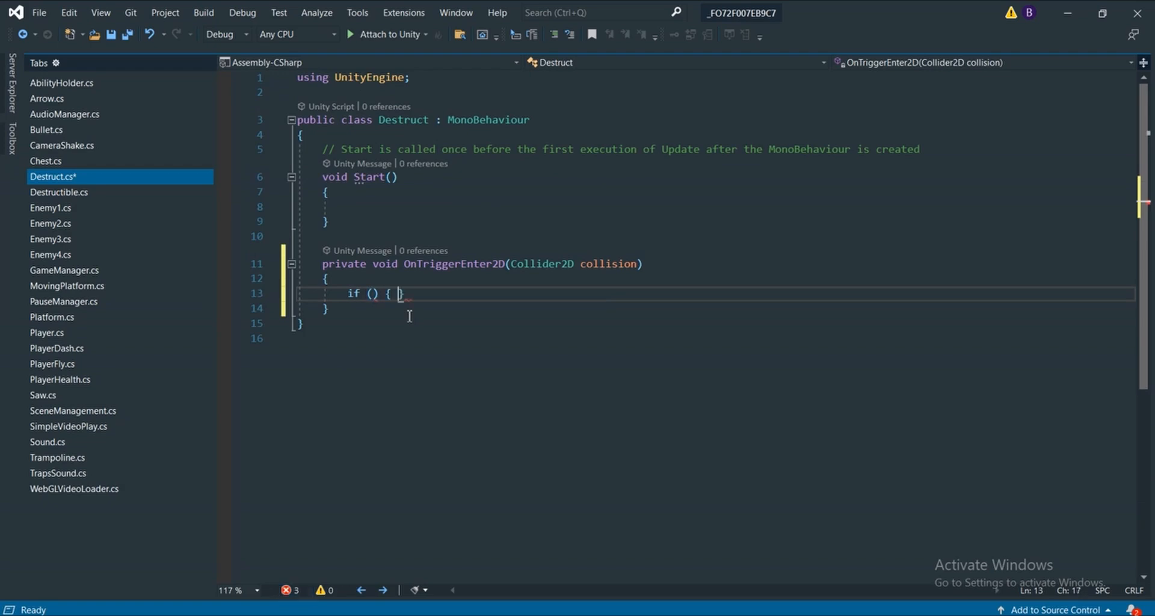
{"action": "key", "text": "Return"}
Set the if condition to collision.gameObject.tag == "Bullet"
{"action": "left_click", "coordinate": [374, 293]}
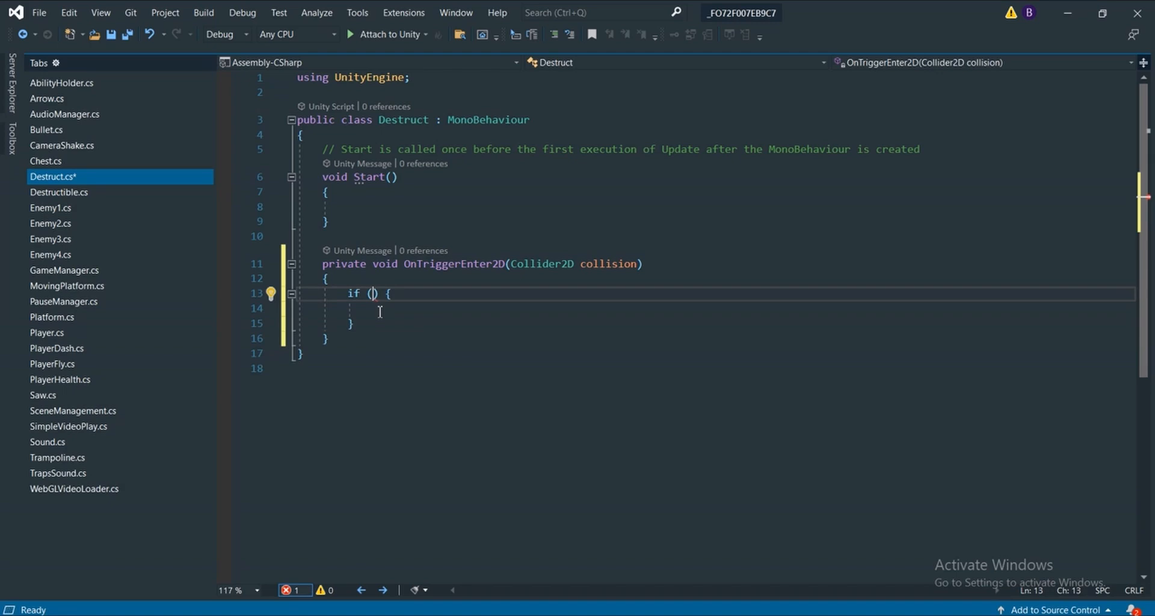
{"action": "type", "text": "collision."}
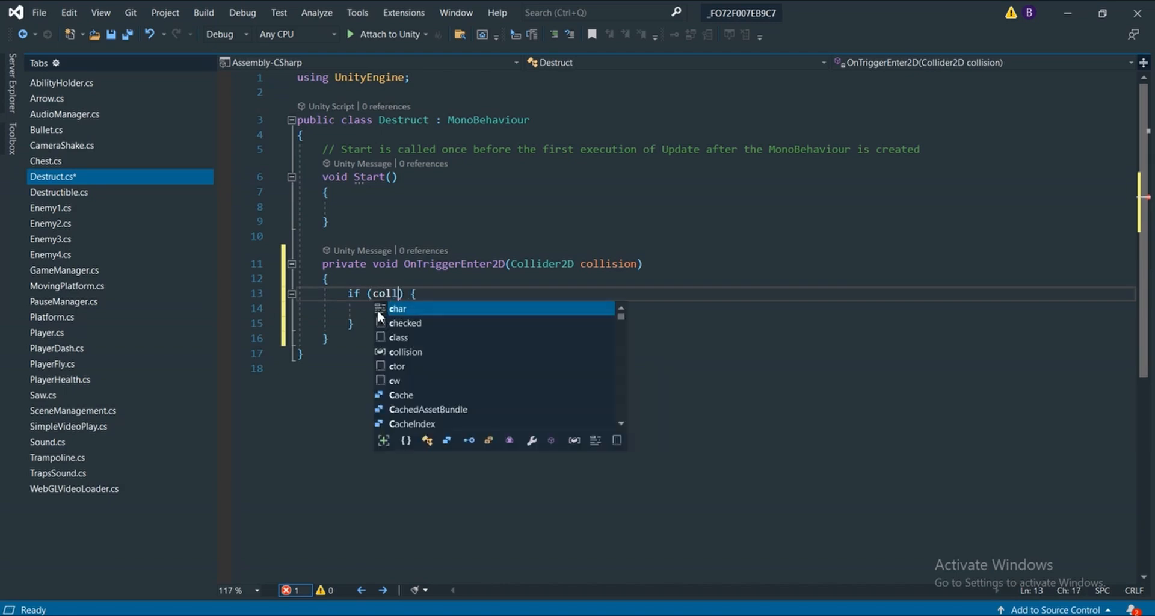
{"action": "type", "text": "gameObject"}
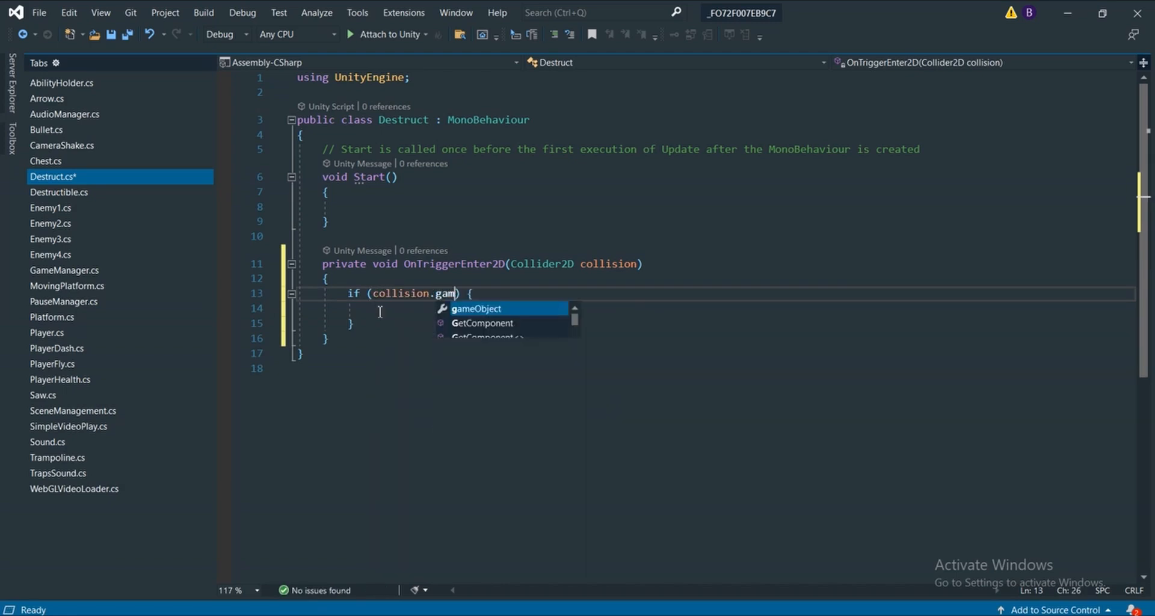
{"action": "type", "text": ".tag "}
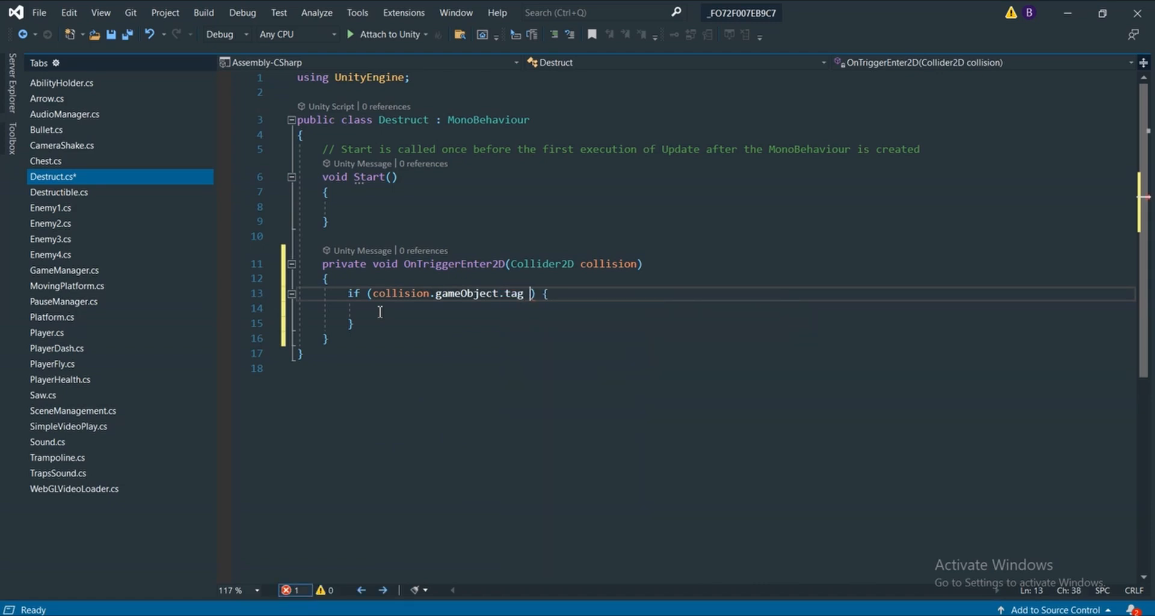
{"action": "type", "text": "== \"Bullet"}
{"action": "key", "text": "Right"}
{"action": "key", "text": "Right"}
{"action": "key", "text": "Right"}
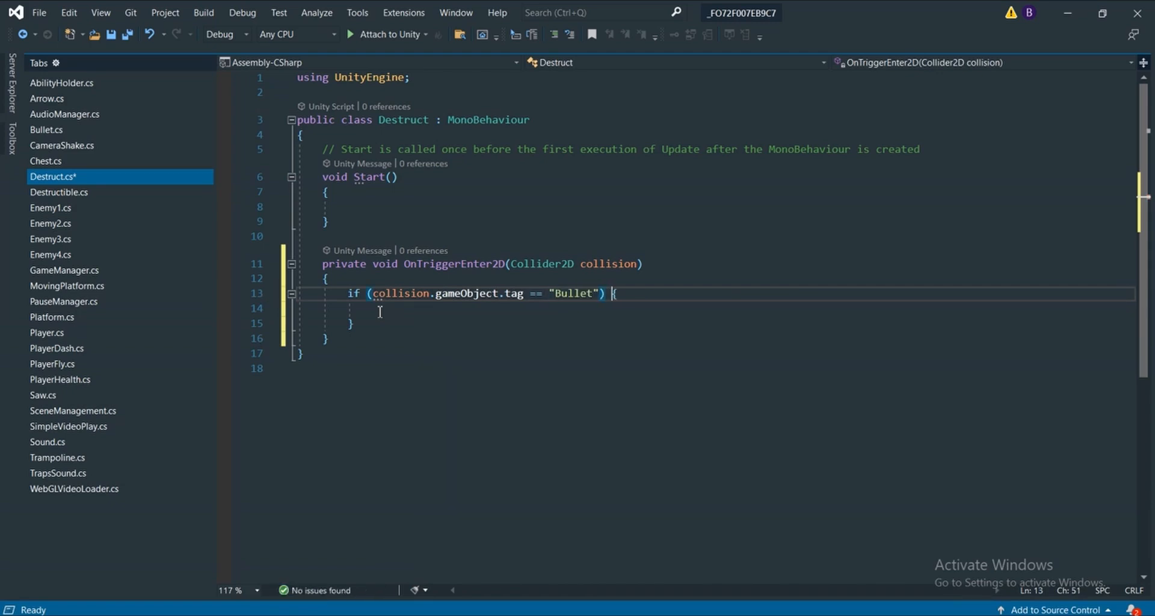
Add the statement Debug.Log("Pod Takes damage"); inside the Bullet tag check
{"action": "left_click", "coordinate": [496, 309]}
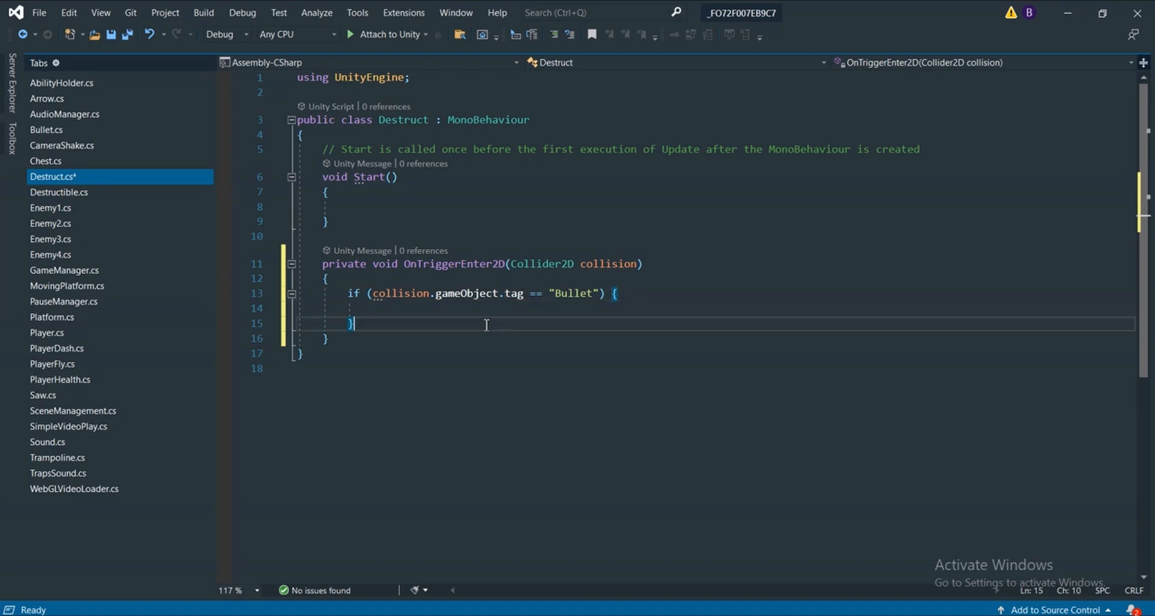
{"action": "scroll", "coordinate": [515, 308], "scroll_direction": "down", "scroll_amount": 3}
{"action": "scroll", "coordinate": [516, 308], "scroll_direction": "up", "scroll_amount": 3}
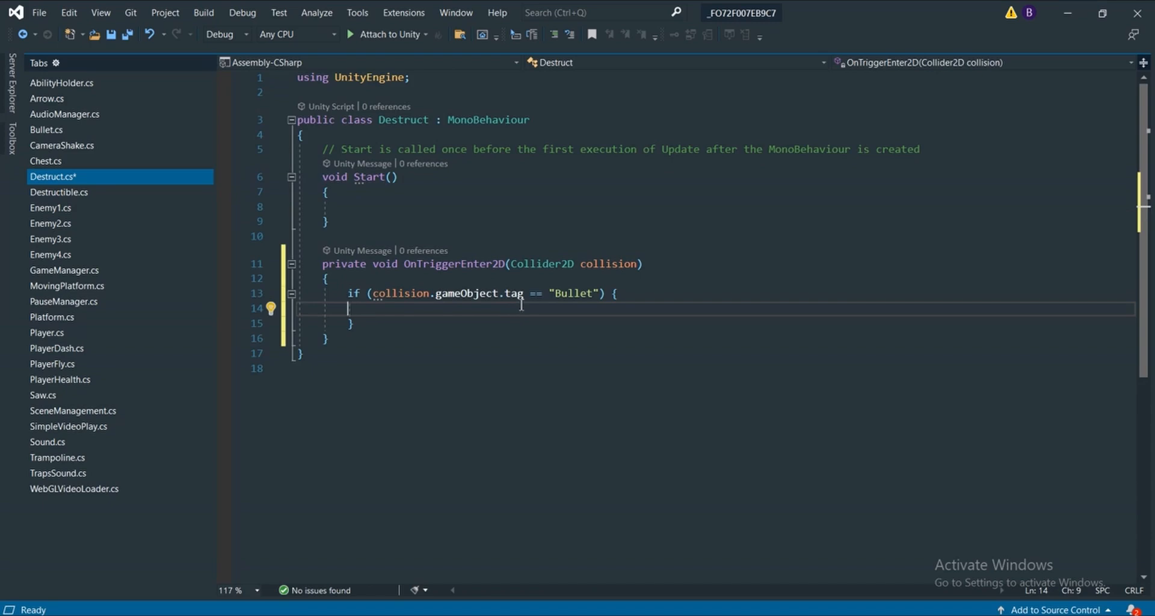
{"action": "type", "text": "Debug"}
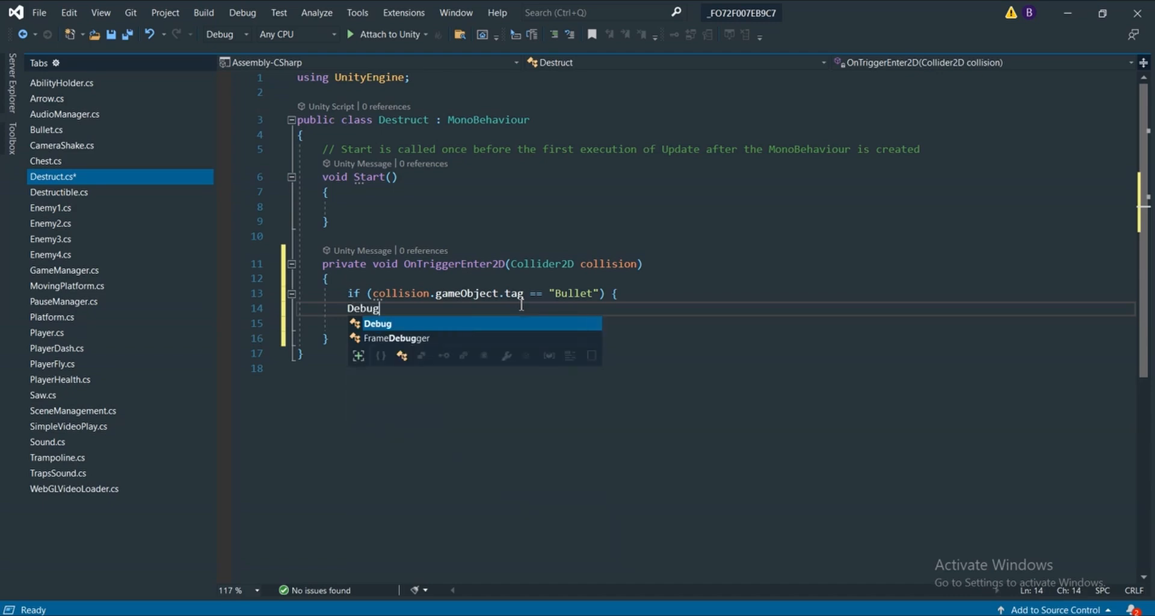
{"action": "key", "text": "Escape"}
{"action": "type", "text": ".lo"}
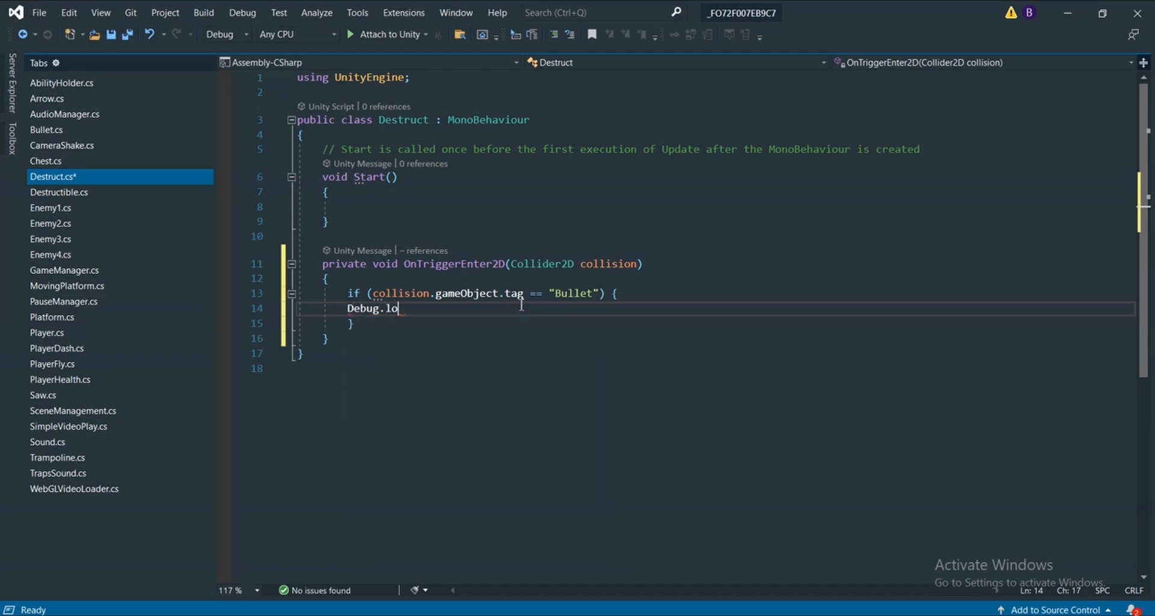
{"action": "type", "text": "(\""}
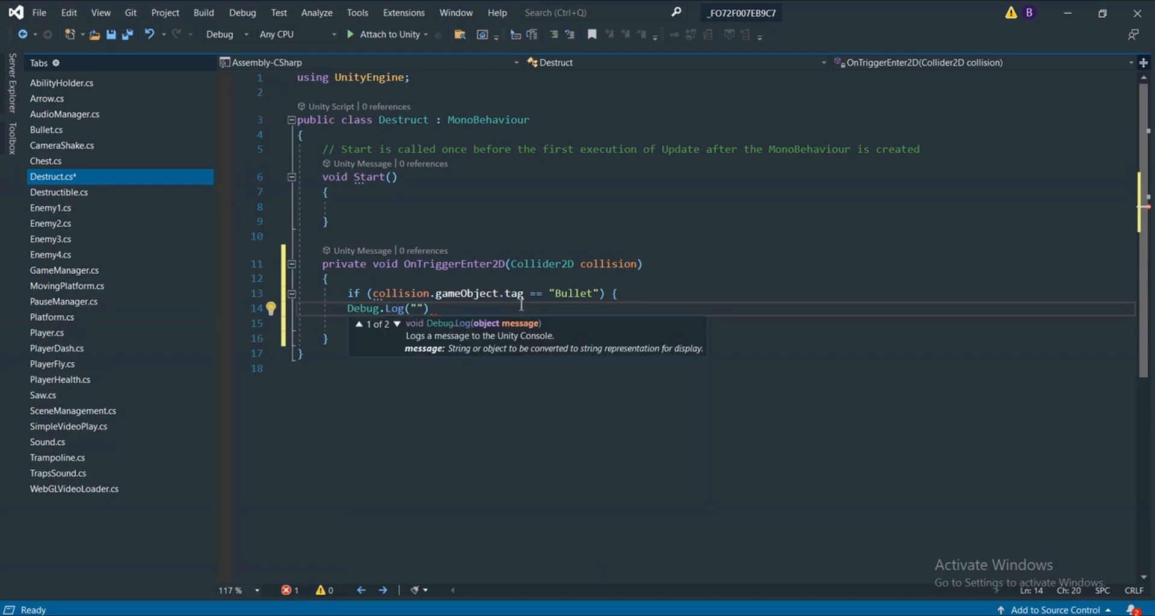
{"action": "type", "text": "Pod Takes damage\");"}
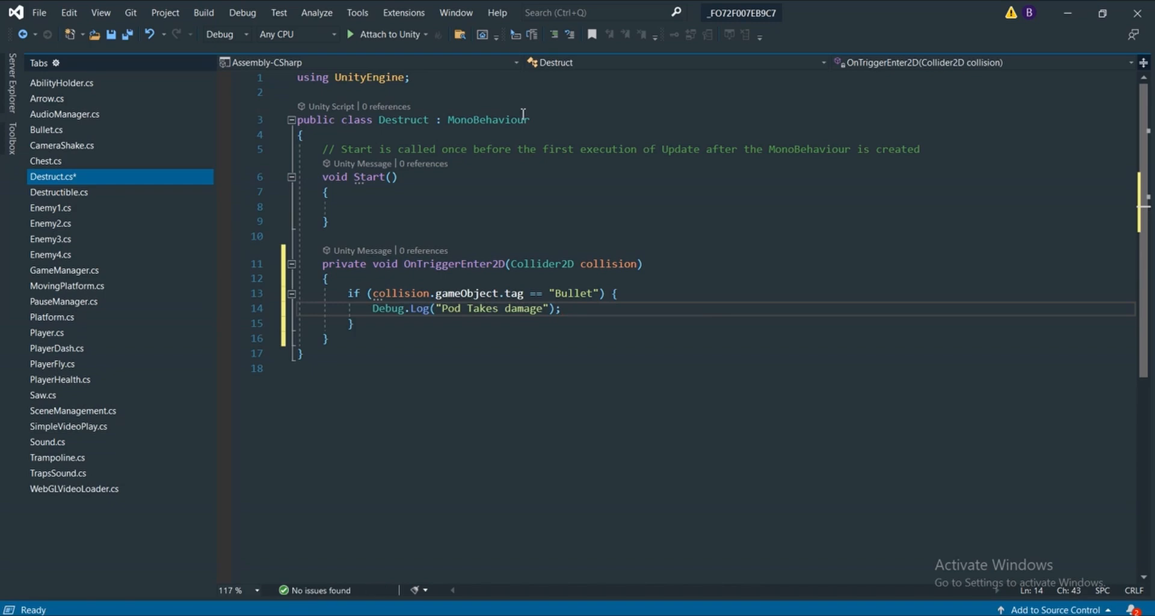
Save the Destruct script
{"action": "key", "text": "ctrl+s"}
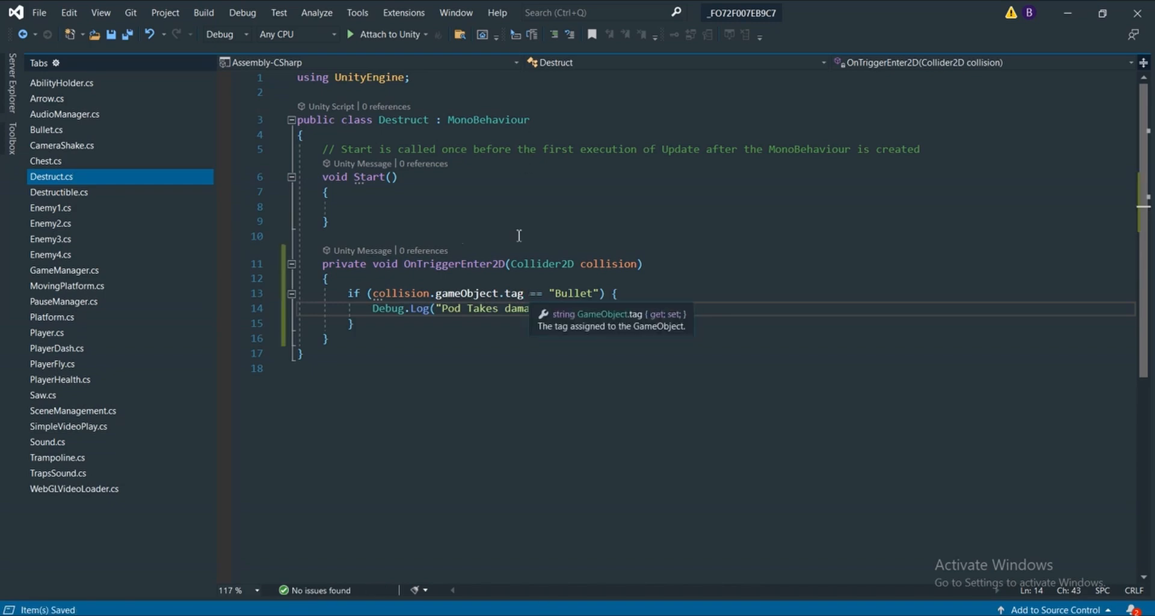
{"action": "scroll", "coordinate": [610, 192], "scroll_direction": "down", "scroll_amount": 1}
{"action": "scroll", "coordinate": [610, 192], "scroll_direction": "up", "scroll_amount": 1}
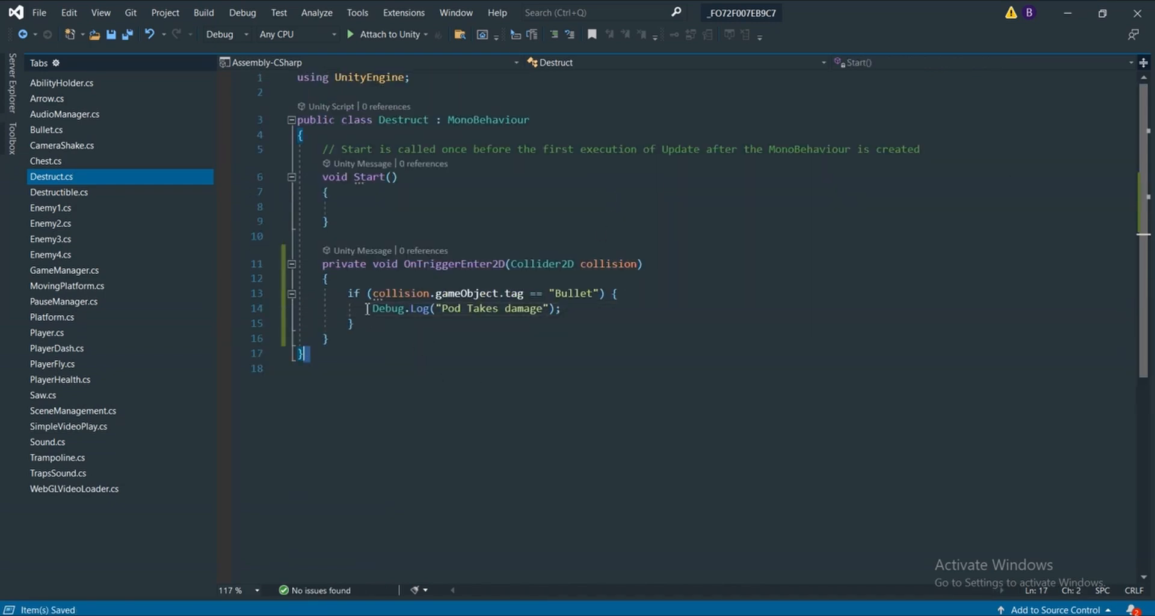
Review the Bullet tag condition and the Debug.Log statement in OnTriggerEnter2D part by part
{"action": "left_click_drag", "start_coordinate": [373, 294], "coordinate": [498, 295]}
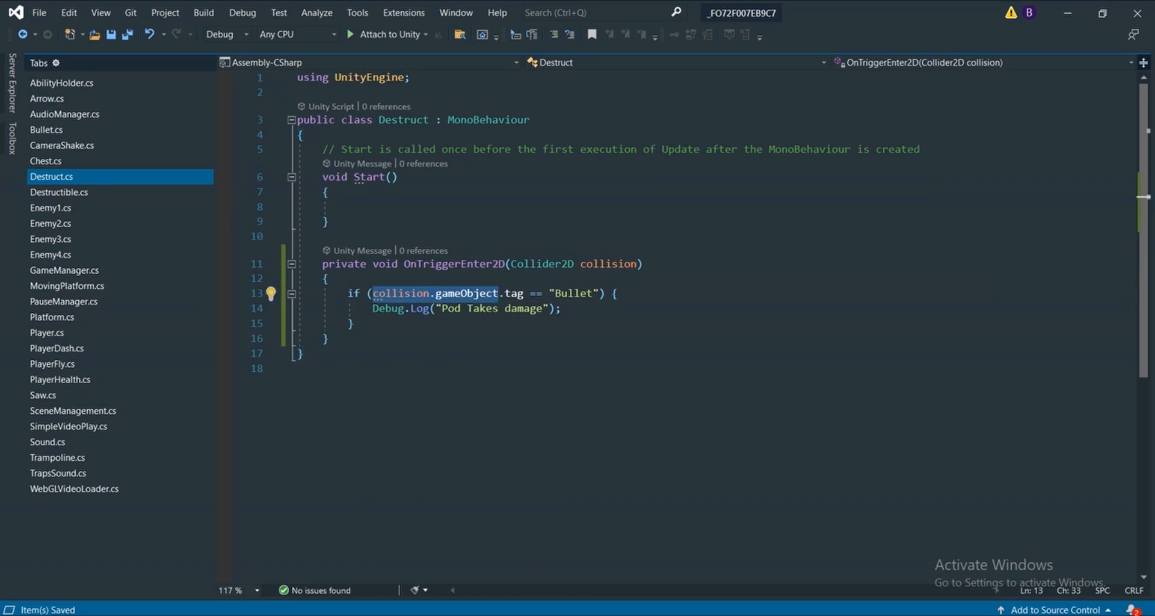
{"action": "left_click", "coordinate": [499, 295]}
{"action": "key", "text": "alt+Tab"}
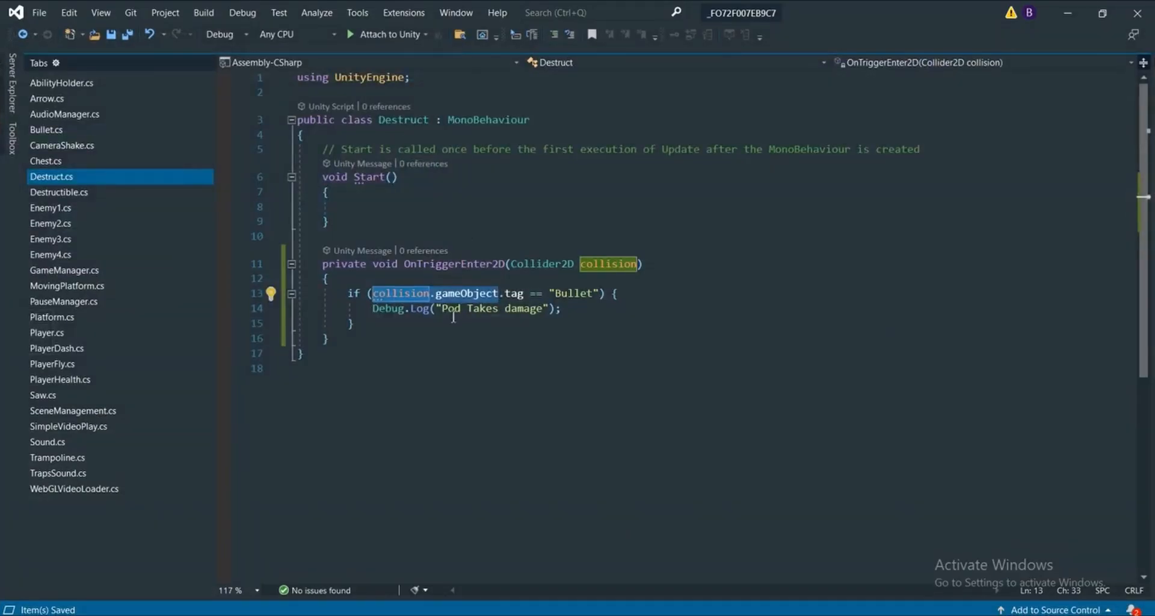
{"action": "left_click_drag", "start_coordinate": [372, 293], "coordinate": [498, 295]}
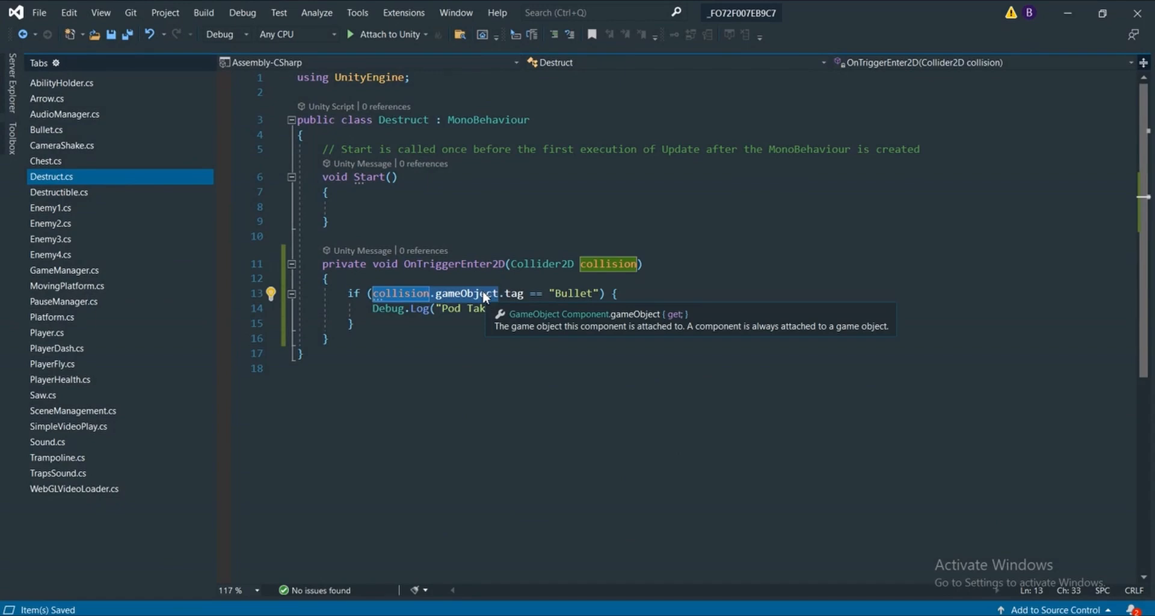
{"action": "left_click", "coordinate": [504, 378]}
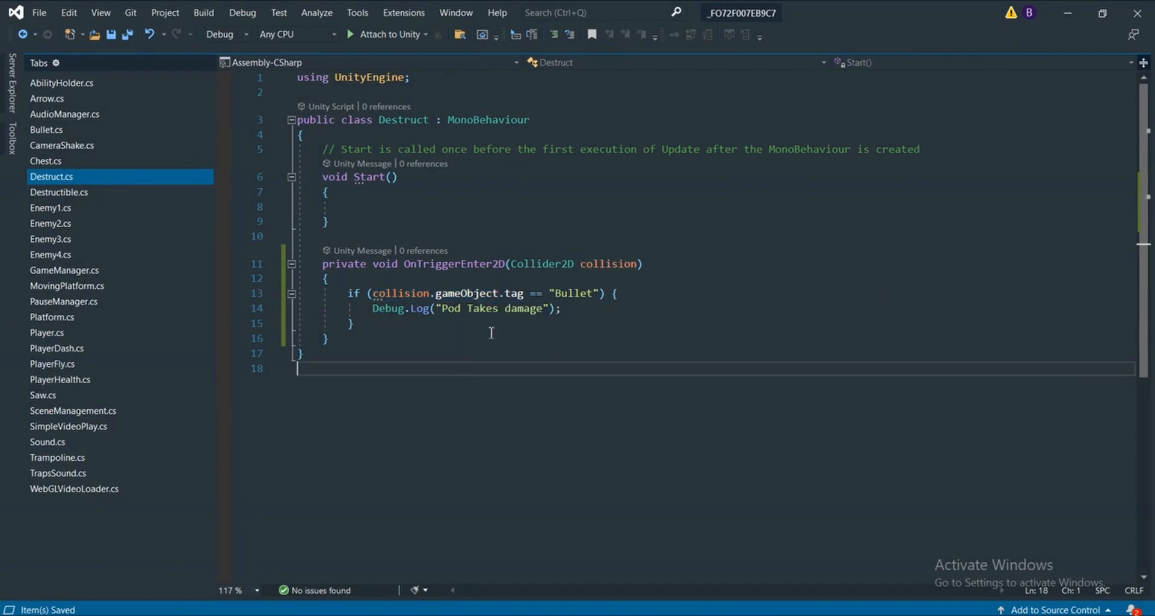
{"action": "left_click_drag", "start_coordinate": [499, 294], "coordinate": [524, 294]}
{"action": "left_click", "coordinate": [533, 325]}
{"action": "double_click", "coordinate": [535, 294]}
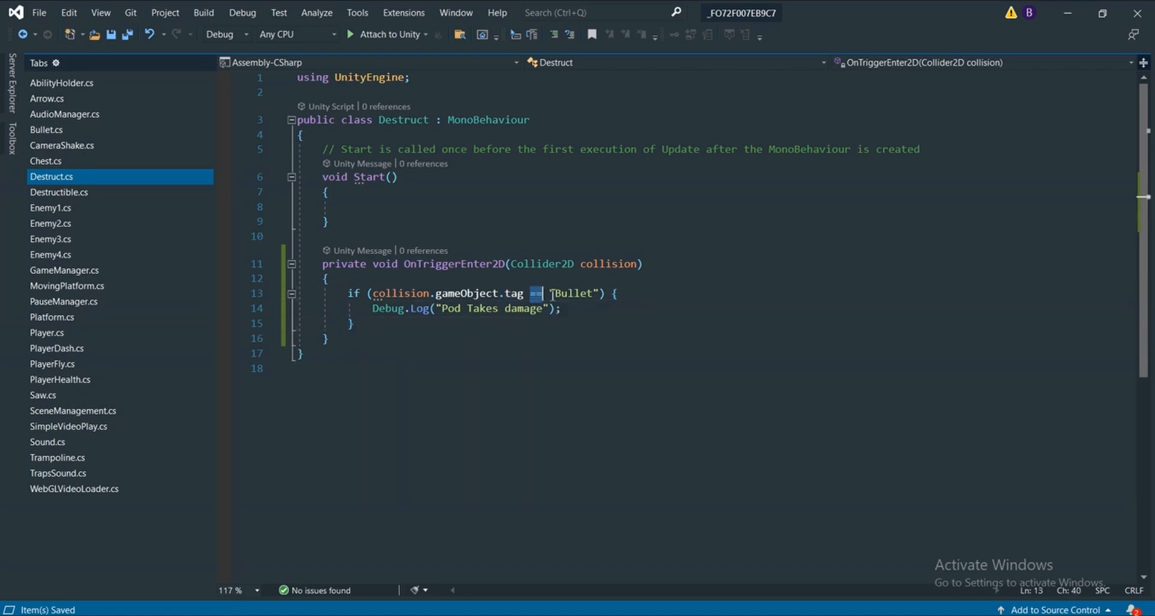
{"action": "left_click_drag", "start_coordinate": [548, 293], "coordinate": [600, 294]}
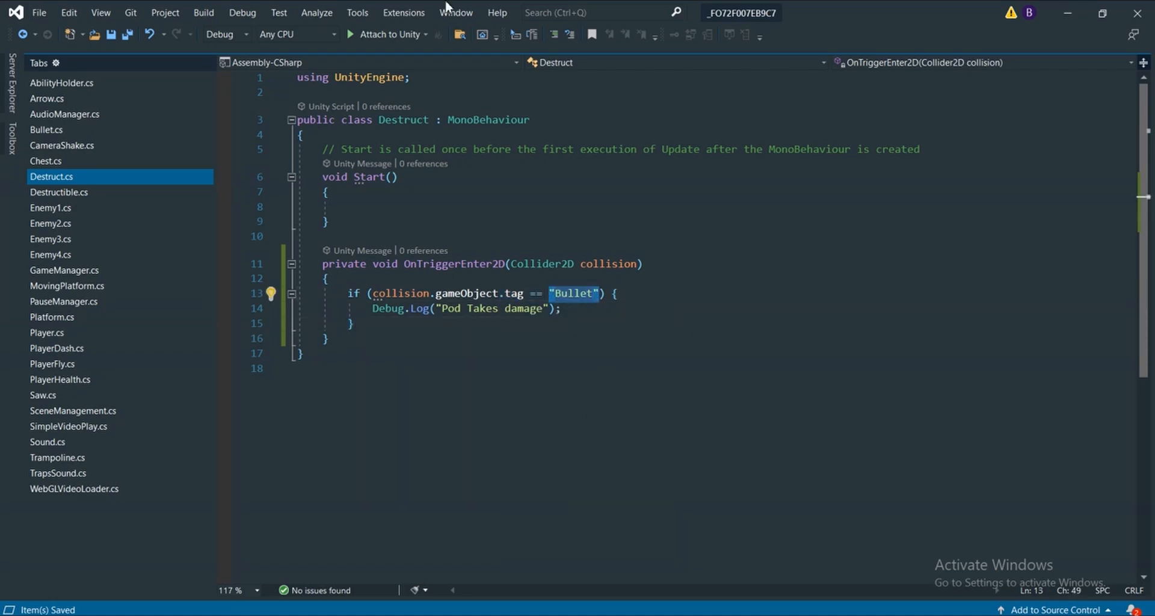
{"action": "left_click", "coordinate": [571, 615]}
{"action": "mouse_move", "coordinate": [529, 563]}
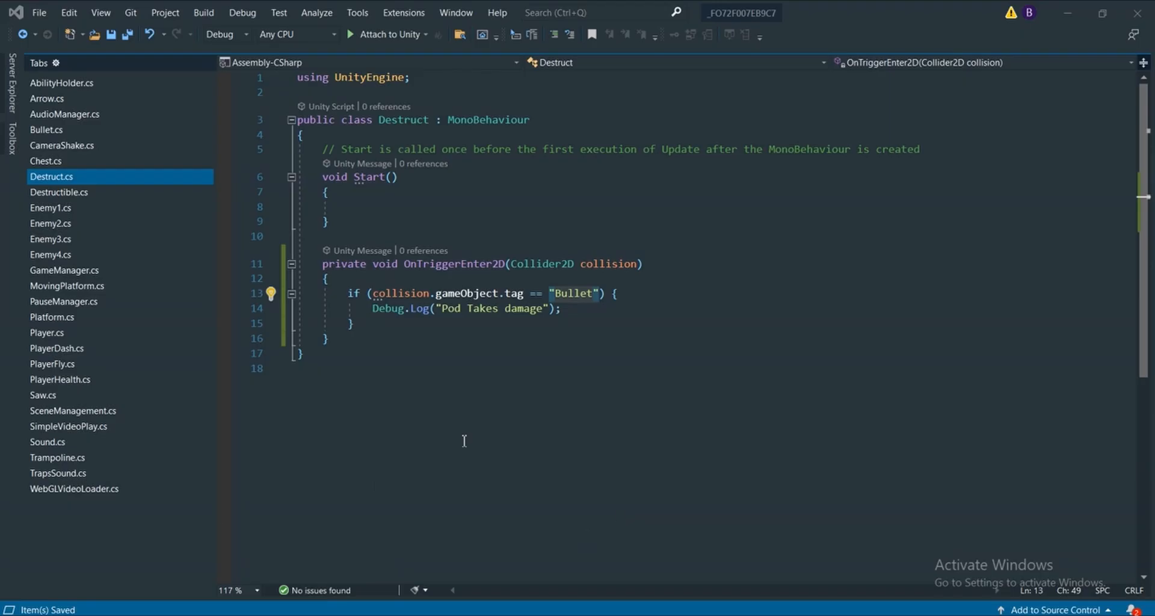
{"action": "left_click_drag", "start_coordinate": [373, 308], "coordinate": [561, 309]}
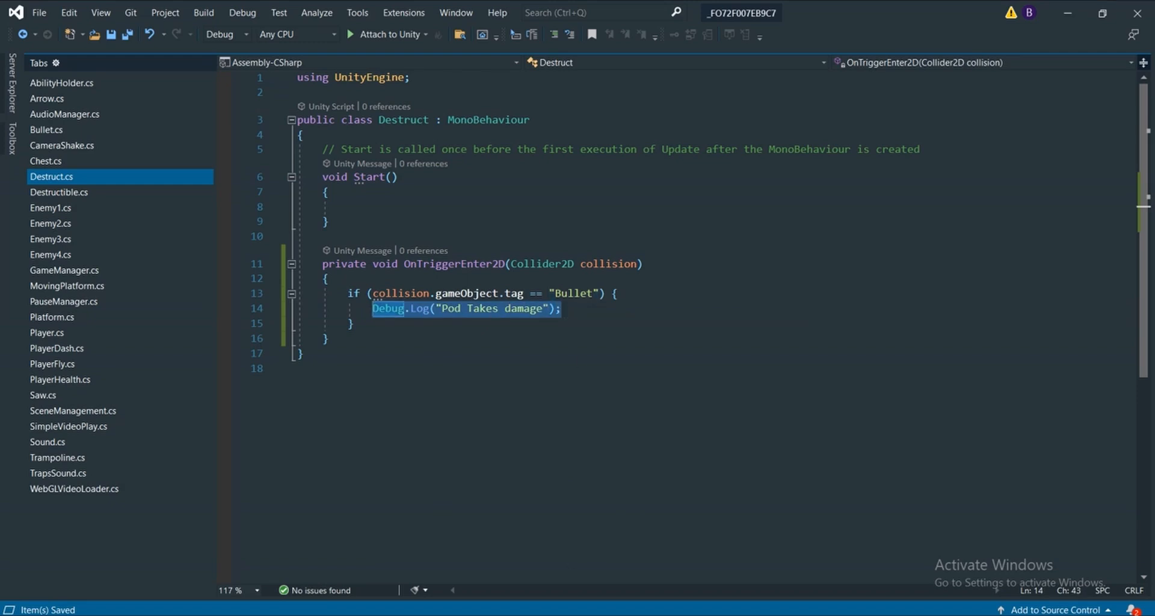
{"action": "mouse_move", "coordinate": [494, 518]}
{"action": "mouse_move", "coordinate": [509, 568]}
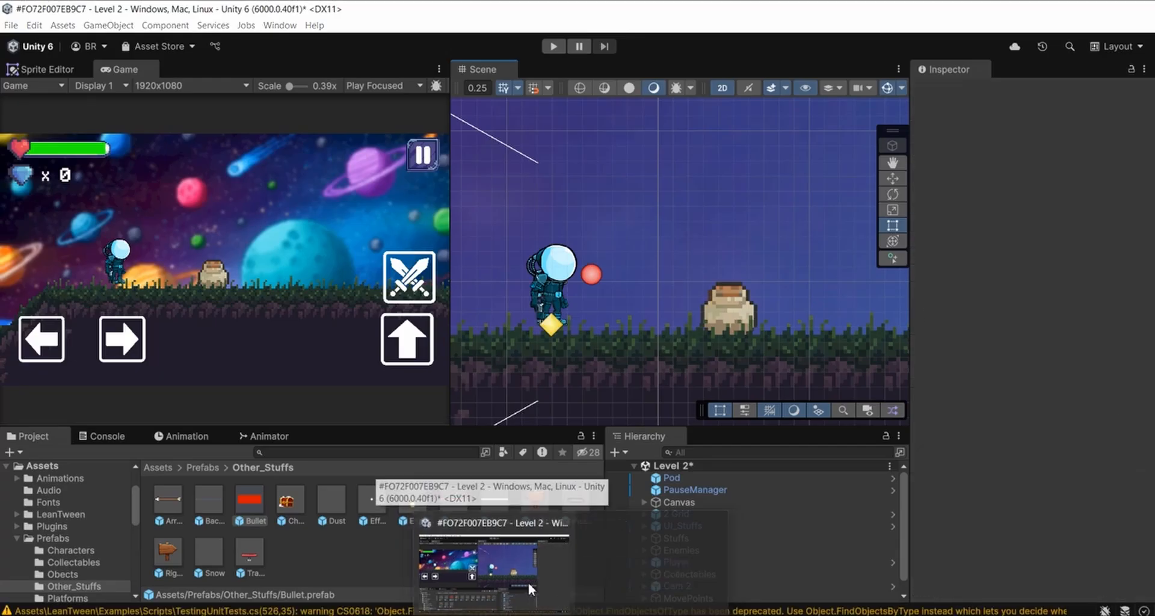
Switch to Unity, clear the Console messages and run the Level 2 scene
{"action": "left_click", "coordinate": [527, 580]}
{"action": "scroll", "coordinate": [677, 234], "scroll_direction": "down", "scroll_amount": 2}
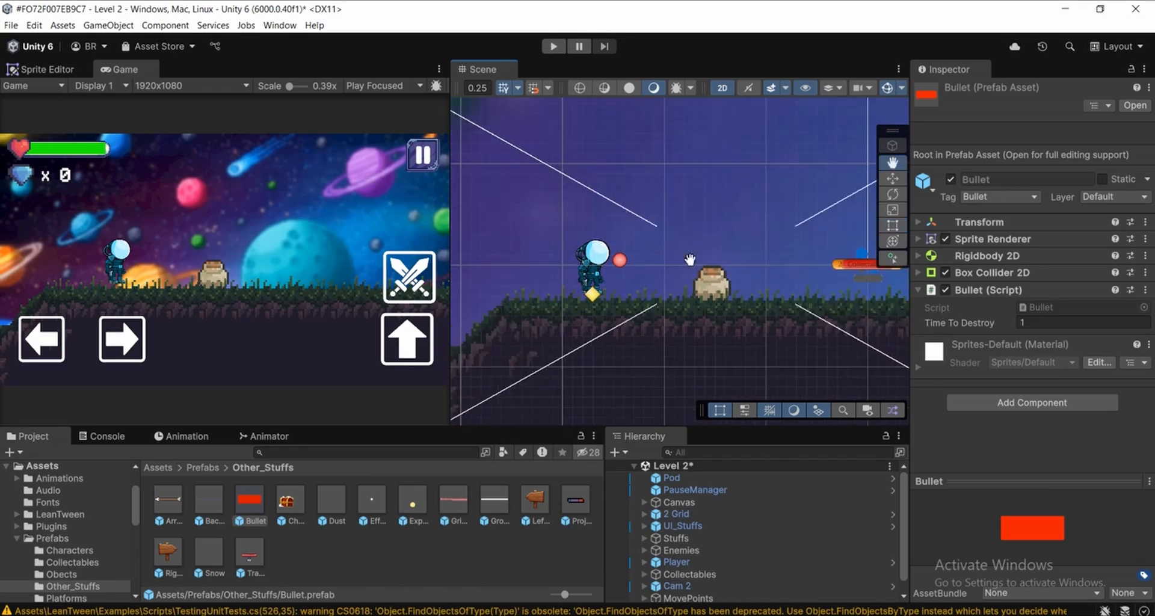
{"action": "left_click_drag", "start_coordinate": [689, 259], "coordinate": [623, 257]}
{"action": "left_click", "coordinate": [101, 435]}
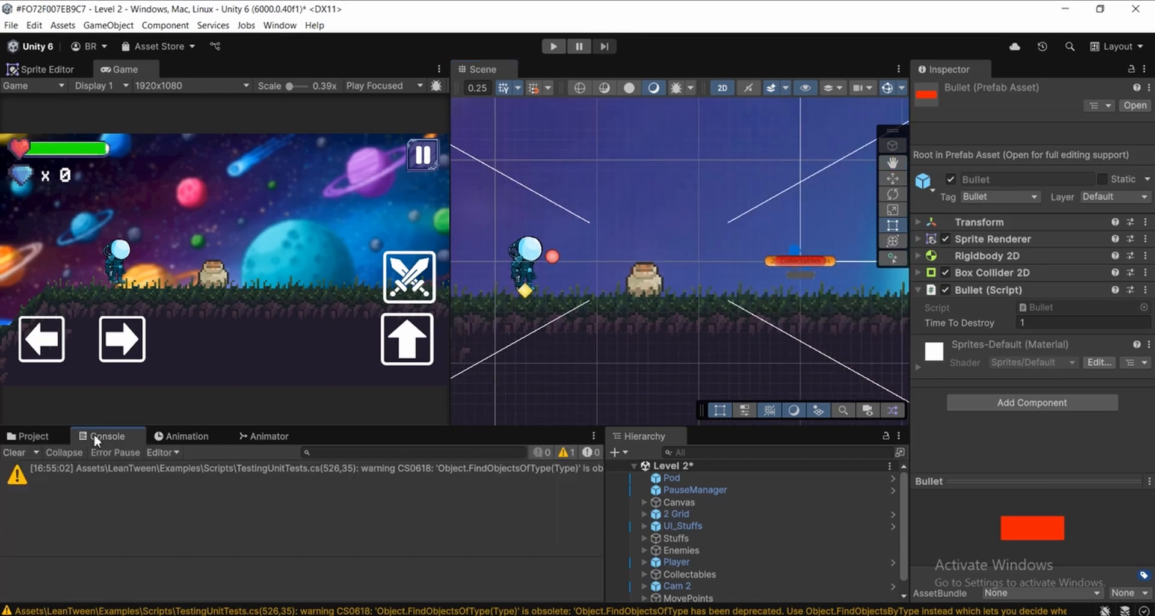
{"action": "left_click", "coordinate": [11, 454]}
{"action": "left_click_drag", "start_coordinate": [606, 173], "coordinate": [601, 194]}
{"action": "left_click", "coordinate": [552, 47]}
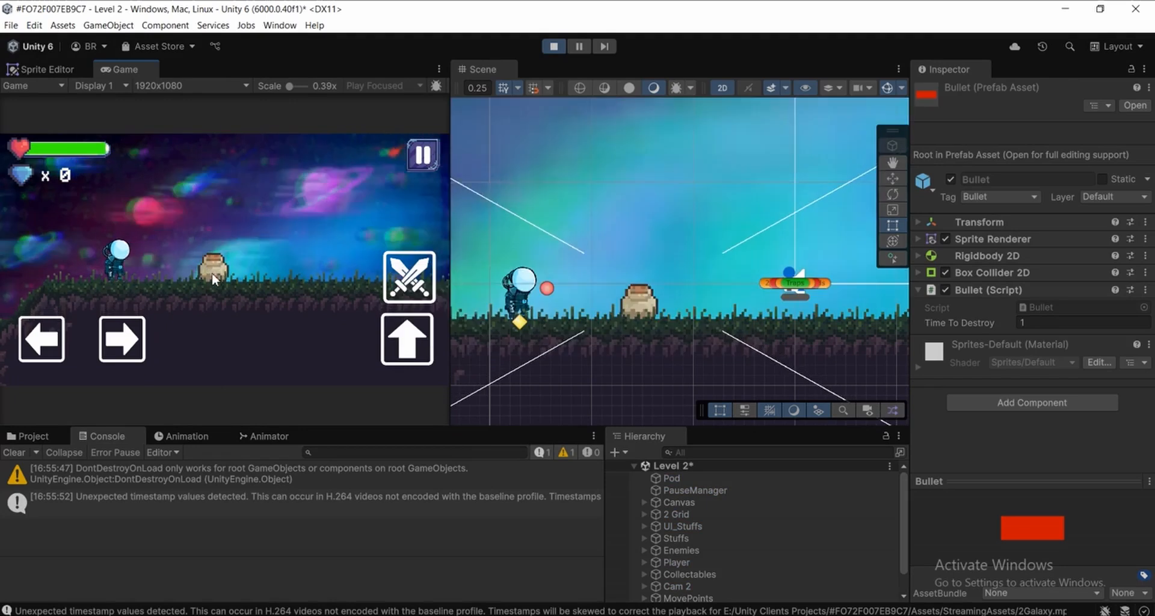
Fire several bullets at the pot in the running game and inspect a "Pod Takes damage" entry in the Console
{"action": "left_click", "coordinate": [409, 277]}
{"action": "left_click", "coordinate": [410, 278]}
{"action": "left_click", "coordinate": [409, 279]}
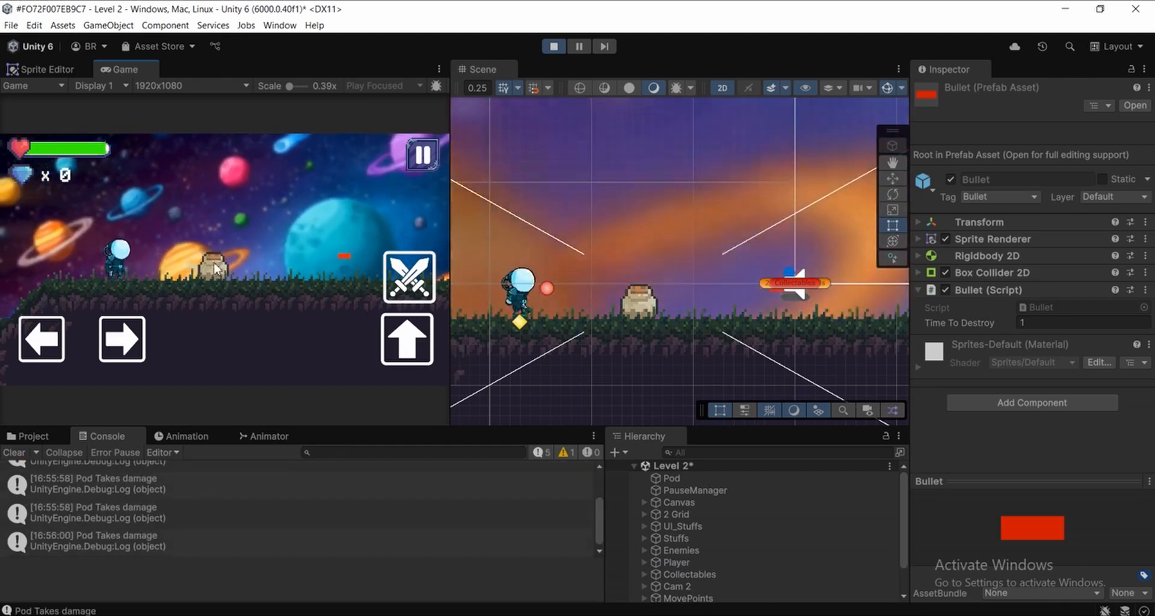
{"action": "left_click", "coordinate": [416, 294]}
{"action": "left_click", "coordinate": [416, 295]}
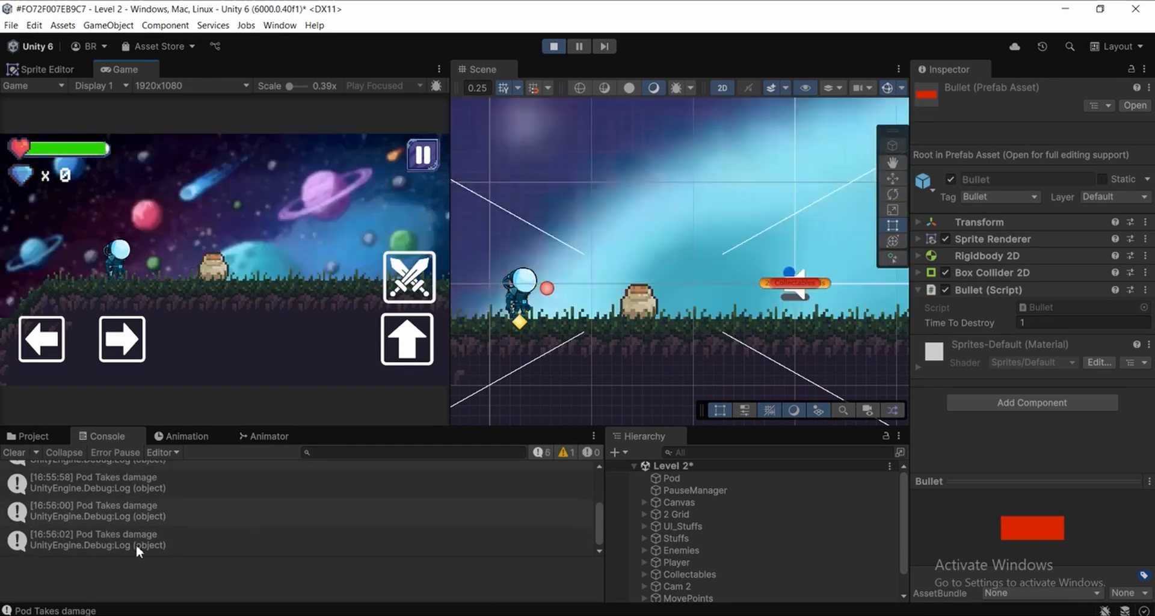
{"action": "left_click", "coordinate": [136, 544]}
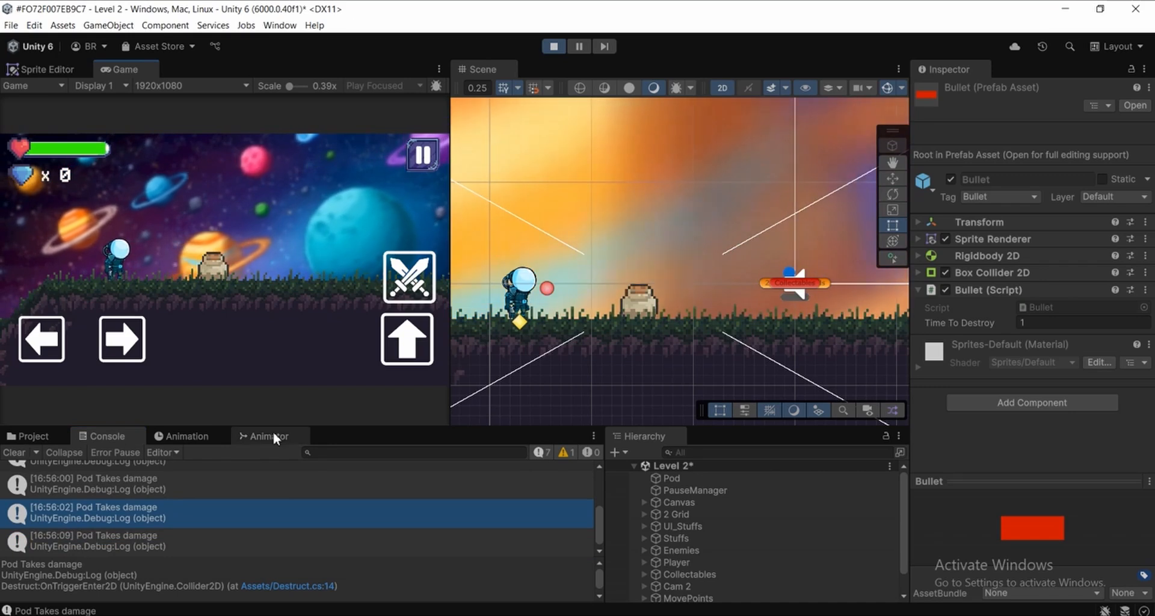
Fire the Destruct trigger in the Pod's Animator to preview the breaking animation, and stop the game
{"action": "left_click", "coordinate": [272, 432]}
{"action": "left_click", "coordinate": [679, 478]}
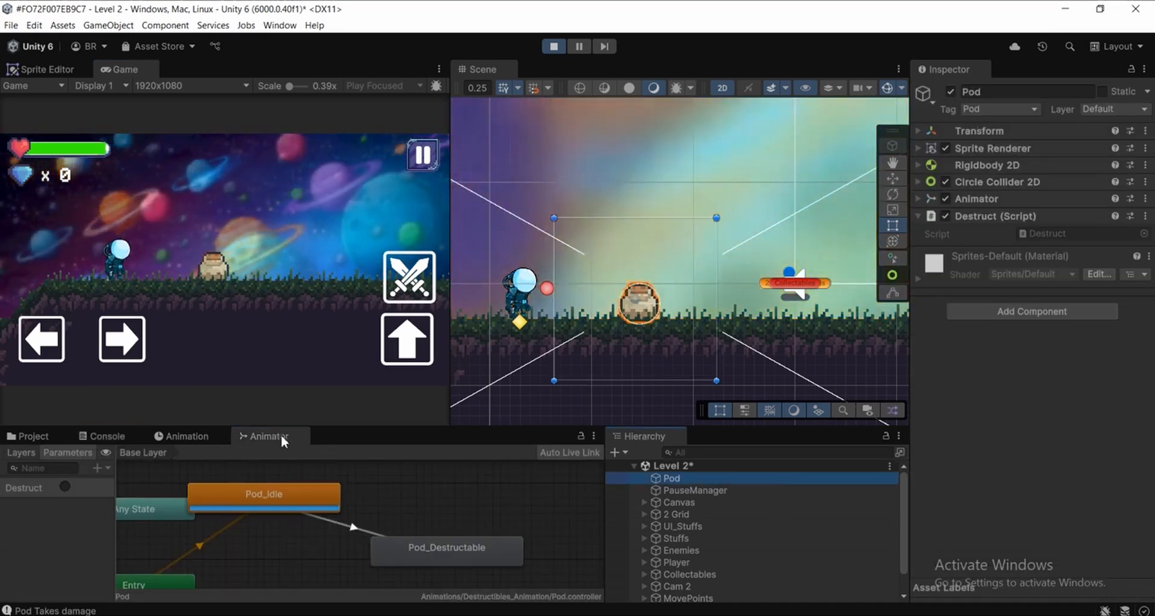
{"action": "left_click", "coordinate": [65, 486]}
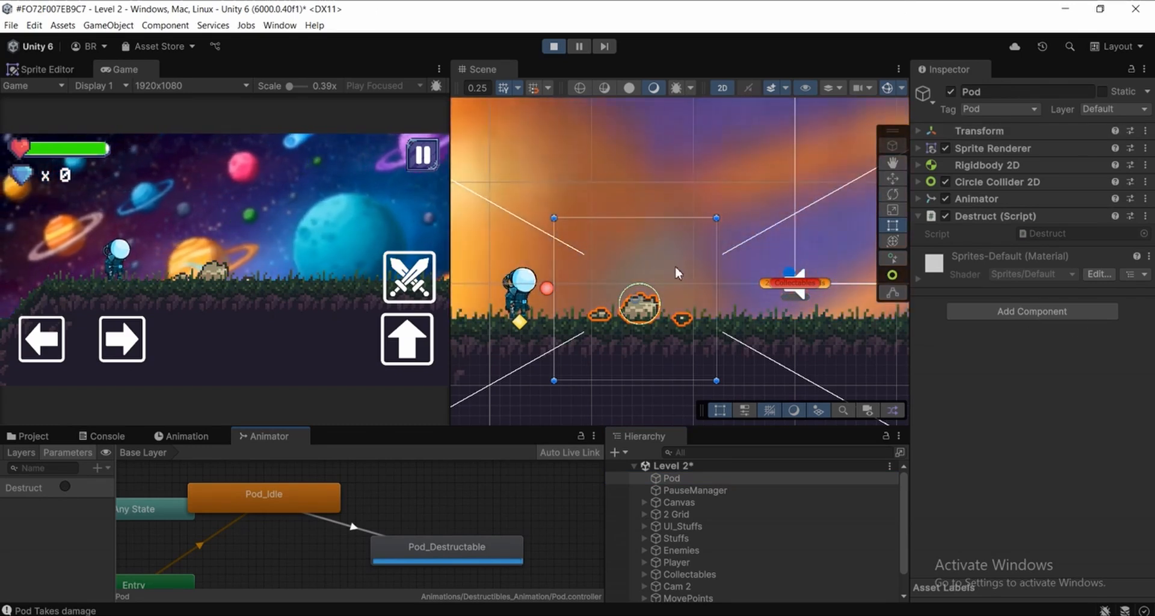
{"action": "middle_click_drag", "start_coordinate": [678, 266], "coordinate": [688, 270]}
{"action": "scroll", "coordinate": [686, 266], "scroll_direction": "up", "scroll_amount": 2}
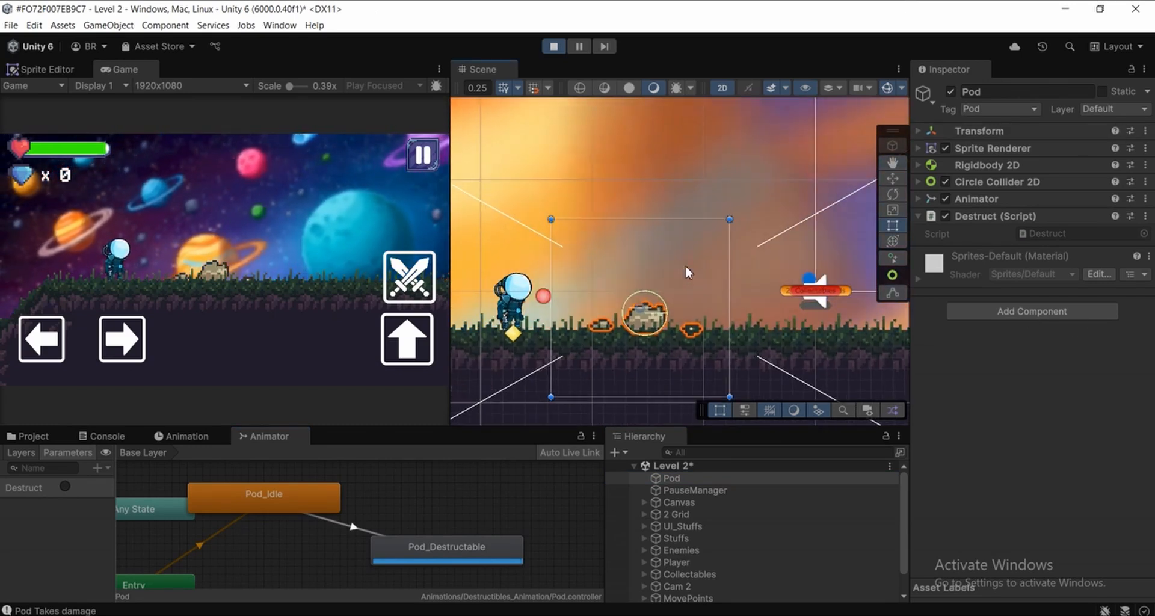
{"action": "left_click", "coordinate": [554, 47]}
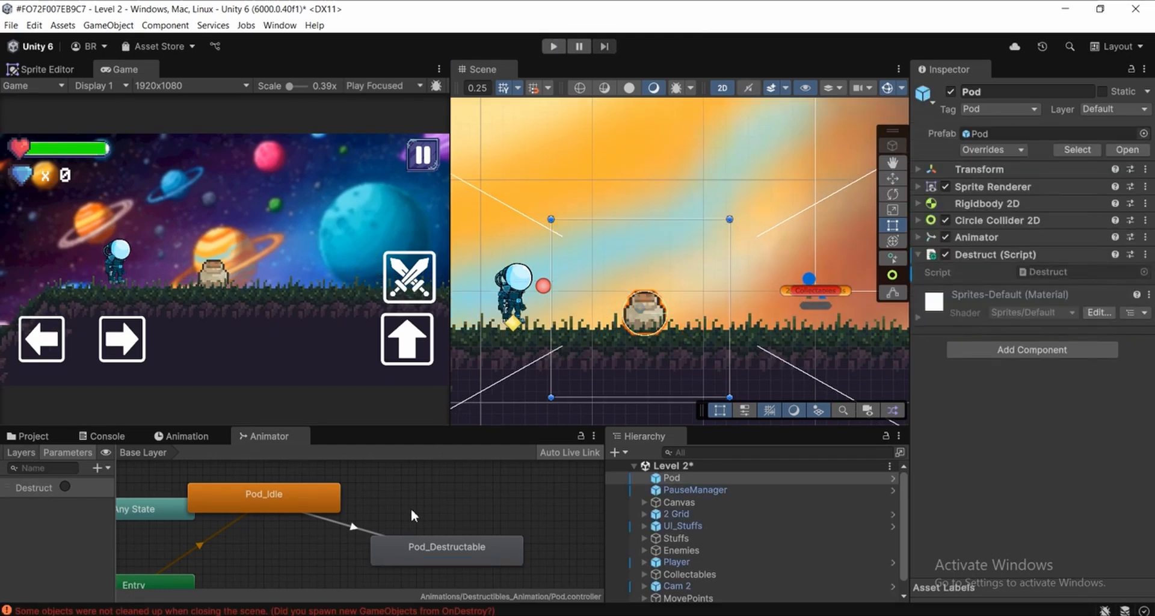
Revisit the Debug.Log line in Visual Studio and examine the Animator component of the Pod in Unity
{"action": "key", "text": "alt+Tab"}
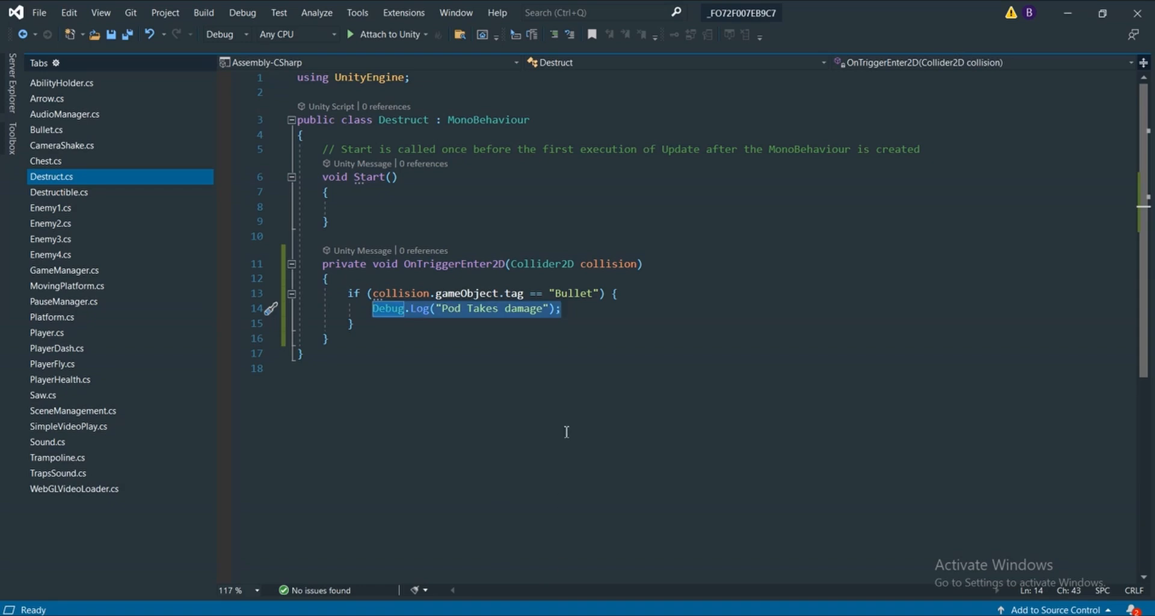
{"action": "left_click_drag", "start_coordinate": [584, 315], "coordinate": [374, 310]}
{"action": "left_click", "coordinate": [535, 614]}
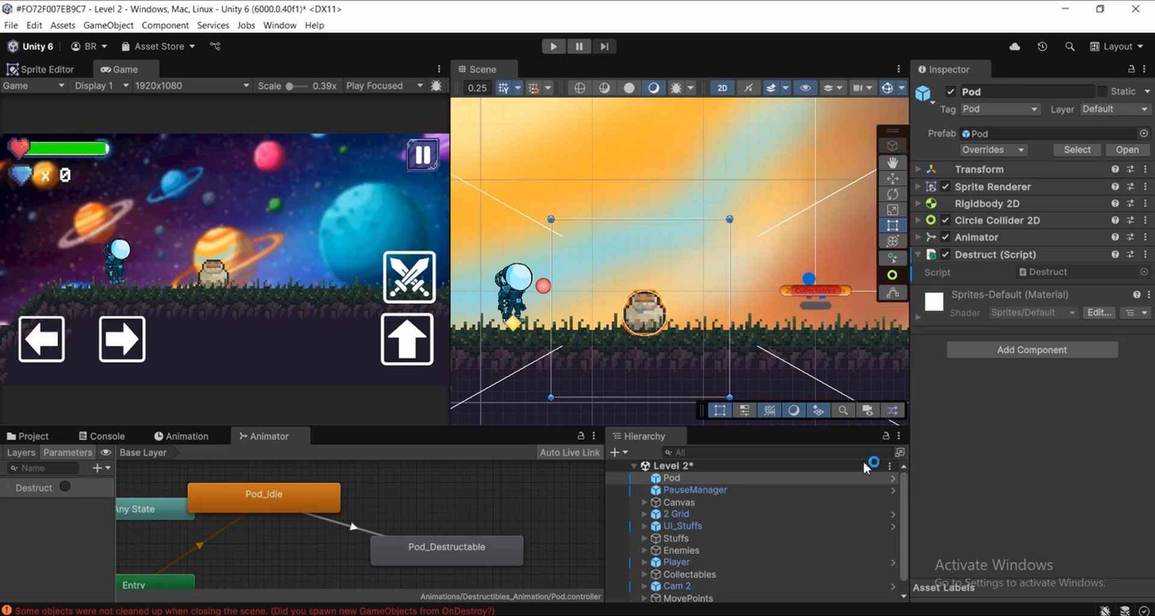
{"action": "left_click", "coordinate": [998, 237]}
{"action": "left_click", "coordinate": [1009, 237]}
{"action": "left_click", "coordinate": [997, 240]}
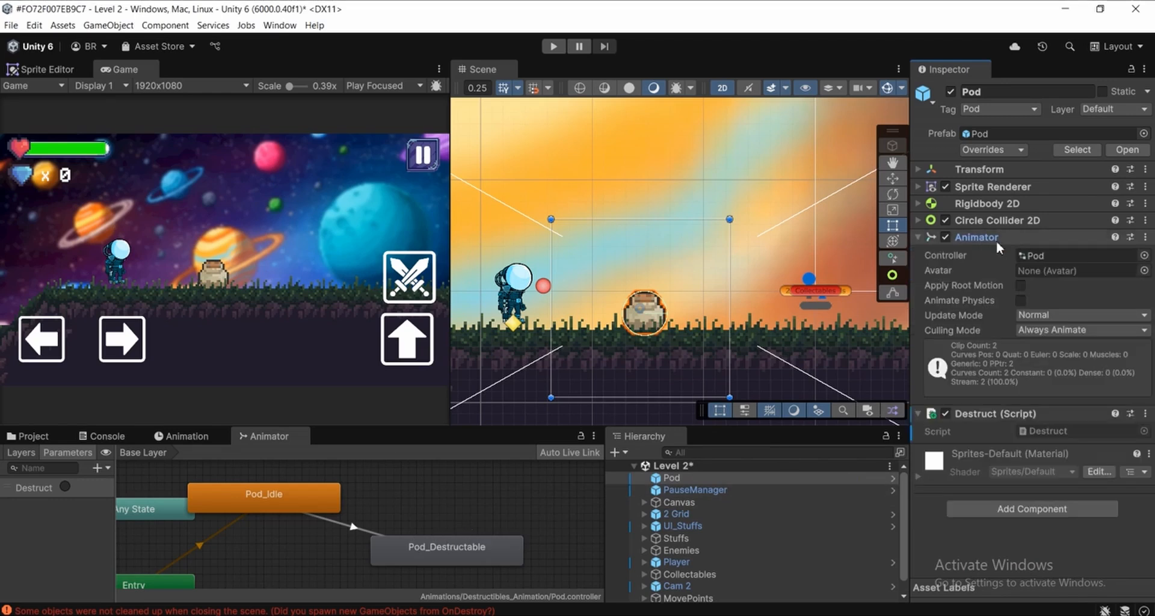
{"action": "left_click", "coordinate": [971, 237]}
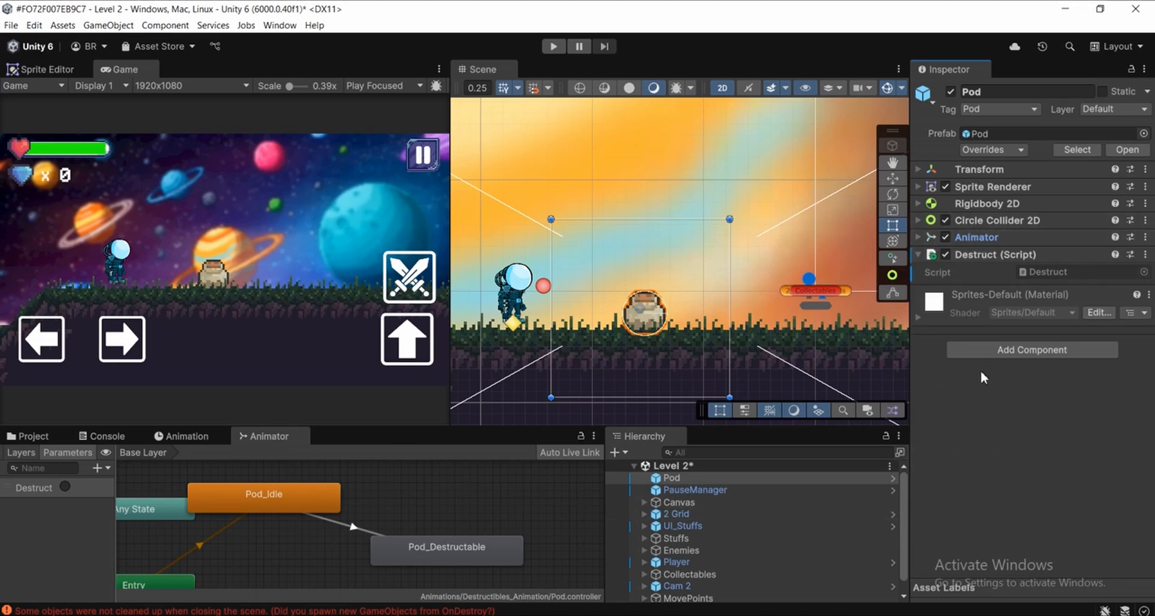
Open the Destruct script and declare the field private Animator animator; at the start of the class
{"action": "double_click", "coordinate": [1056, 272]}
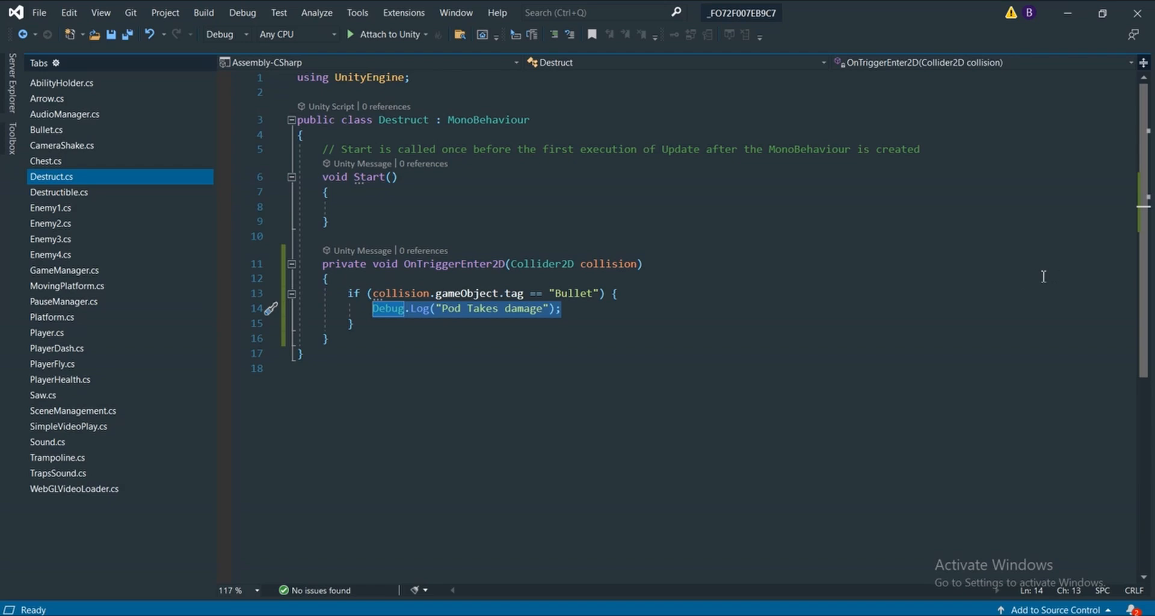
{"action": "left_click_drag", "start_coordinate": [336, 225], "coordinate": [334, 158]}
{"action": "left_click", "coordinate": [333, 134]}
{"action": "key", "text": "Return"}
{"action": "key", "text": "Return"}
{"action": "key", "text": "Up"}
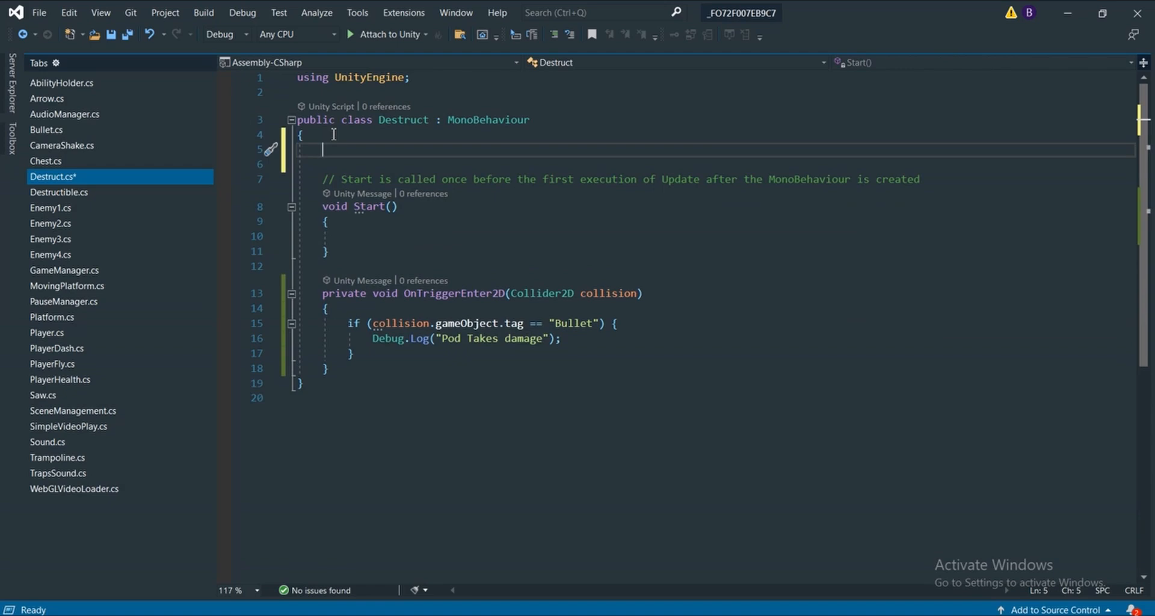
{"action": "type", "text": "private A"}
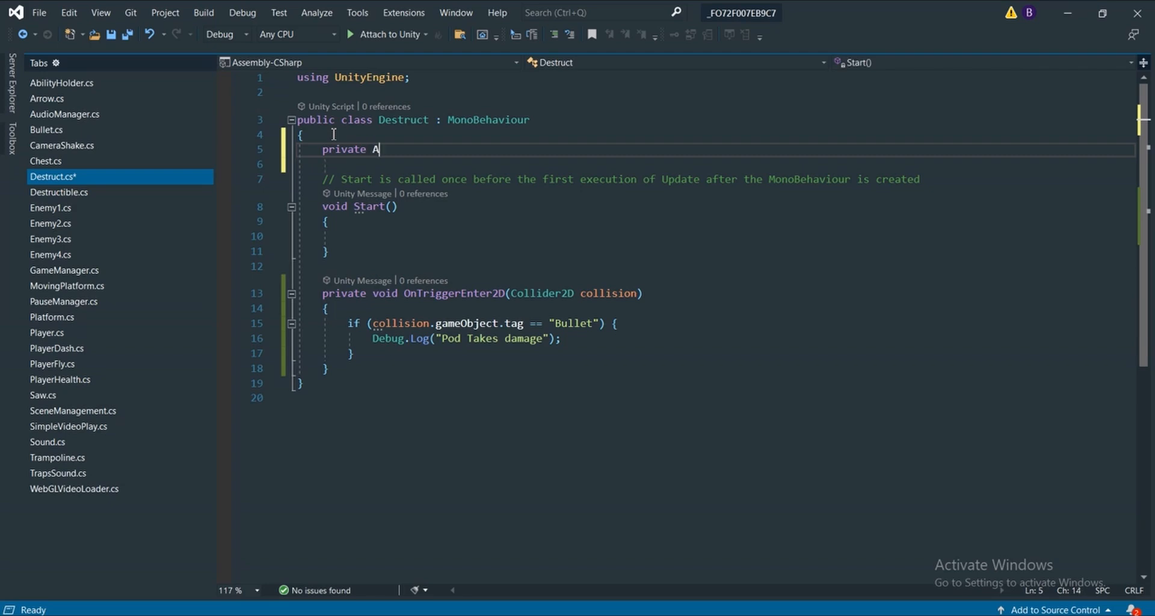
{"action": "type", "text": "nimt"}
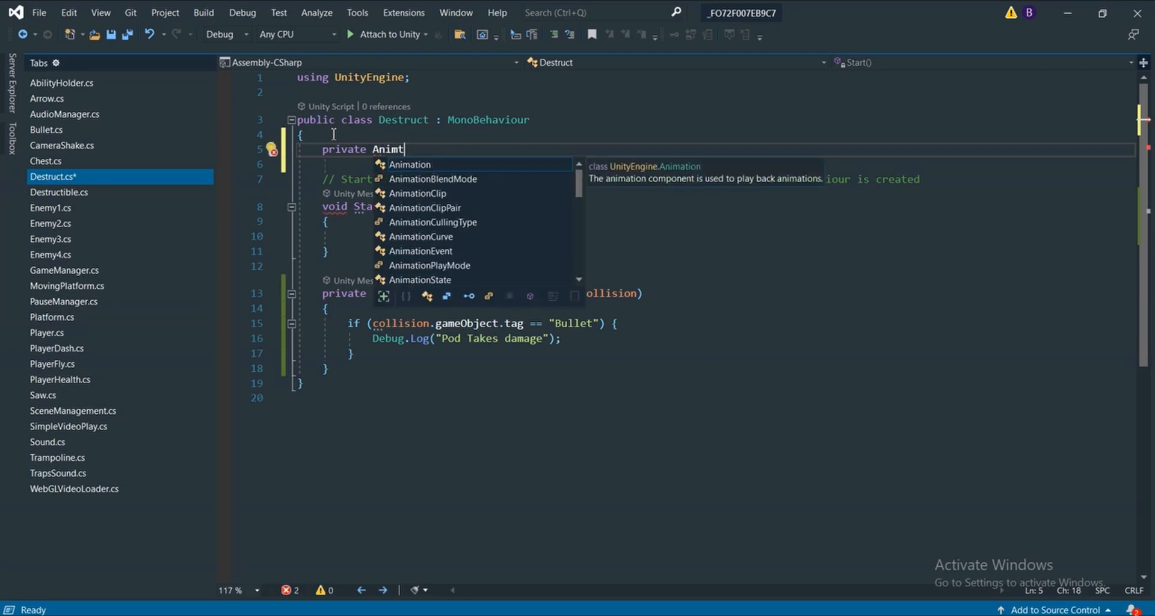
{"action": "key", "text": "BackSpace"}
{"action": "key", "text": "BackSpace"}
{"action": "type", "text": "mator animator;"}
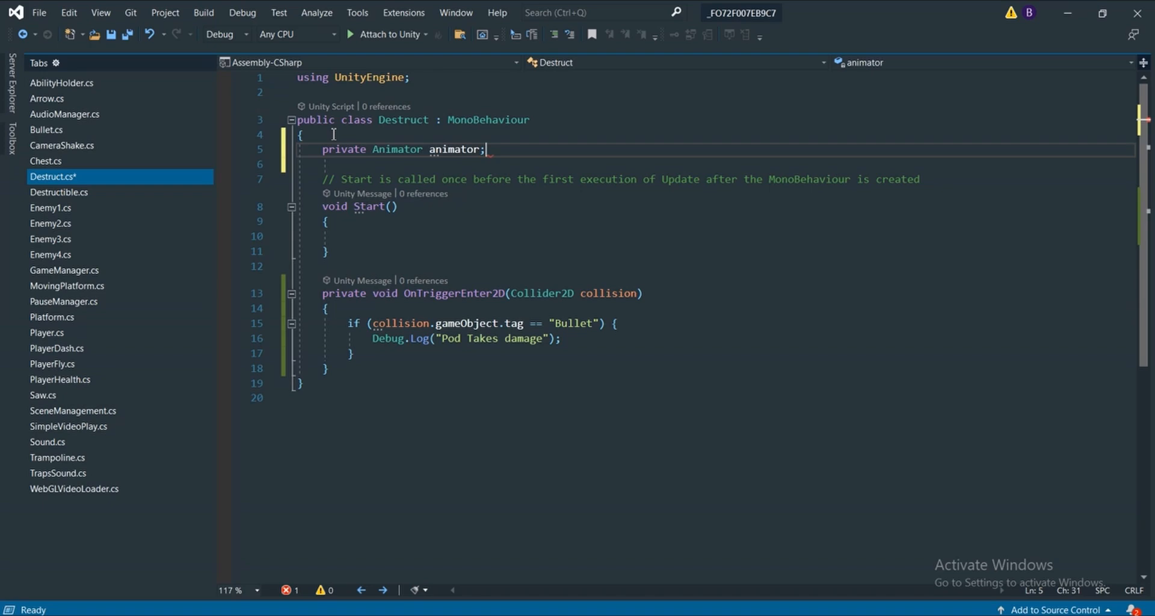
Review the empty Start method in the Destruct script and the Pod's Animator component in Unity
{"action": "left_click_drag", "start_coordinate": [329, 251], "coordinate": [325, 190]}
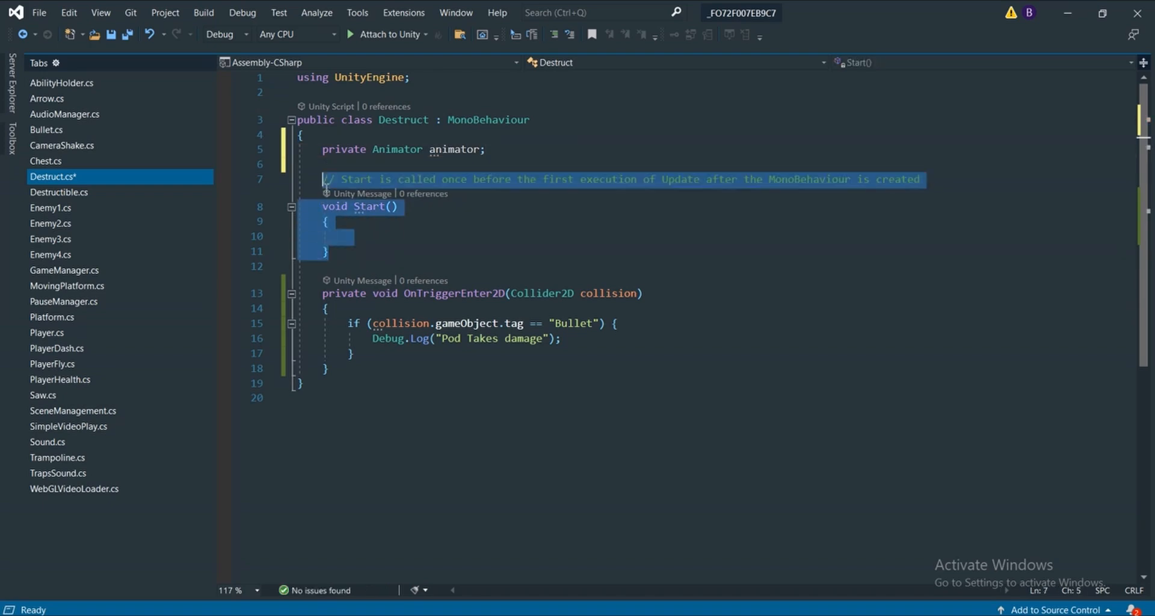
{"action": "scroll", "coordinate": [332, 209], "scroll_direction": "down", "scroll_amount": 2}
{"action": "left_click", "coordinate": [348, 180]}
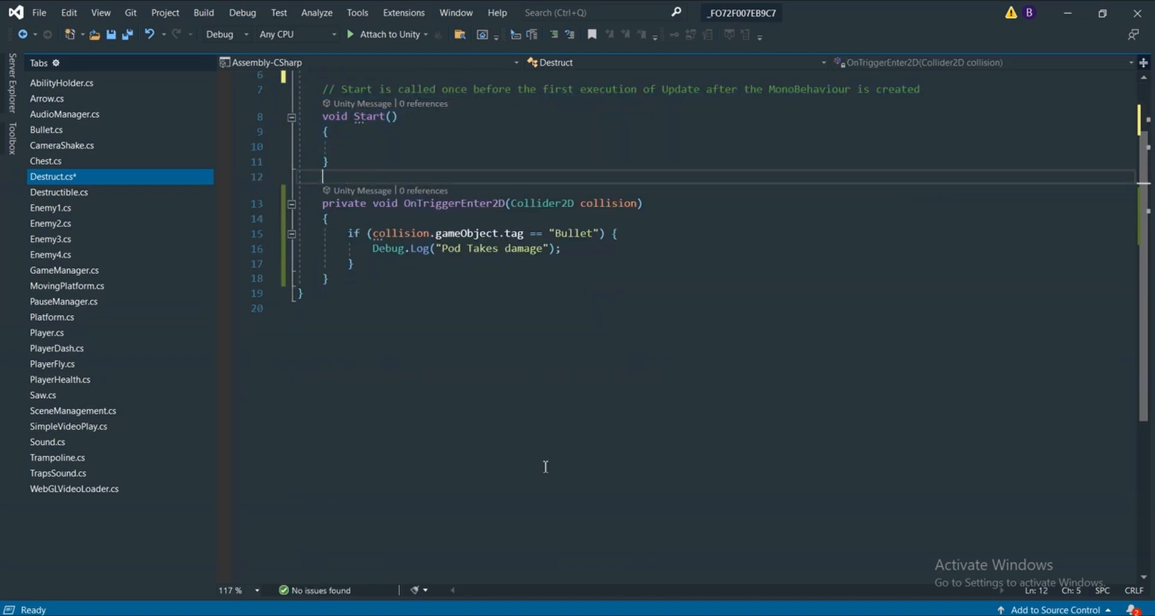
{"action": "left_click", "coordinate": [582, 615]}
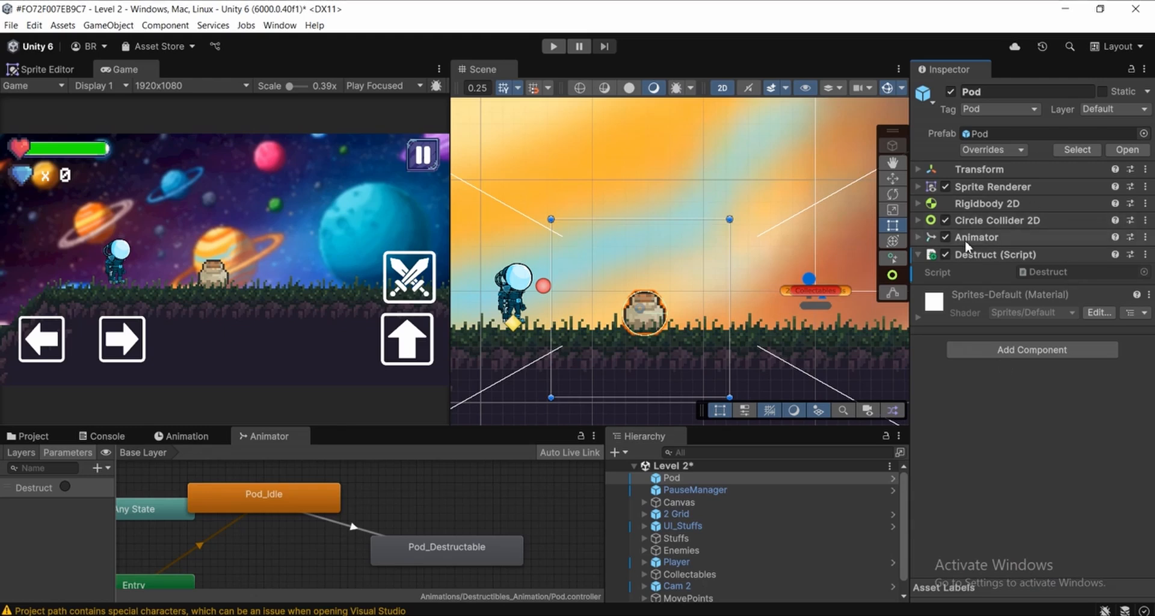
{"action": "left_click", "coordinate": [581, 615]}
{"action": "scroll", "coordinate": [565, 271], "scroll_direction": "up", "scroll_amount": 2}
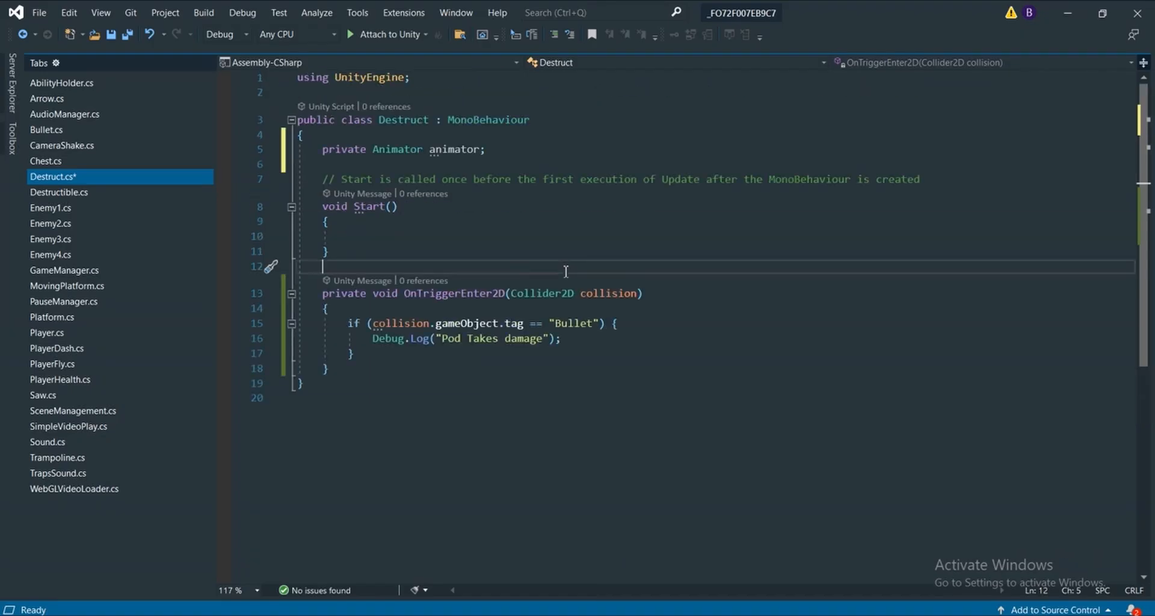
Write the statement this.gameObject.GetComponent<Animator>(); inside the Start method of the Destruct script
{"action": "left_click", "coordinate": [355, 234]}
{"action": "type", "text": "t"}
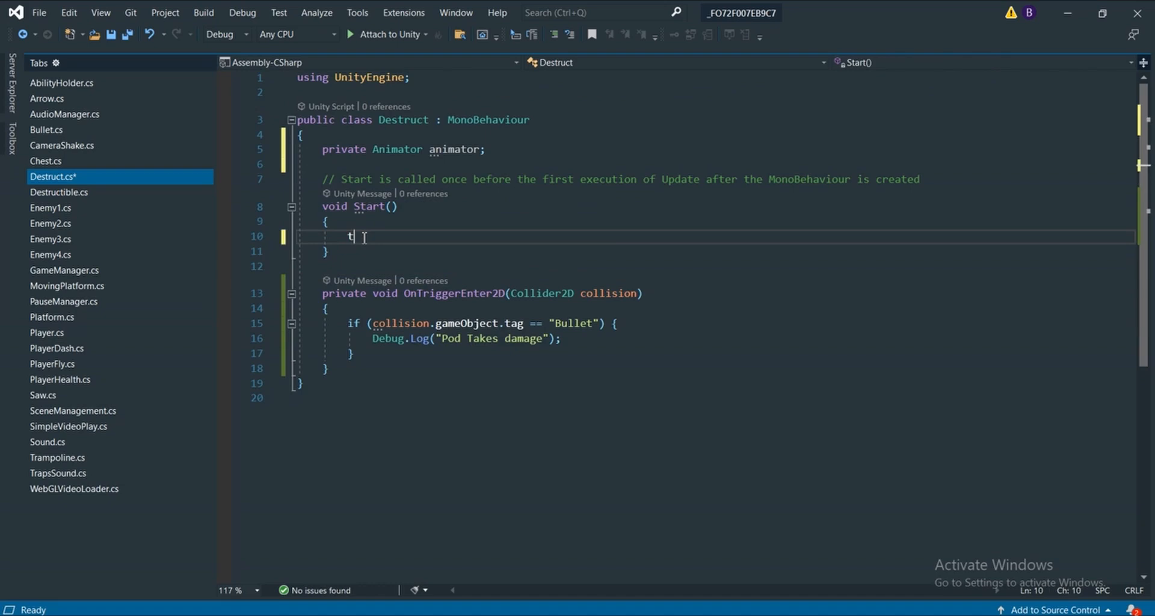
{"action": "type", "text": "his.game"}
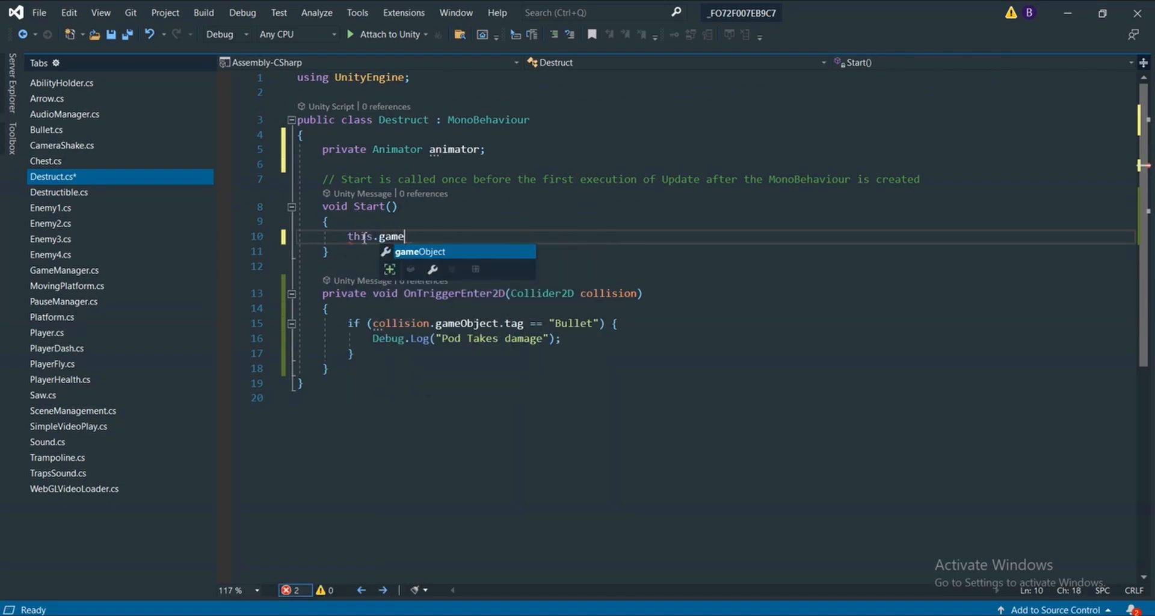
{"action": "type", "text": "Object.GetComponent"}
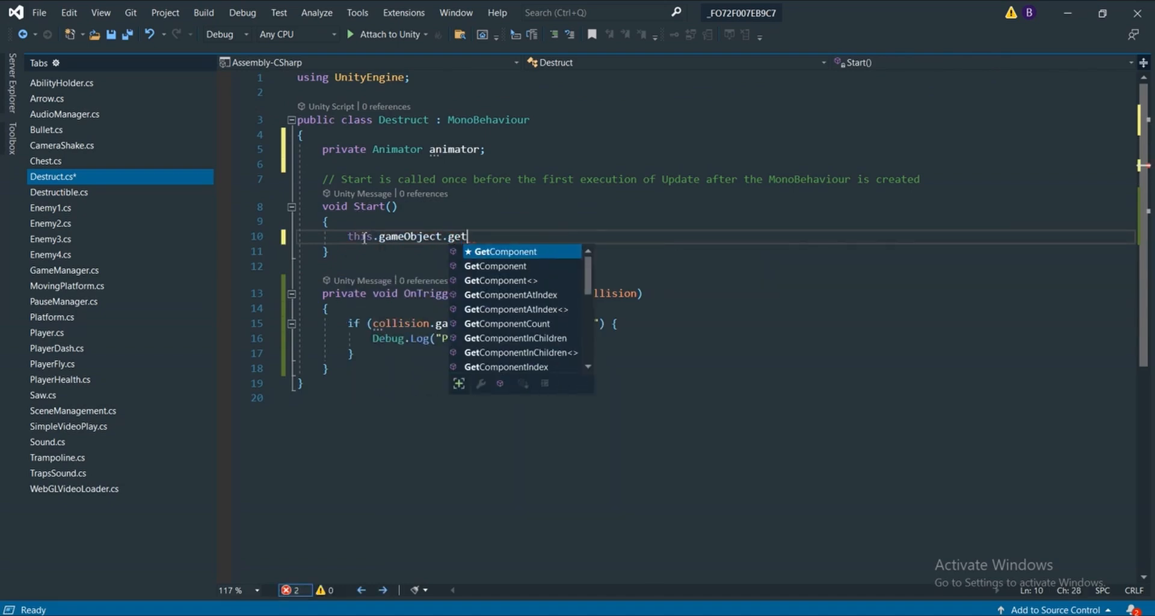
{"action": "type", "text": "<"}
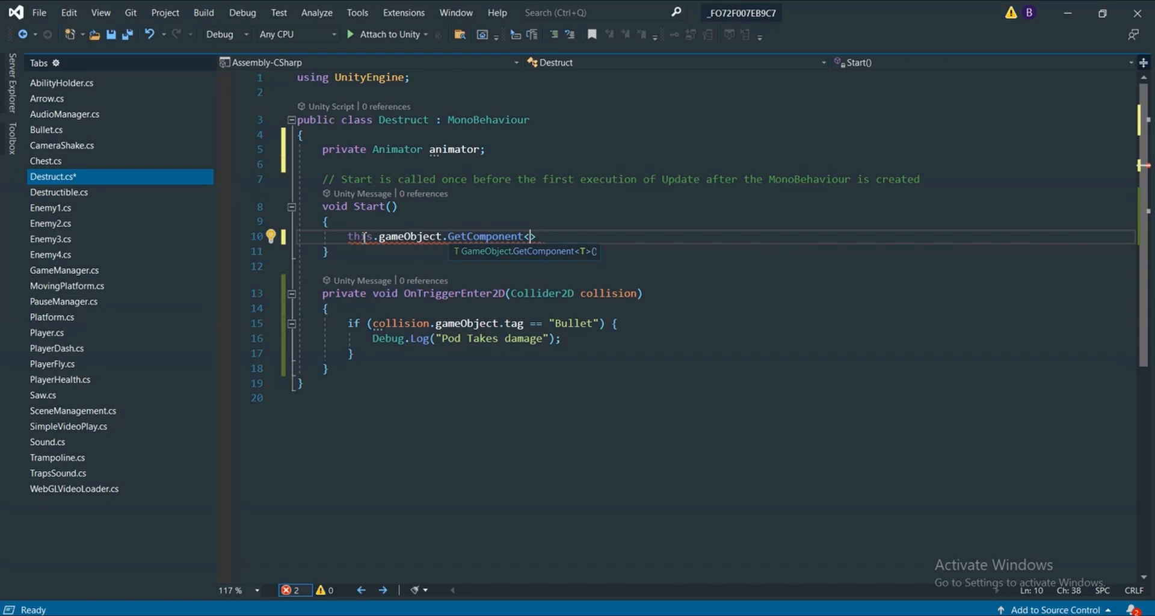
{"action": "type", "text": "Animator>();"}
Assign the GetComponent<Animator>() call in Start to the animator field by prefixing the statement with animator =
{"action": "left_click_drag", "start_coordinate": [622, 236], "coordinate": [352, 238]}
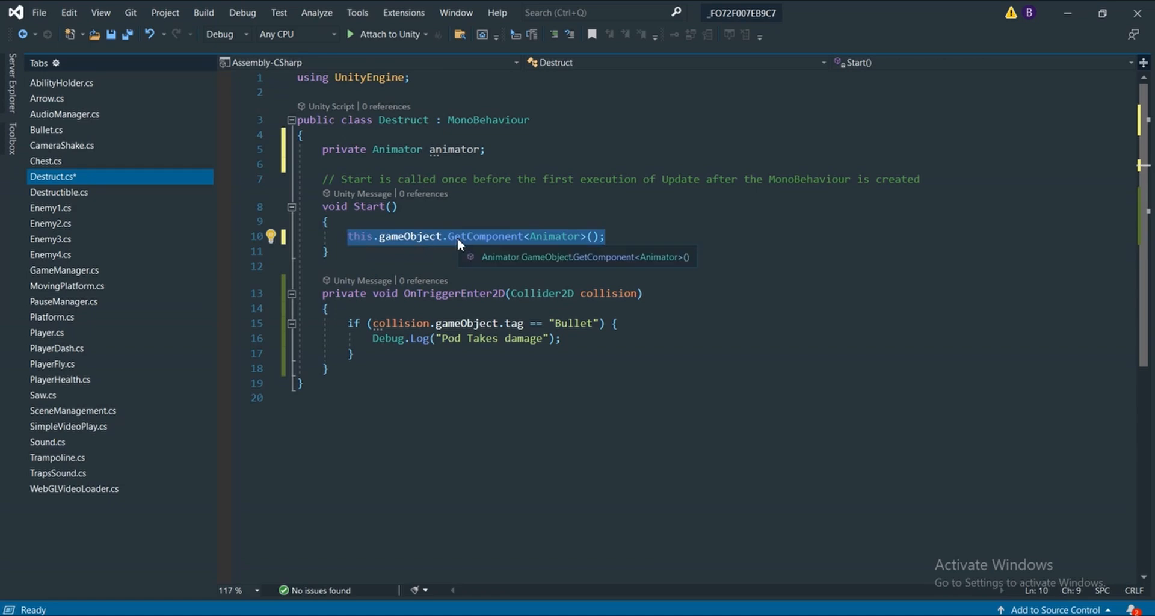
{"action": "left_click_drag", "start_coordinate": [486, 149], "coordinate": [437, 152]}
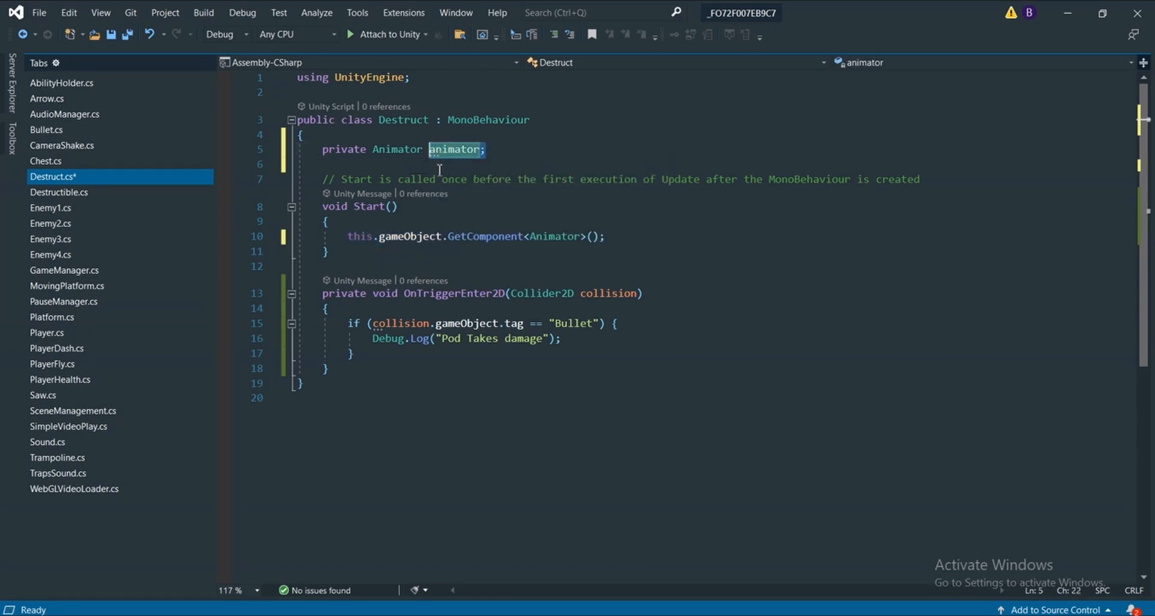
{"action": "left_click", "coordinate": [349, 238]}
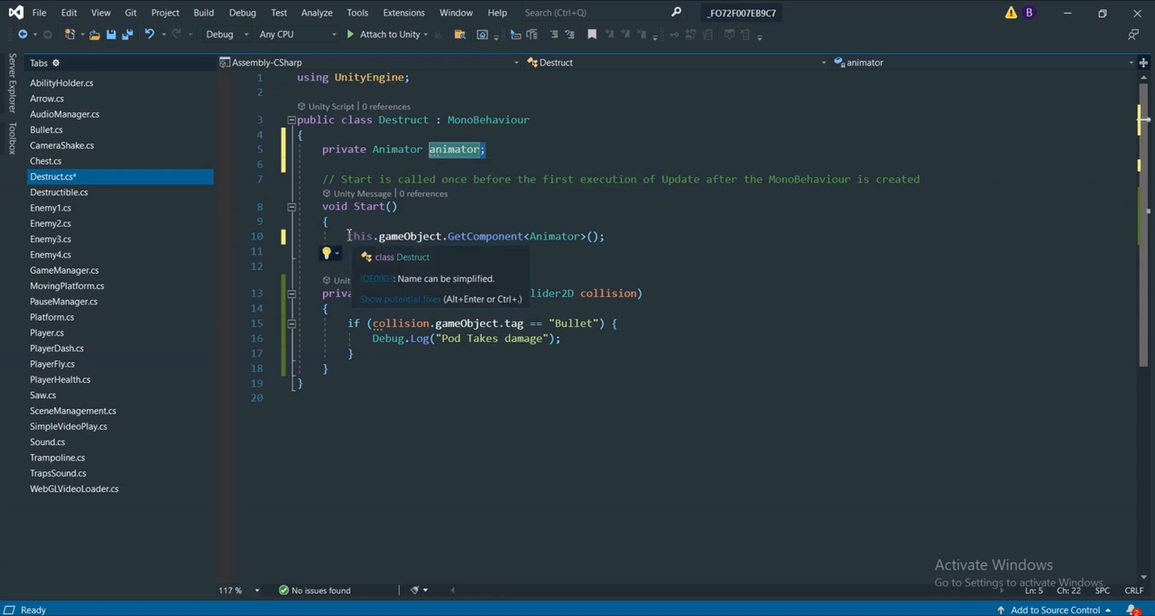
{"action": "key", "text": "Left"}
{"action": "type", "text": "animator"}
{"action": "key", "text": "Tab"}
{"action": "type", "text": "="}
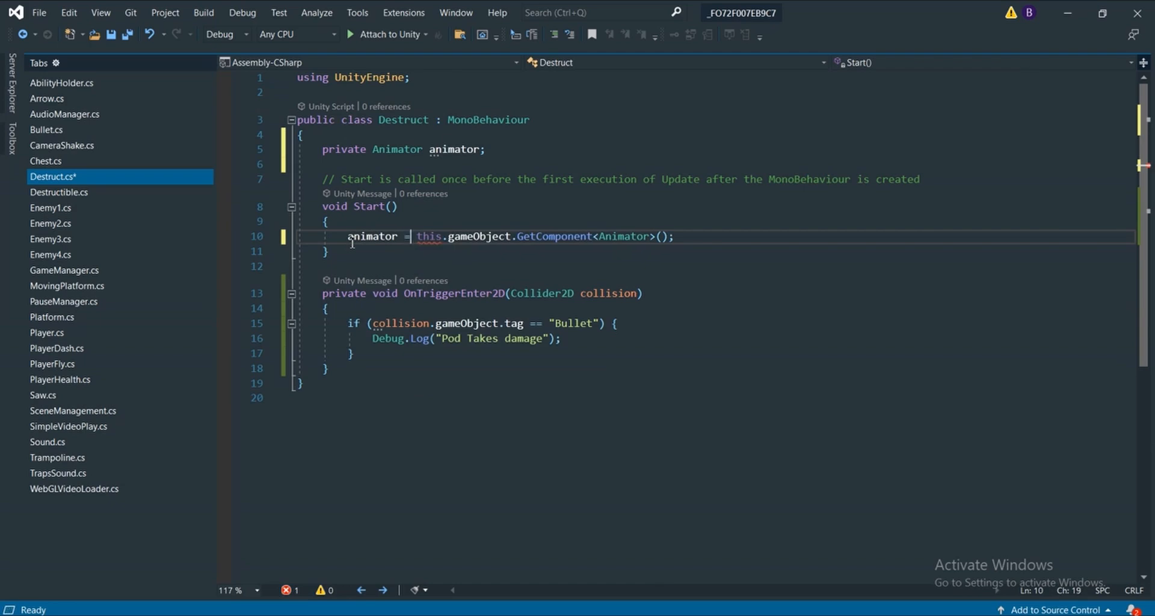
Examine the this.gameObject reference in the assignment and compare it with the Pod's Animator component in Unity
{"action": "left_click_drag", "start_coordinate": [419, 226], "coordinate": [521, 235]}
{"action": "left_click", "coordinate": [464, 249]}
{"action": "double_click", "coordinate": [426, 236]}
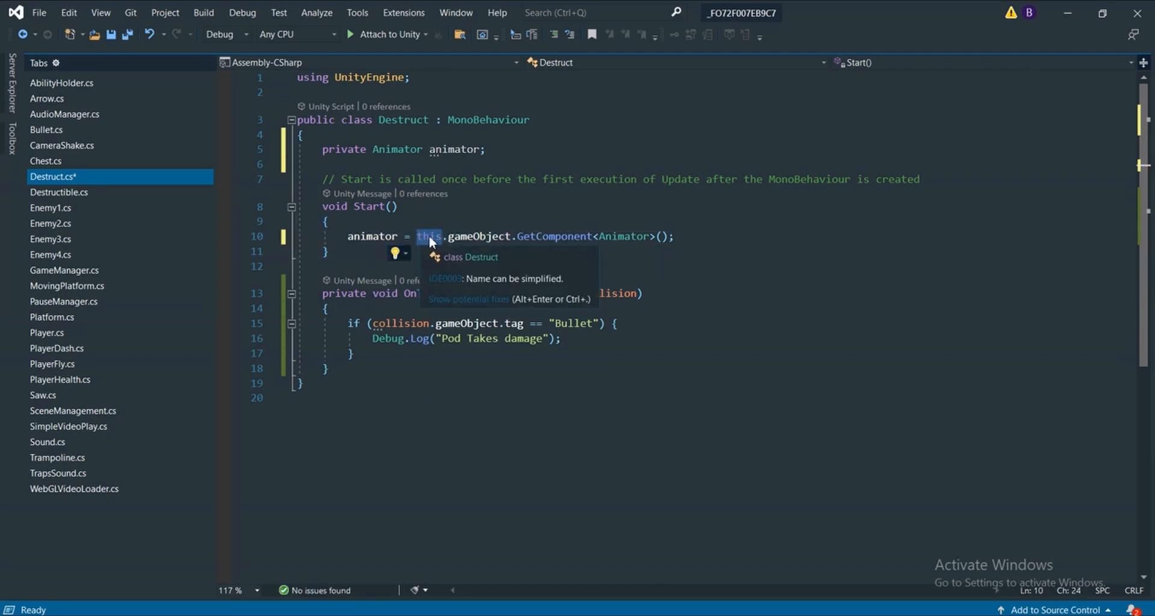
{"action": "key", "text": "alt+Tab"}
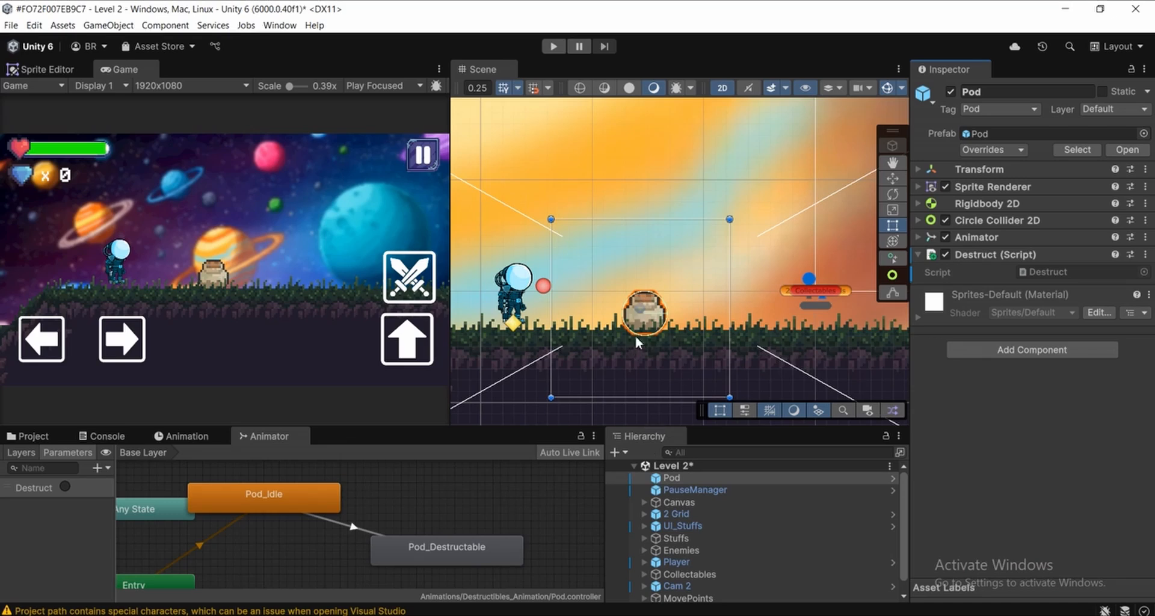
{"action": "left_click", "coordinate": [981, 237]}
{"action": "left_click", "coordinate": [987, 237]}
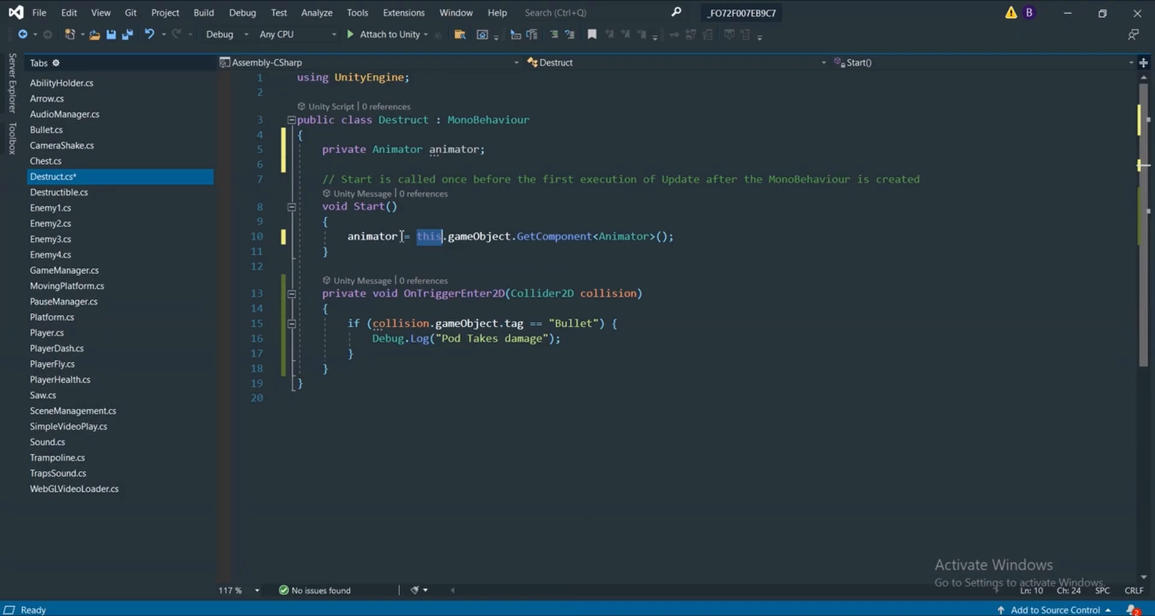
{"action": "left_click_drag", "start_coordinate": [402, 236], "coordinate": [347, 235]}
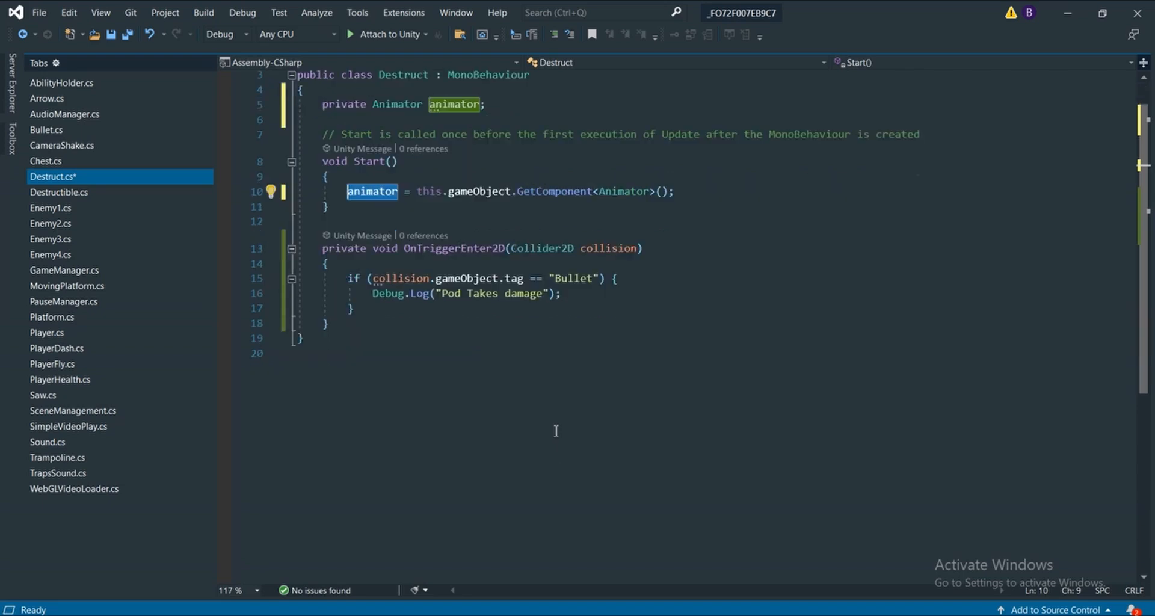
Replace the Debug.Log line inside the Bullet tag check with an animator.SetTrigger call taking a string argument
{"action": "left_click_drag", "start_coordinate": [571, 346], "coordinate": [371, 343]}
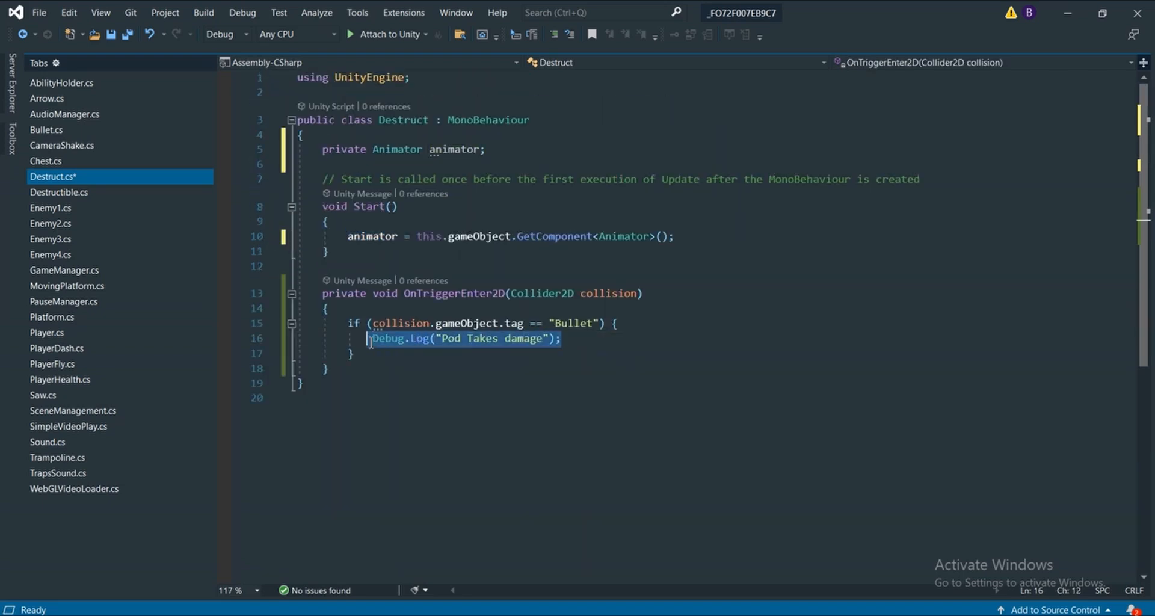
{"action": "key", "text": "BackSpace"}
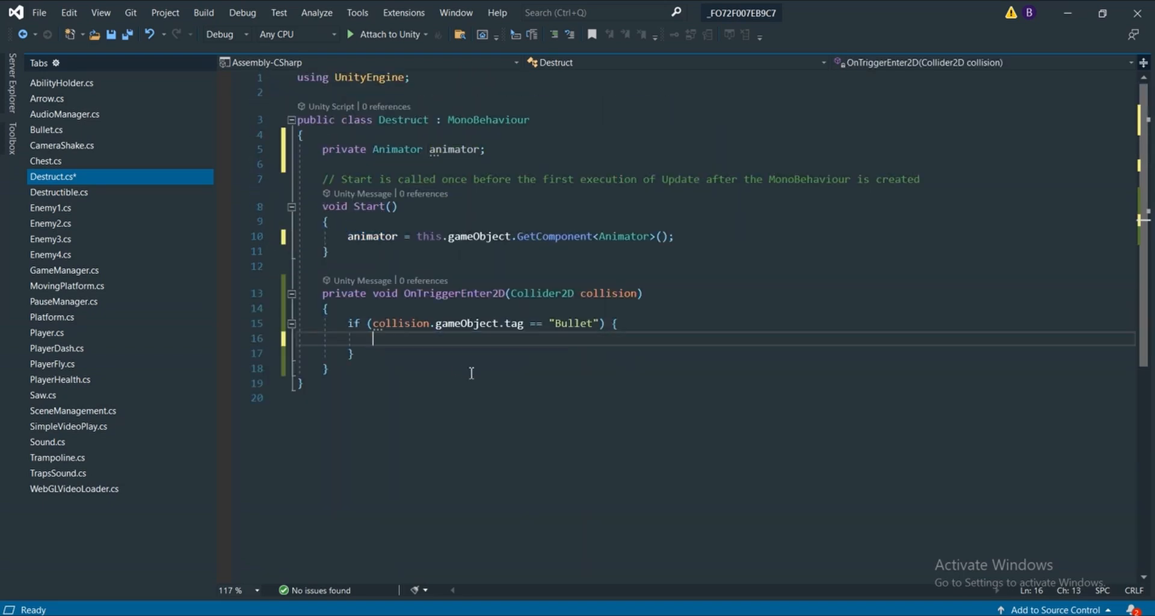
{"action": "type", "text": "ani"}
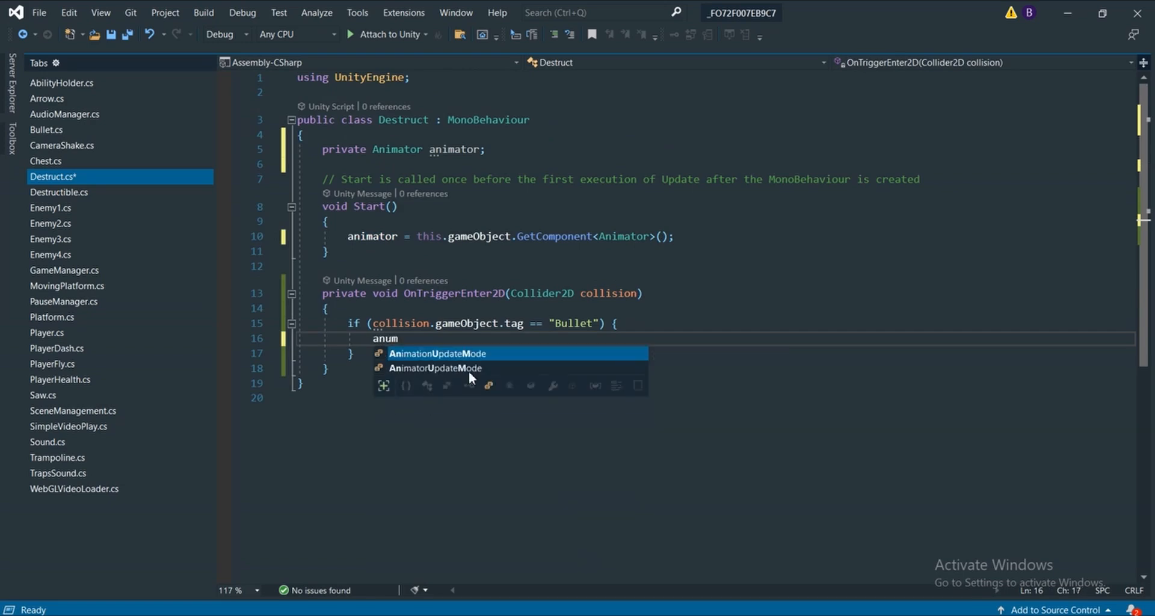
{"action": "key", "text": "Tab"}
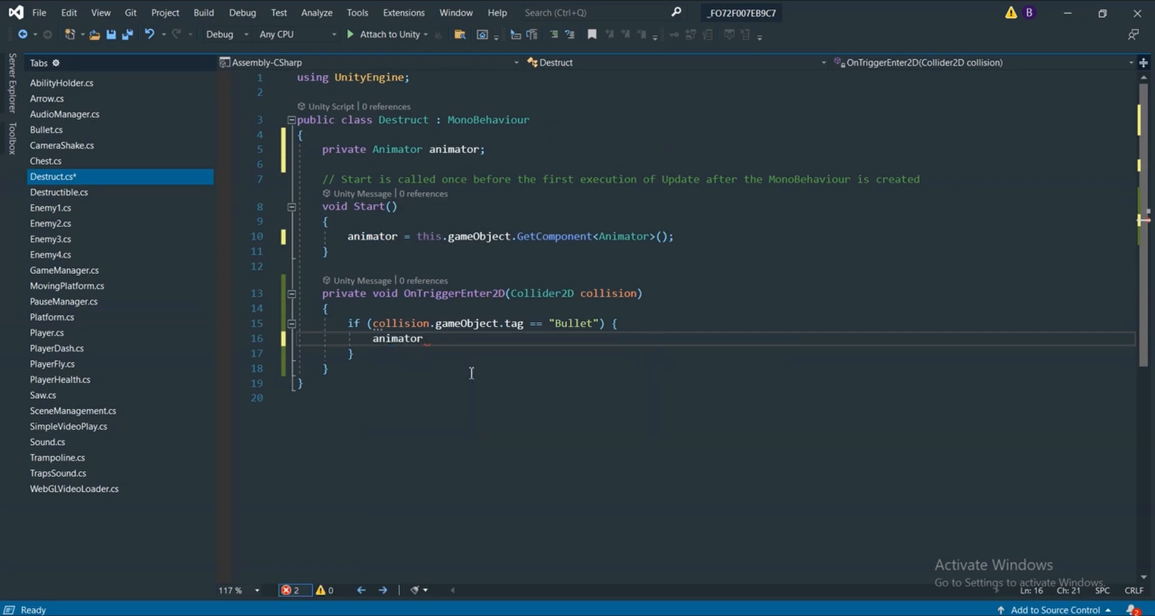
{"action": "type", "text": ".s"}
{"action": "type", "text": "r"}
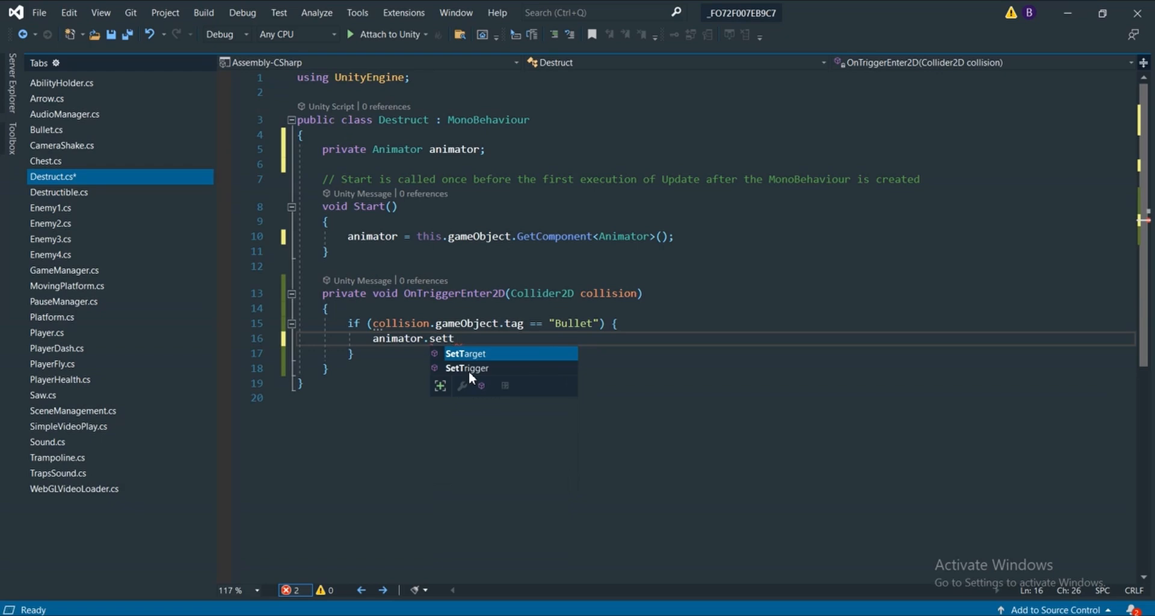
{"action": "key", "text": "Tab"}
{"action": "type", "text": "*("}
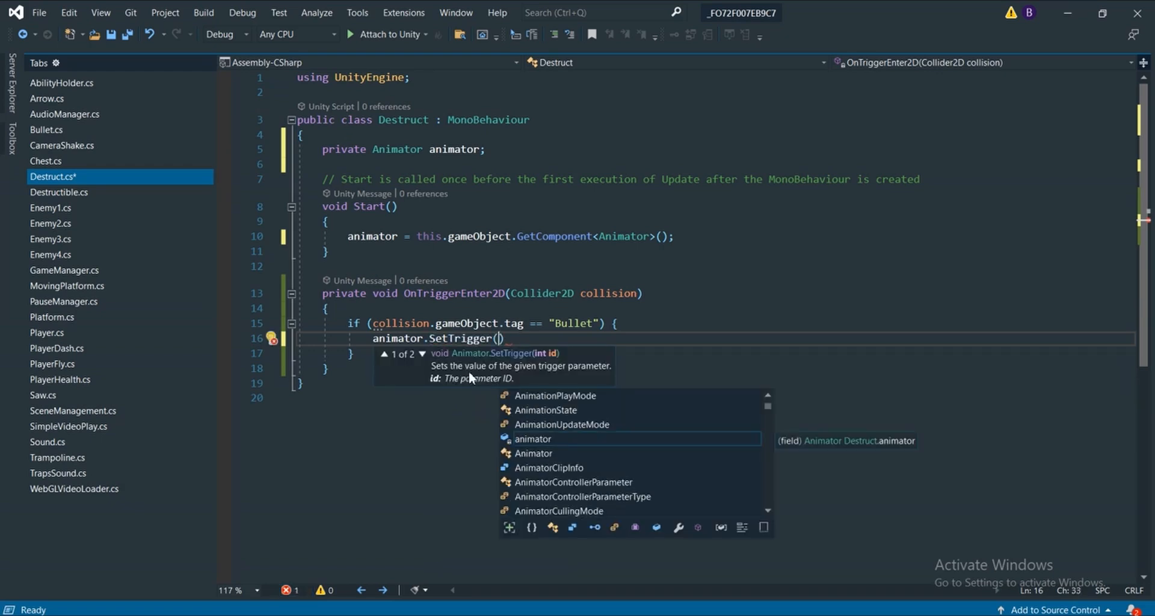
{"action": "type", "text": "\""}
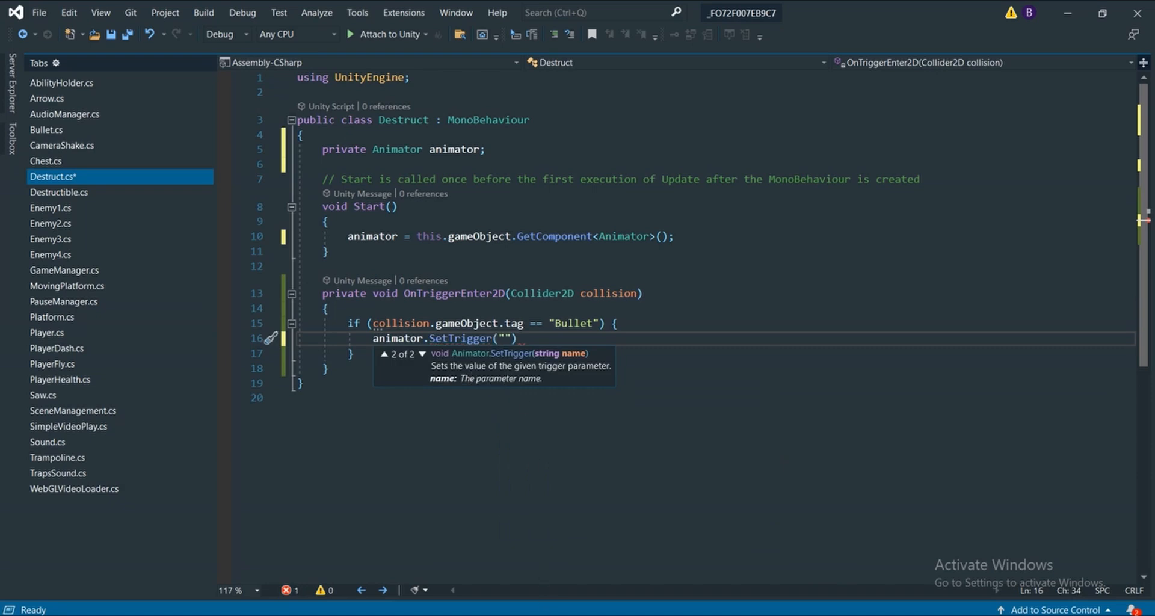
Check the trigger parameter's name in Unity's Animator, complete the call as animator.SetTrigger("Destruct"); and save the script
{"action": "left_click", "coordinate": [572, 615]}
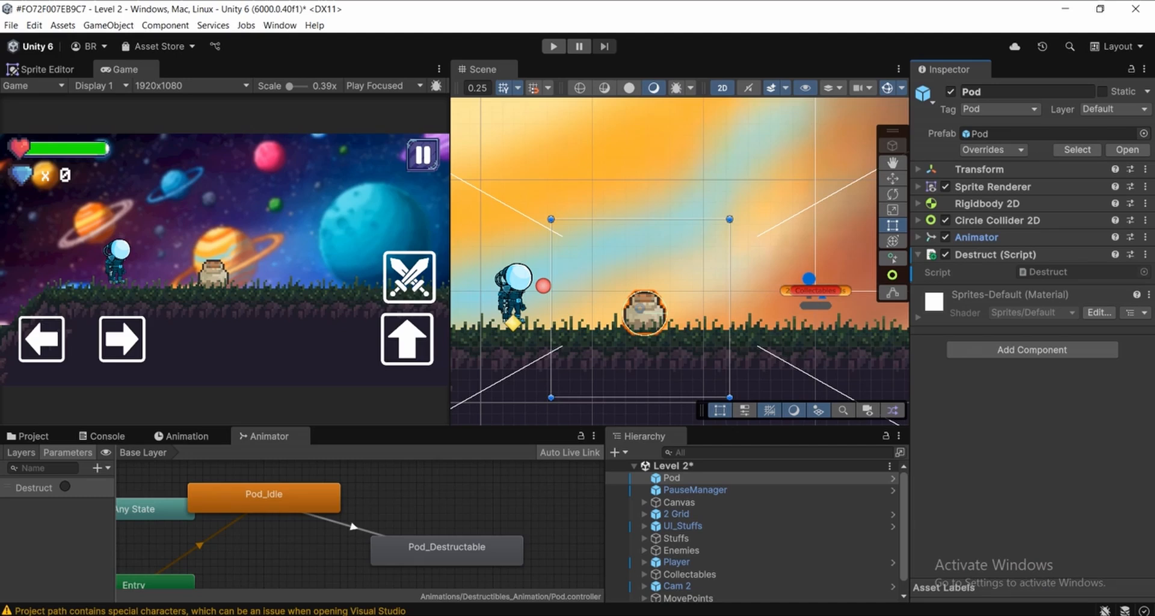
{"action": "left_click", "coordinate": [47, 491]}
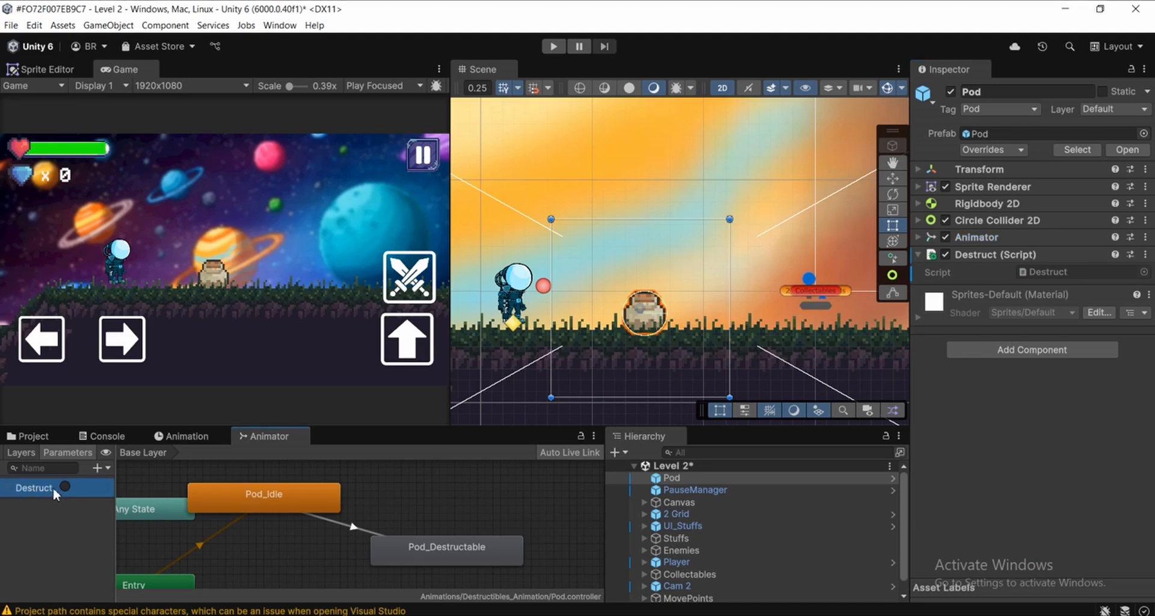
{"action": "left_click", "coordinate": [585, 615]}
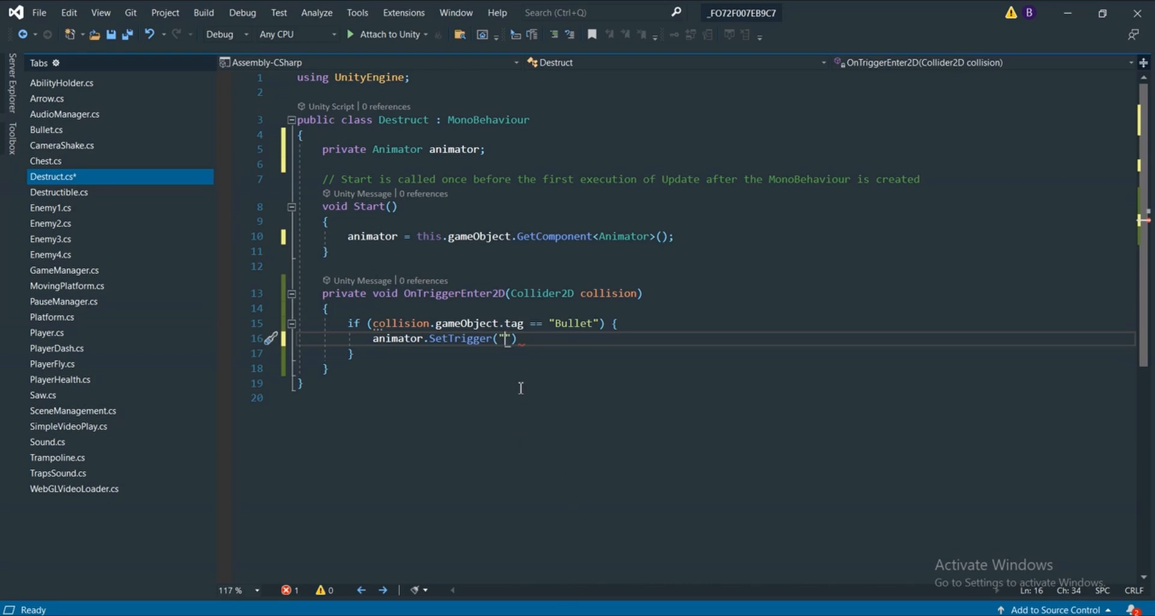
{"action": "type", "text": "Destruct\")"}
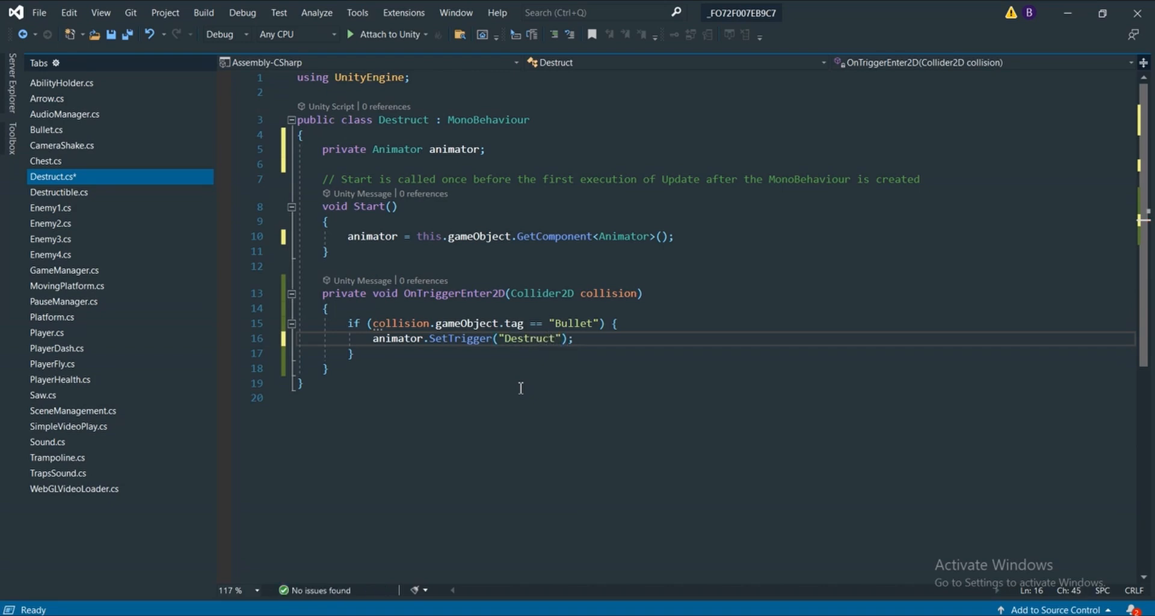
{"action": "key", "text": "ctrl+s"}
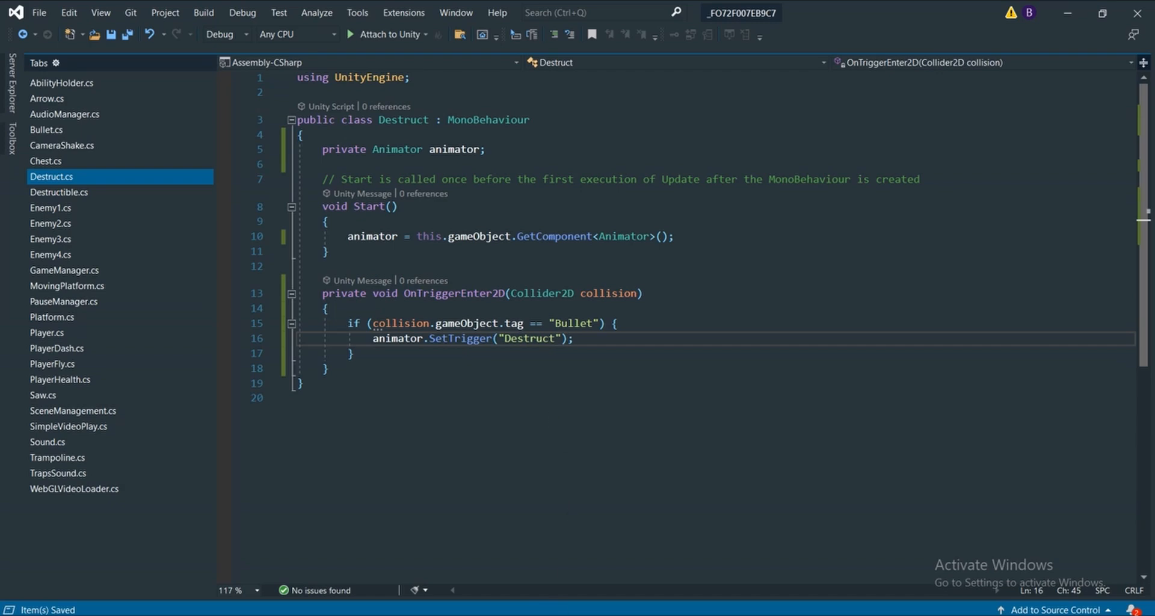
Switch to Unity to recompile the scripts, rechecking the animator.SetTrigger line in Visual Studio while waiting
{"action": "key", "text": "alt+Tab"}
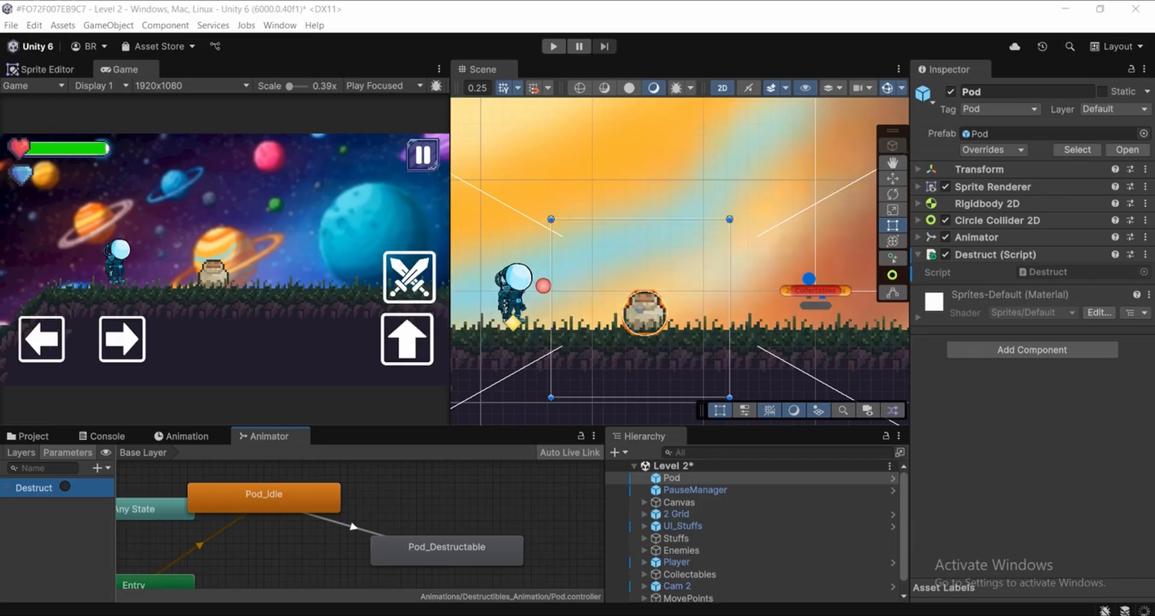
{"action": "mouse_move", "coordinate": [570, 614]}
{"action": "left_click", "coordinate": [530, 585]}
{"action": "key", "text": "alt+Tab"}
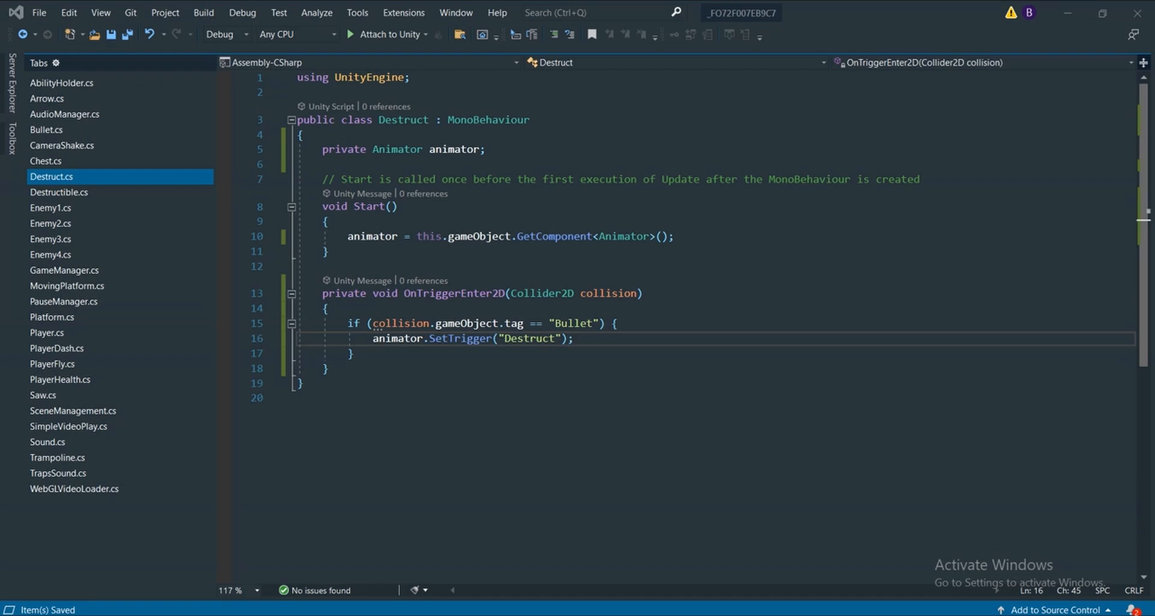
{"action": "left_click_drag", "start_coordinate": [374, 342], "coordinate": [424, 339]}
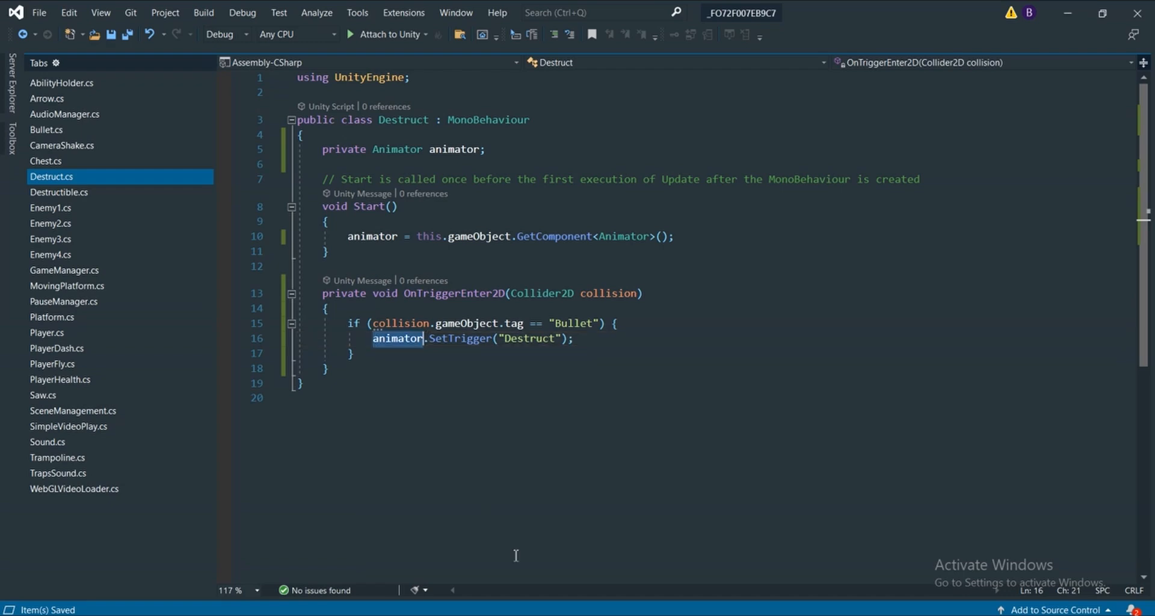
{"action": "mouse_move", "coordinate": [570, 614]}
{"action": "left_click", "coordinate": [536, 578]}
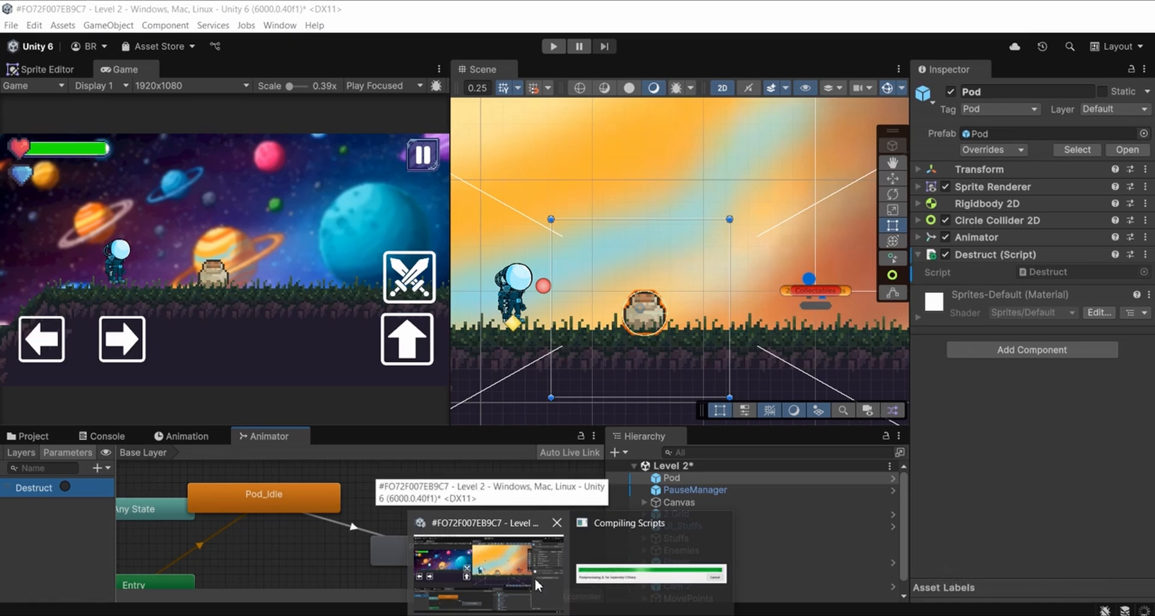
{"action": "left_click", "coordinate": [534, 579]}
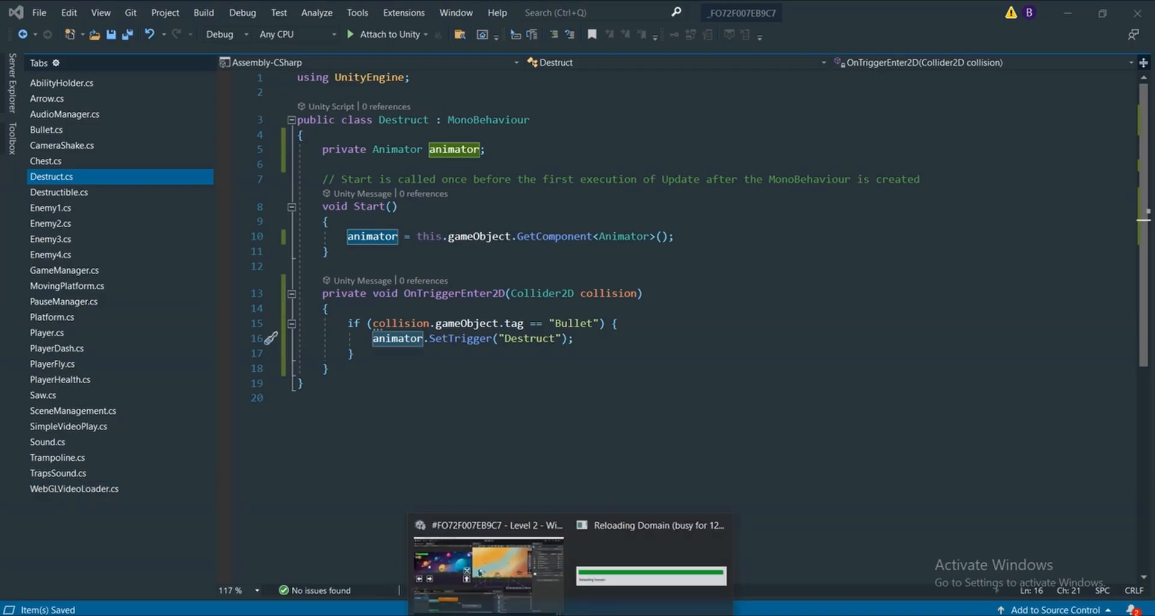
{"action": "left_click", "coordinate": [525, 601]}
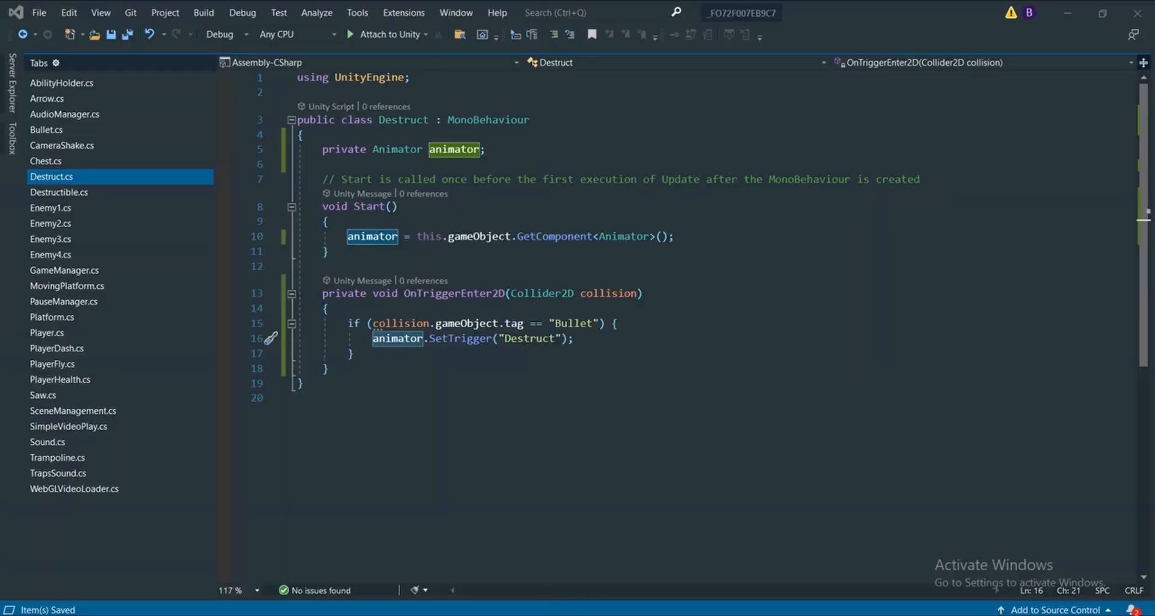
{"action": "mouse_move", "coordinate": [545, 605]}
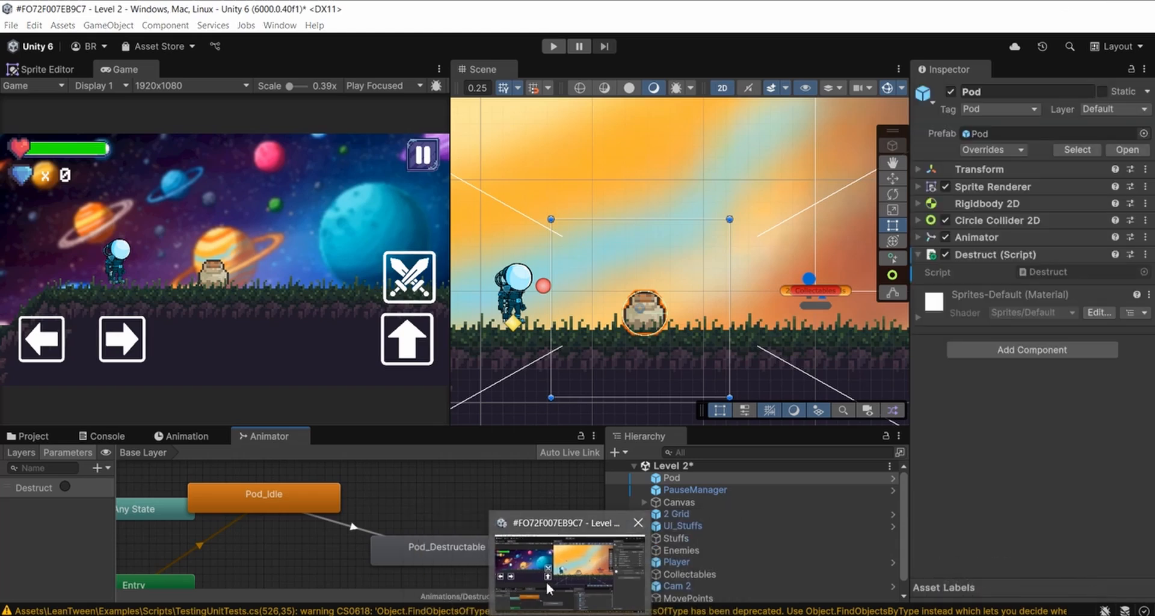
{"action": "left_click", "coordinate": [547, 586]}
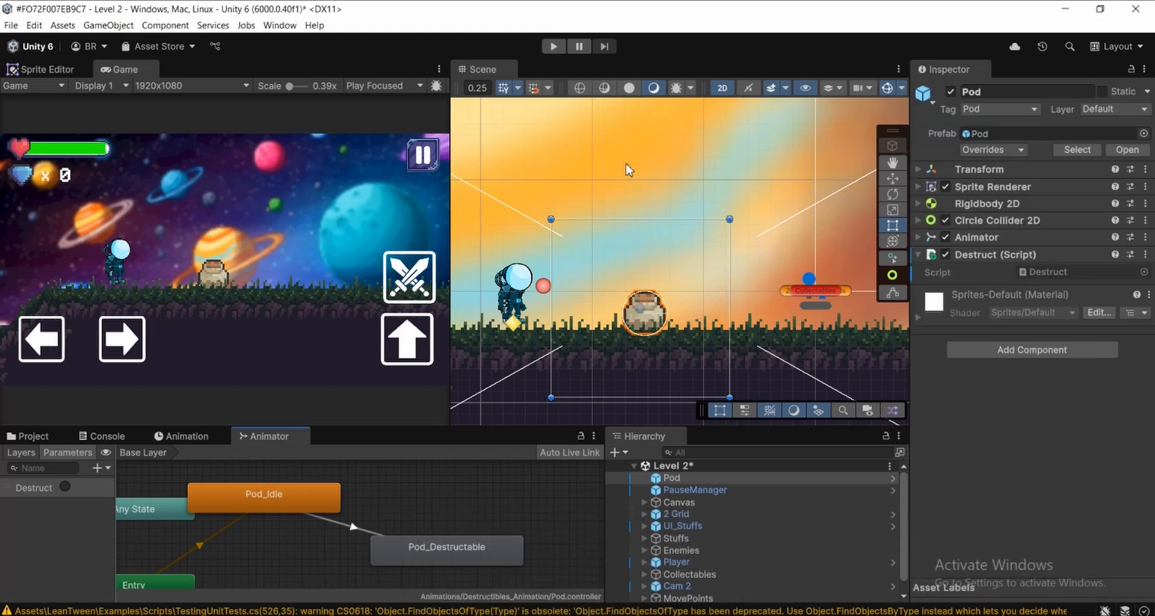
{"action": "scroll", "coordinate": [602, 267], "scroll_direction": "down", "scroll_amount": 2}
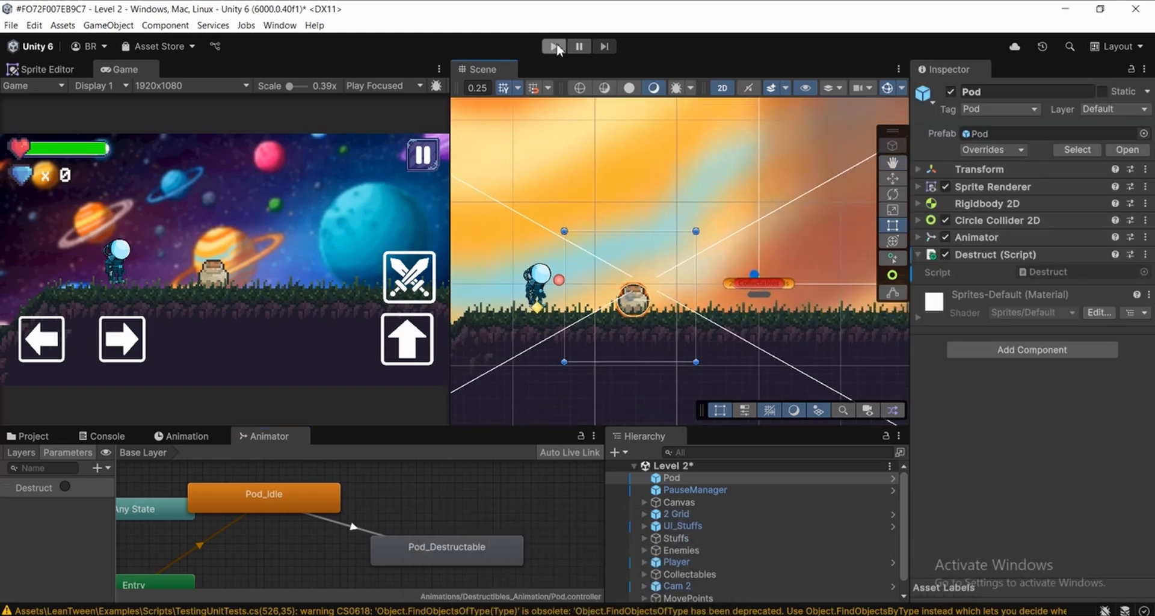
Run the level, test the pot's breaking animation and walk the player up to its remains
{"action": "left_click", "coordinate": [554, 47]}
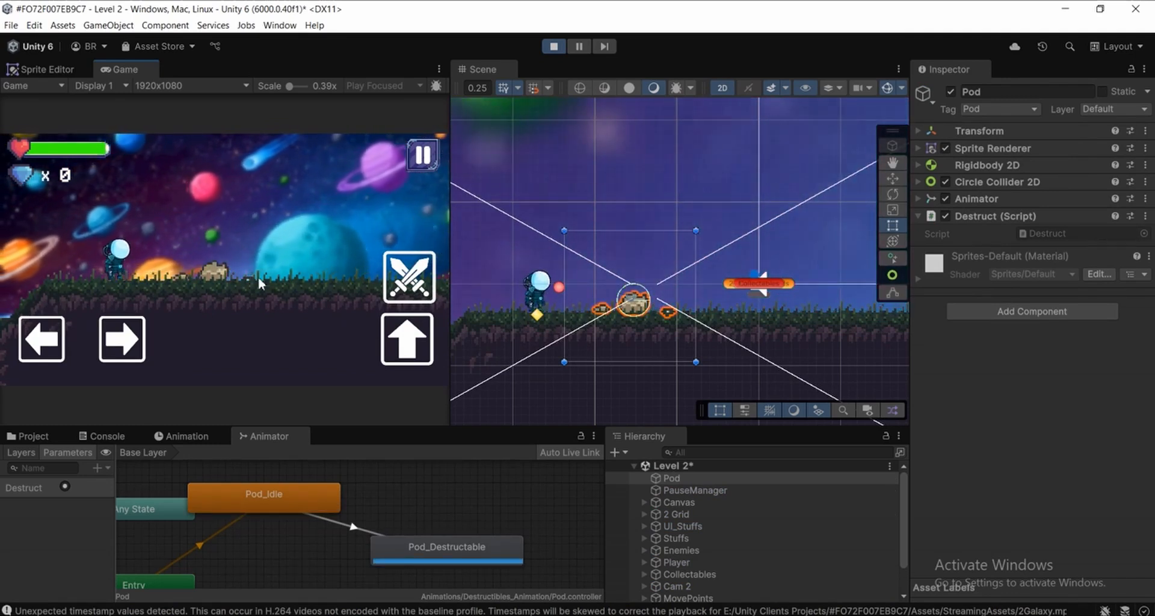
{"action": "scroll", "coordinate": [631, 310], "scroll_direction": "up", "scroll_amount": 2}
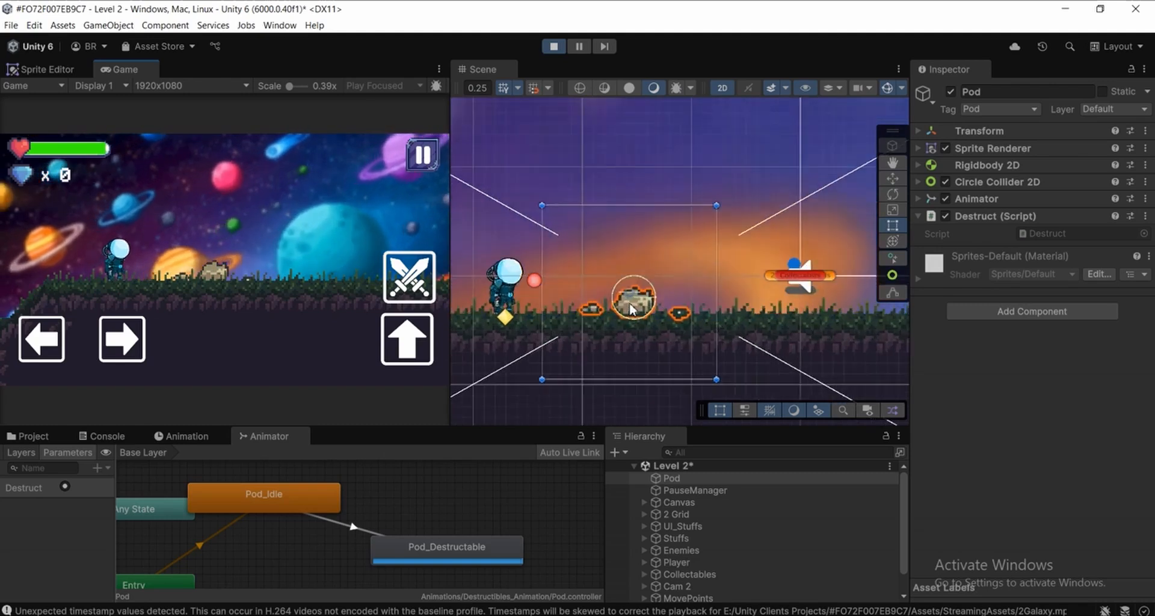
{"action": "scroll", "coordinate": [631, 309], "scroll_direction": "up", "scroll_amount": 2}
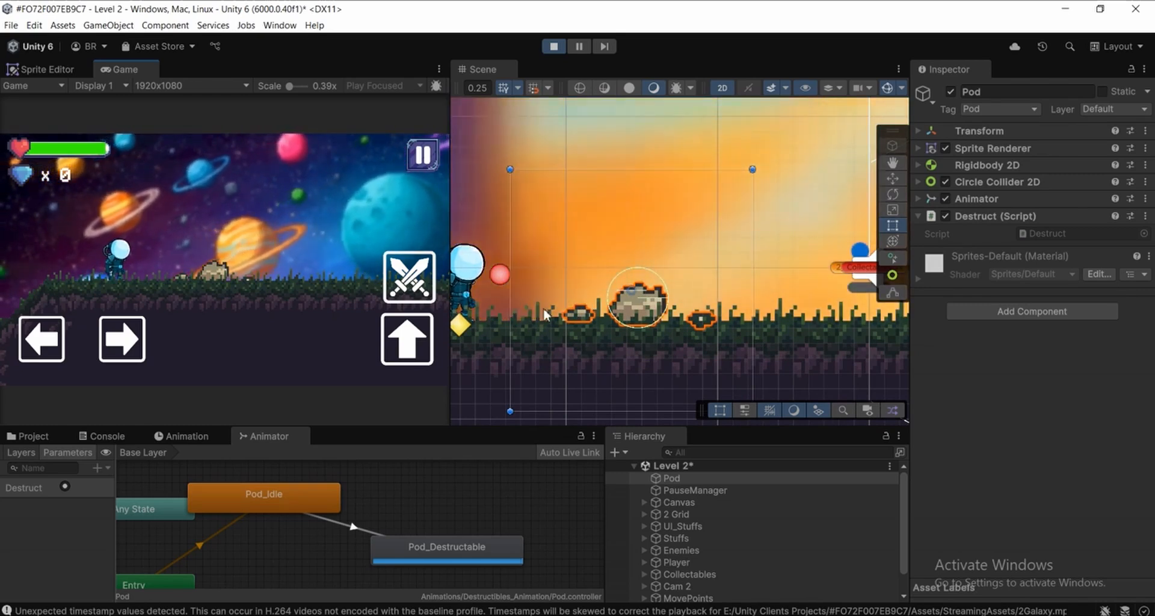
{"action": "key", "text": "Right"}
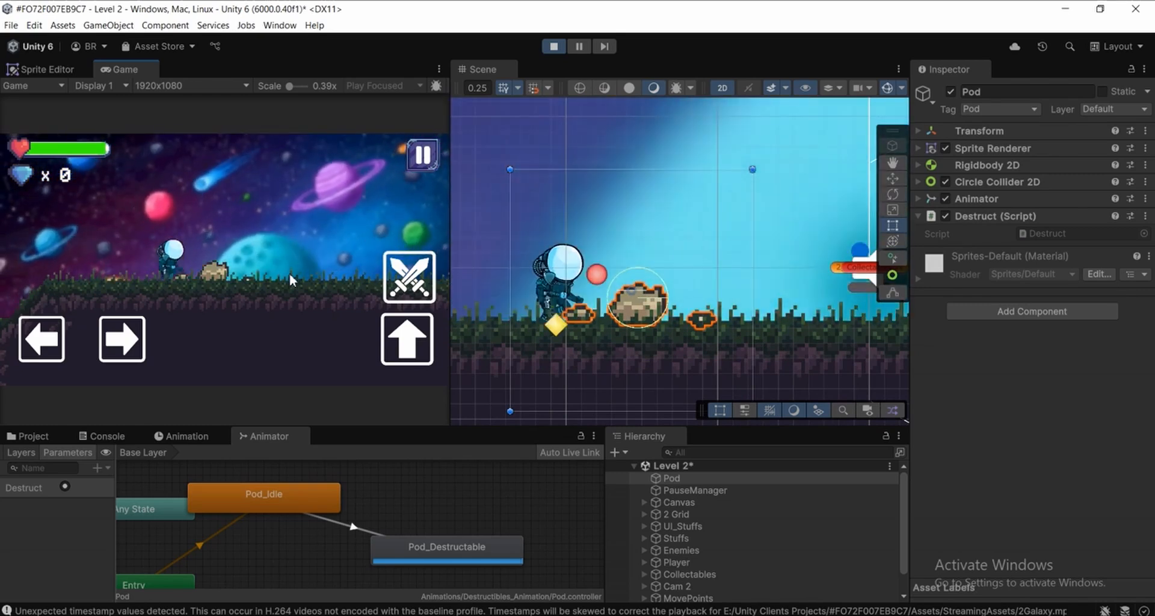
{"action": "key", "text": "Left"}
{"action": "key", "text": "Right"}
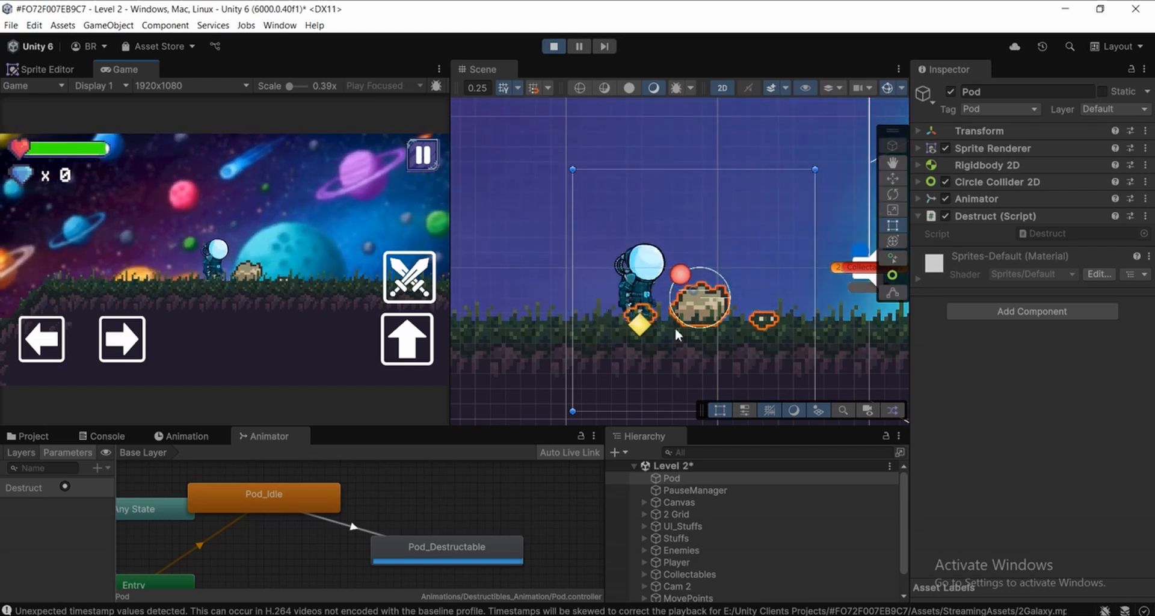
Examine the broken pot's circle collider and its scattered pieces next to the player in the Scene view
{"action": "middle_click_drag", "start_coordinate": [689, 320], "coordinate": [605, 306]}
{"action": "scroll", "coordinate": [605, 306], "scroll_direction": "up", "scroll_amount": 5}
{"action": "scroll", "coordinate": [622, 286], "scroll_direction": "up", "scroll_amount": 3}
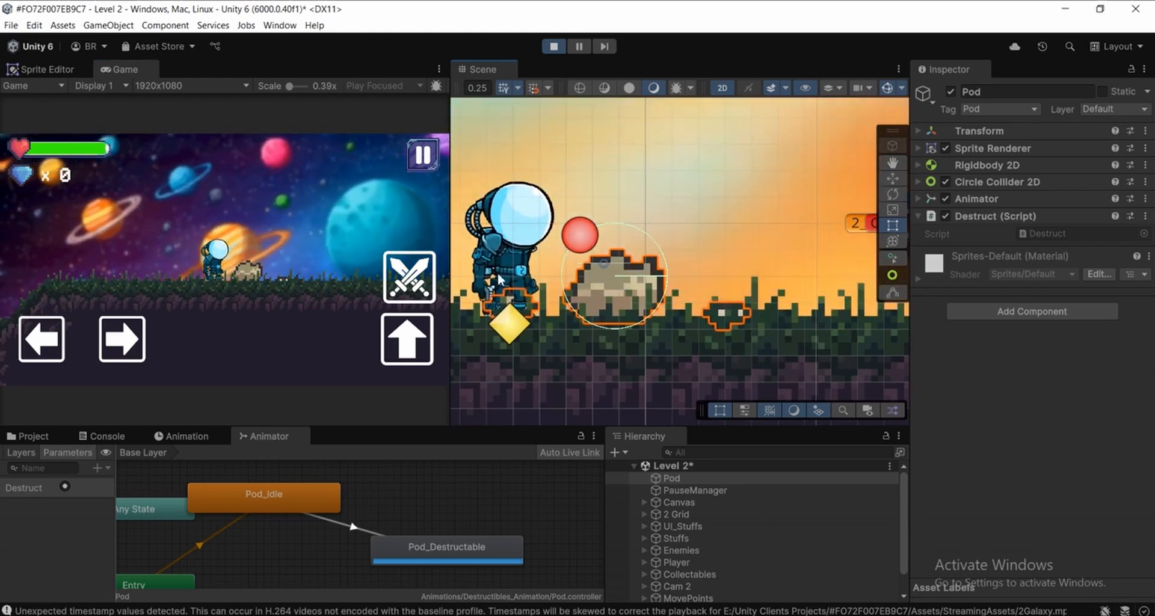
{"action": "middle_click_drag", "start_coordinate": [499, 279], "coordinate": [591, 280]}
{"action": "scroll", "coordinate": [590, 279], "scroll_direction": "down", "scroll_amount": 3}
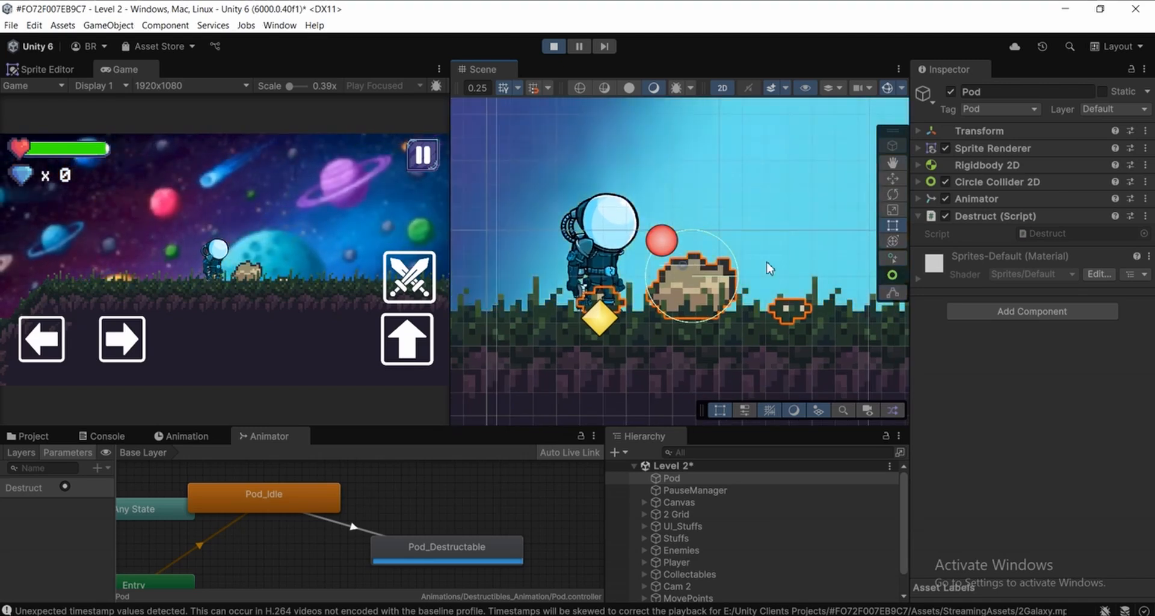
{"action": "scroll", "coordinate": [777, 268], "scroll_direction": "down", "scroll_amount": 1}
{"action": "middle_click_drag", "start_coordinate": [756, 275], "coordinate": [699, 291]}
{"action": "scroll", "coordinate": [691, 289], "scroll_direction": "up", "scroll_amount": 2}
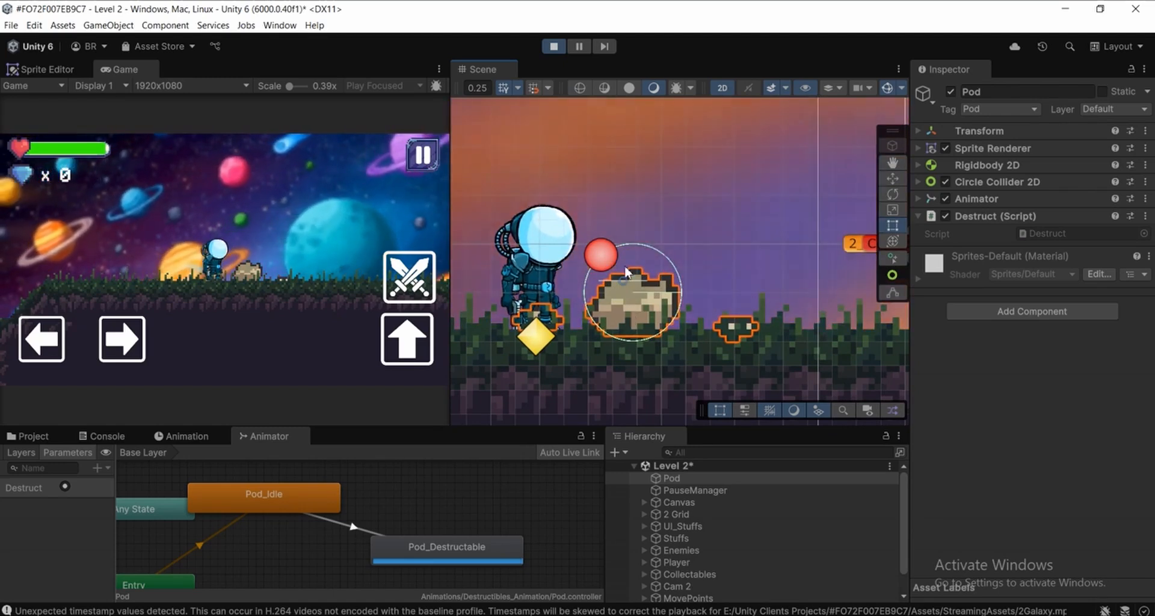
{"action": "scroll", "coordinate": [617, 355], "scroll_direction": "down", "scroll_amount": 1}
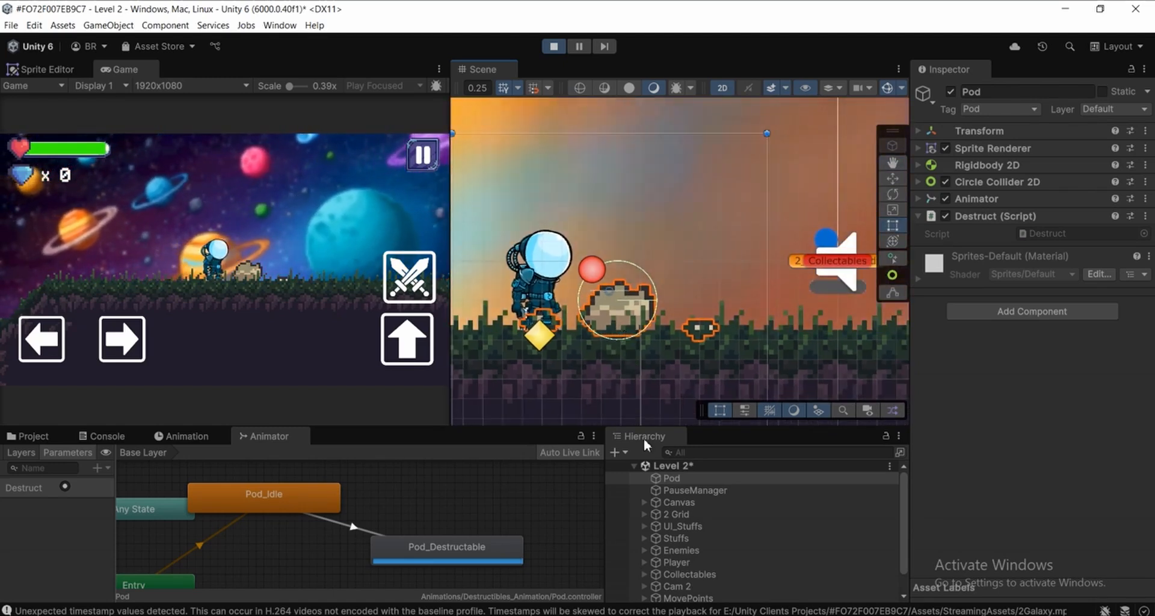
Inspect the Gravity Scale in the running Pod's Rigidbody 2D, collapse the component and stop the game
{"action": "left_click", "coordinate": [673, 489]}
{"action": "left_click", "coordinate": [681, 479]}
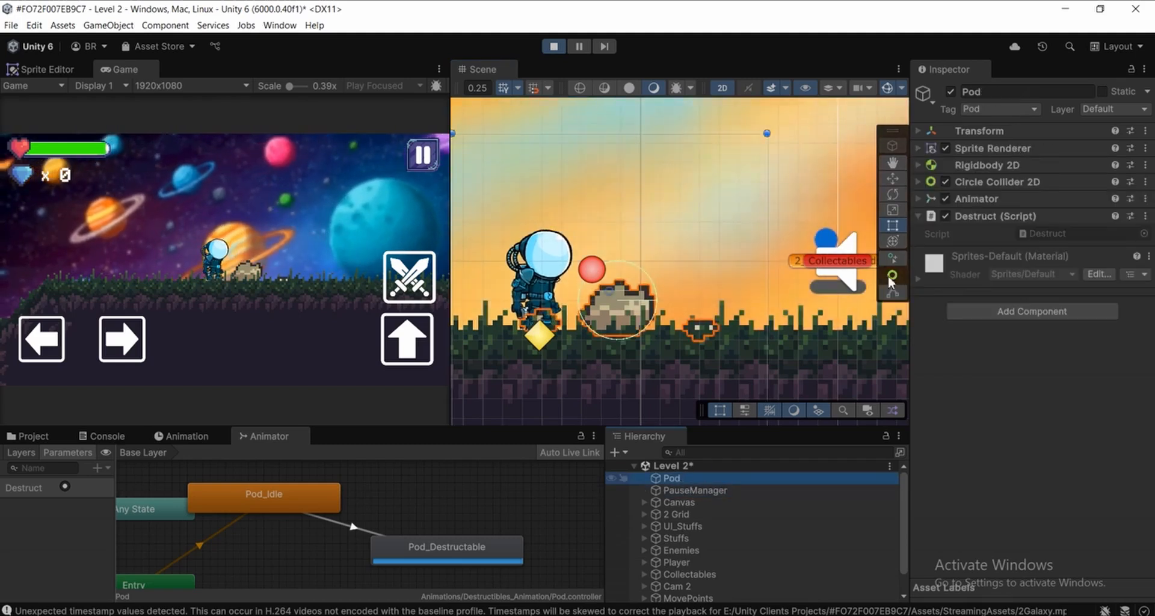
{"action": "left_click", "coordinate": [971, 164]}
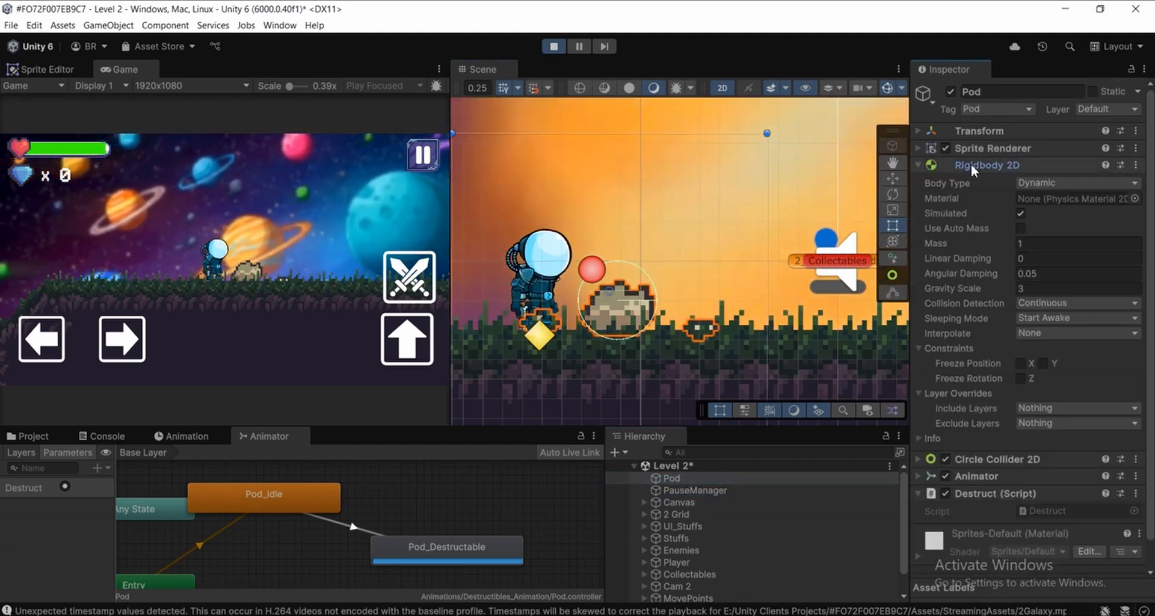
{"action": "left_click", "coordinate": [998, 289]}
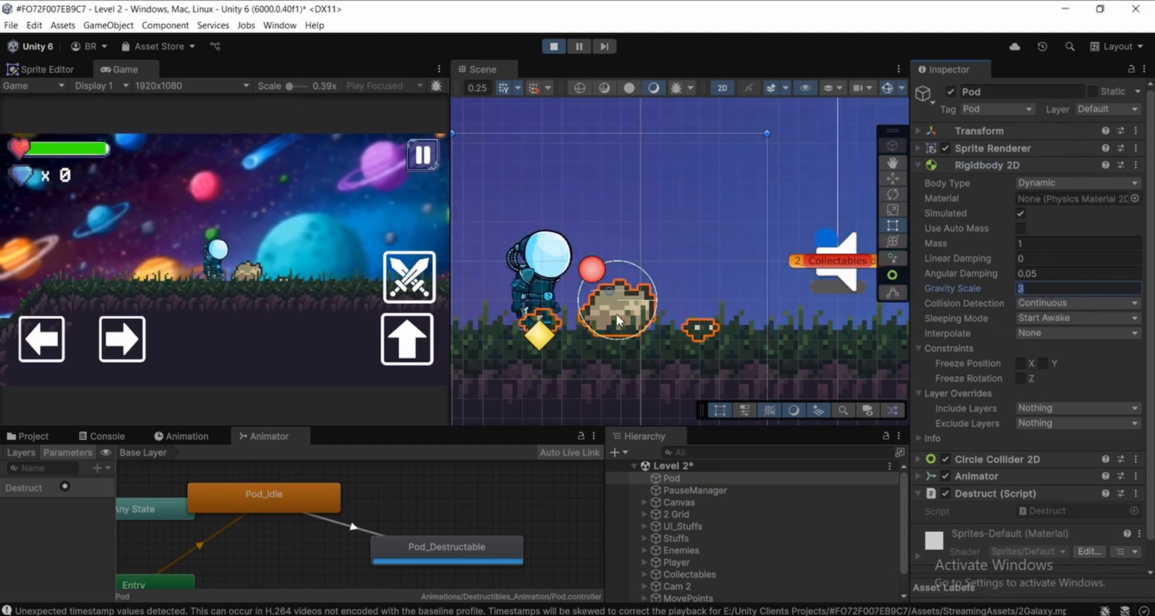
{"action": "scroll", "coordinate": [618, 319], "scroll_direction": "up", "scroll_amount": 2}
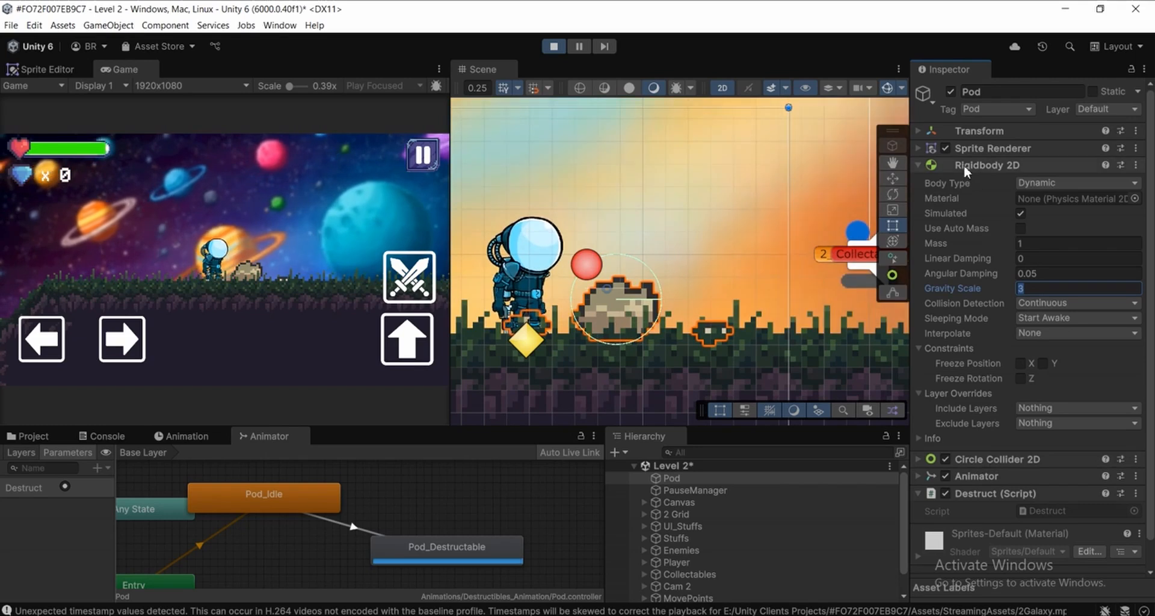
{"action": "left_click", "coordinate": [964, 165]}
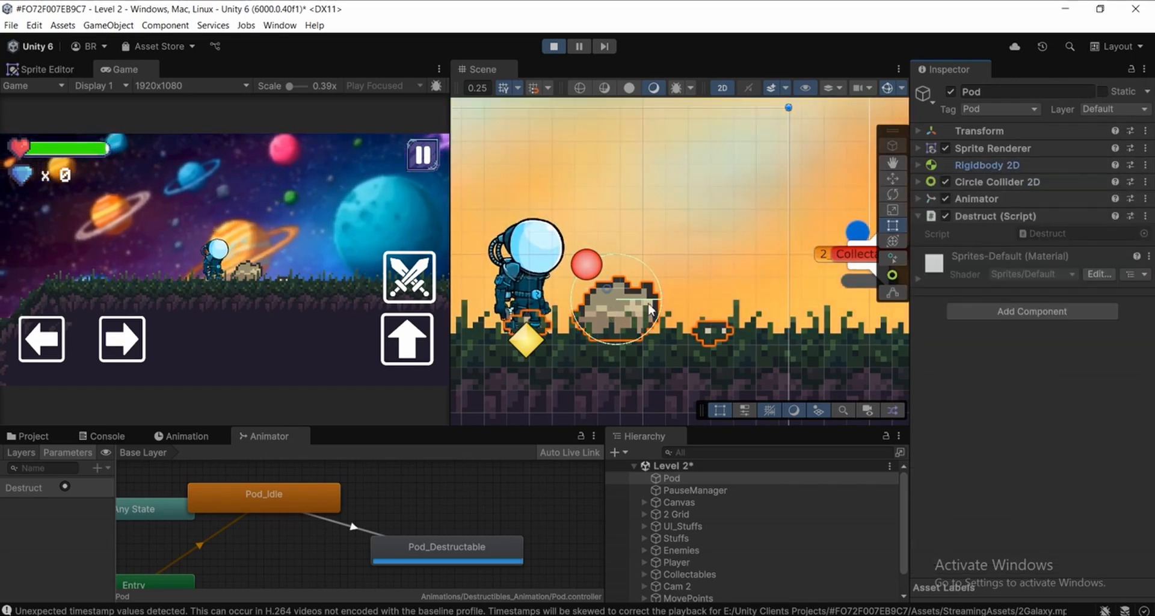
{"action": "left_click", "coordinate": [550, 48]}
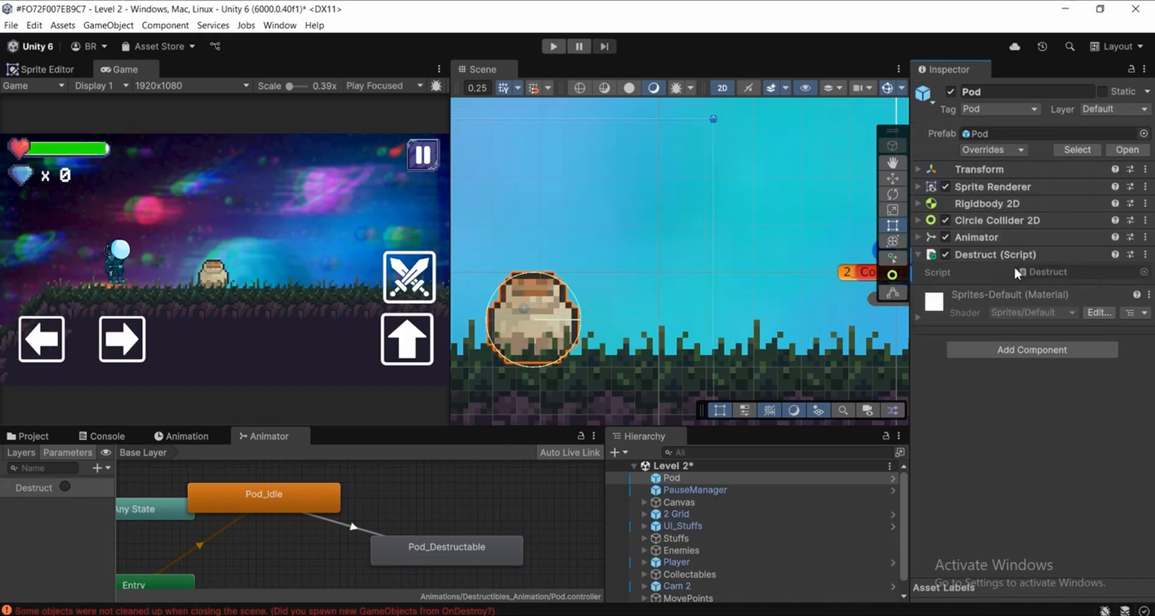
Switch to Visual Studio and declare private Rigidbody2D rb; below the animator field in Destruct.cs
{"action": "key", "text": "alt+Tab"}
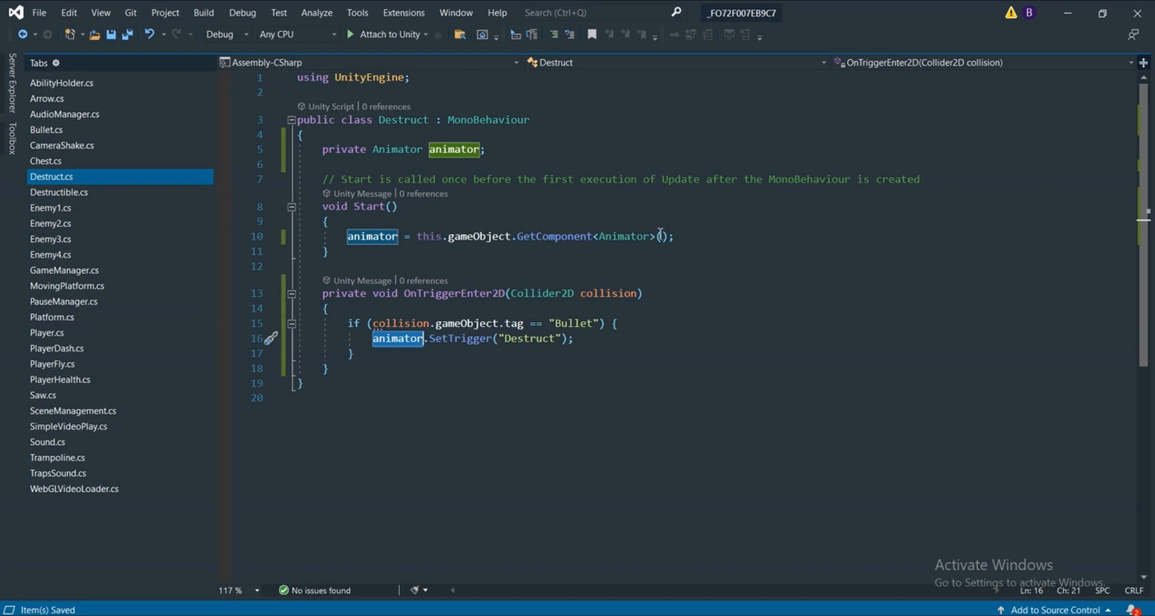
{"action": "left_click", "coordinate": [494, 147]}
{"action": "key", "text": "Return"}
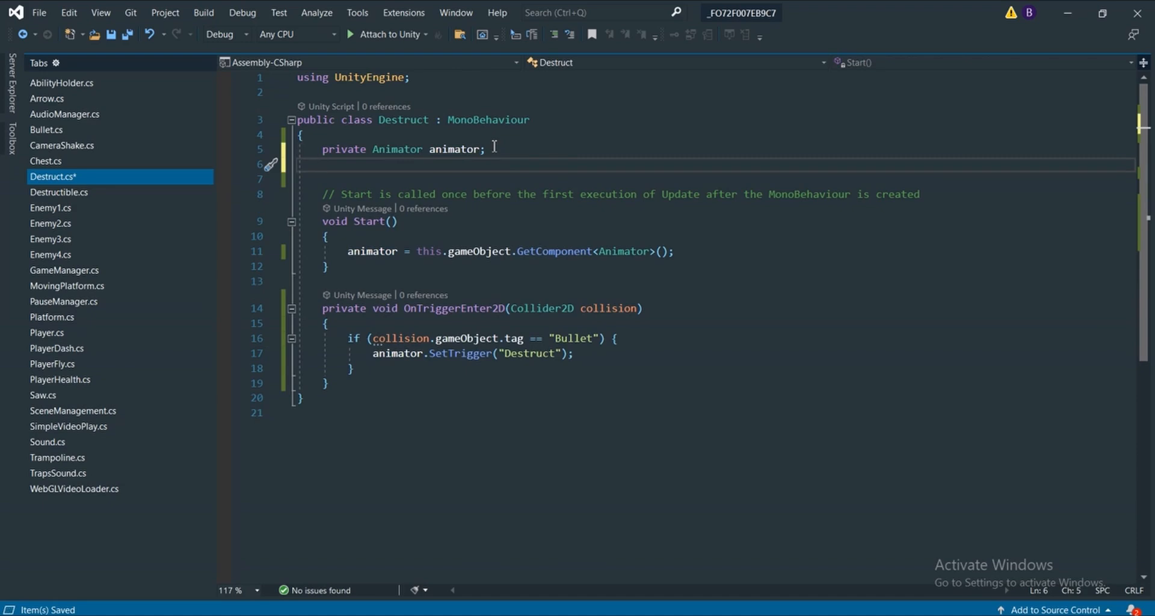
{"action": "type", "text": "private "}
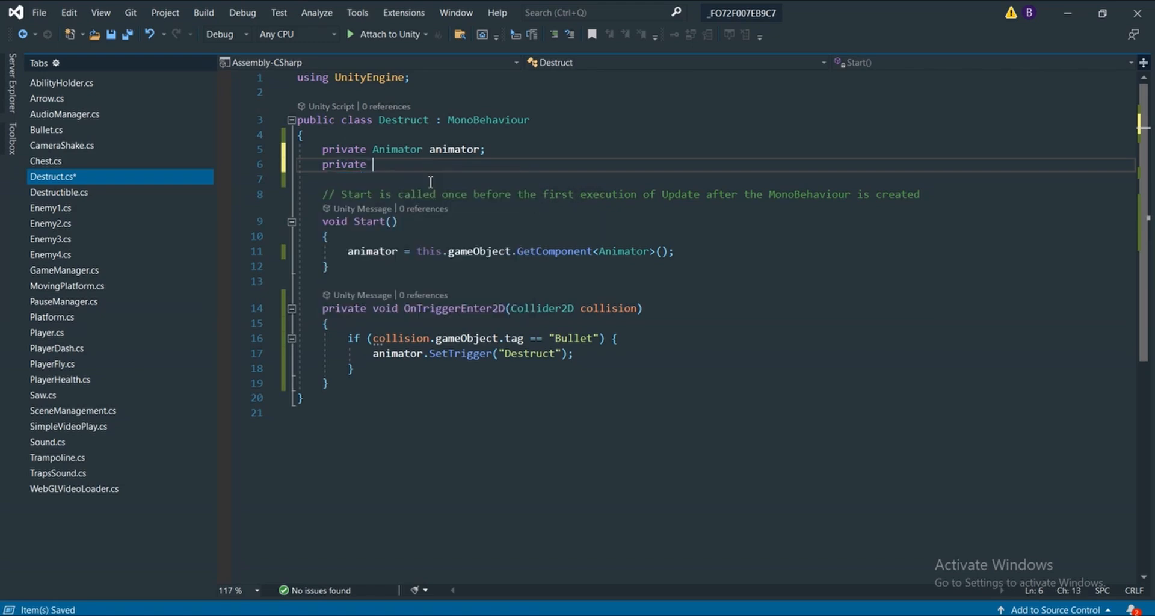
{"action": "type", "text": "rigi"}
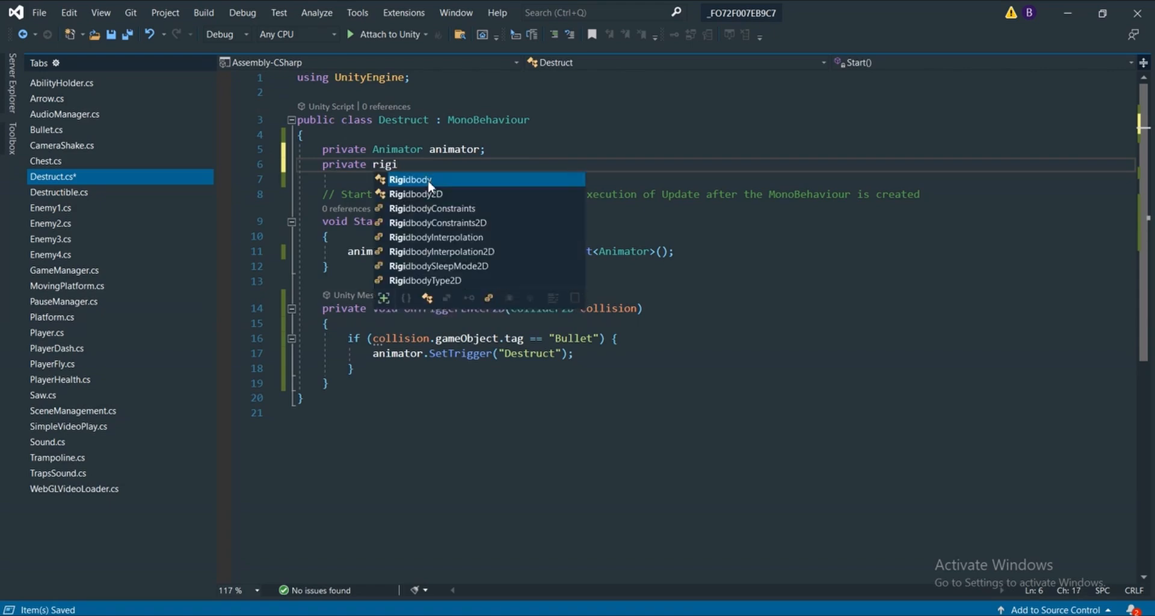
{"action": "key", "text": "Down"}
{"action": "type", "text": "rb;"}
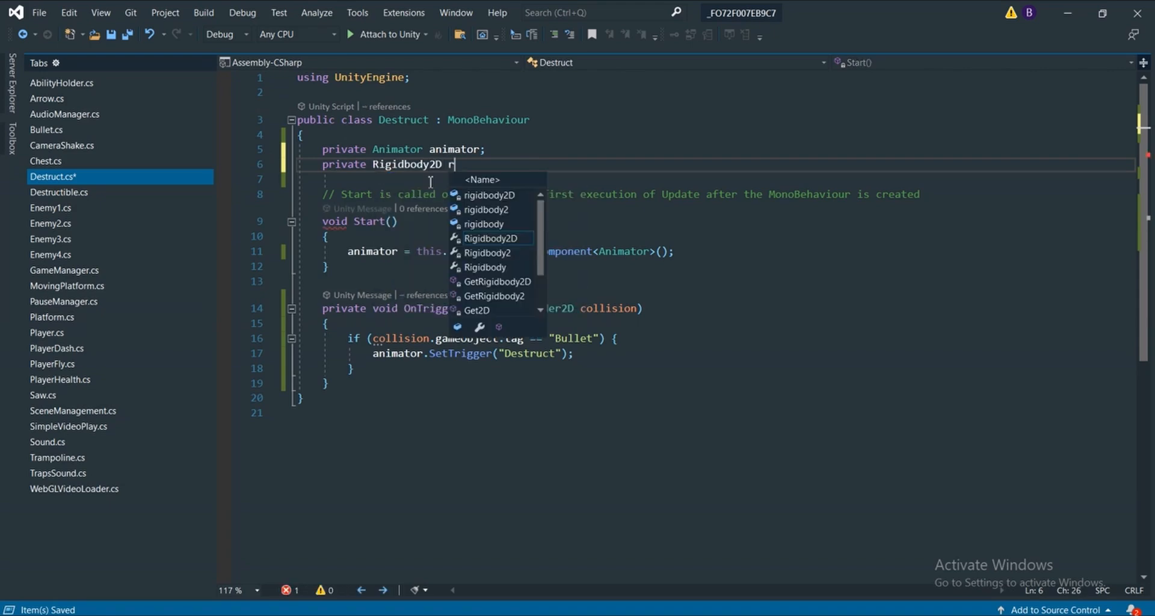
Declare private CircleCollider2D collider2D; on a new line below the rb field
{"action": "key", "text": "Return"}
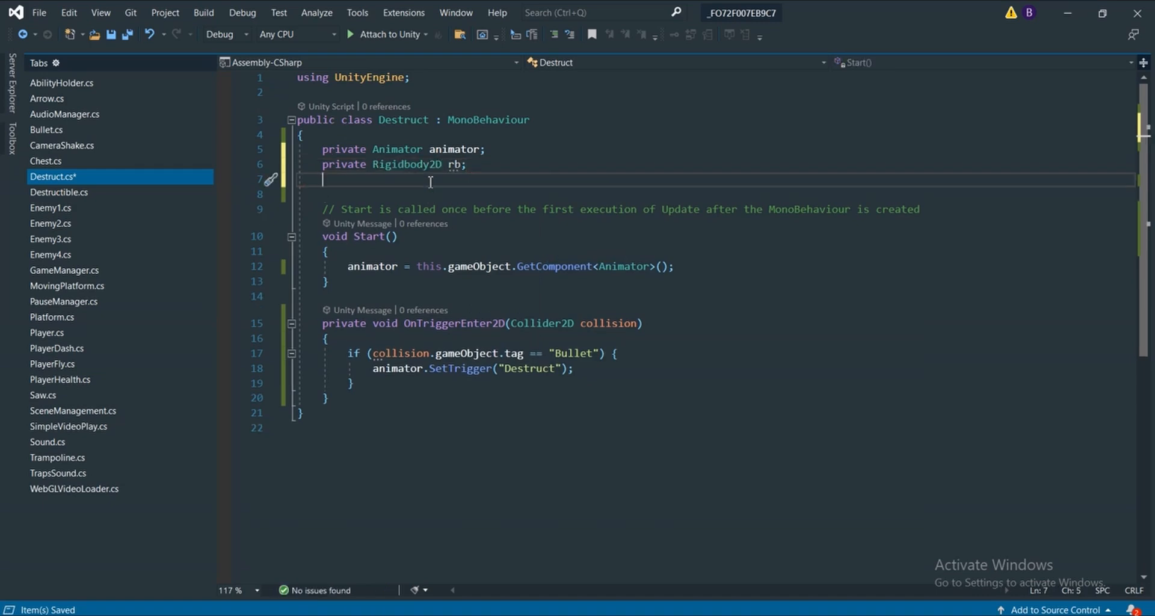
{"action": "type", "text": "p"}
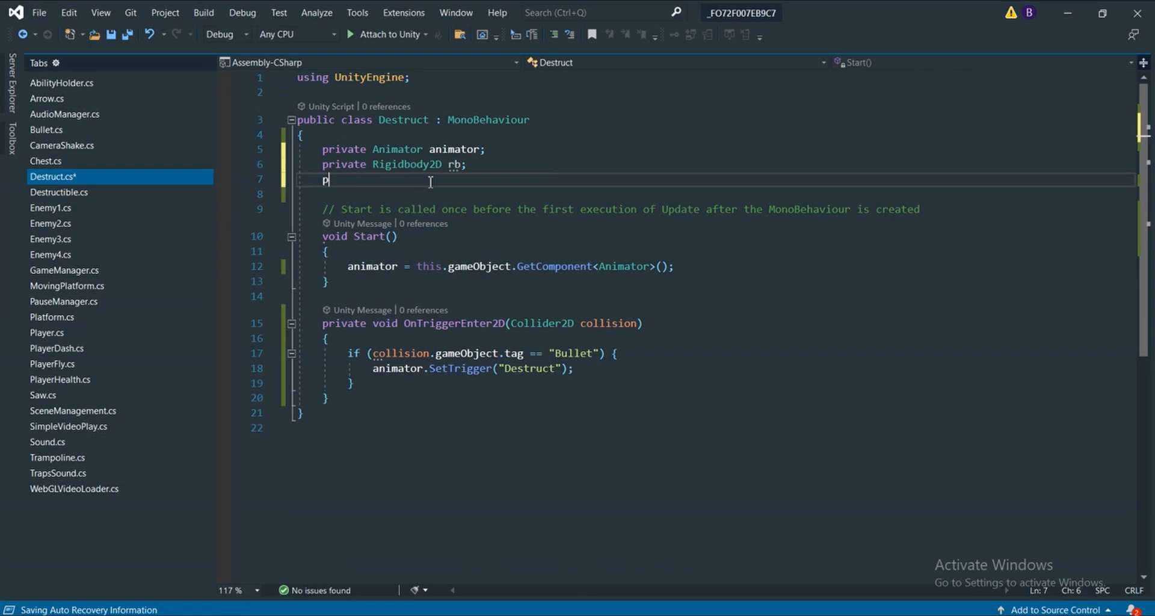
{"action": "type", "text": "rivate CircleCollider2D c"}
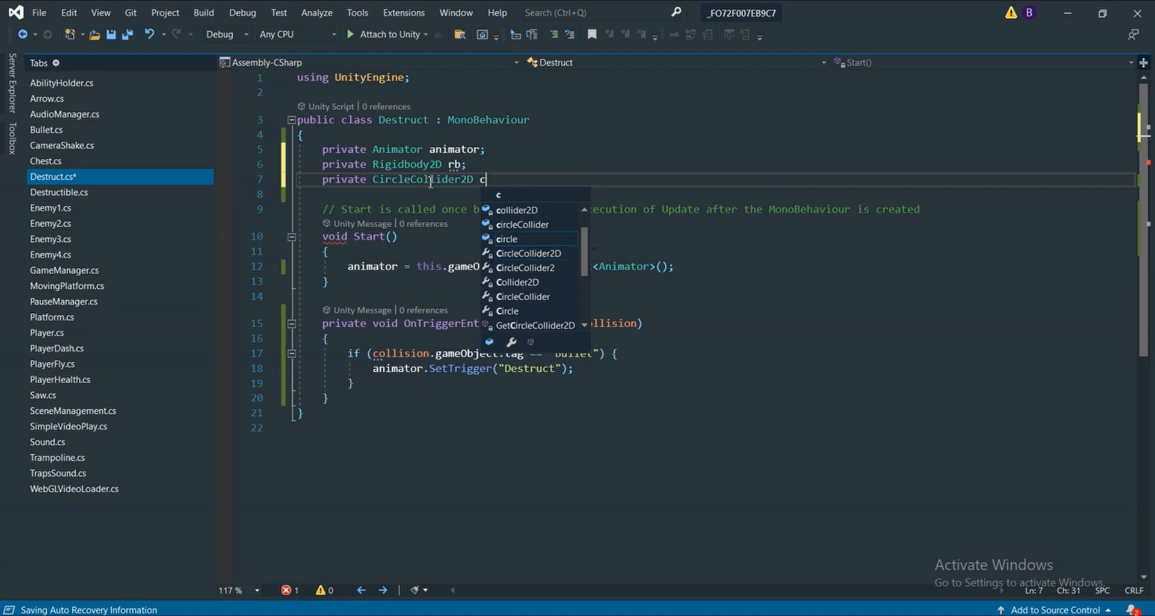
{"action": "type", "text": "oll"}
{"action": "key", "text": "Tab"}
{"action": "type", "text": ";"}
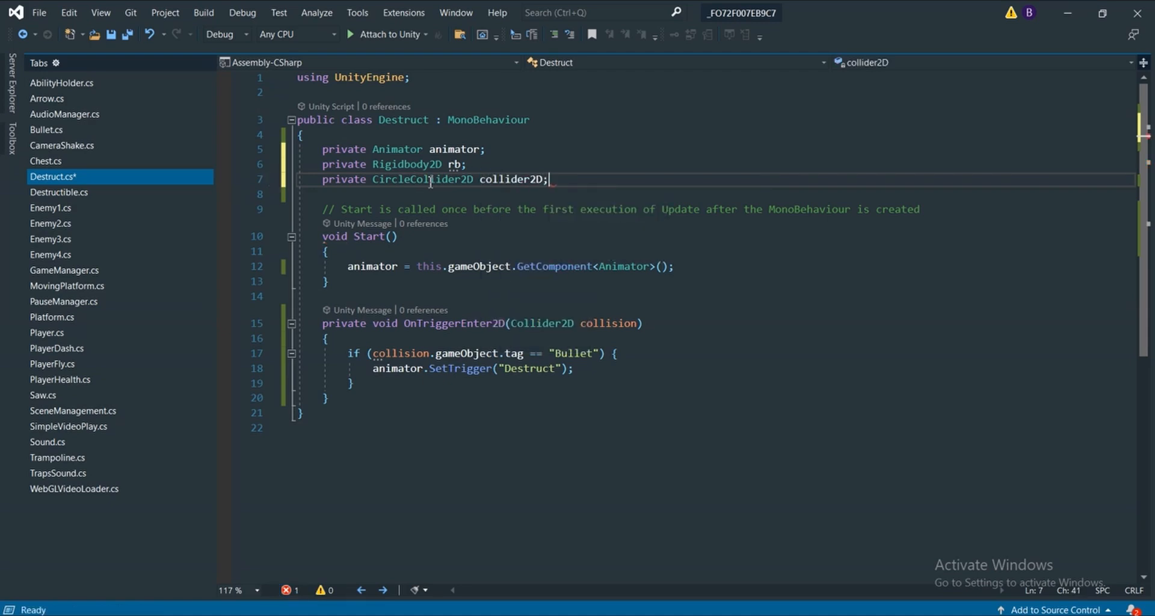
Try the new modifier in front of the collider2D declaration and take it out again
{"action": "scroll", "coordinate": [476, 184], "scroll_direction": "down", "scroll_amount": 2}
{"action": "scroll", "coordinate": [515, 185], "scroll_direction": "up", "scroll_amount": 2}
{"action": "left_click", "coordinate": [551, 208]}
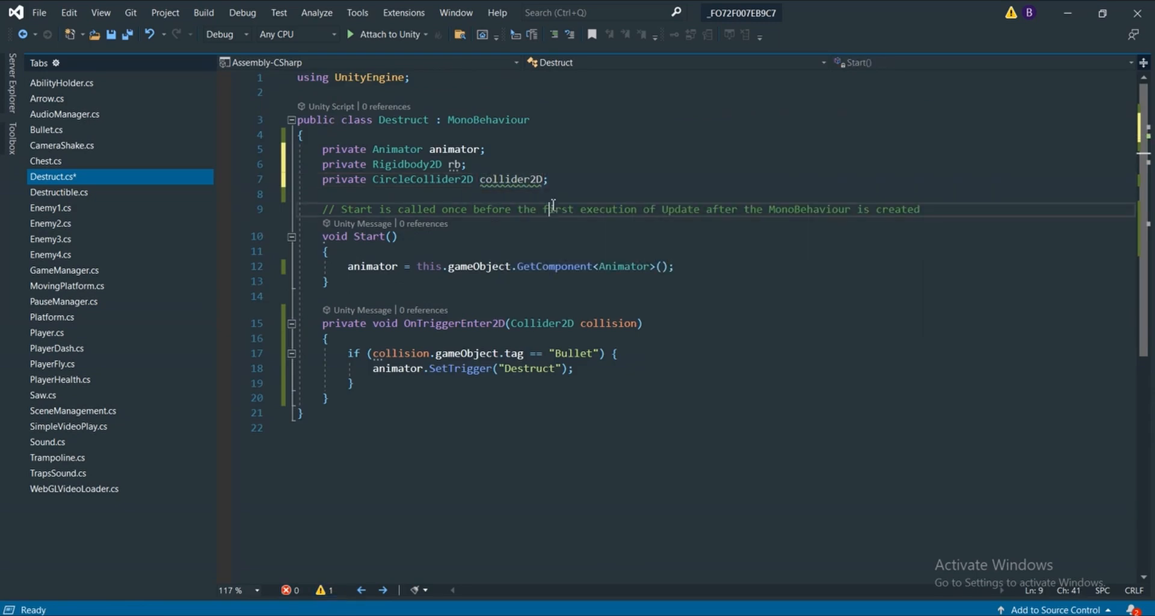
{"action": "left_click", "coordinate": [536, 179]}
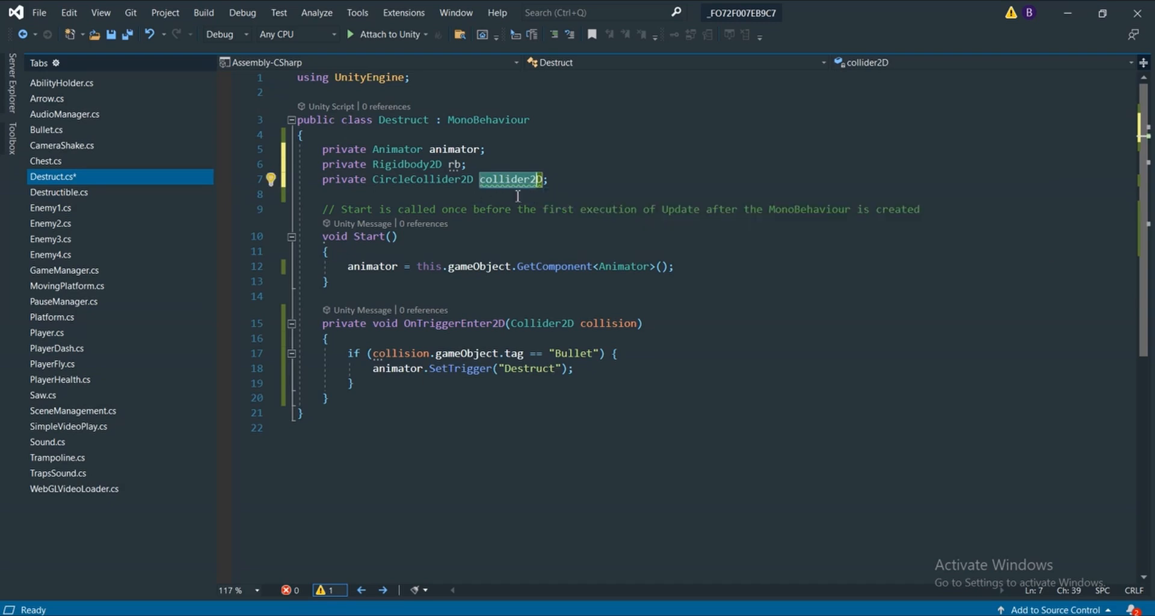
{"action": "left_click", "coordinate": [325, 183]}
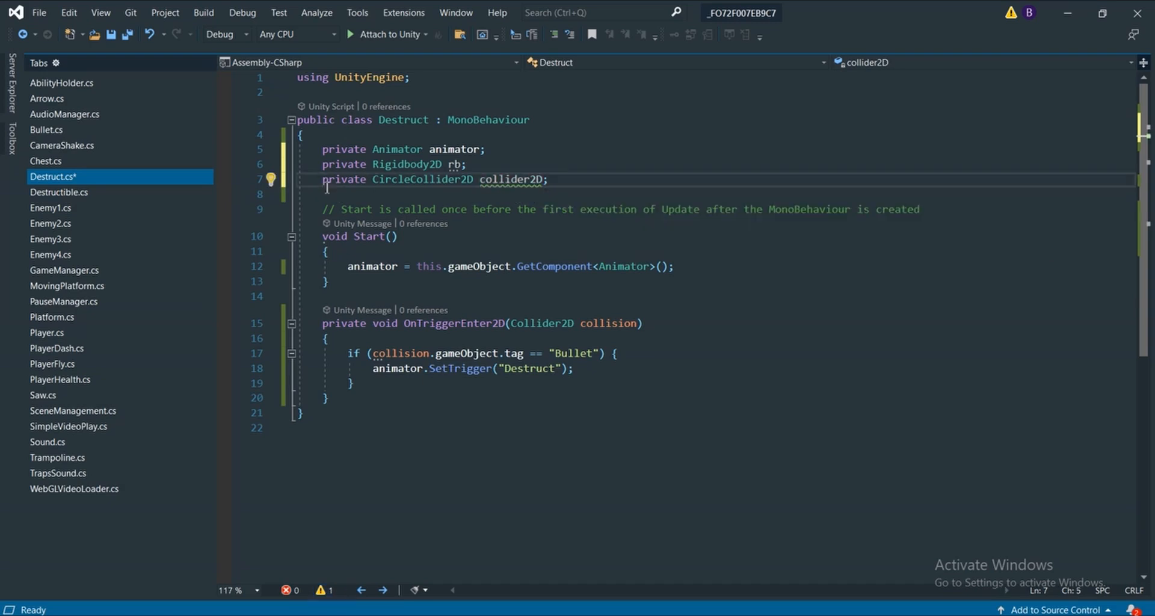
{"action": "type", "text": "new"}
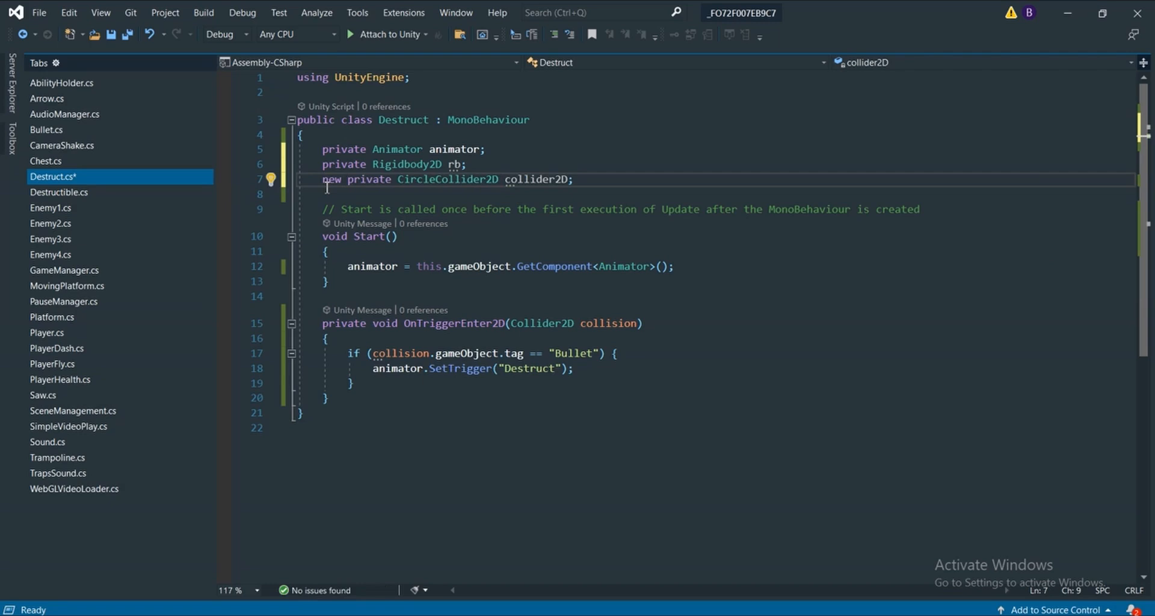
{"action": "key", "text": "BackSpace"}
{"action": "key", "text": "BackSpace"}
{"action": "key", "text": "BackSpace"}
{"action": "key", "text": "BackSpace"}
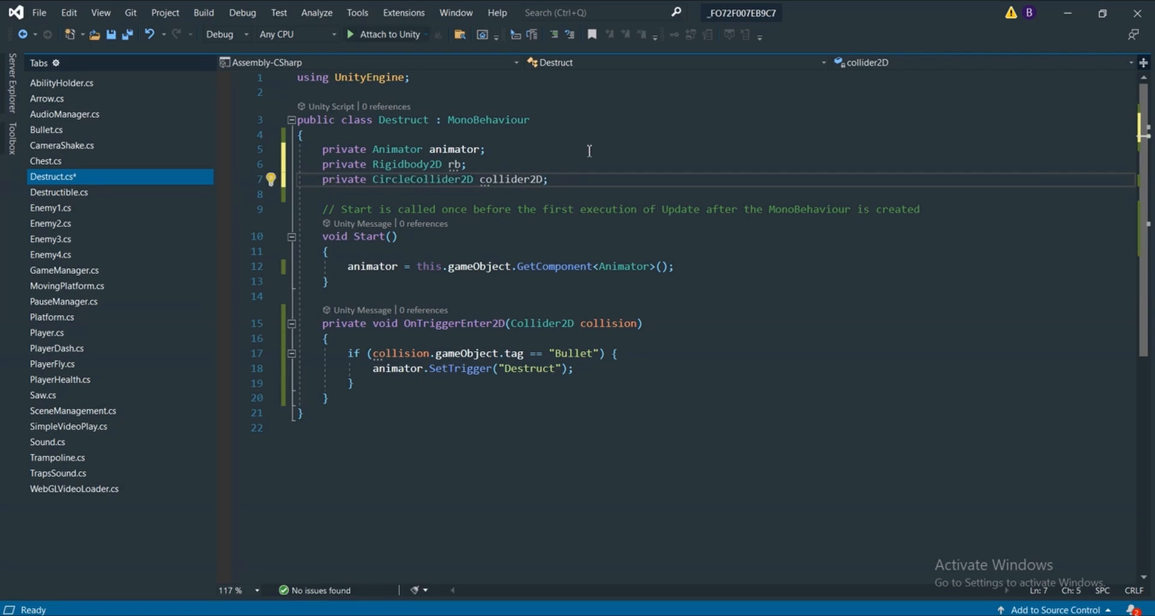
Rename the CircleCollider2D field to circleCollider2D
{"action": "mouse_move", "coordinate": [547, 178]}
{"action": "double_click", "coordinate": [544, 179]}
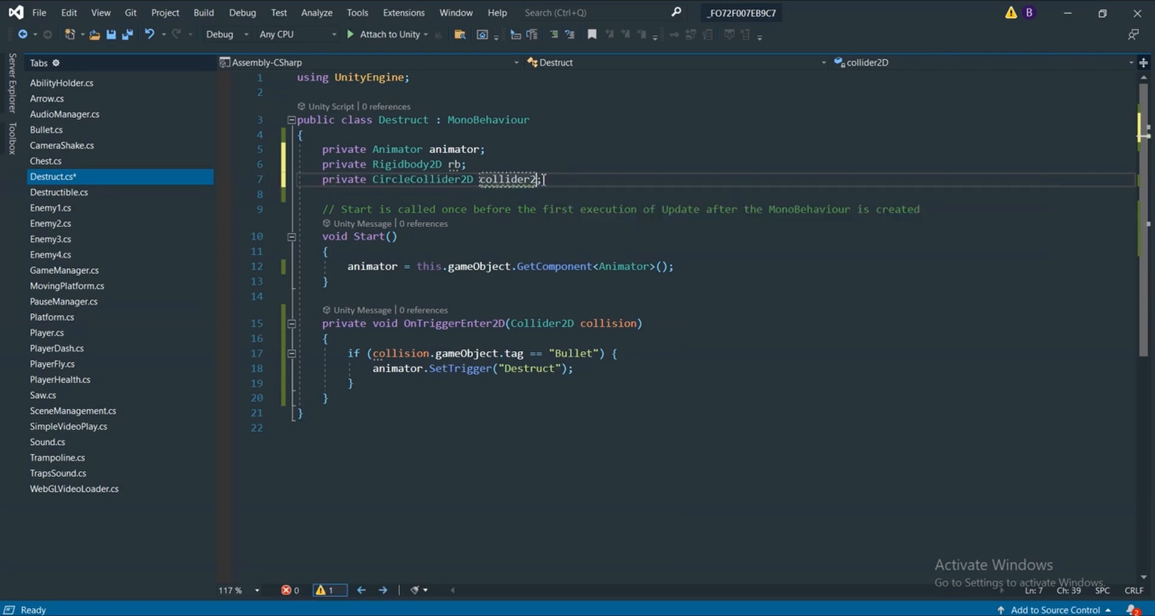
{"action": "key", "text": "BackSpace"}
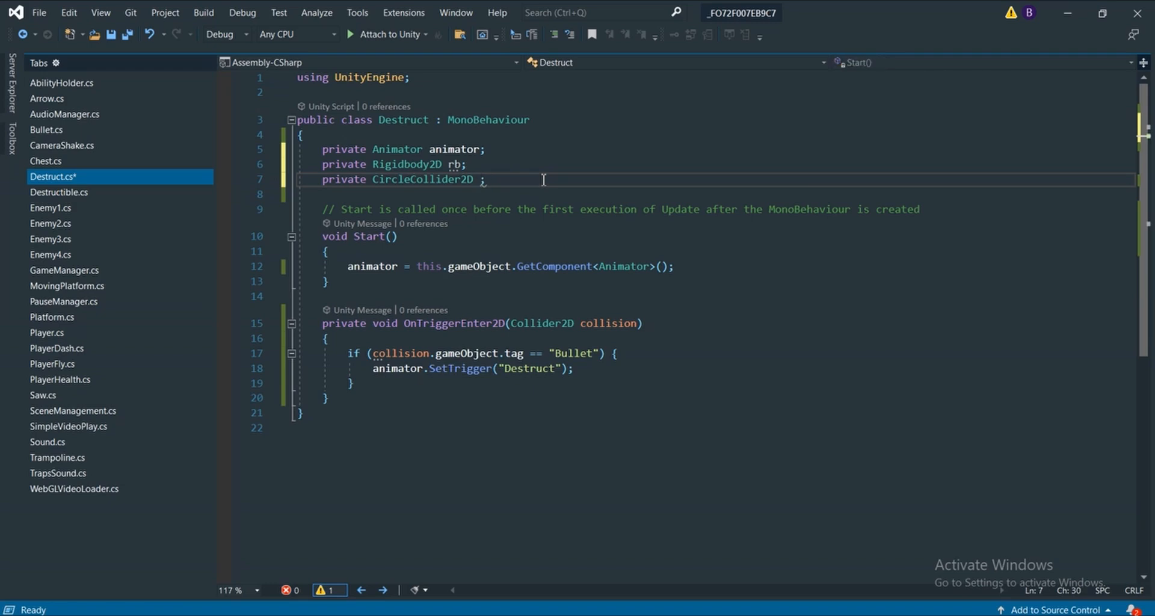
{"action": "type", "text": "circe"}
{"action": "key", "text": "Up"}
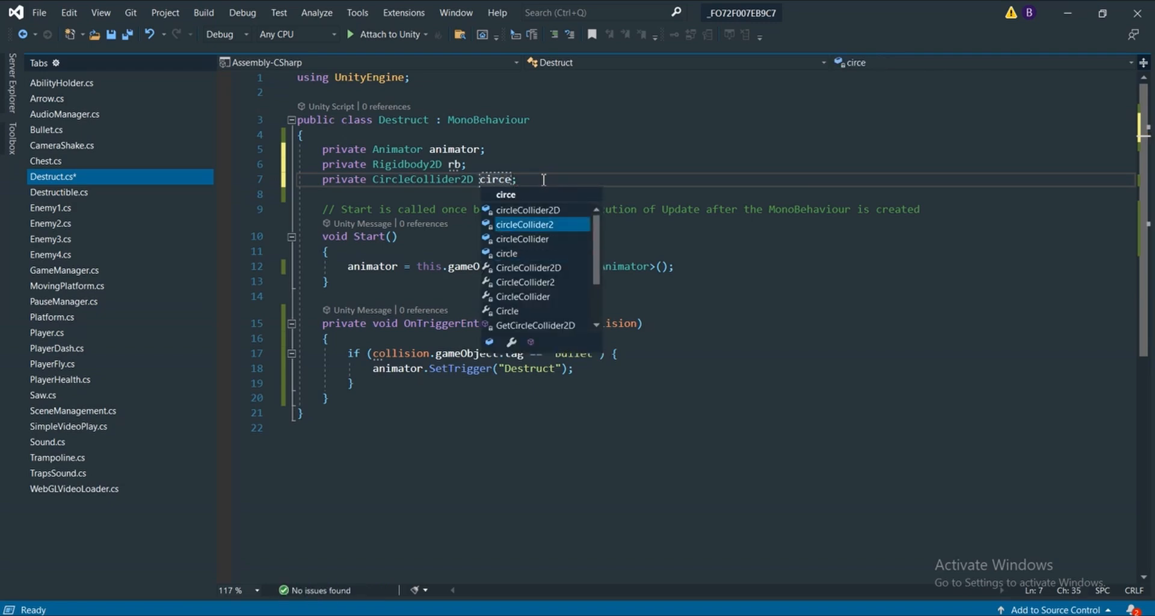
{"action": "key", "text": "Up"}
{"action": "key", "text": "Up"}
{"action": "key", "text": "Down"}
{"action": "key", "text": "Tab"}
{"action": "left_click", "coordinate": [619, 182]}
Examine the Start method in Destruct.cs and the Pod object's component list in Unity, returning to Visual Studio
{"action": "scroll", "coordinate": [600, 193], "scroll_direction": "down", "scroll_amount": 2}
{"action": "scroll", "coordinate": [600, 193], "scroll_direction": "up", "scroll_amount": 1}
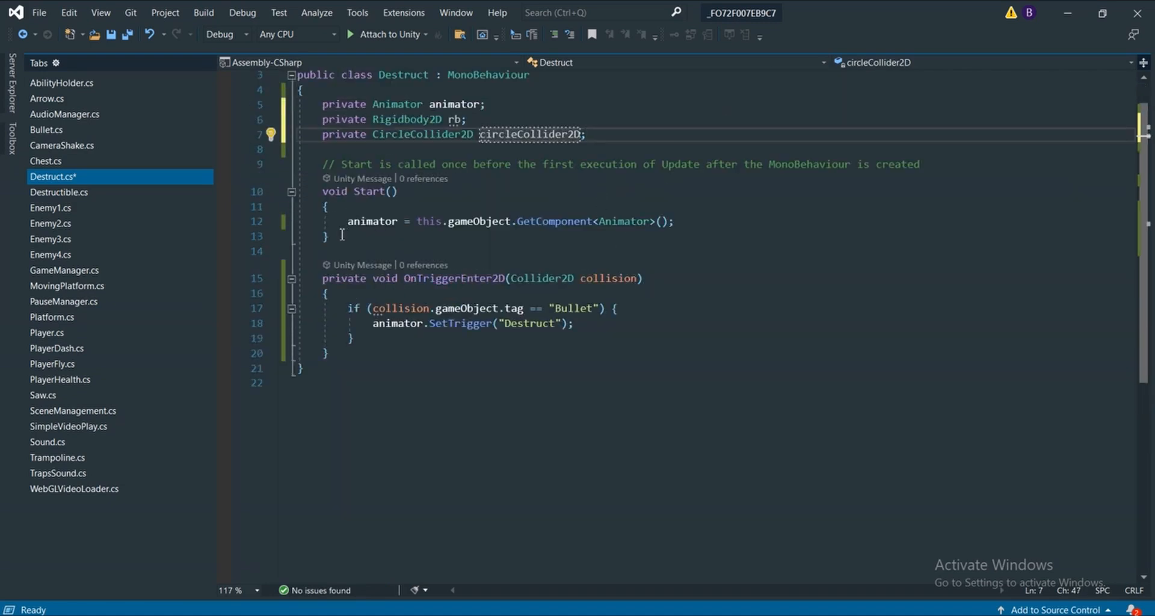
{"action": "left_click_drag", "start_coordinate": [329, 238], "coordinate": [323, 193]}
{"action": "scroll", "coordinate": [379, 222], "scroll_direction": "down", "scroll_amount": 2}
{"action": "scroll", "coordinate": [383, 222], "scroll_direction": "up", "scroll_amount": 3}
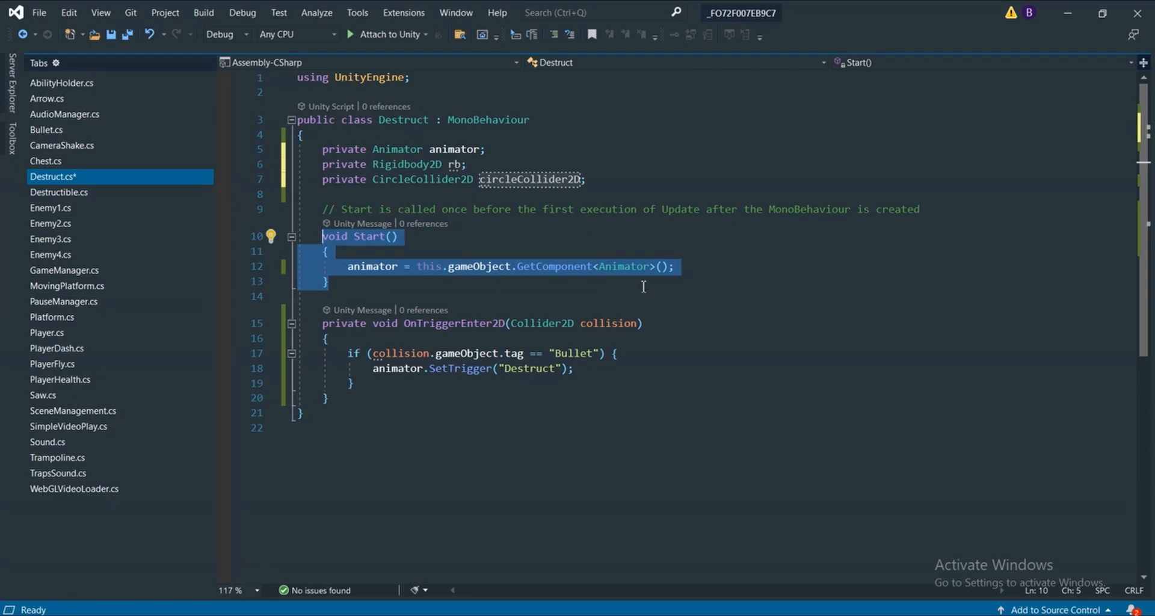
{"action": "left_click", "coordinate": [731, 266]}
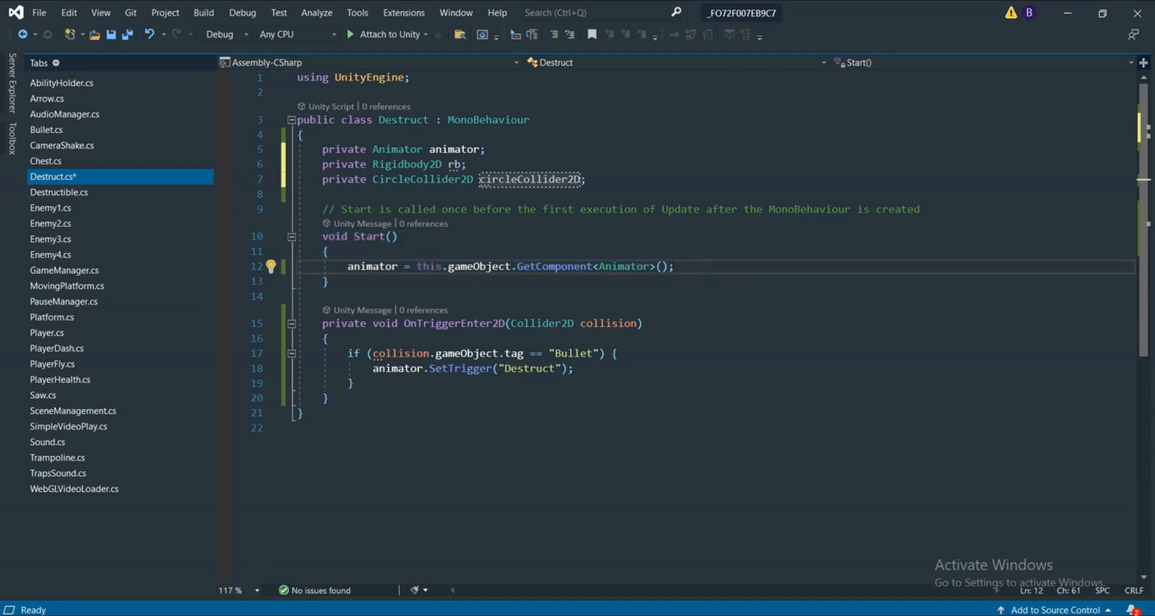
{"action": "left_click", "coordinate": [635, 614]}
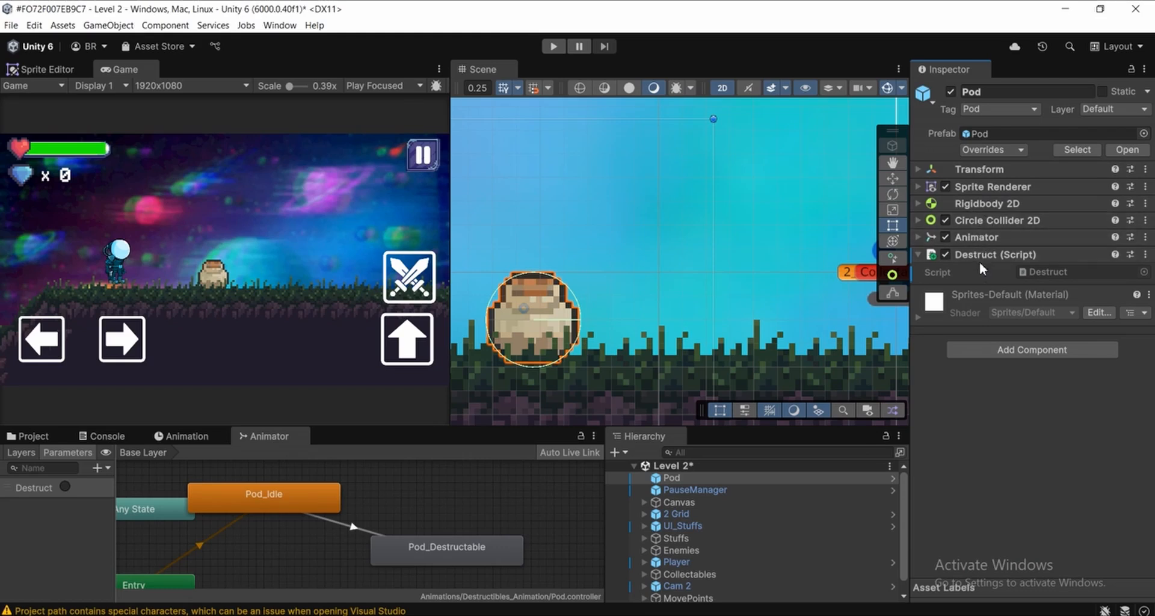
{"action": "key", "text": "alt+Tab"}
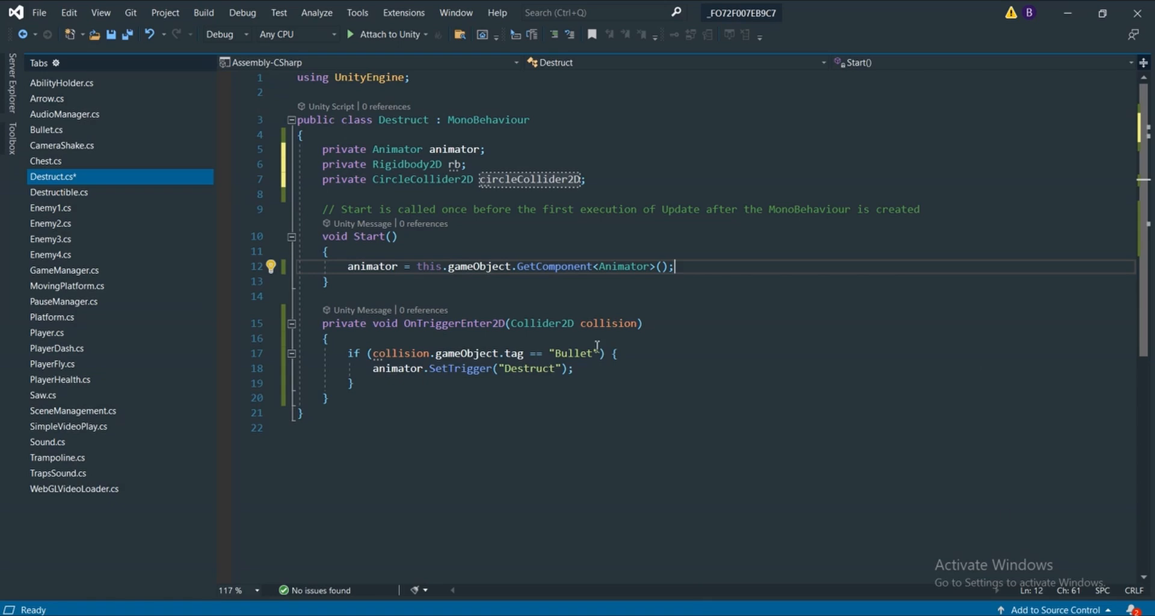
Add the line rb = this.gameObject.GetComponent<Rigidbody2D>(); below the animator assignment in the Start method
{"action": "key", "text": "Return"}
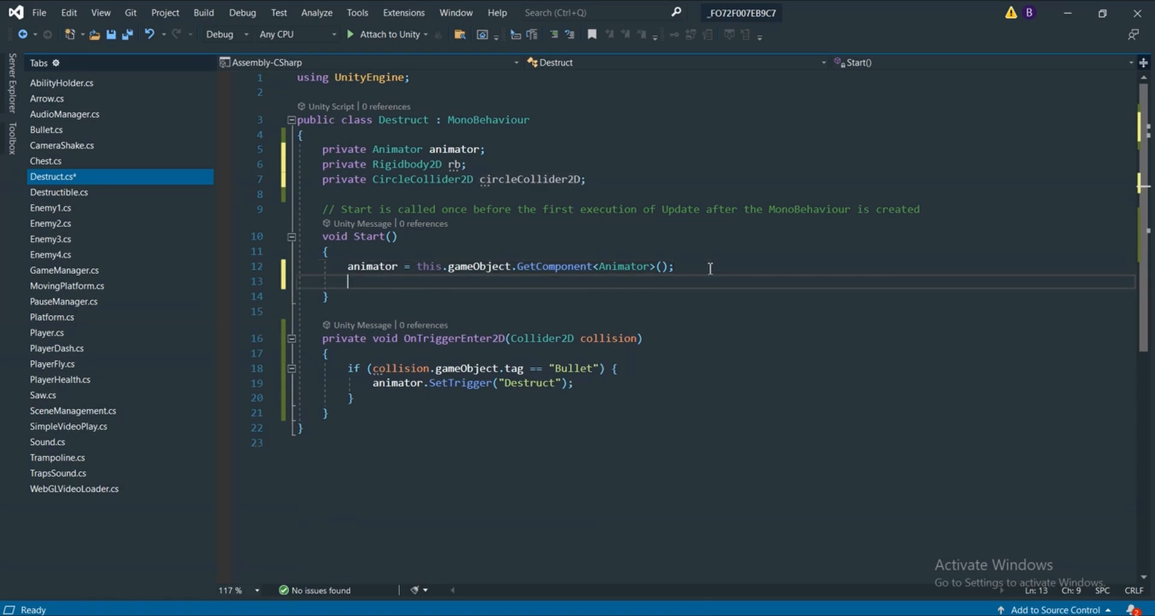
{"action": "type", "text": "rb= this"}
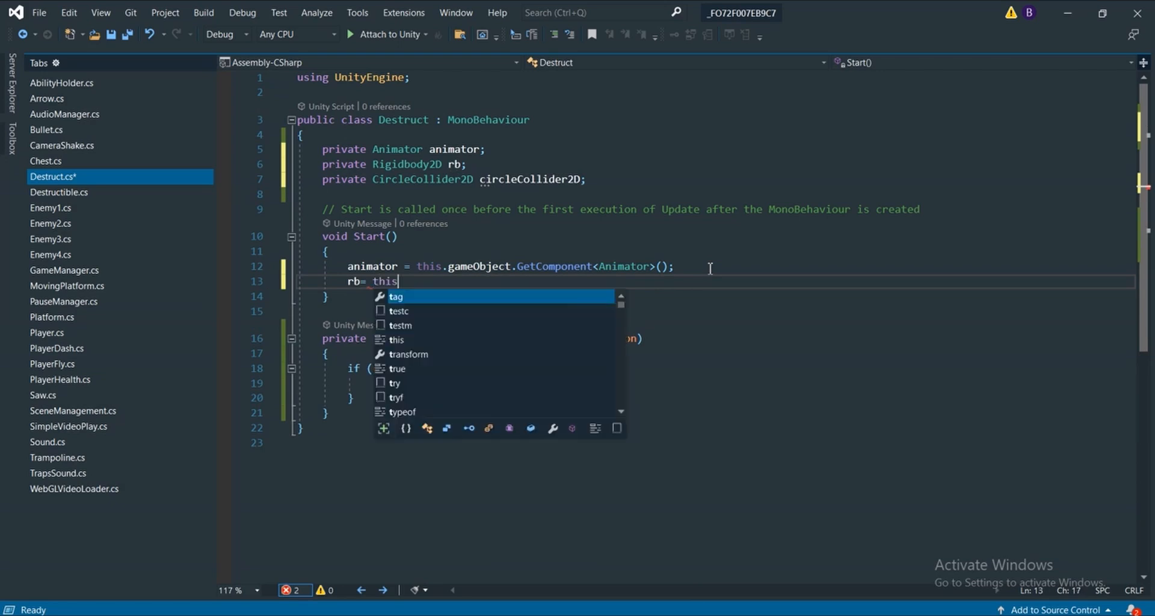
{"action": "key", "text": "Escape"}
{"action": "type", "text": ".gameObject"}
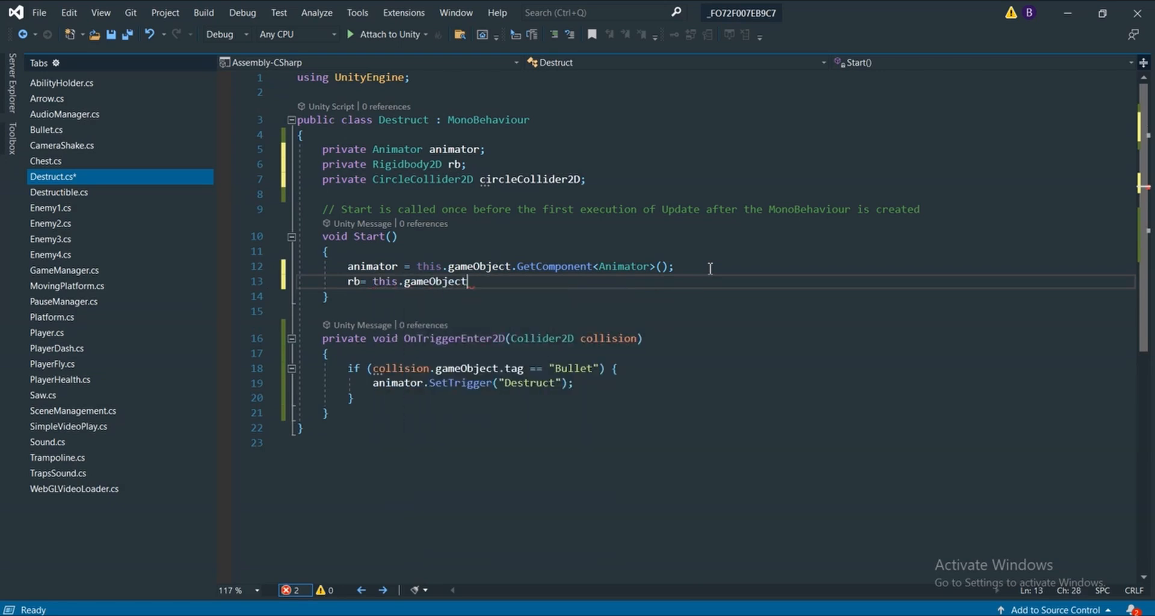
{"action": "type", "text": ".GetComponent"}
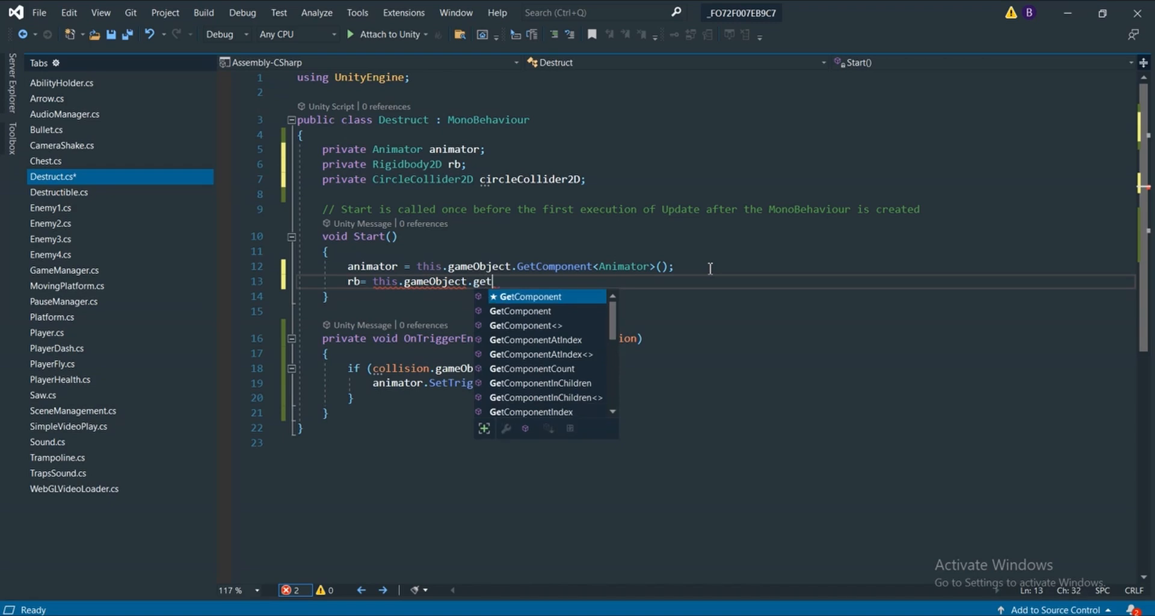
{"action": "type", "text": "<SA"}
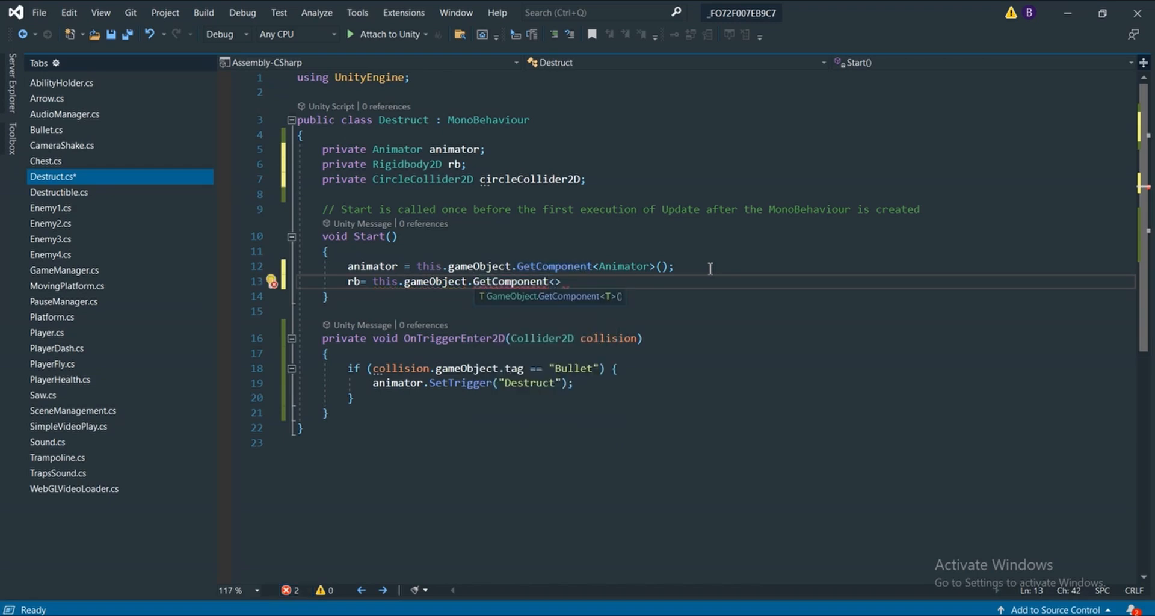
{"action": "type", "text": "=r"}
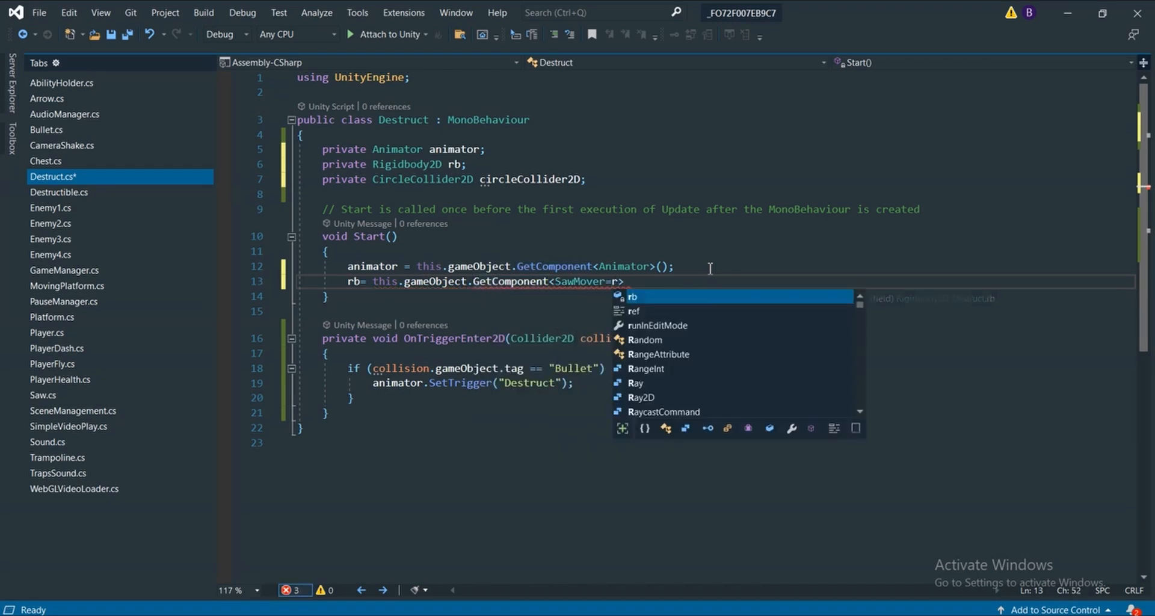
{"action": "key", "text": "BackSpace"}
{"action": "key", "text": "BackSpace"}
{"action": "key", "text": "BackSpace"}
{"action": "key", "text": "BackSpace"}
{"action": "key", "text": "BackSpace"}
{"action": "key", "text": "BackSpace"}
{"action": "key", "text": "BackSpace"}
{"action": "key", "text": "BackSpace"}
{"action": "key", "text": "BackSpace"}
{"action": "key", "text": "BackSpace"}
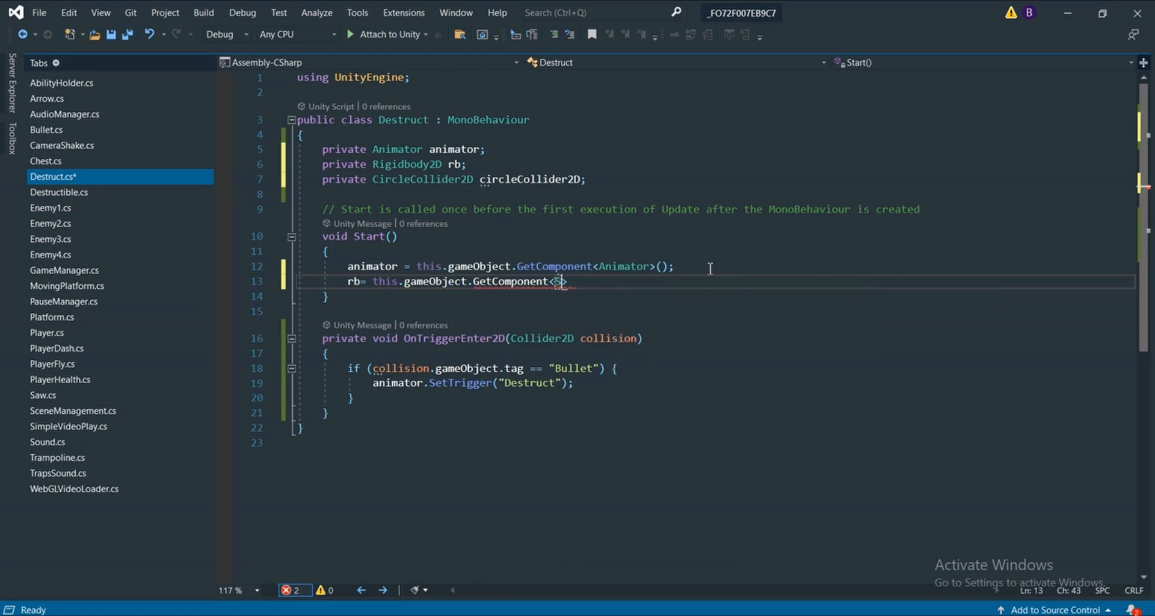
{"action": "type", "text": "Rigidbody2D"}
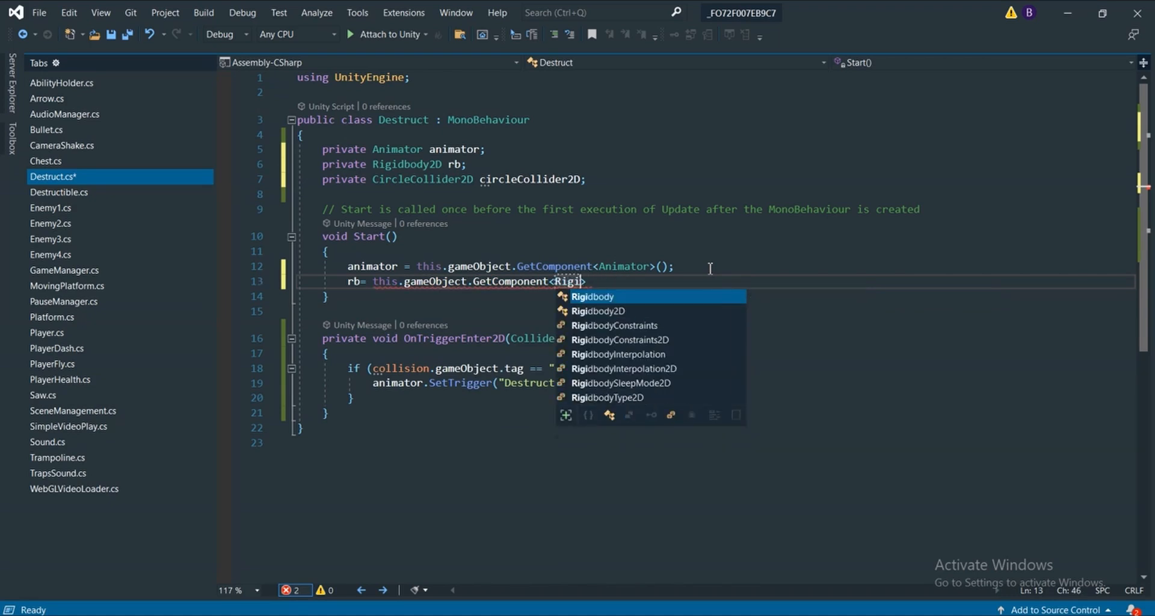
{"action": "key", "text": "Tab"}
{"action": "type", "text": ">()"}
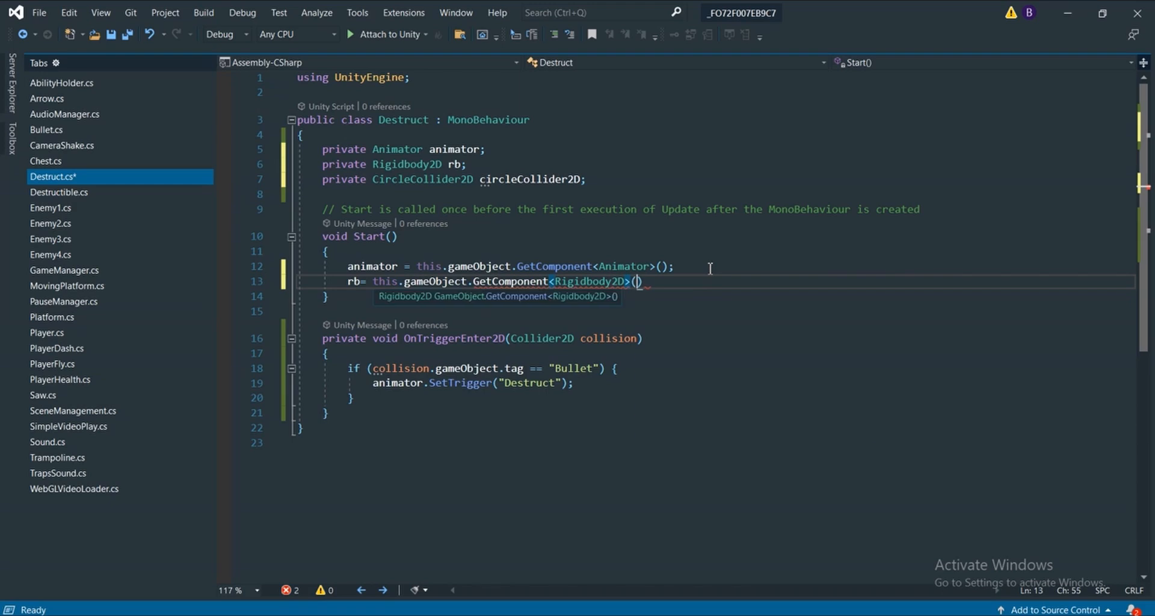
{"action": "type", "text": ";"}
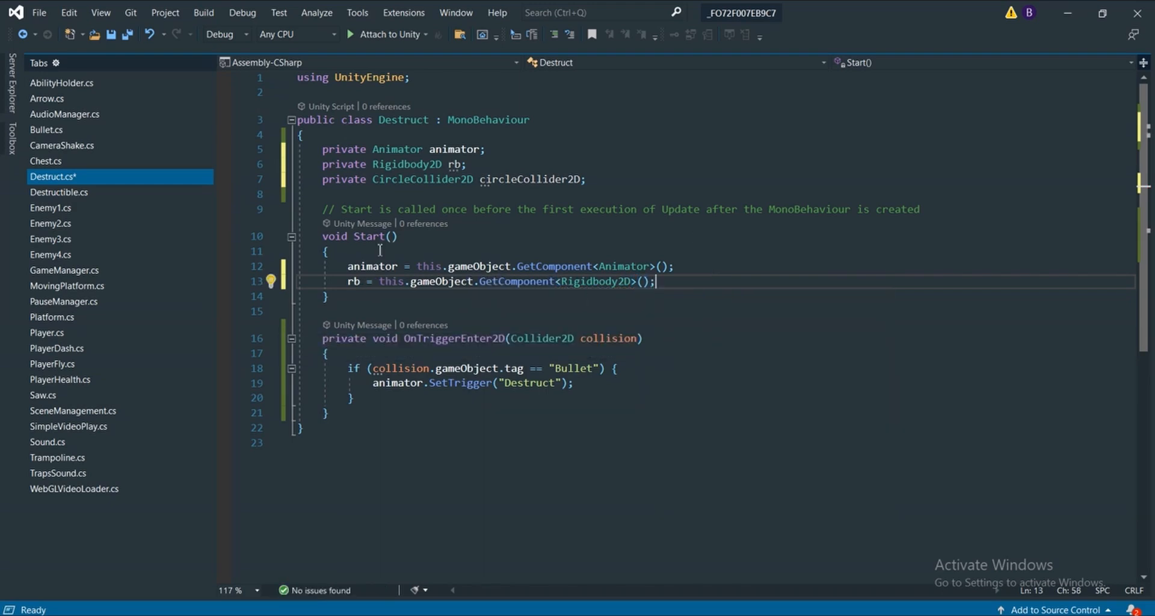
Check the rb assignment against the Pod's components in Unity and the Rigidbody2D field declaration in Destruct.cs
{"action": "left_click_drag", "start_coordinate": [386, 281], "coordinate": [495, 287]}
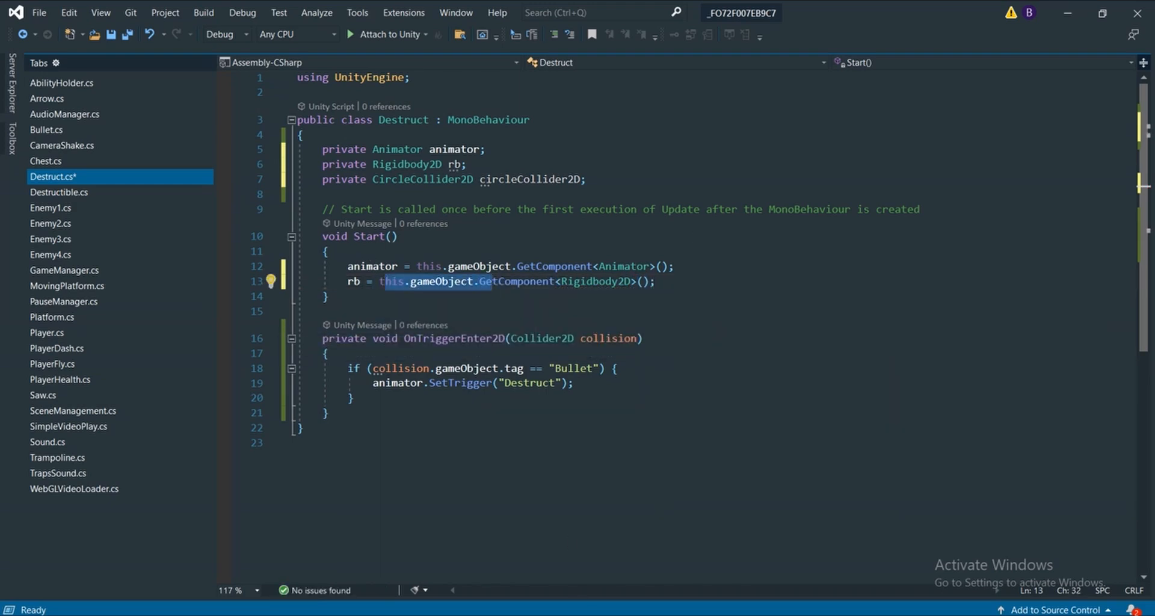
{"action": "key", "text": "alt+Tab"}
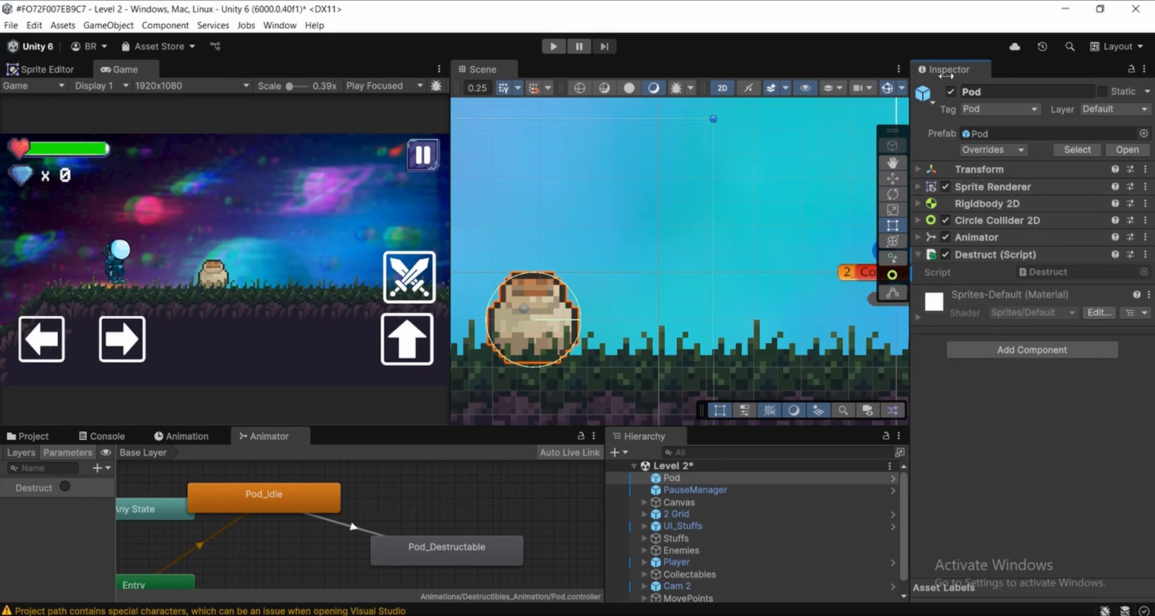
{"action": "key", "text": "alt+Tab"}
{"action": "left_click_drag", "start_coordinate": [656, 281], "coordinate": [363, 281]}
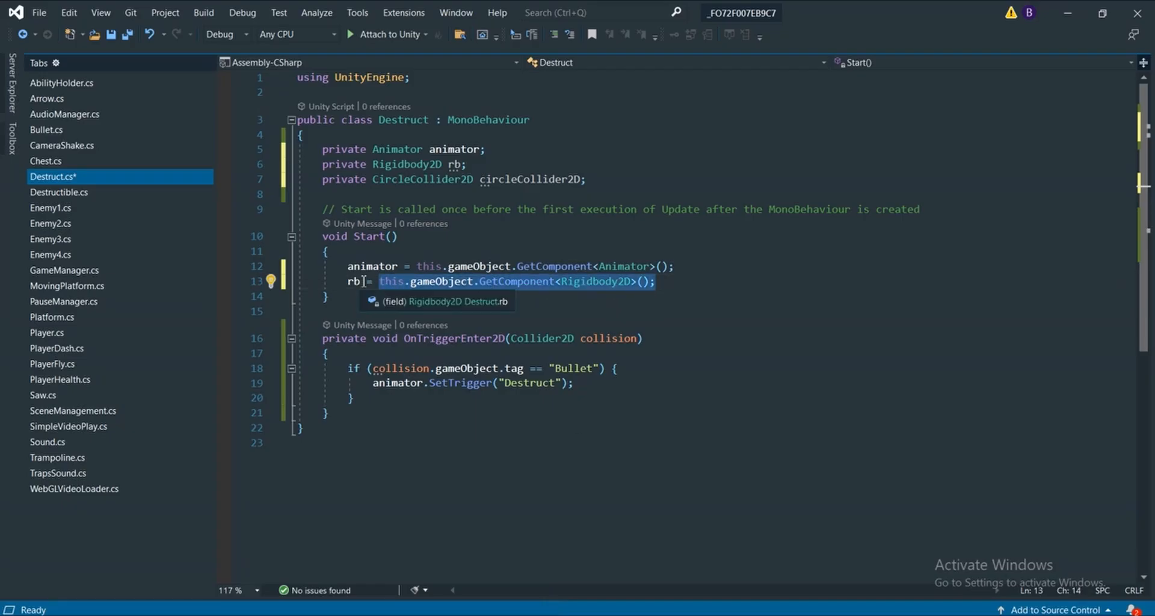
{"action": "left_click", "coordinate": [348, 280]}
{"action": "left_click_drag", "start_coordinate": [502, 164], "coordinate": [303, 164]}
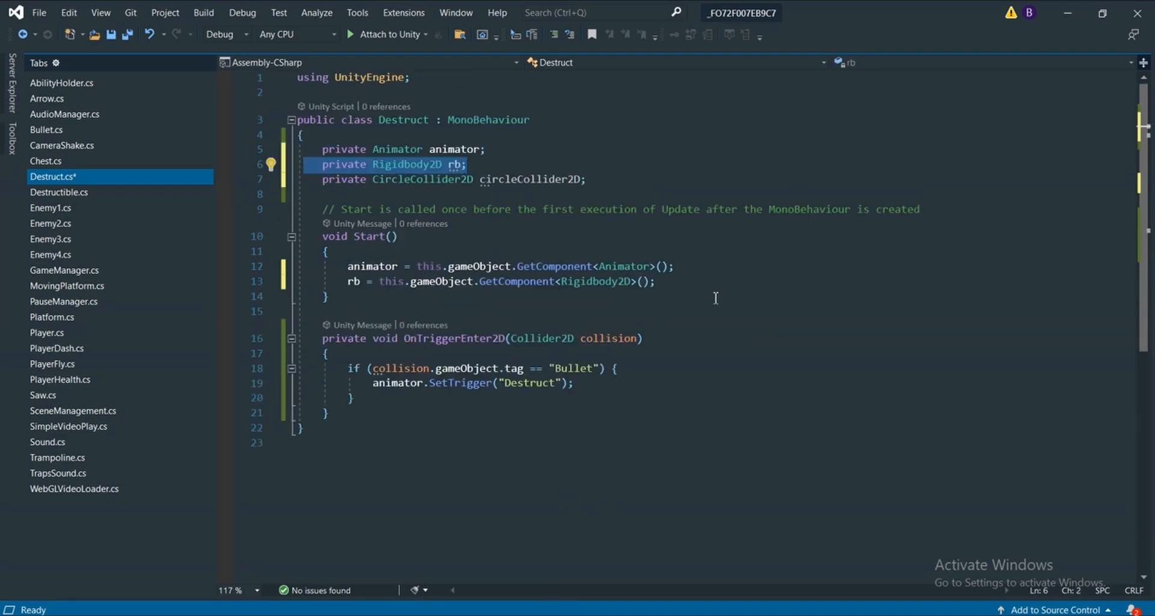
Add the line this.gameObject.GetComponent<CircleCollider2D>(); below the rb assignment in the Start method
{"action": "left_click", "coordinate": [701, 289]}
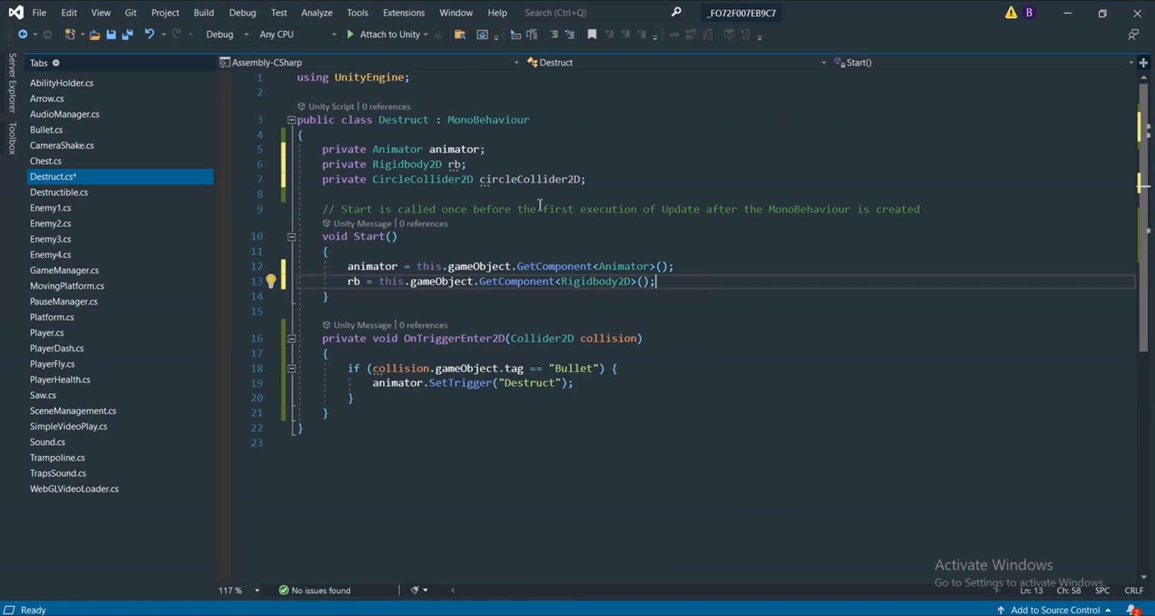
{"action": "key", "text": "Return"}
{"action": "type", "text": "this.gam"}
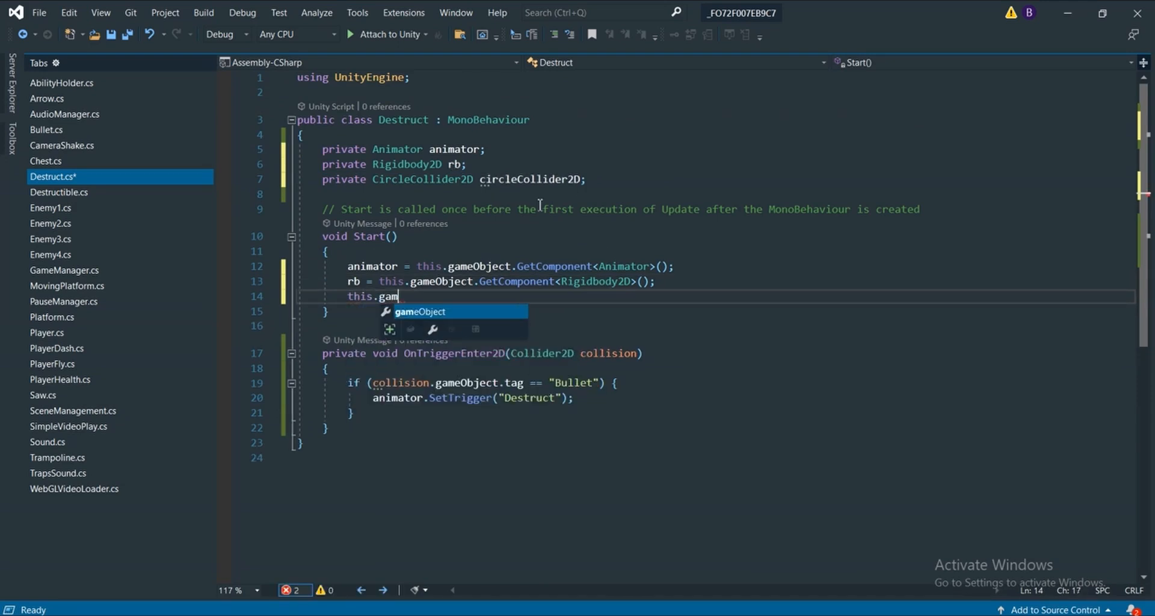
{"action": "key", "text": "Tab"}
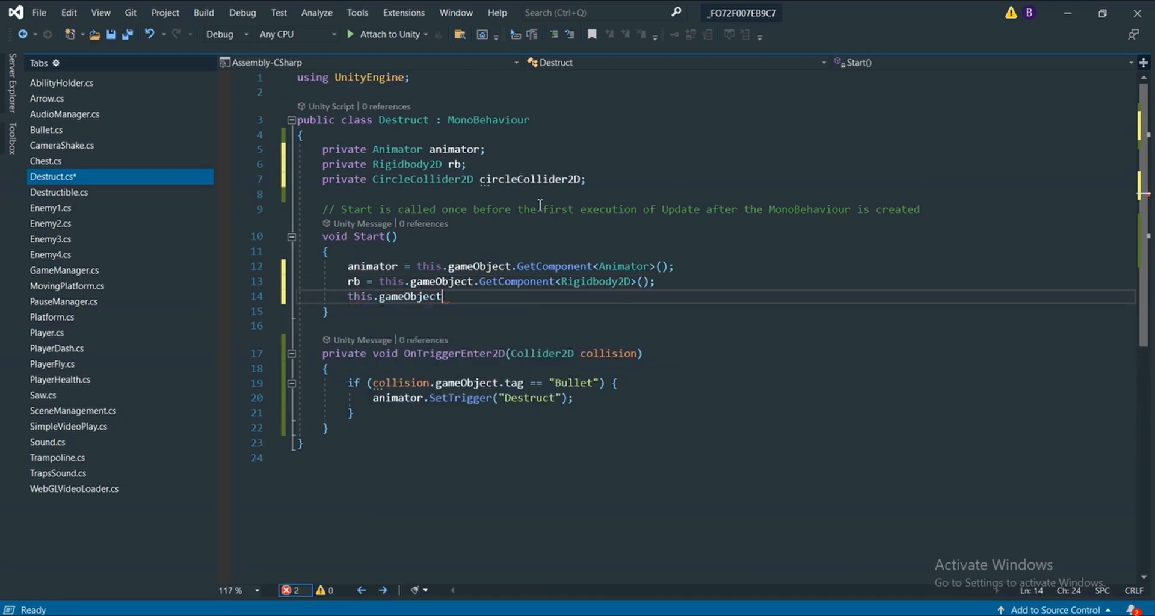
{"action": "type", "text": ".game"}
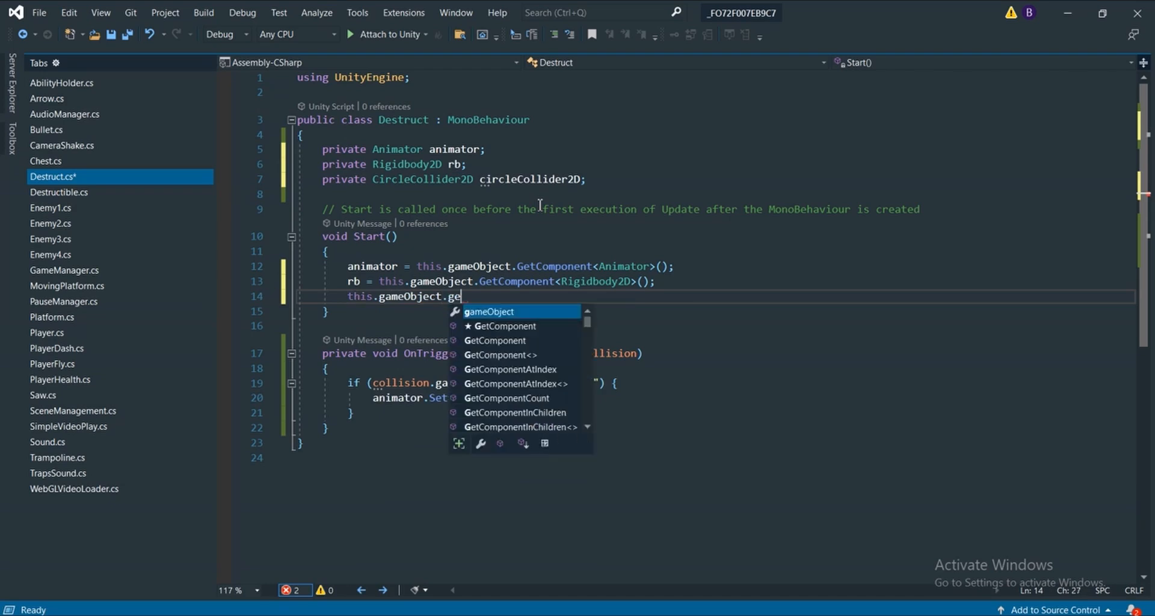
{"action": "key", "text": "Tab"}
{"action": "type", "text": "M"}
{"action": "key", "text": "BackSpace"}
{"action": "type", "text": "<Circl"}
{"action": "key", "text": "Tab"}
{"action": "type", "text": ">"}
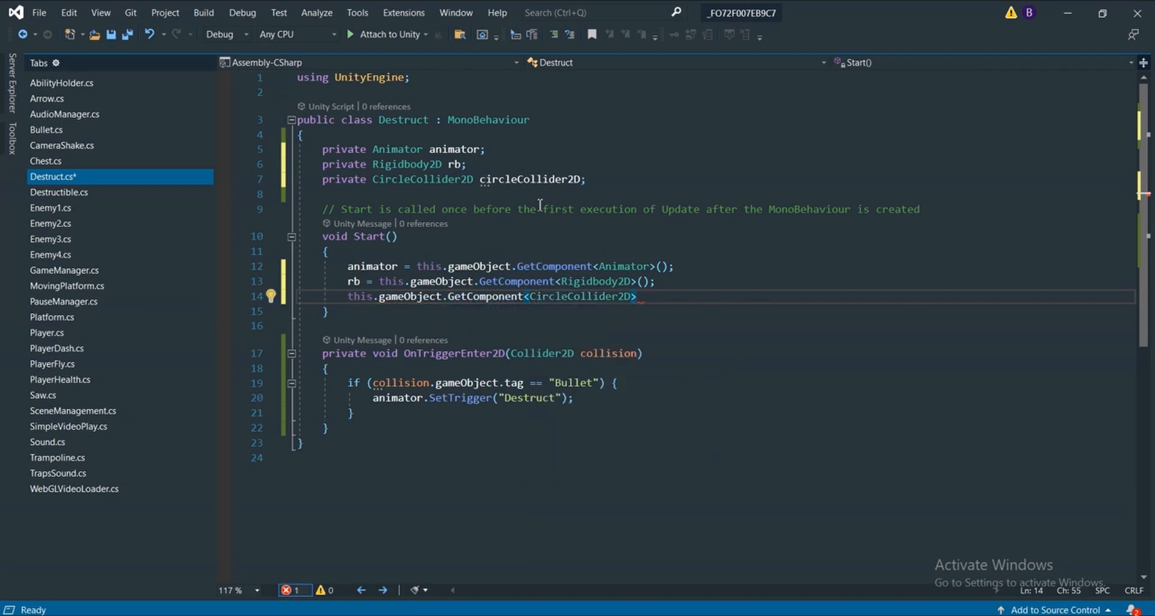
{"action": "type", "text": "();"}
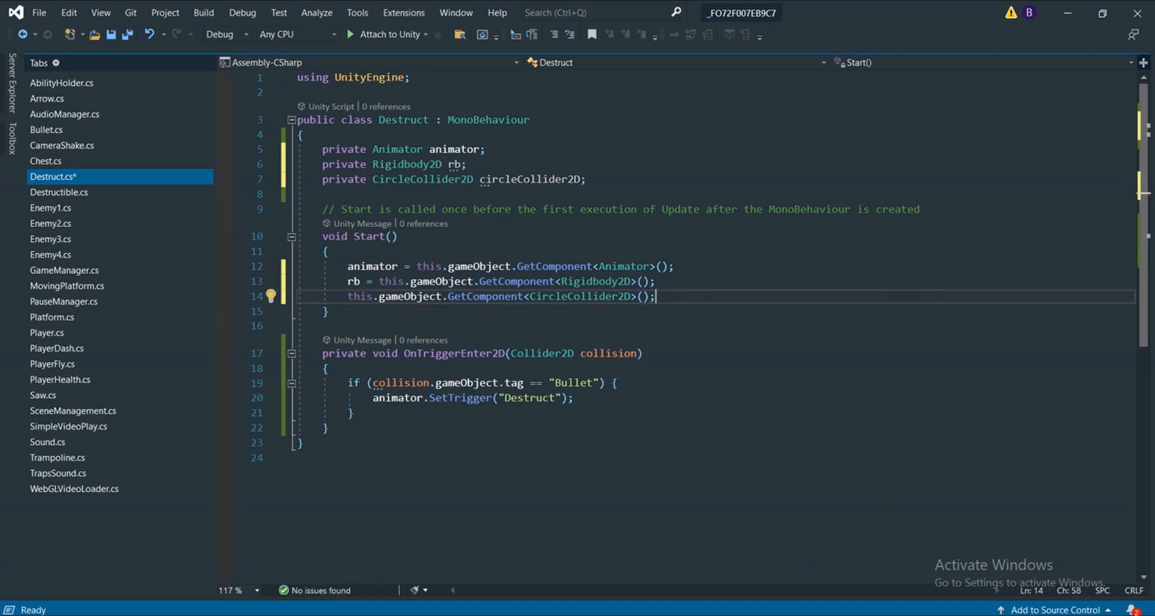
Assign the CircleCollider2D GetComponent call to the field by putting circleCollider2D = in front of it
{"action": "key", "text": "alt+Tab"}
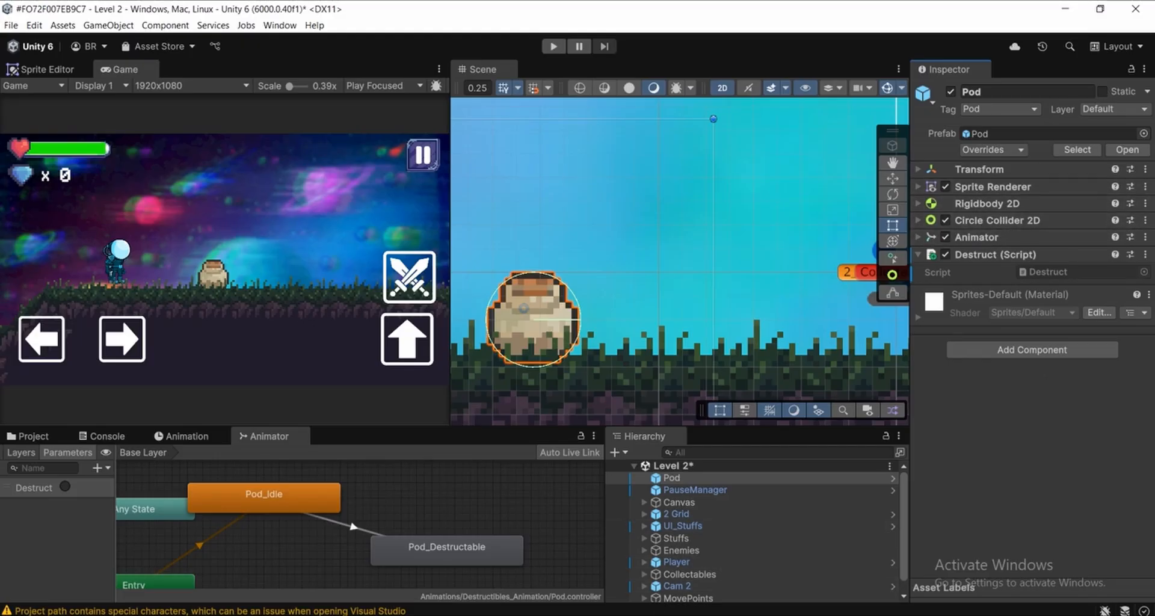
{"action": "key", "text": "alt+Tab"}
{"action": "left_click_drag", "start_coordinate": [587, 179], "coordinate": [372, 179]}
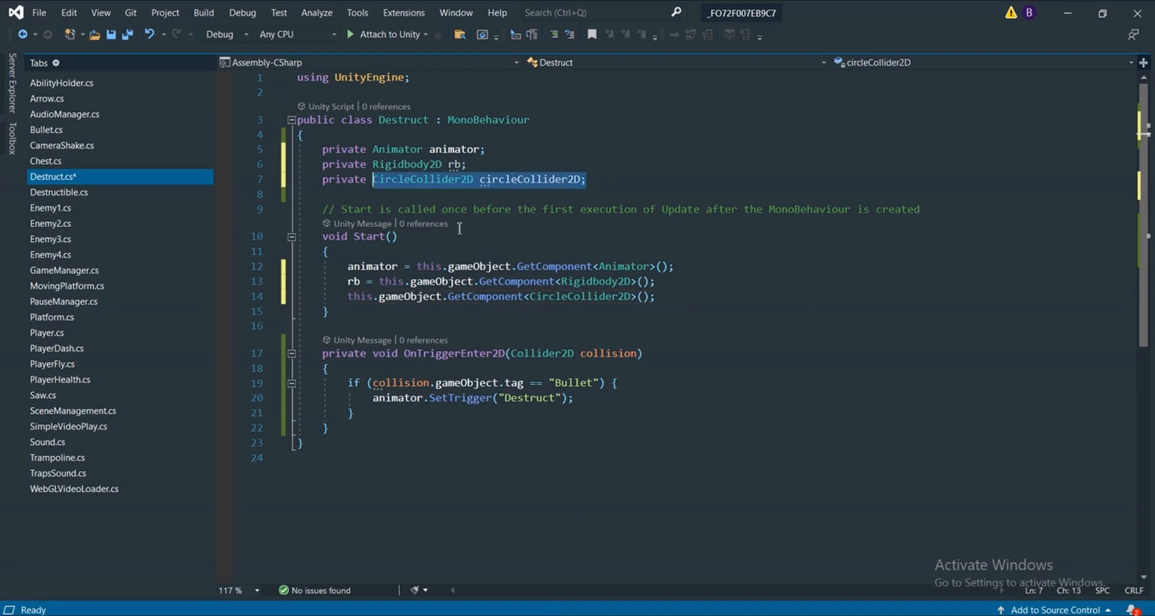
{"action": "left_click", "coordinate": [350, 298]}
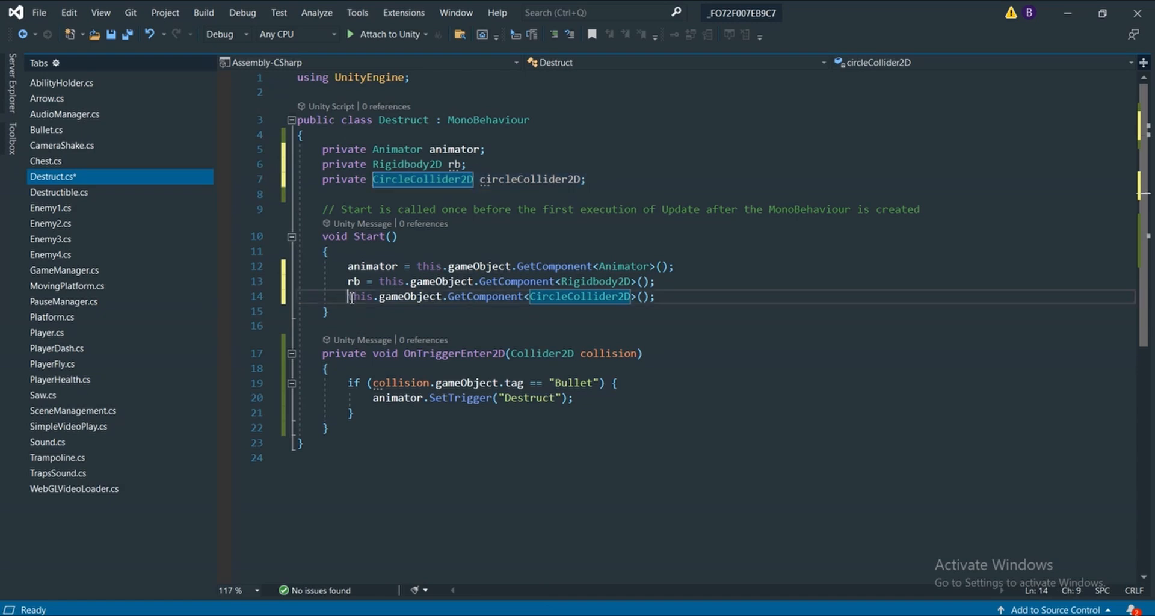
{"action": "key", "text": "Left"}
{"action": "type", "text": "cir"}
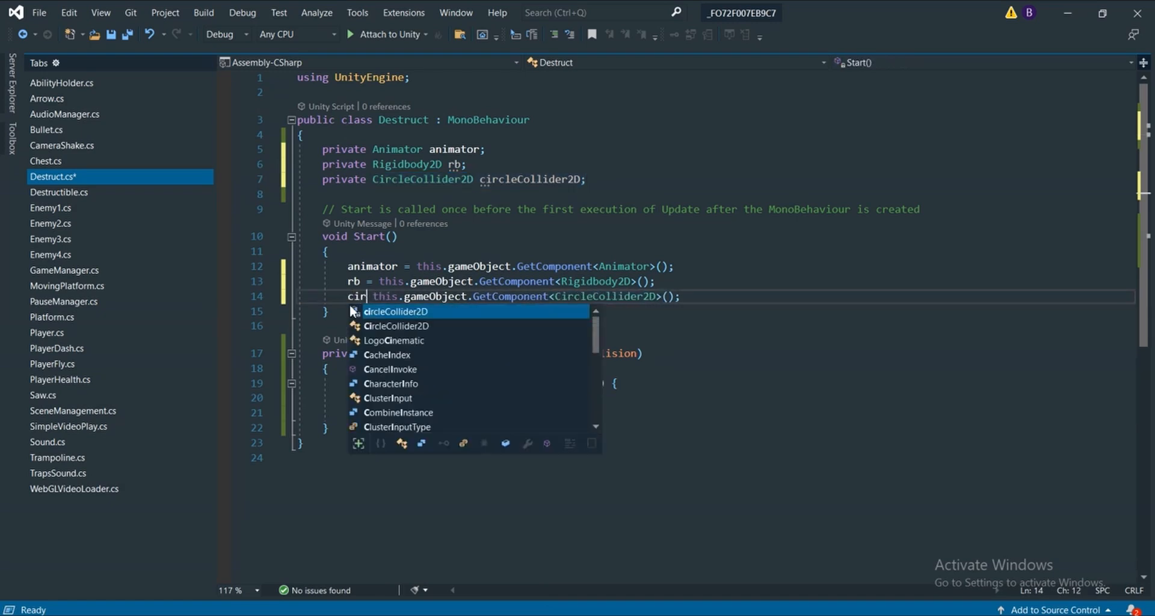
{"action": "key", "text": "Tab"}
{"action": "type", "text": "="}
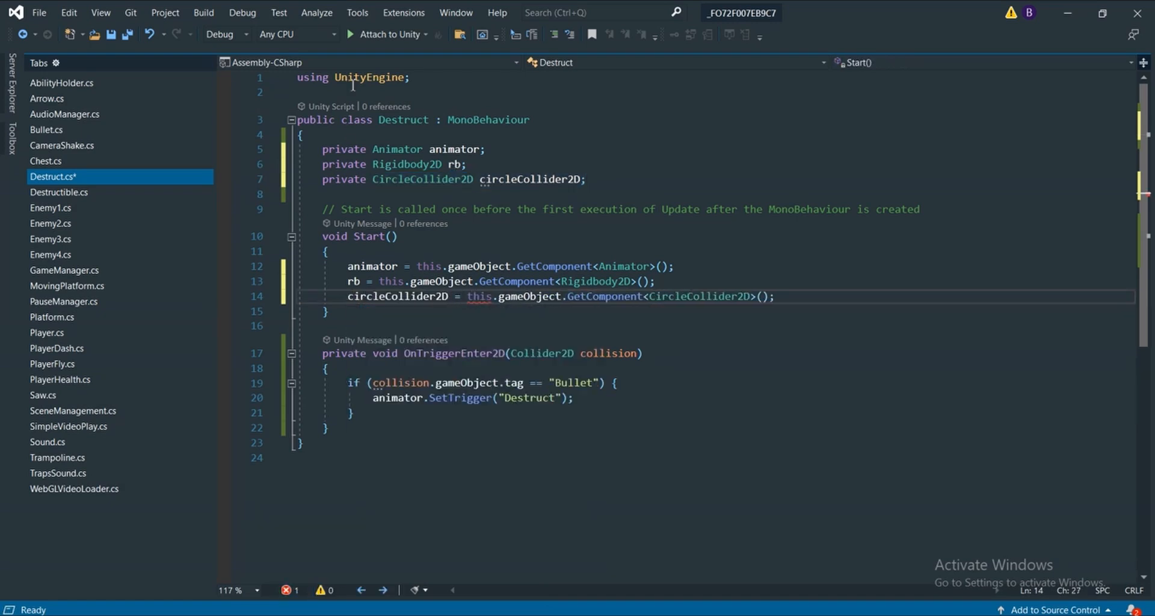
Check the circleCollider2D assignment against the Pod's components in Unity and the field's declaration in Destruct.cs
{"action": "key", "text": "alt+Tab"}
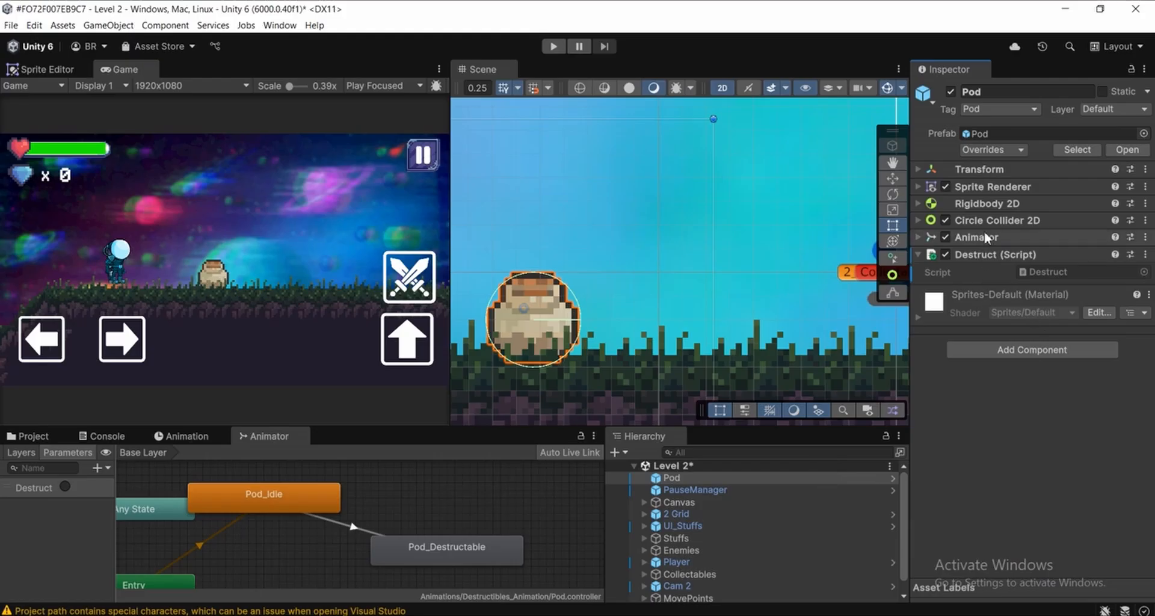
{"action": "key", "text": "alt+Tab"}
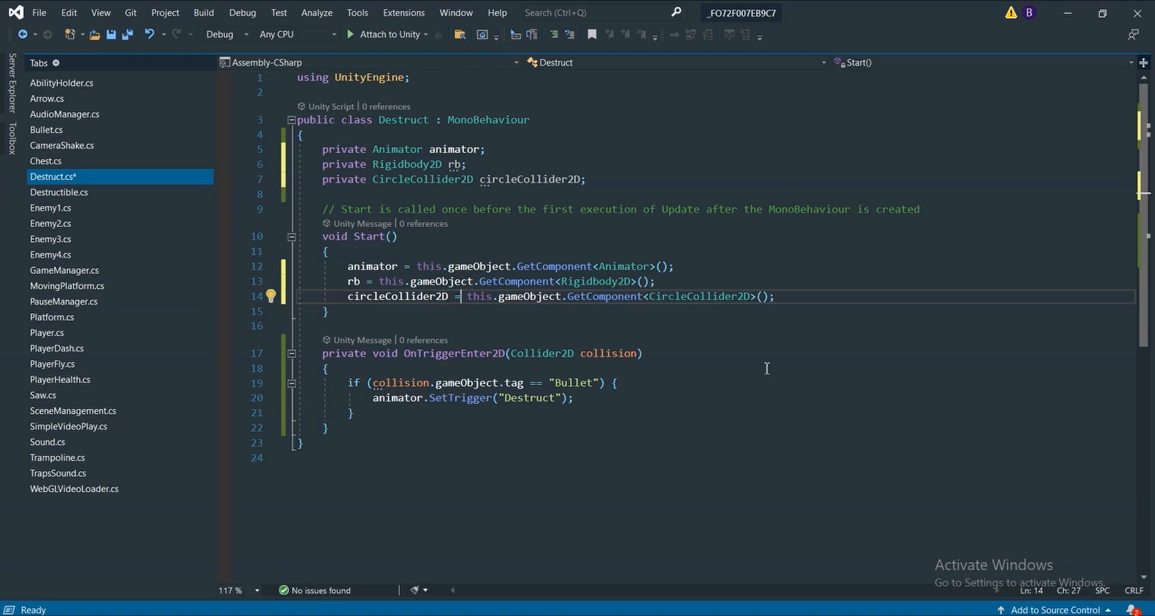
{"action": "left_click_drag", "start_coordinate": [455, 296], "coordinate": [344, 297]}
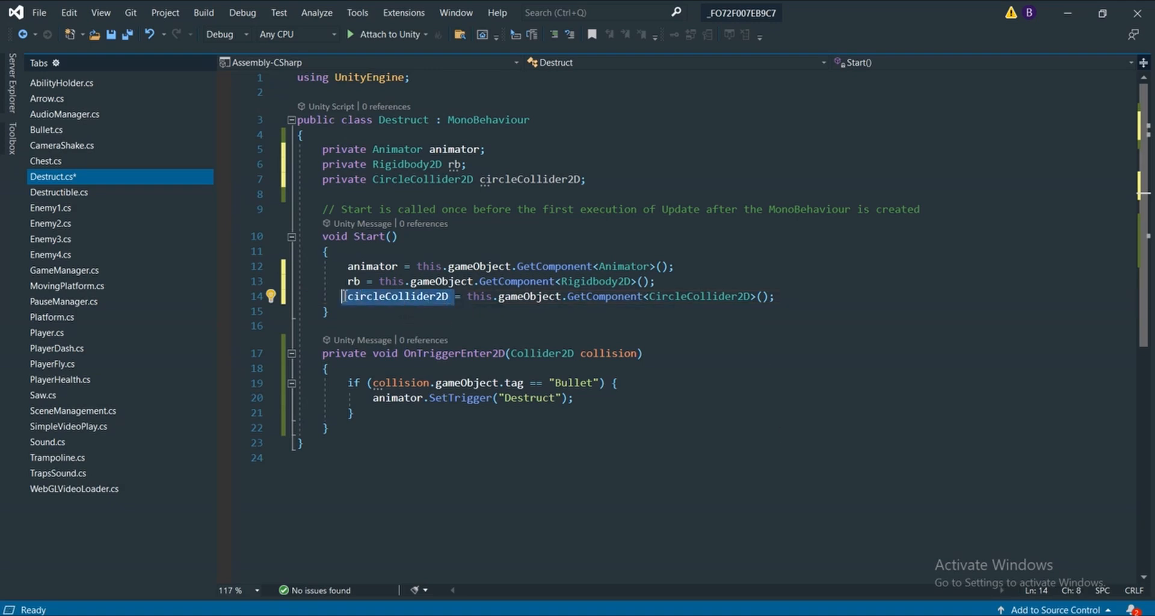
{"action": "left_click_drag", "start_coordinate": [586, 179], "coordinate": [312, 188]}
Add the line circleCollider2D.enabled = false; below the SetTrigger call inside the Bullet check of OnTriggerEnter2D
{"action": "scroll", "coordinate": [394, 204], "scroll_direction": "down", "scroll_amount": 3}
{"action": "left_click", "coordinate": [592, 261]}
{"action": "scroll", "coordinate": [597, 281], "scroll_direction": "down", "scroll_amount": 2}
{"action": "scroll", "coordinate": [596, 280], "scroll_direction": "up", "scroll_amount": 3}
{"action": "scroll", "coordinate": [571, 318], "scroll_direction": "up", "scroll_amount": 2}
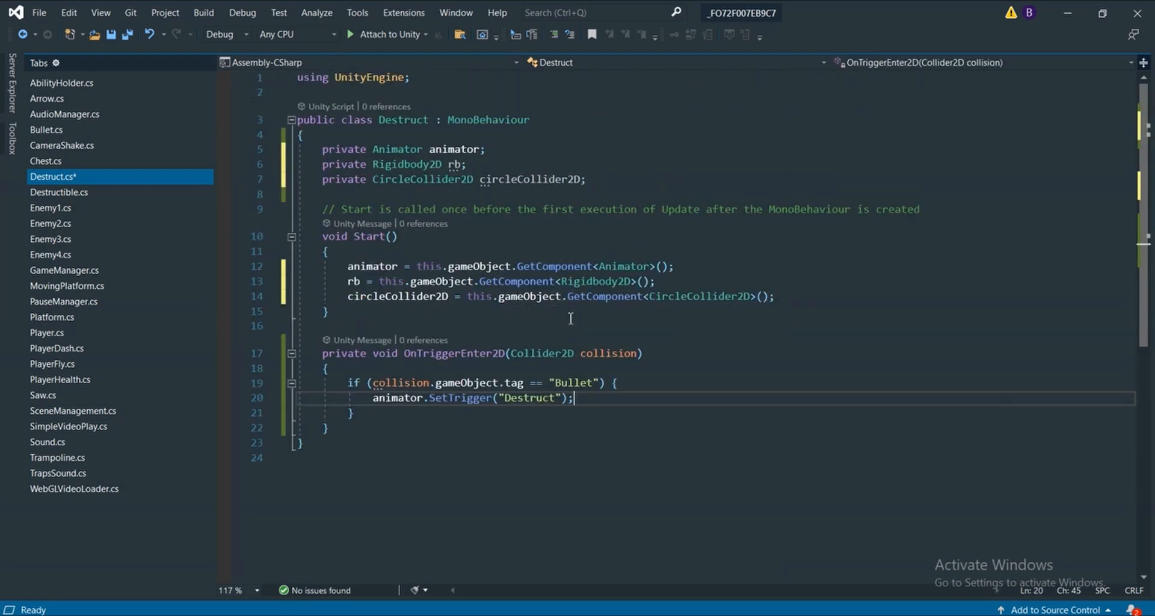
{"action": "key", "text": "Return"}
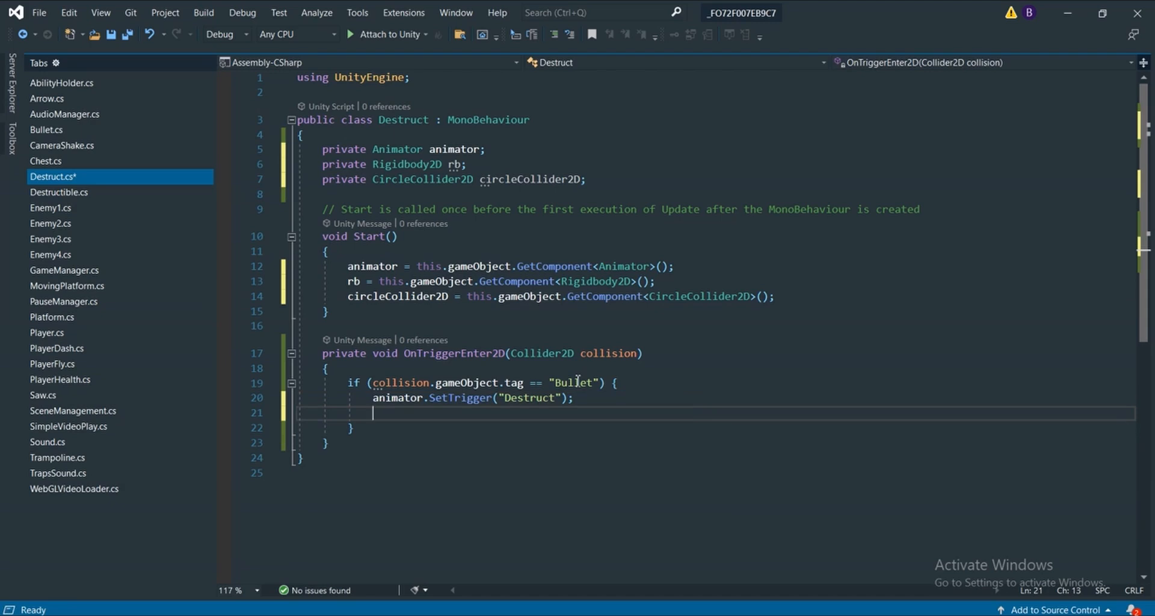
{"action": "type", "text": "circe"}
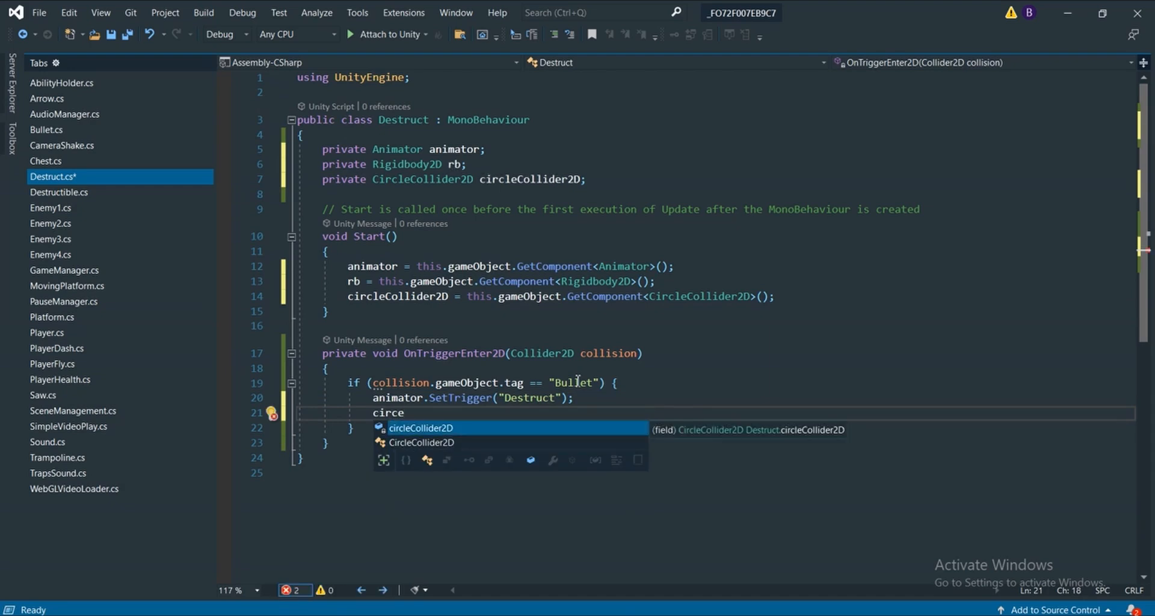
{"action": "key", "text": "Tab"}
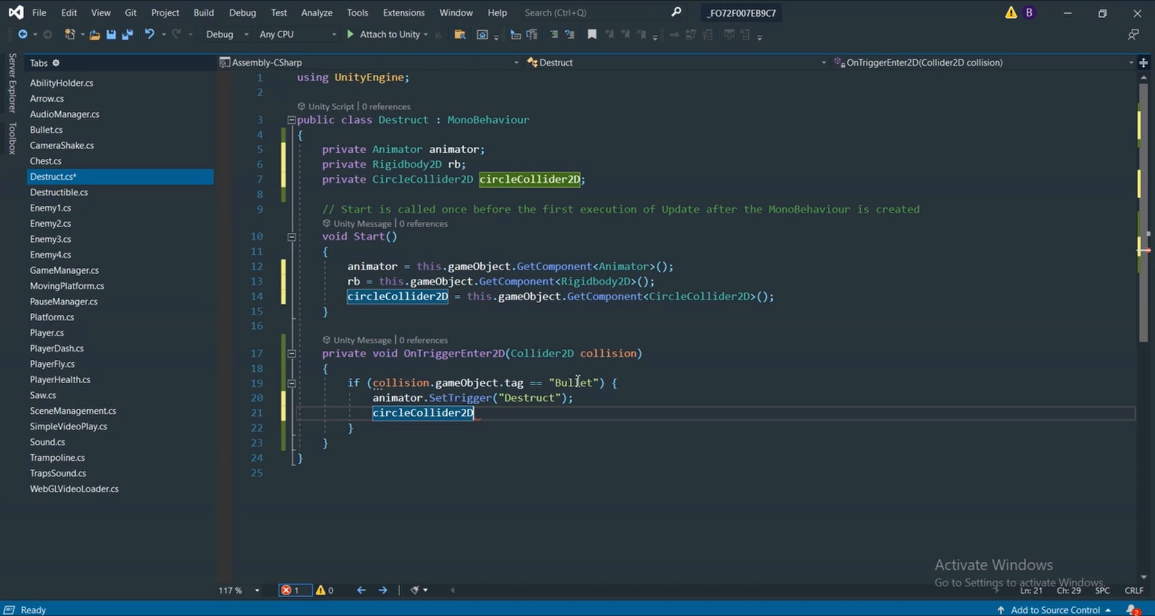
{"action": "type", "text": "."}
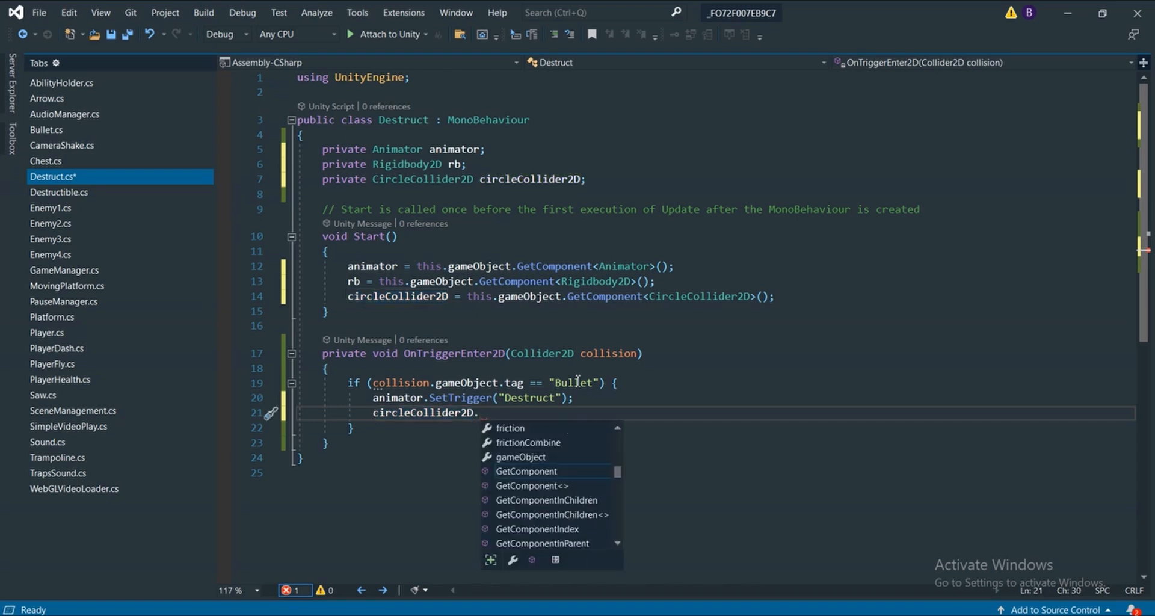
{"action": "type", "text": "ena"}
{"action": "key", "text": "Tab"}
{"action": "type", "text": "= false;"}
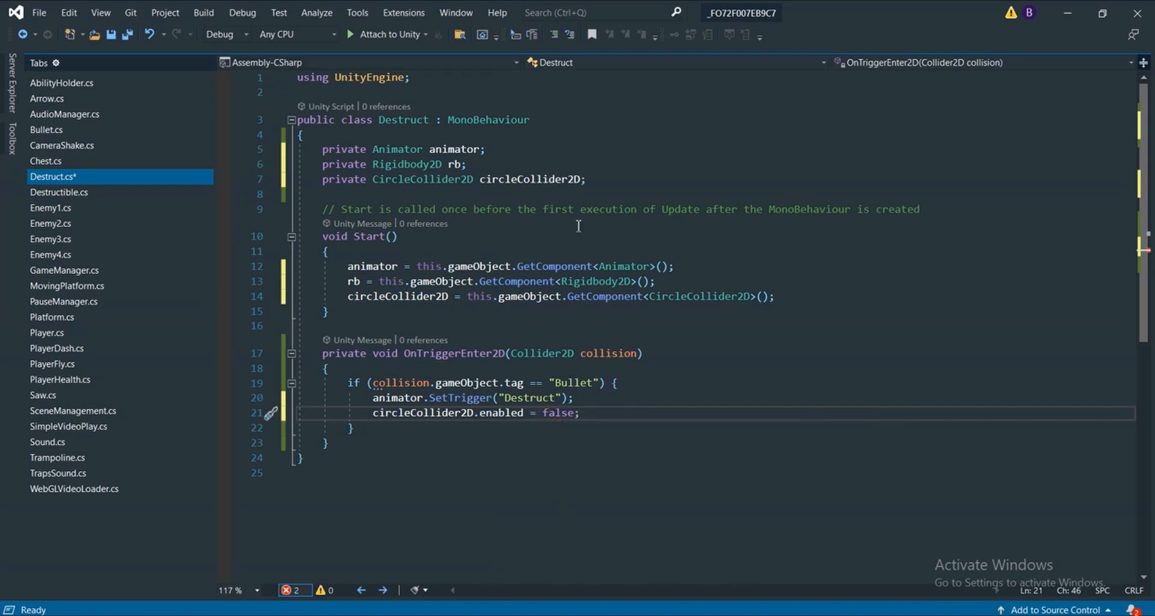
{"action": "scroll", "coordinate": [578, 226], "scroll_direction": "down", "scroll_amount": 1}
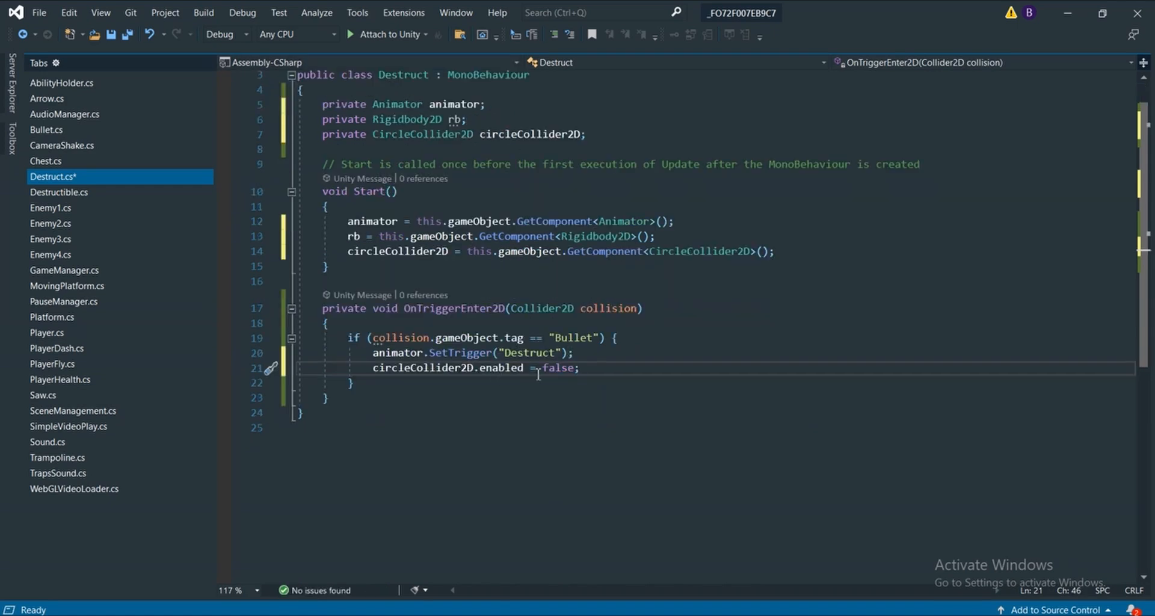
Switch to Unity and turn the Pod's Circle Collider 2D off and back on to compare its outline in the scene
{"action": "key", "text": "alt+Tab"}
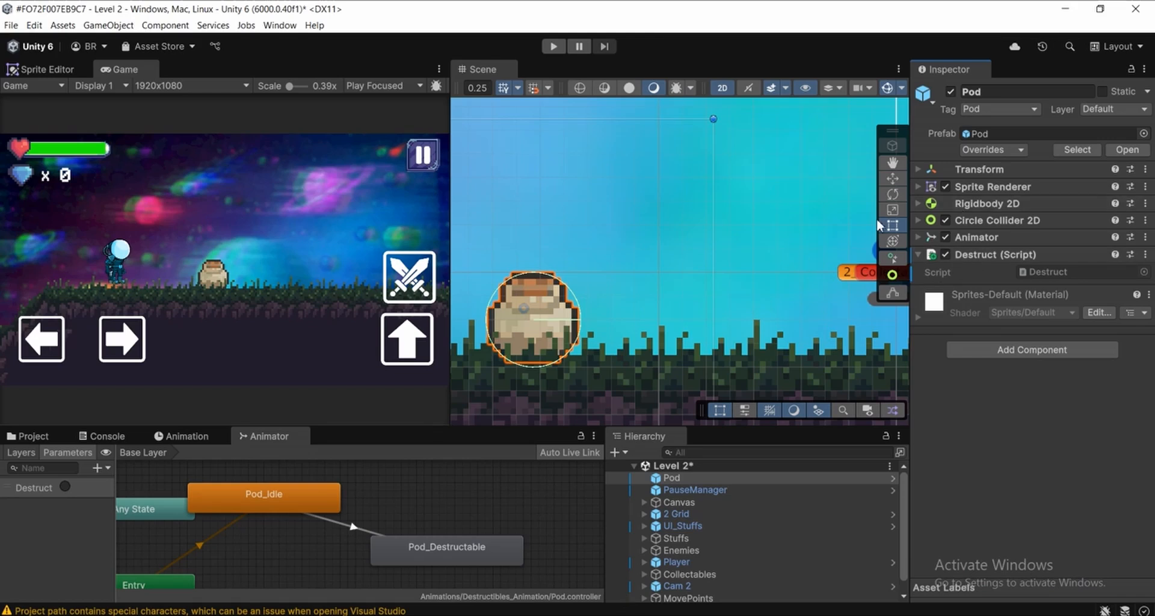
{"action": "left_click", "coordinate": [946, 222]}
{"action": "left_click", "coordinate": [947, 222]}
{"action": "key", "text": "f"}
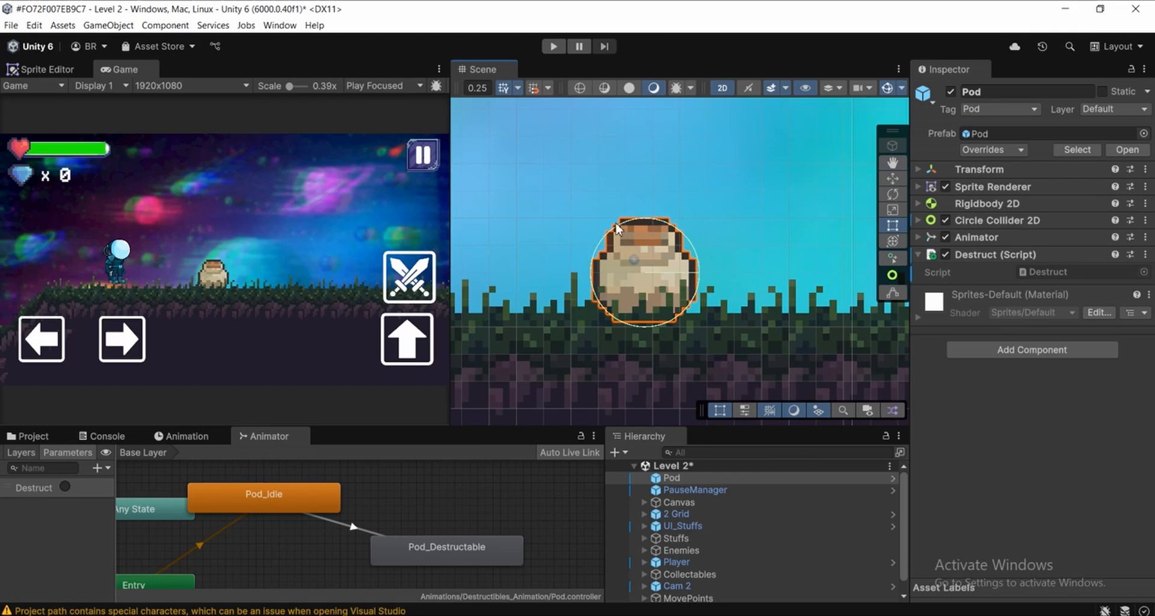
{"action": "left_click", "coordinate": [945, 220]}
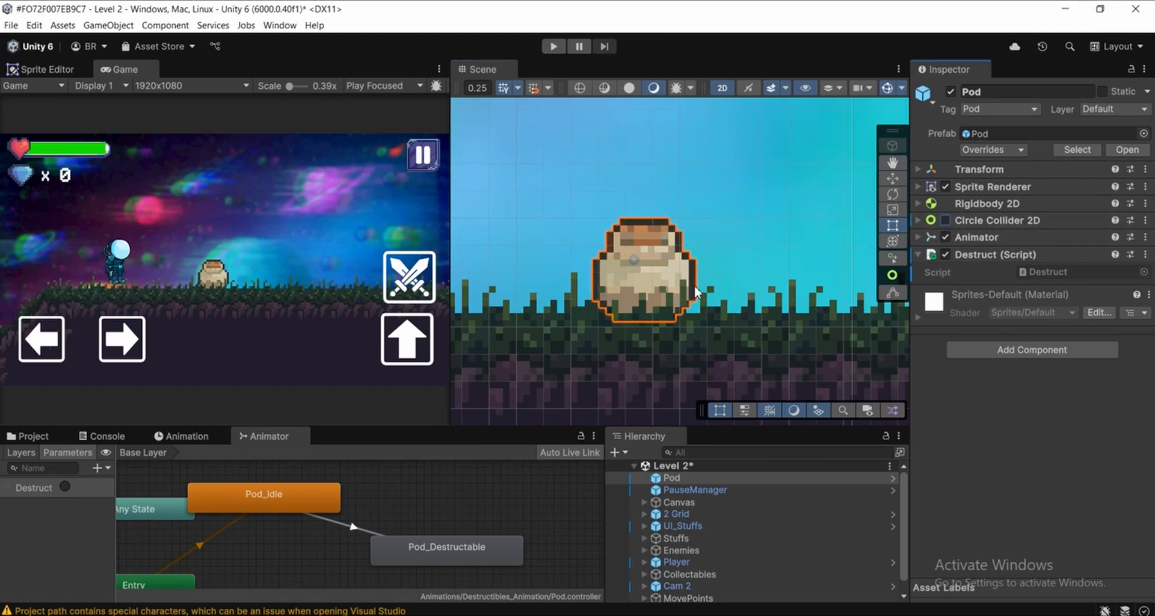
{"action": "scroll", "coordinate": [710, 277], "scroll_direction": "up", "scroll_amount": 2}
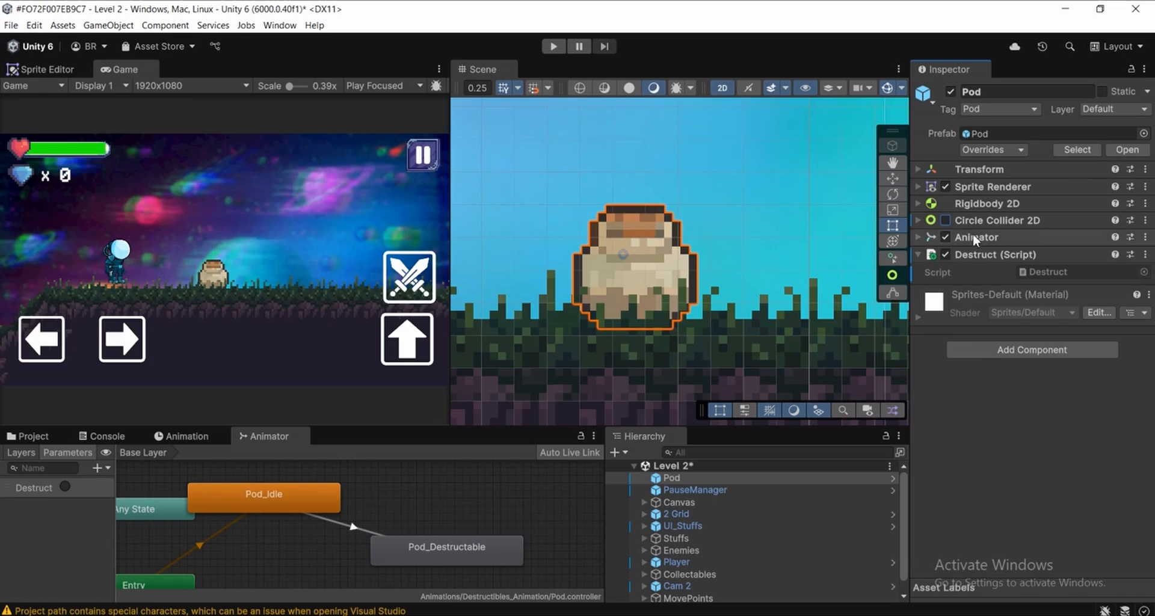
{"action": "left_click", "coordinate": [945, 220]}
{"action": "scroll", "coordinate": [600, 217], "scroll_direction": "down", "scroll_amount": 1}
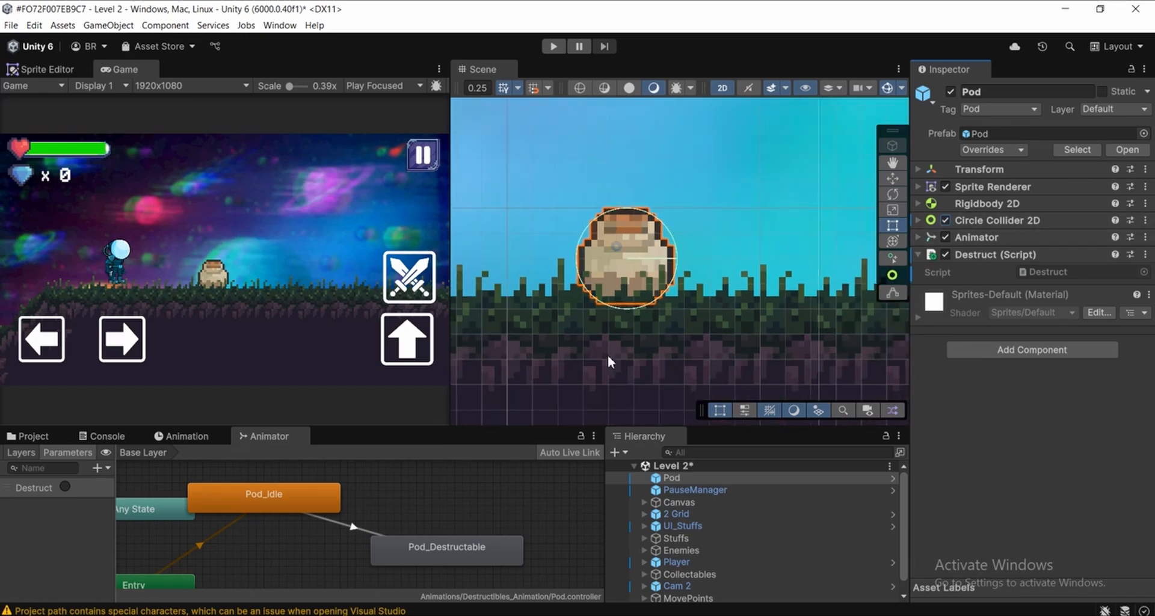
{"action": "scroll", "coordinate": [611, 218], "scroll_direction": "down", "scroll_amount": 2}
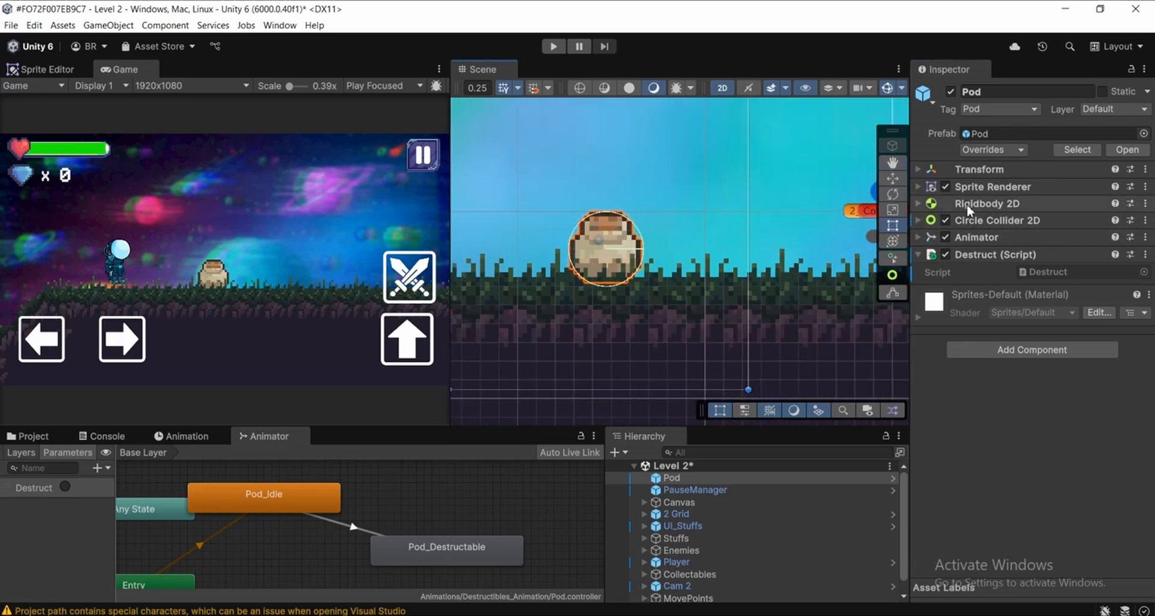
Switch back to Destruct.cs in Visual Studio, add rb.gravityScale = 0f; below the collider line and save the script
{"action": "left_click", "coordinate": [552, 615]}
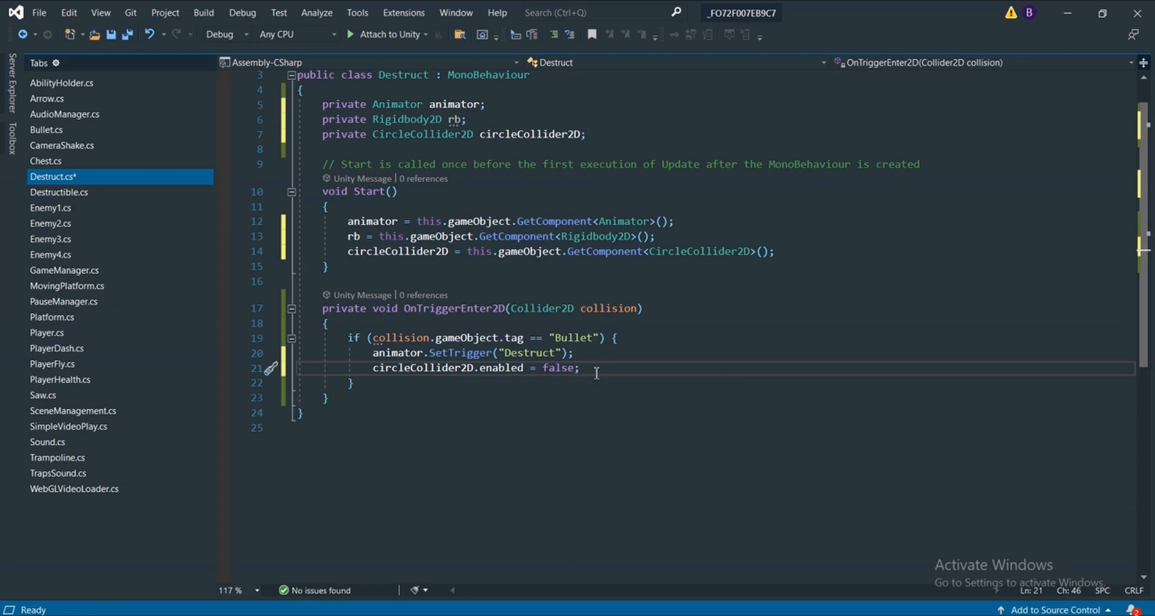
{"action": "key", "text": "Return"}
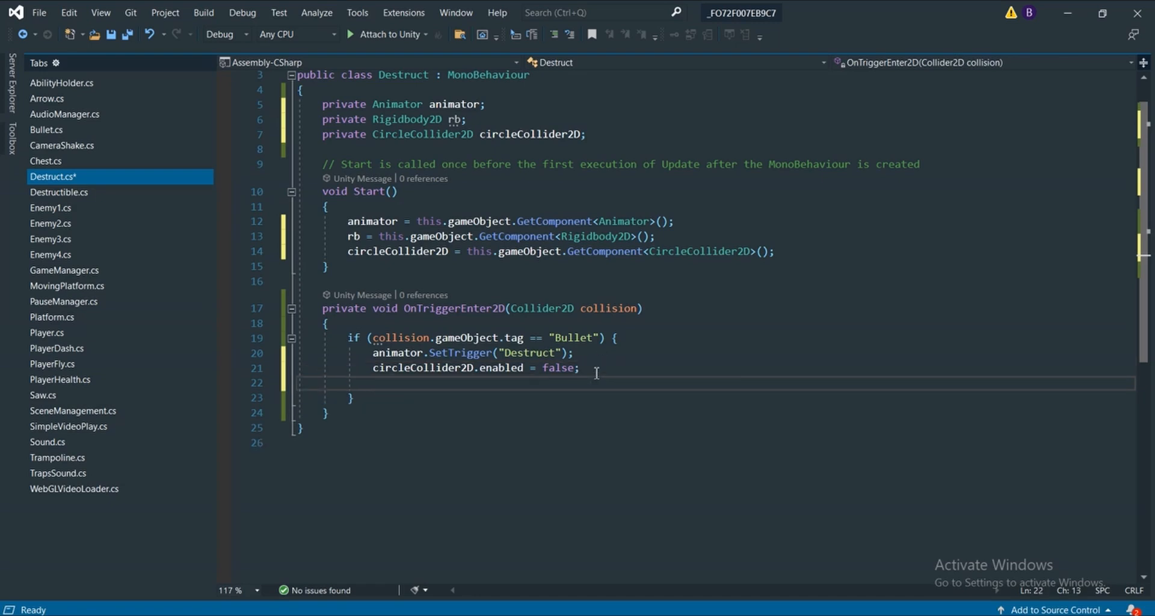
{"action": "type", "text": "rb"}
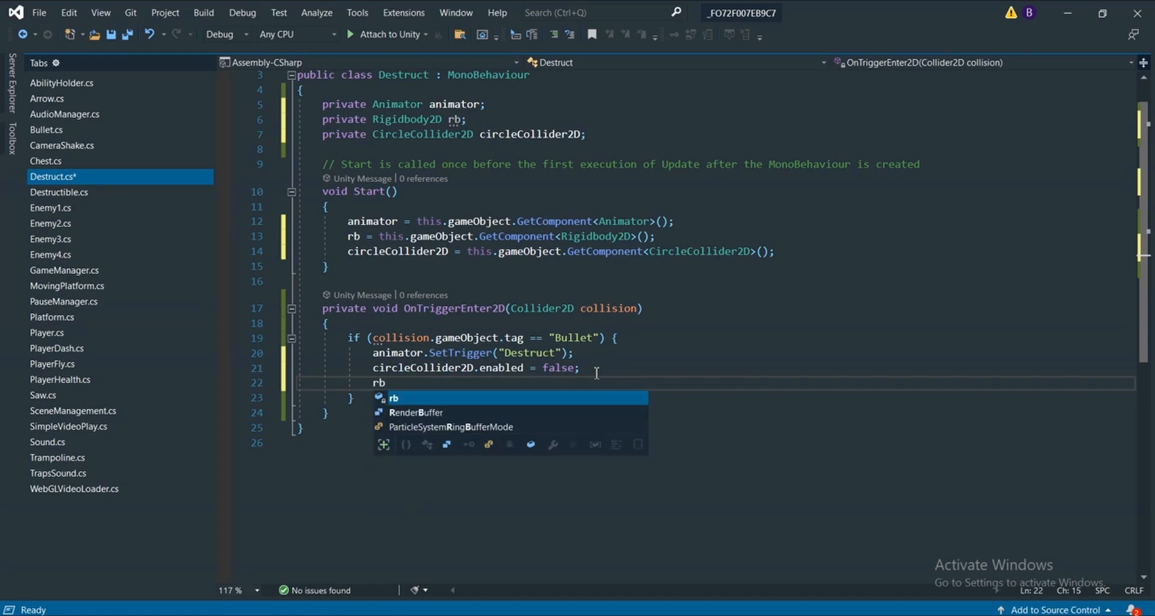
{"action": "type", "text": ".gr"}
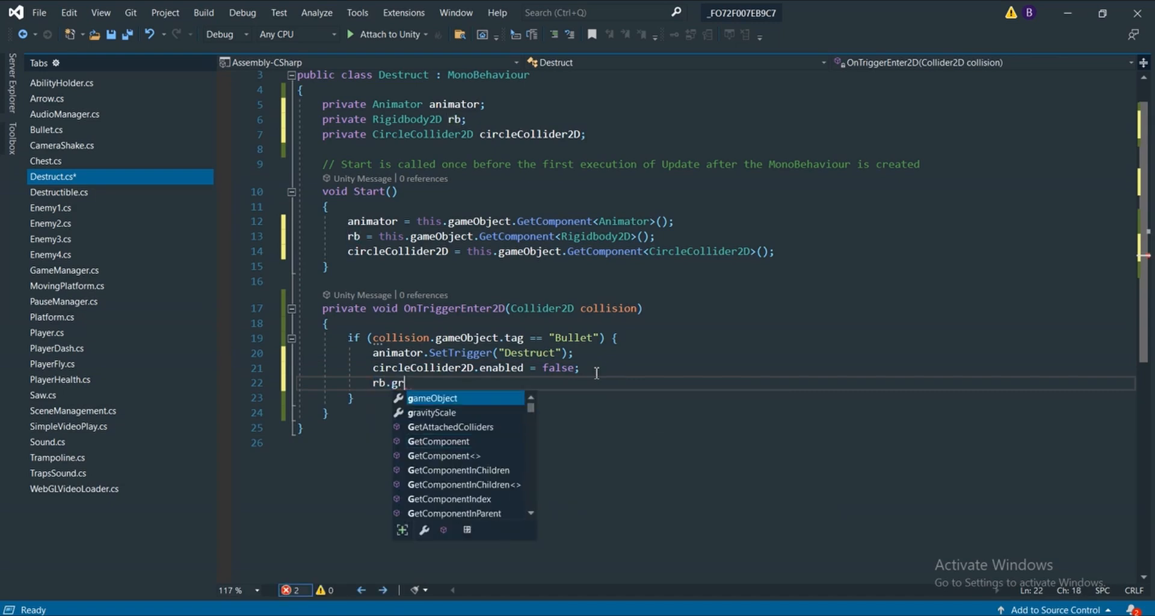
{"action": "type", "text": "avityScale = 0f;"}
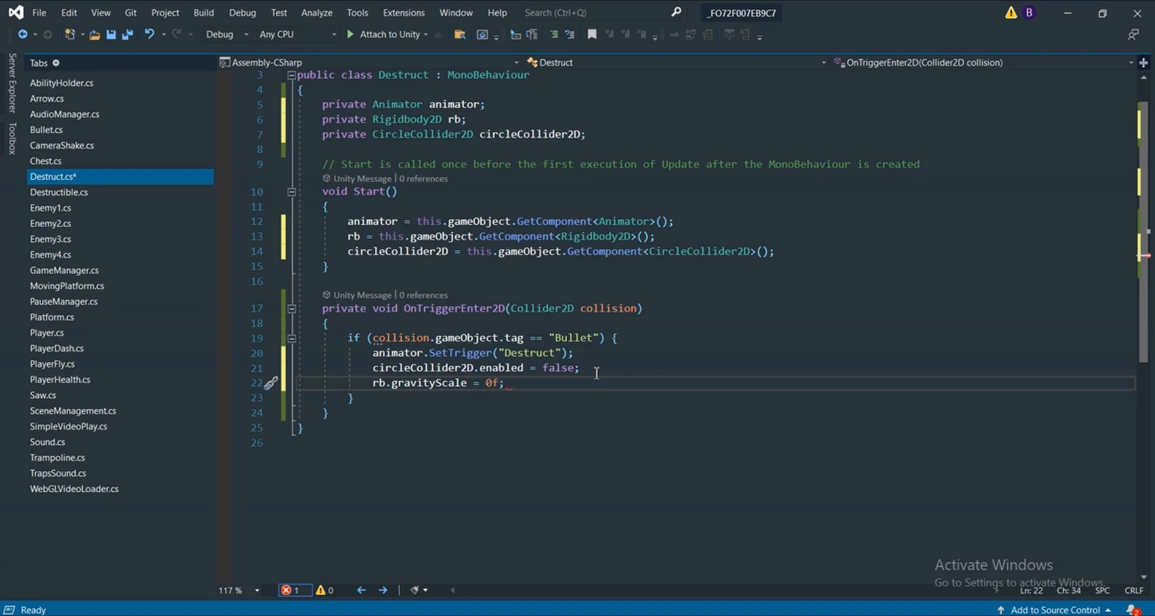
{"action": "key", "text": "ctrl+s"}
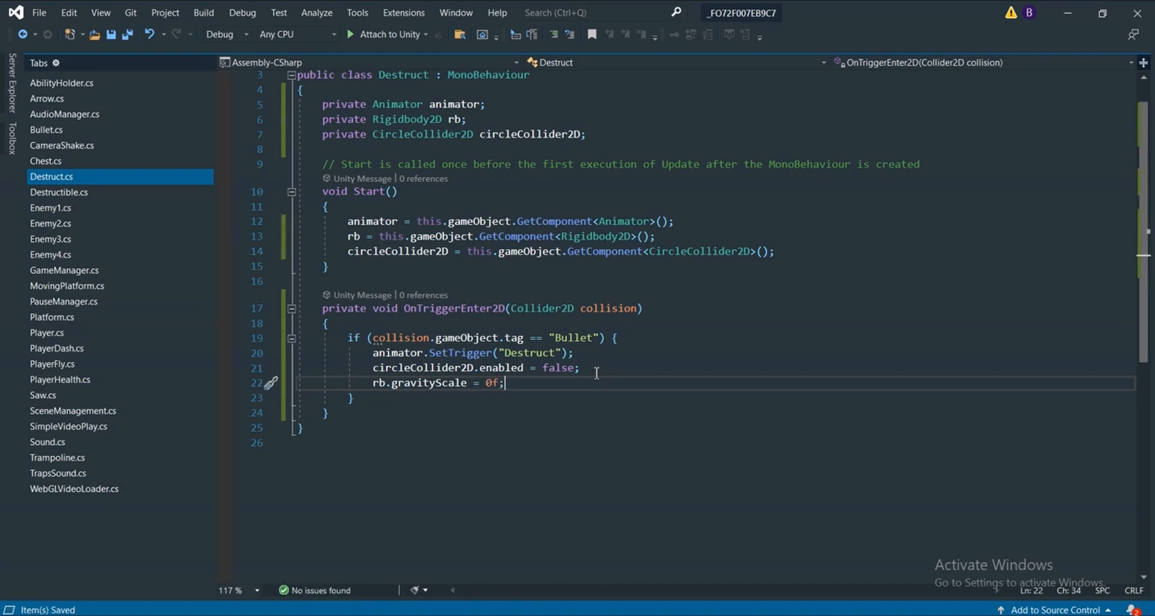
{"action": "scroll", "coordinate": [597, 308], "scroll_direction": "down", "scroll_amount": 1}
{"action": "scroll", "coordinate": [597, 308], "scroll_direction": "up", "scroll_amount": 2}
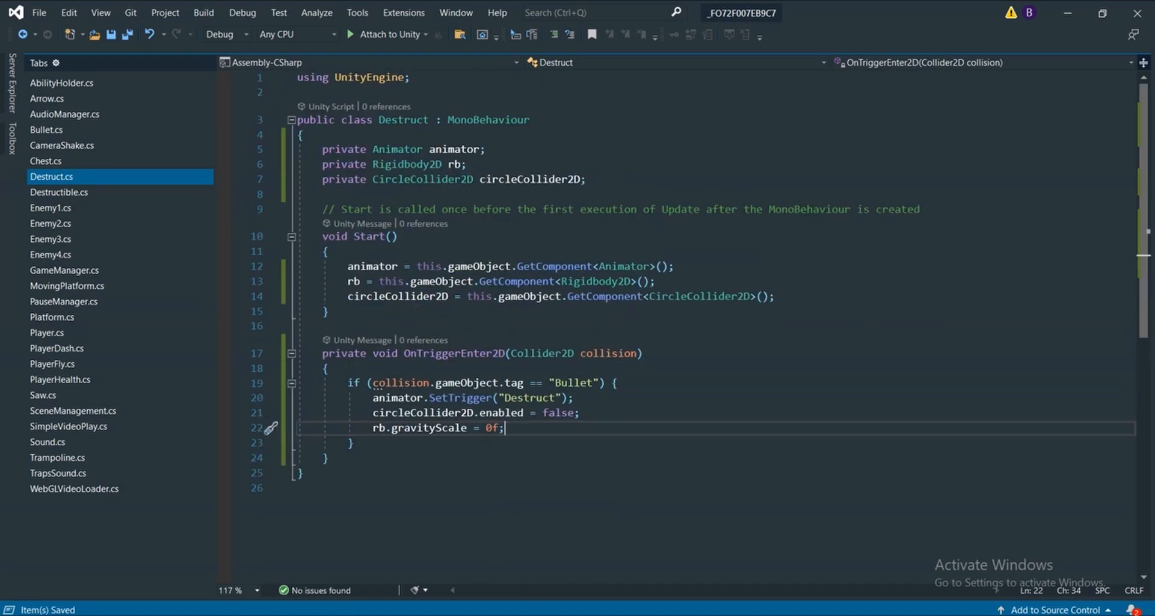
Switch to Unity, run Level 2 and shoot the pot to test its breaking animation
{"action": "key", "text": "alt+Tab"}
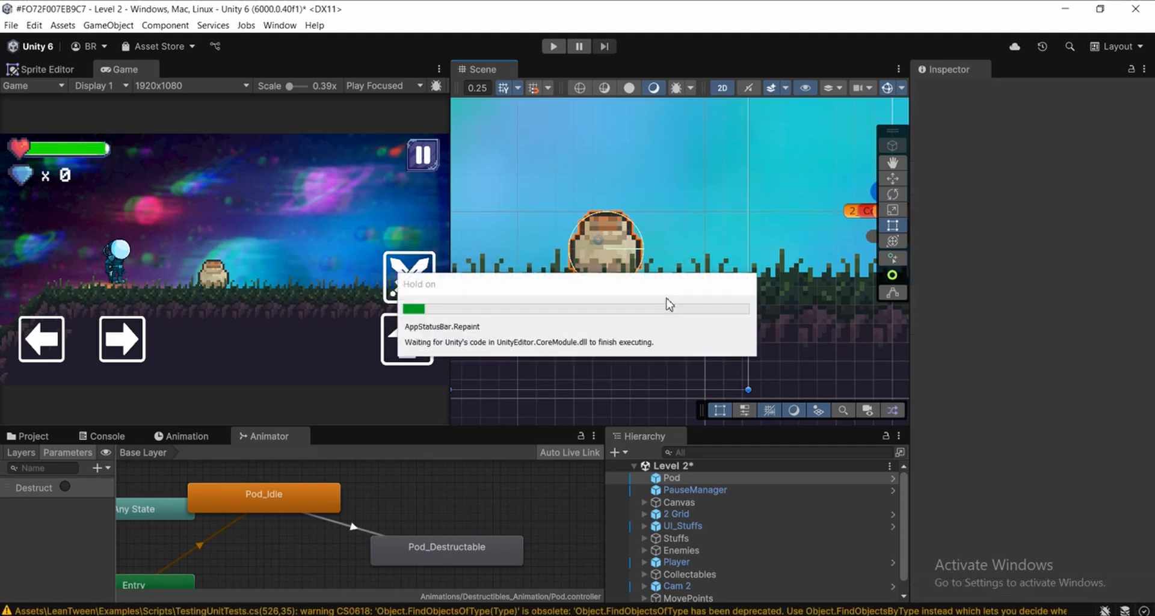
{"action": "scroll", "coordinate": [667, 297], "scroll_direction": "down", "scroll_amount": 12}
{"action": "middle_click_drag", "start_coordinate": [622, 214], "coordinate": [623, 227]}
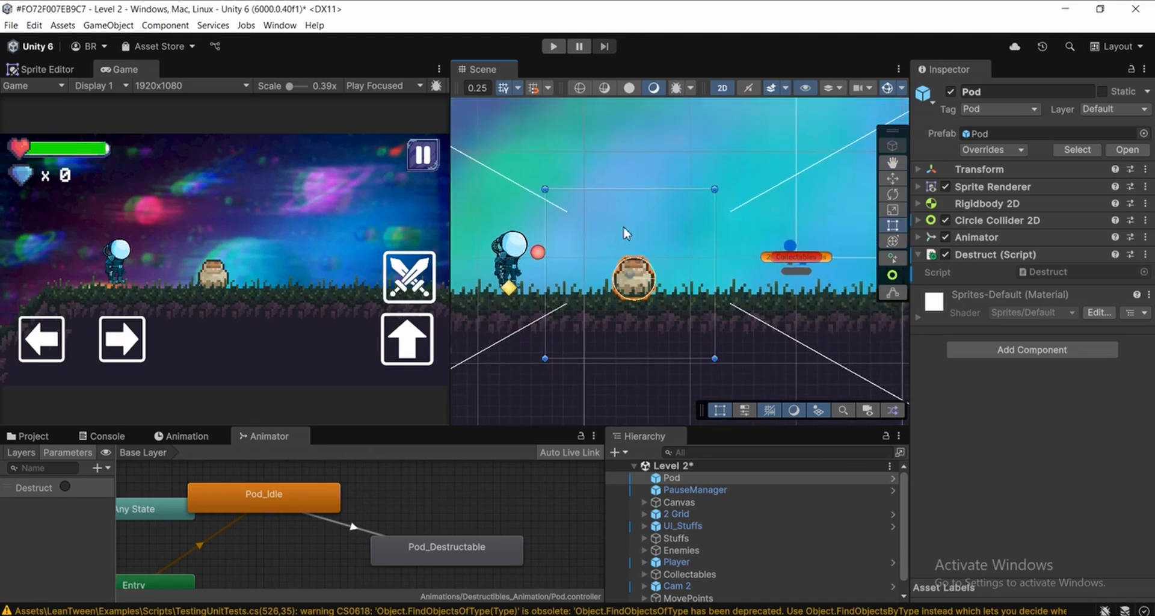
{"action": "left_click", "coordinate": [555, 46]}
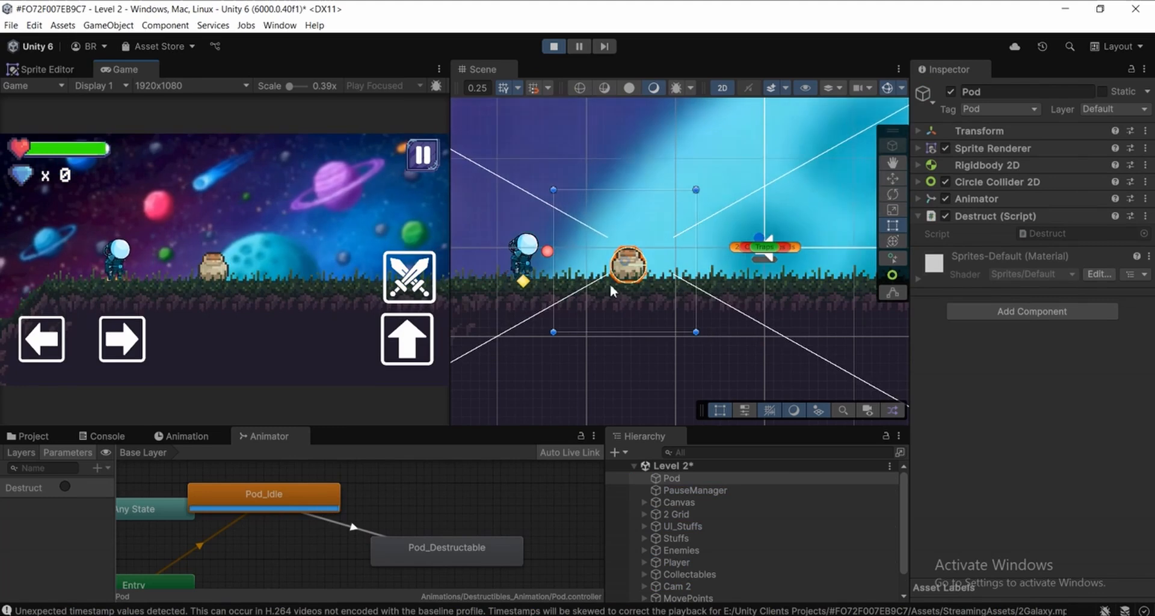
{"action": "scroll", "coordinate": [620, 274], "scroll_direction": "up", "scroll_amount": 8}
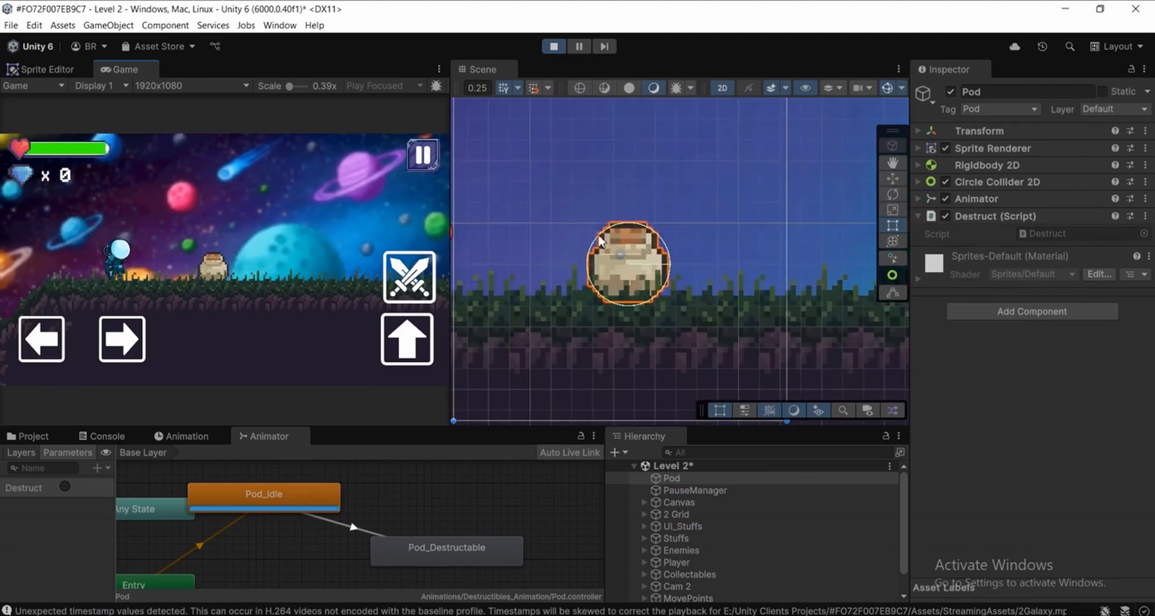
{"action": "scroll", "coordinate": [612, 251], "scroll_direction": "down", "scroll_amount": 1}
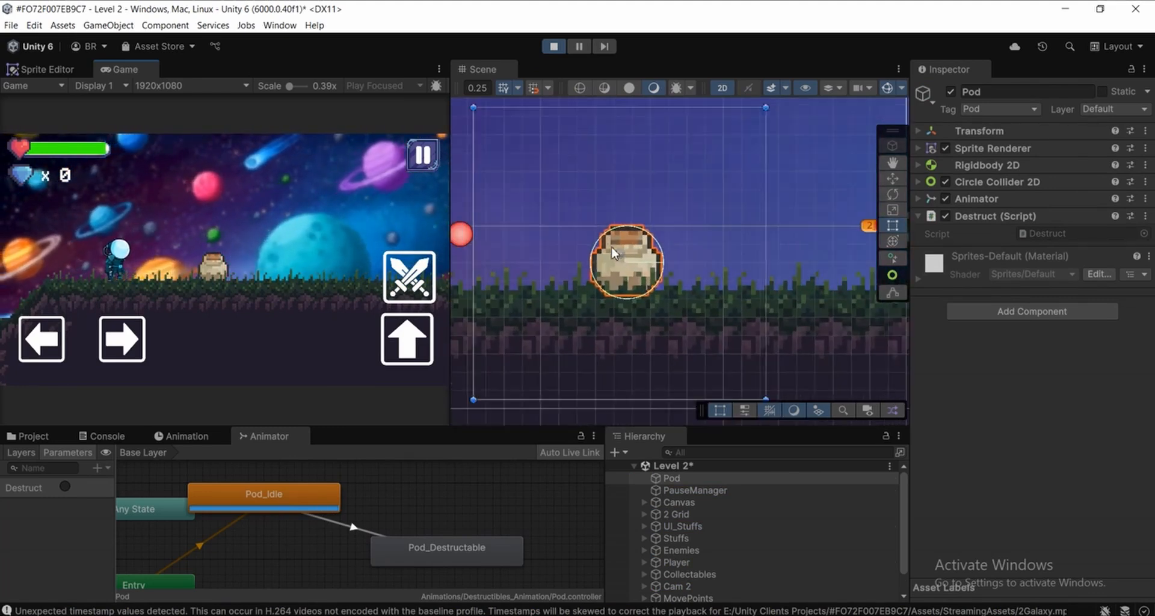
{"action": "scroll", "coordinate": [613, 252], "scroll_direction": "down", "scroll_amount": 1}
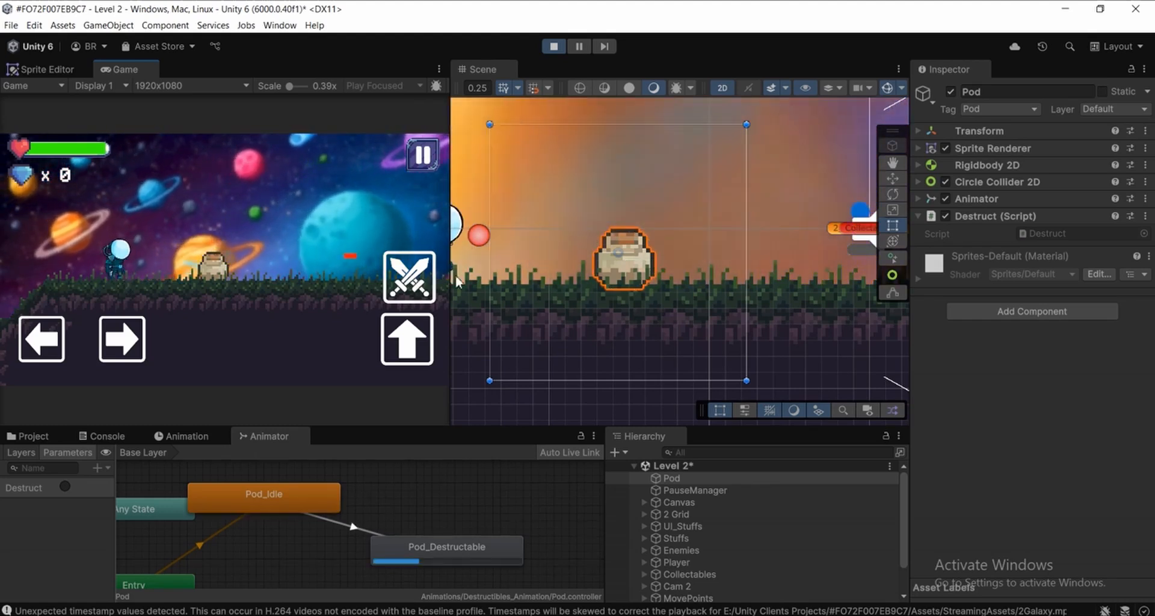
{"action": "scroll", "coordinate": [622, 254], "scroll_direction": "up", "scroll_amount": 3}
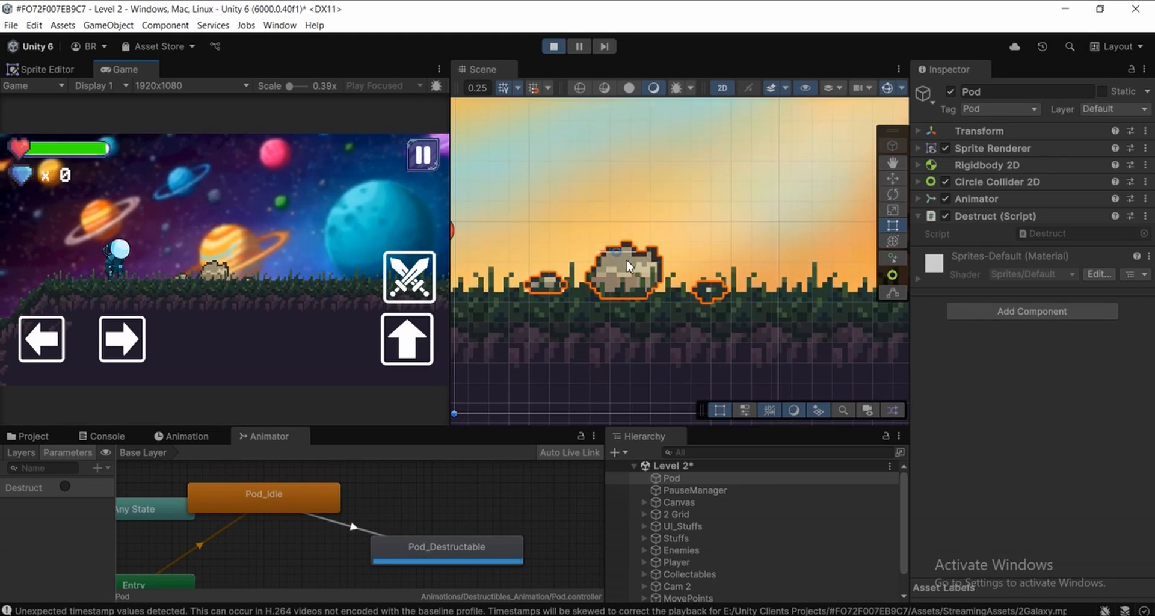
{"action": "middle_click_drag", "start_coordinate": [626, 260], "coordinate": [631, 222]}
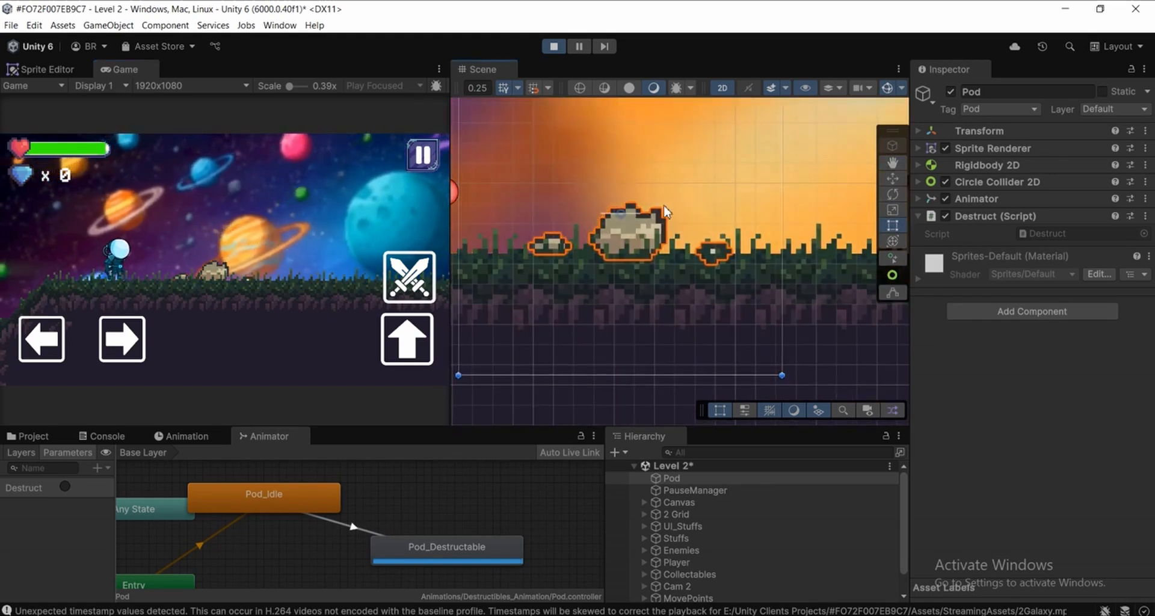
Reselect the Pod to check its Circle Collider 2D and walk the player back and forth through the broken pot
{"action": "left_click", "coordinate": [680, 491]}
{"action": "left_click", "coordinate": [678, 479]}
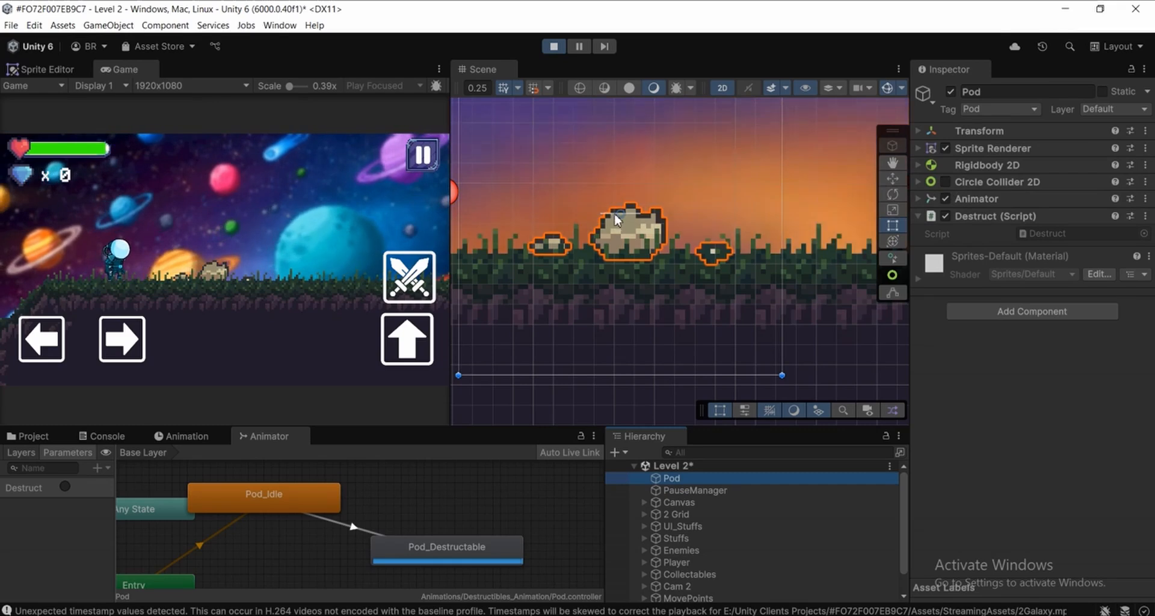
{"action": "left_click", "coordinate": [228, 261]}
{"action": "key", "text": "d"}
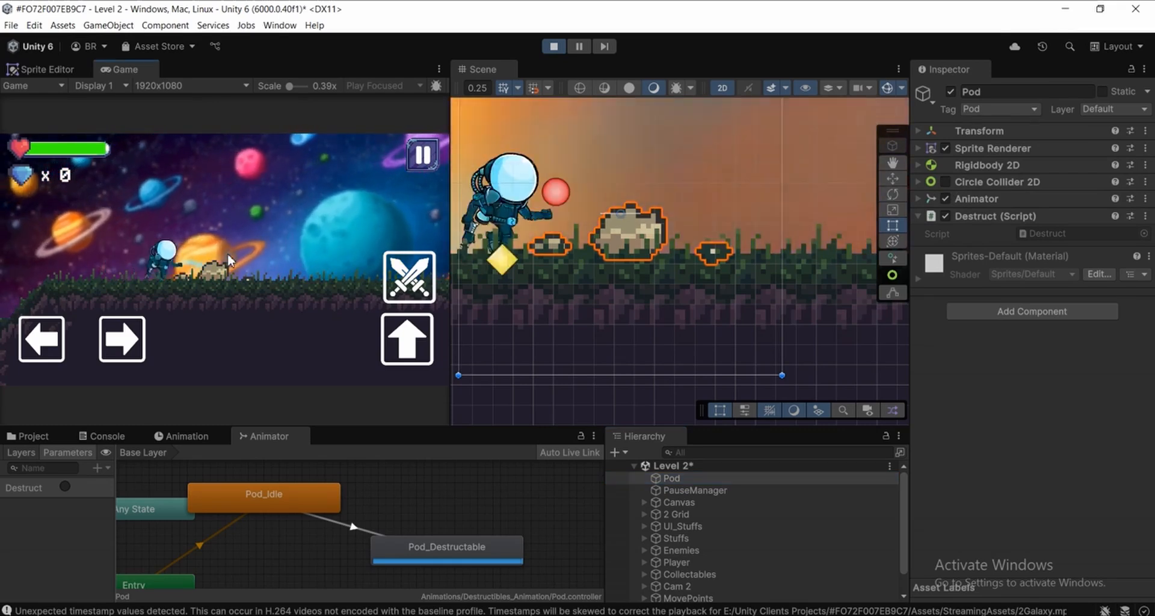
{"action": "key", "text": "a"}
{"action": "key", "text": "d"}
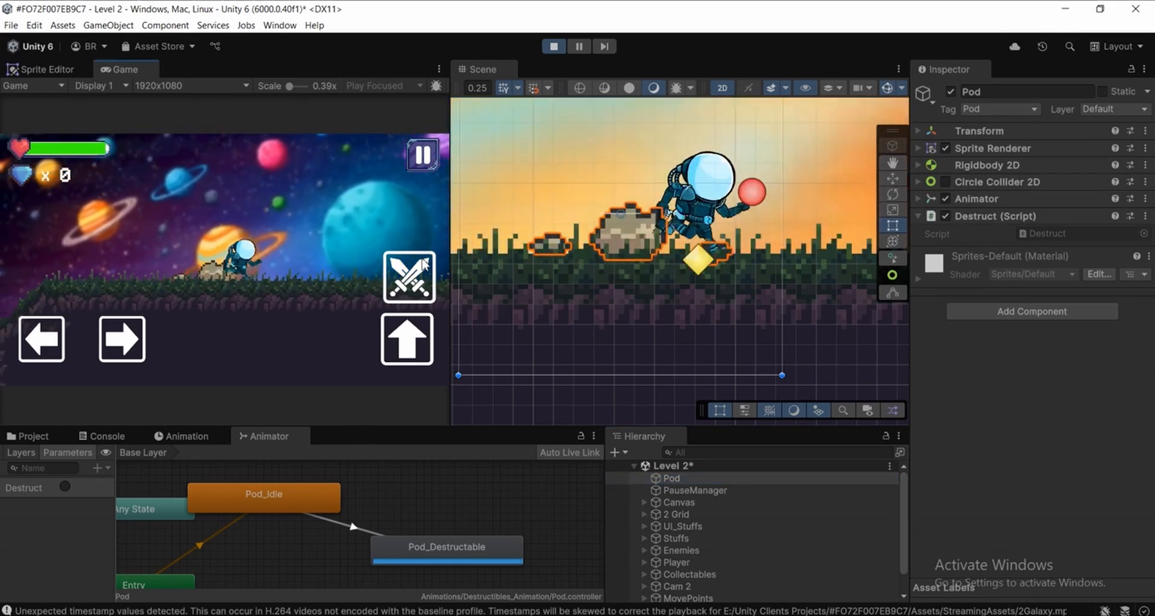
{"action": "key", "text": "a"}
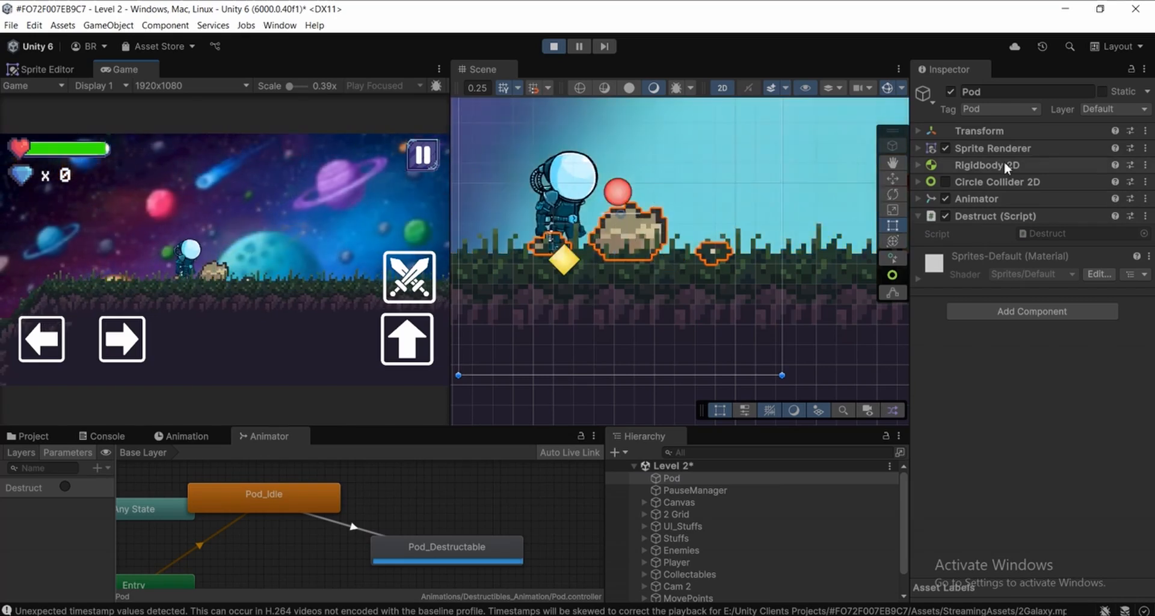
Expand the Pod's Rigidbody 2D to check its Gravity Scale and examine the broken pot in the running scene
{"action": "left_click", "coordinate": [993, 165]}
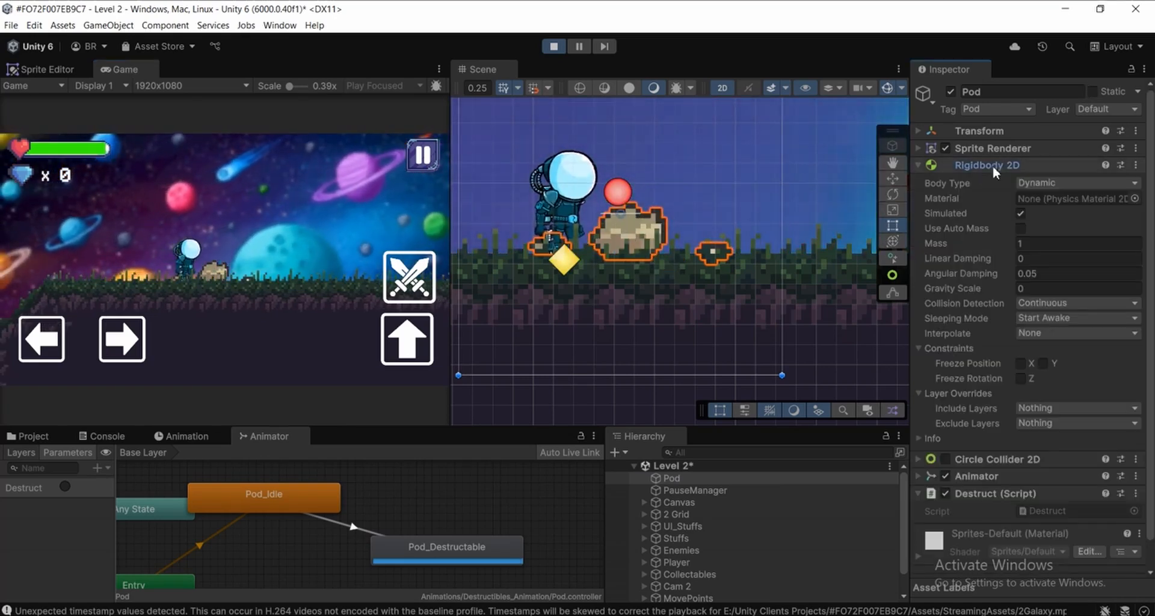
{"action": "left_click", "coordinate": [1038, 291]}
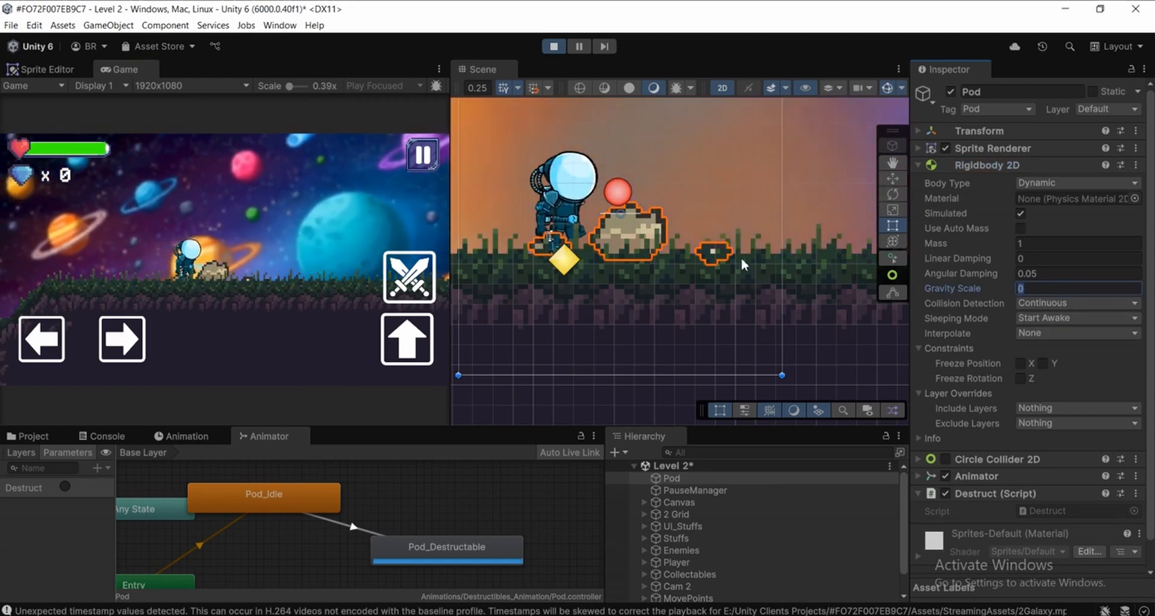
{"action": "scroll", "coordinate": [689, 201], "scroll_direction": "down", "scroll_amount": 4}
{"action": "middle_click_drag", "start_coordinate": [648, 218], "coordinate": [693, 266]}
{"action": "scroll", "coordinate": [689, 248], "scroll_direction": "up", "scroll_amount": 1}
{"action": "scroll", "coordinate": [696, 267], "scroll_direction": "up", "scroll_amount": 1}
{"action": "scroll", "coordinate": [730, 271], "scroll_direction": "down", "scroll_amount": 1}
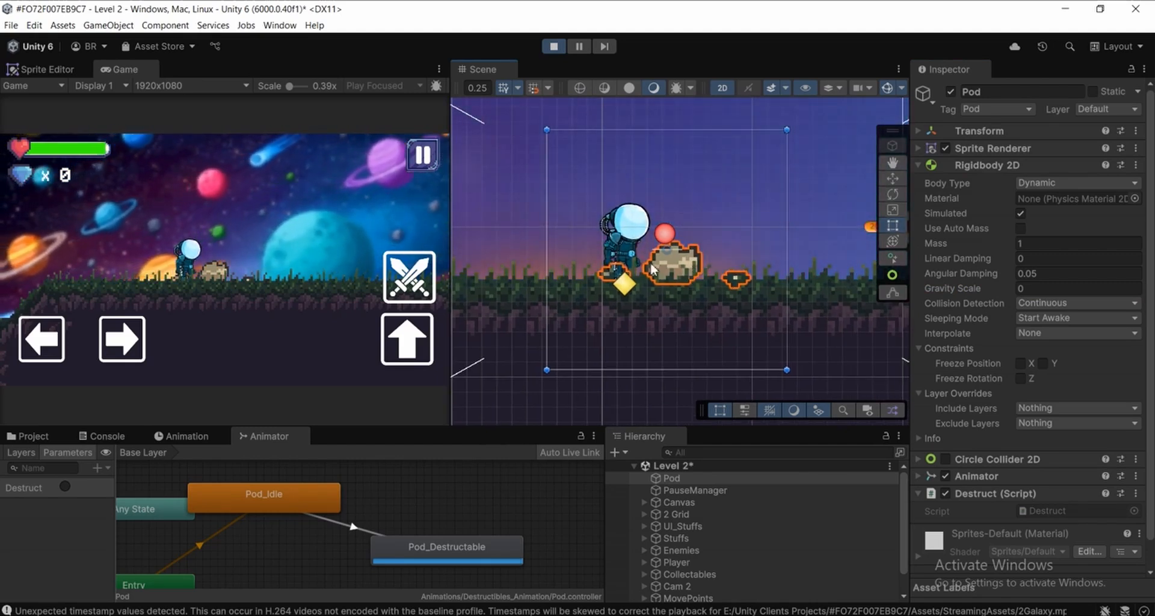
Examine the broken pot in the running scene and stop the Level 2 test run
{"action": "middle_click_drag", "start_coordinate": [677, 291], "coordinate": [672, 301]}
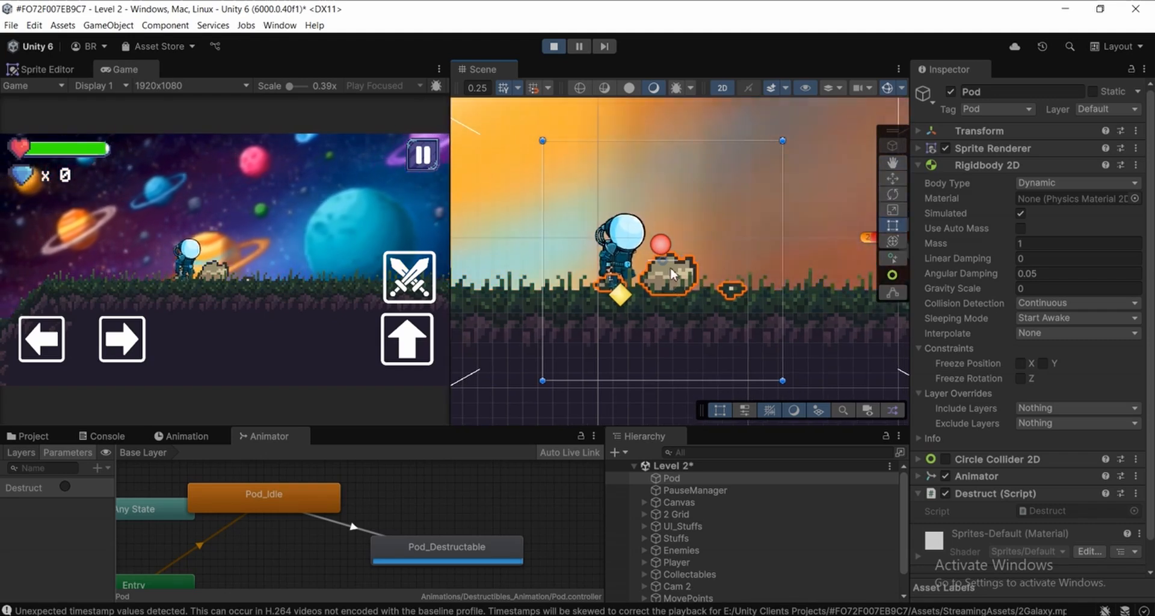
{"action": "middle_click_drag", "start_coordinate": [670, 267], "coordinate": [670, 273]}
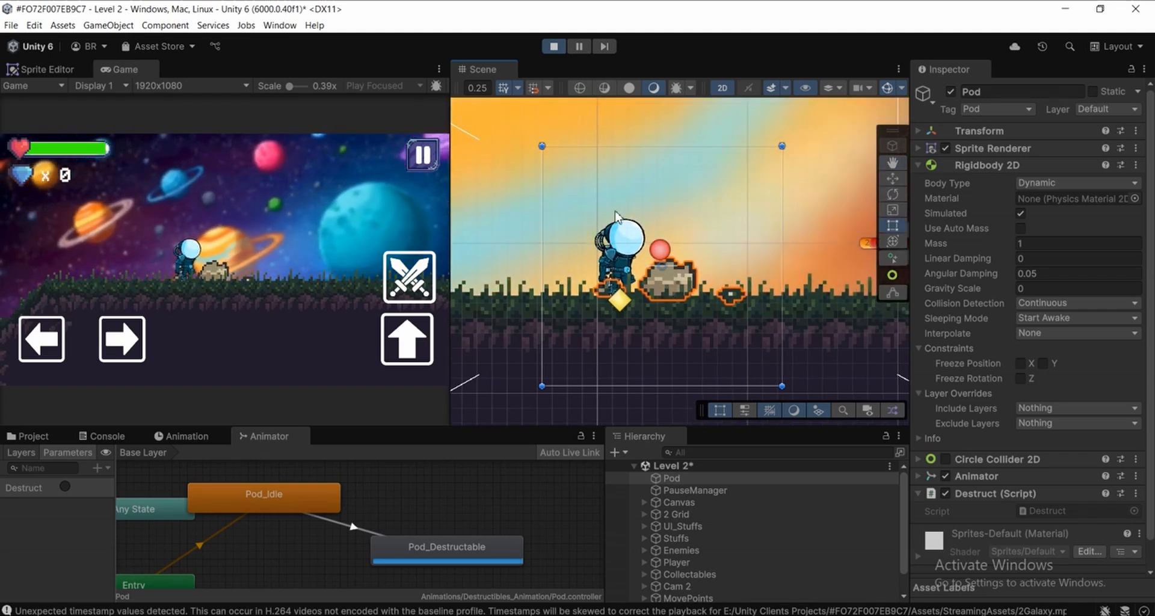
{"action": "left_click", "coordinate": [554, 47]}
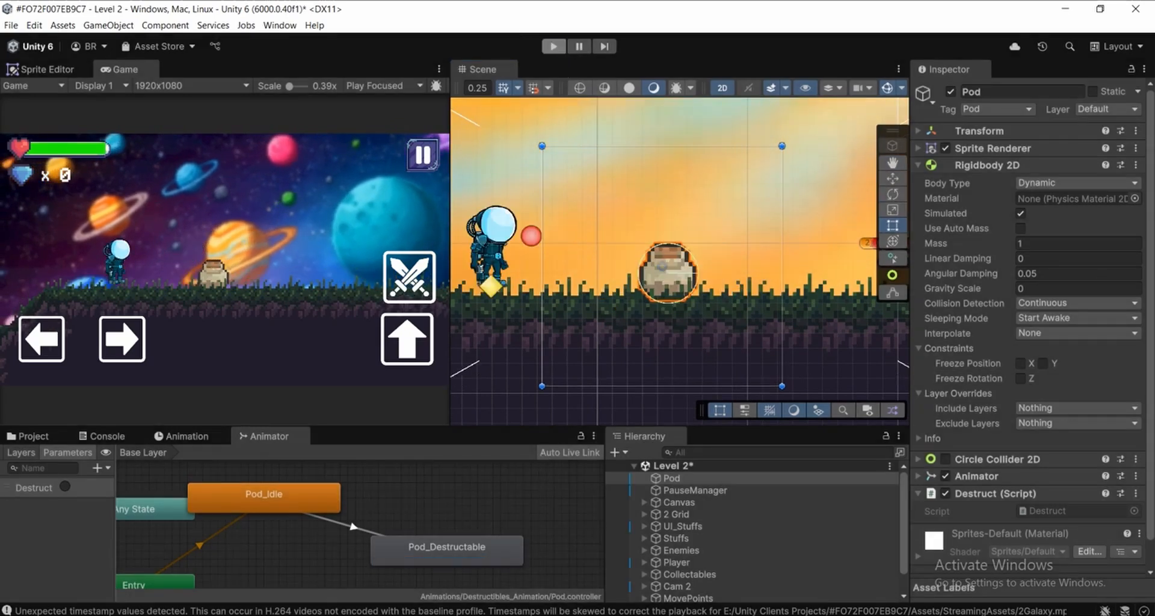
Switch to Destruct.cs in Visual Studio, add Destroy(this.gameObject, 5f); below the gravityScale line and save the script
{"action": "mouse_move", "coordinate": [527, 614]}
{"action": "left_click", "coordinate": [537, 568]}
{"action": "scroll", "coordinate": [552, 370], "scroll_direction": "down", "scroll_amount": 1}
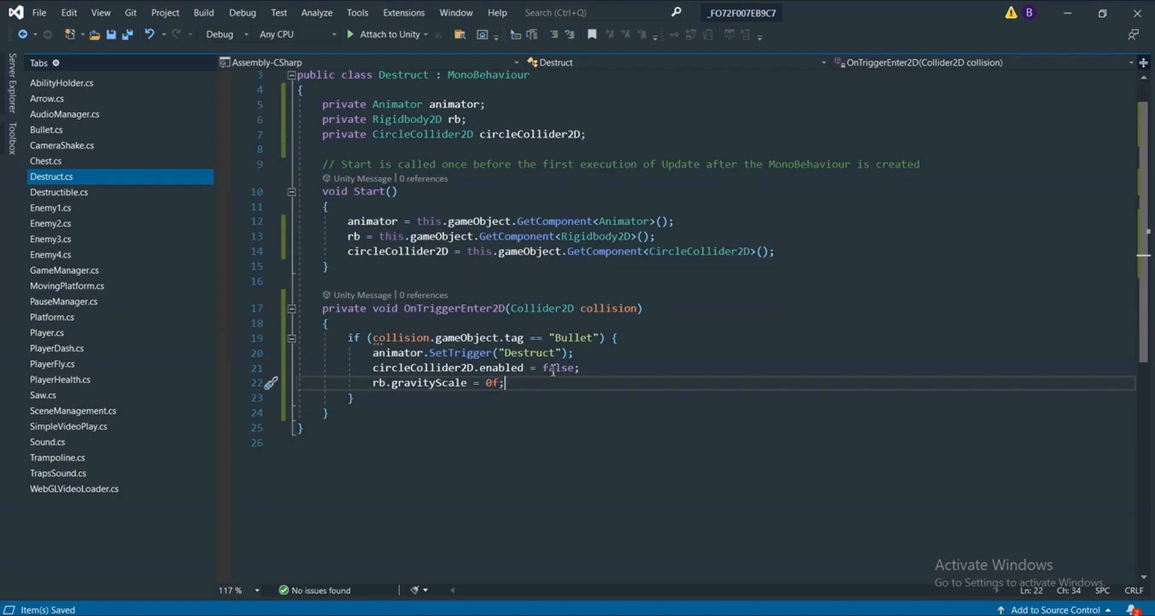
{"action": "key", "text": "Return"}
{"action": "type", "text": "Destroy("}
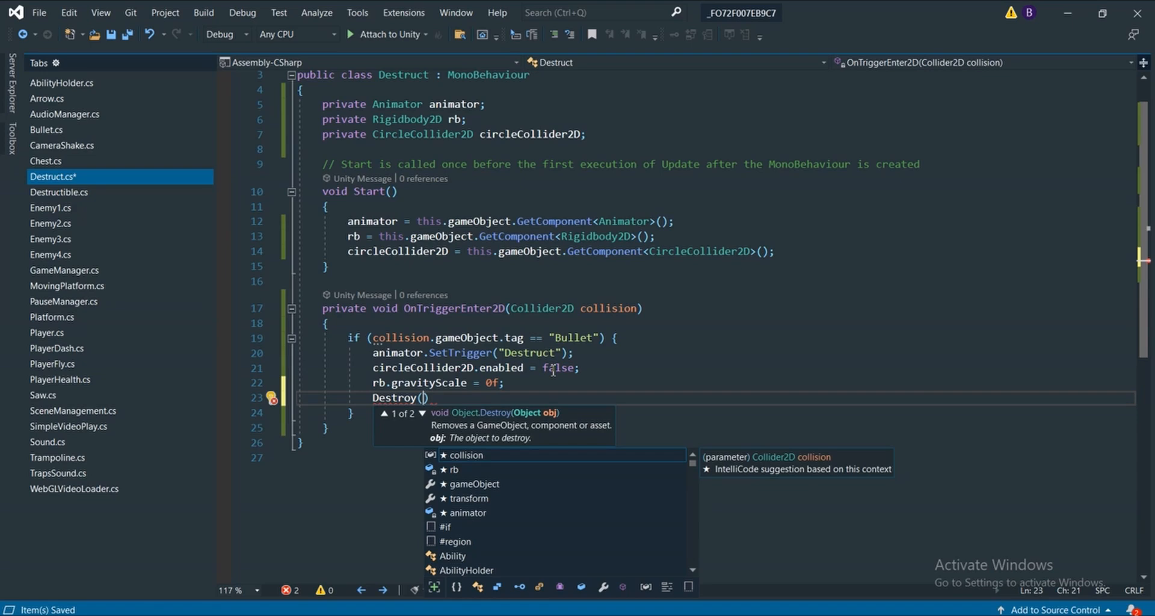
{"action": "type", "text": "this.gam"}
{"action": "key", "text": "Tab"}
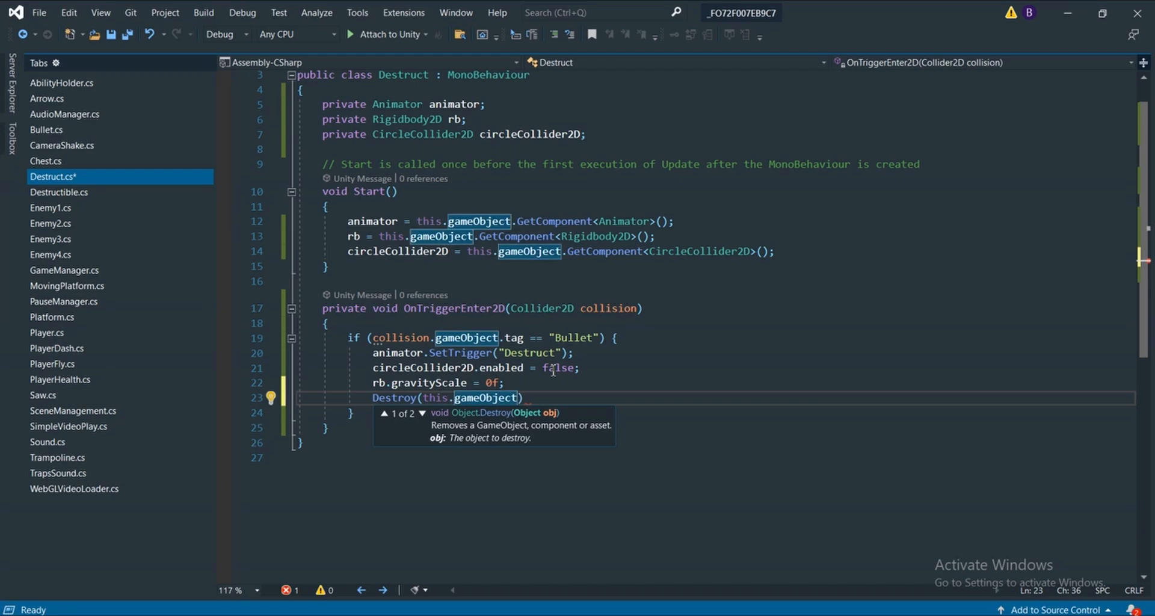
{"action": "type", "text": ", 5"}
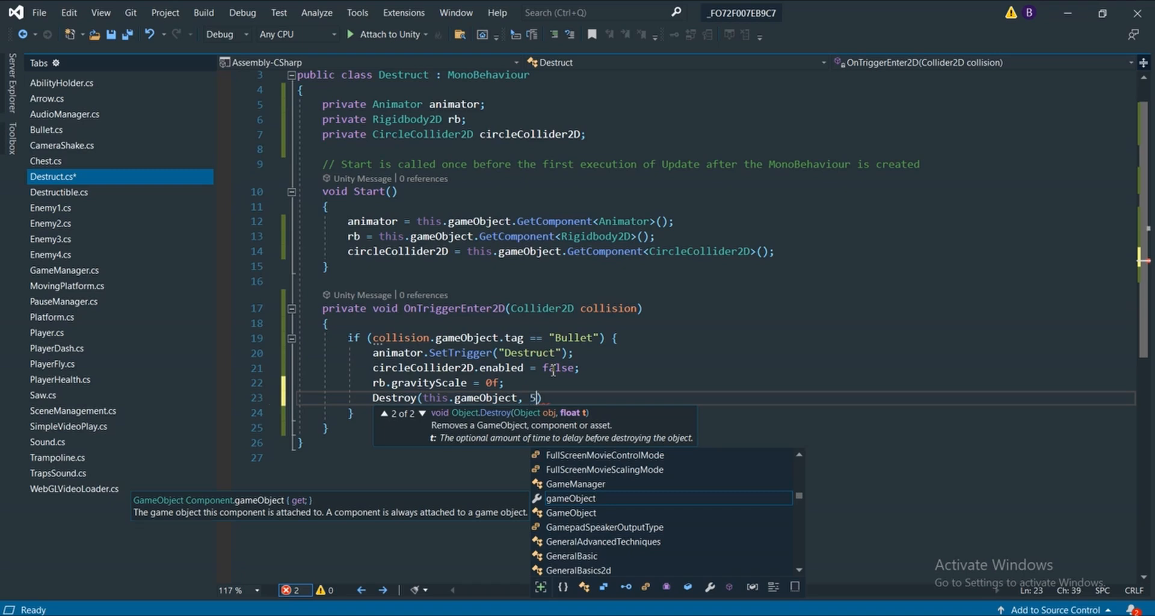
{"action": "type", "text": "f)"}
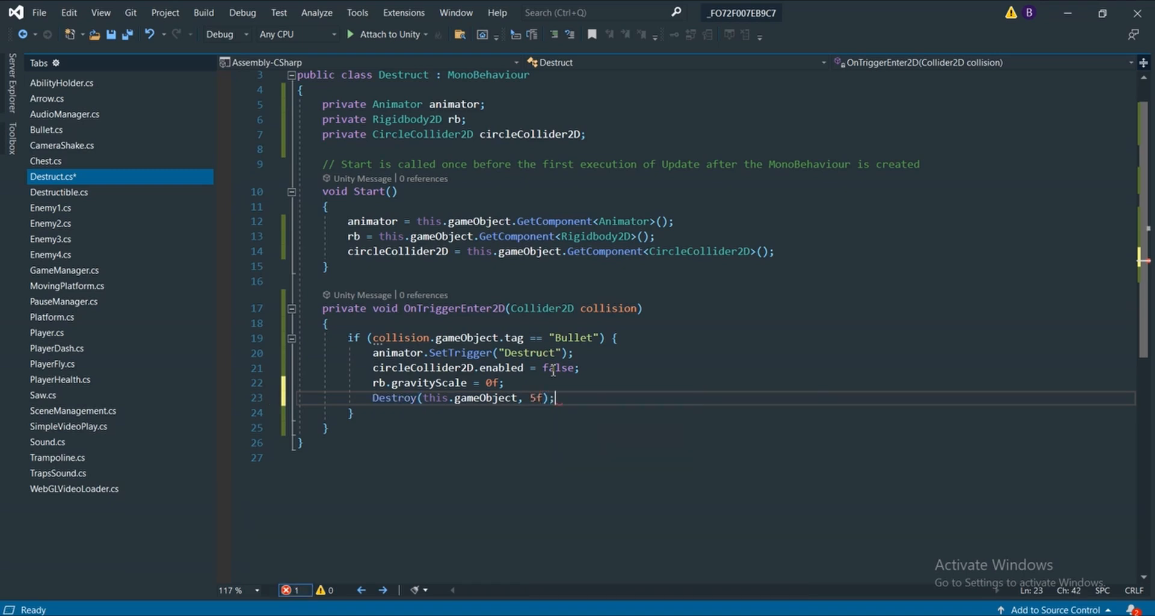
{"action": "scroll", "coordinate": [685, 413], "scroll_direction": "down", "scroll_amount": 2}
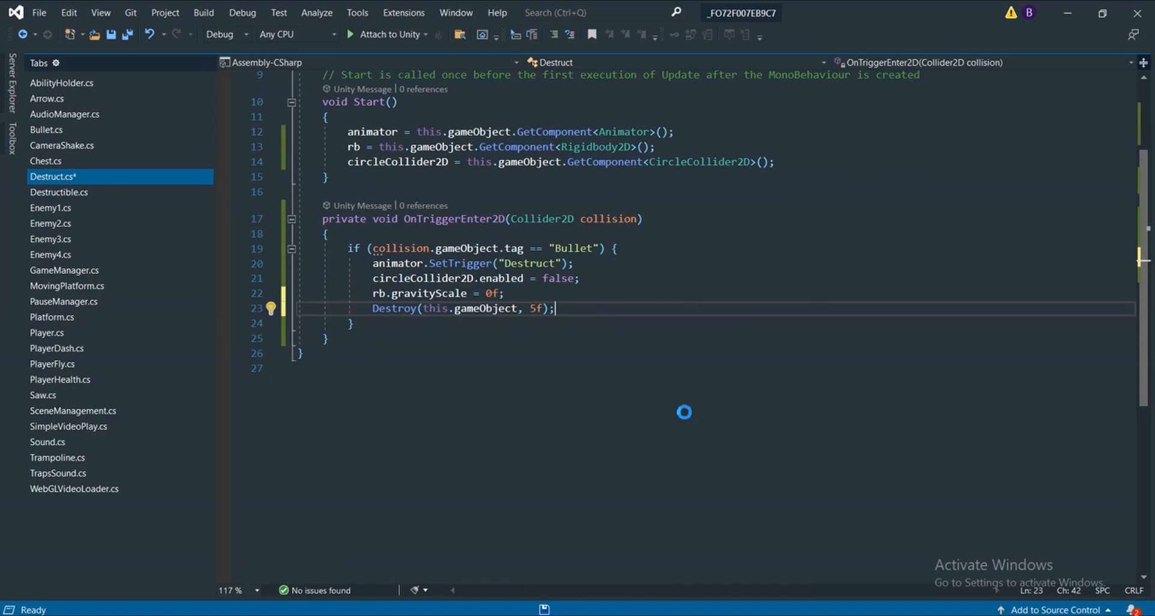
{"action": "key", "text": "ctrl+s"}
{"action": "scroll", "coordinate": [630, 224], "scroll_direction": "down", "scroll_amount": 1}
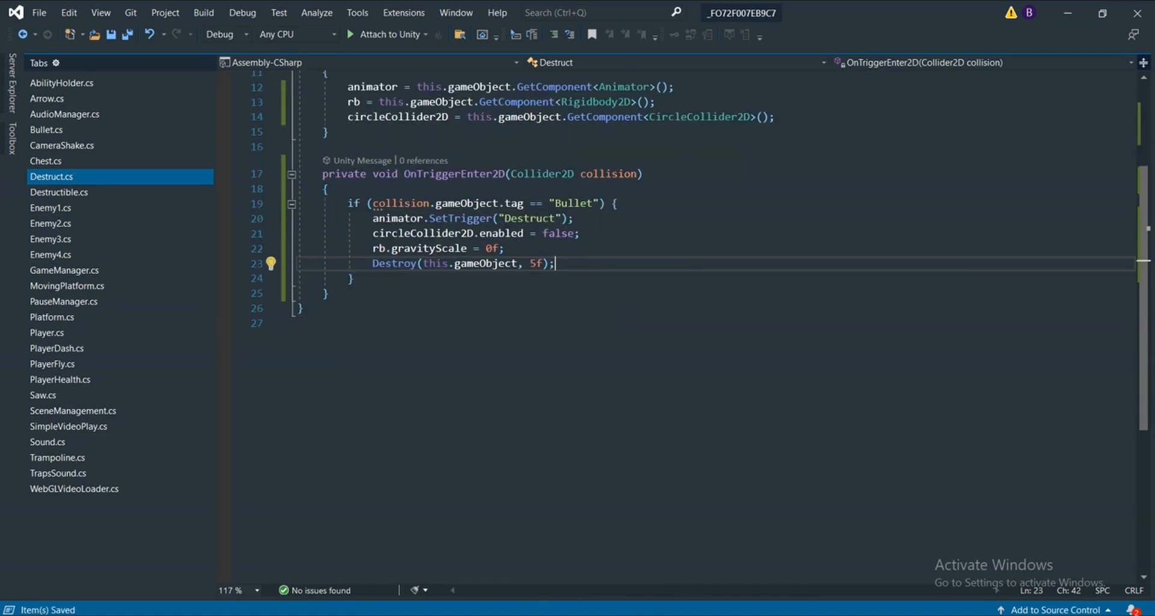
Switch to Unity, run Level 2 and shoot the pot to test its delayed destruction
{"action": "left_click", "coordinate": [571, 615]}
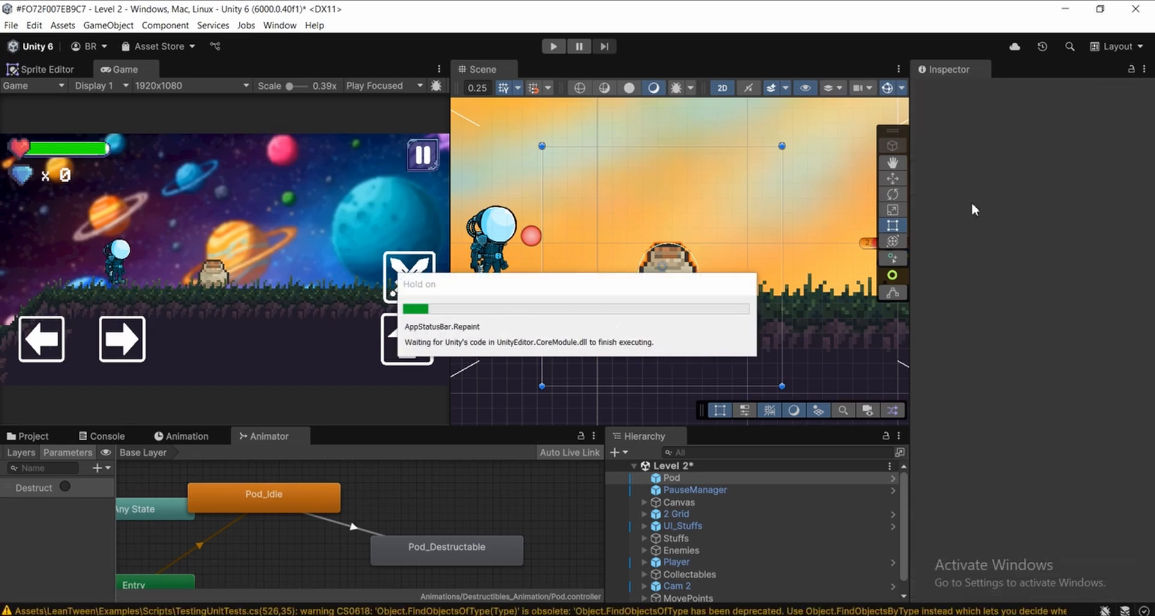
{"action": "left_click", "coordinate": [969, 206]}
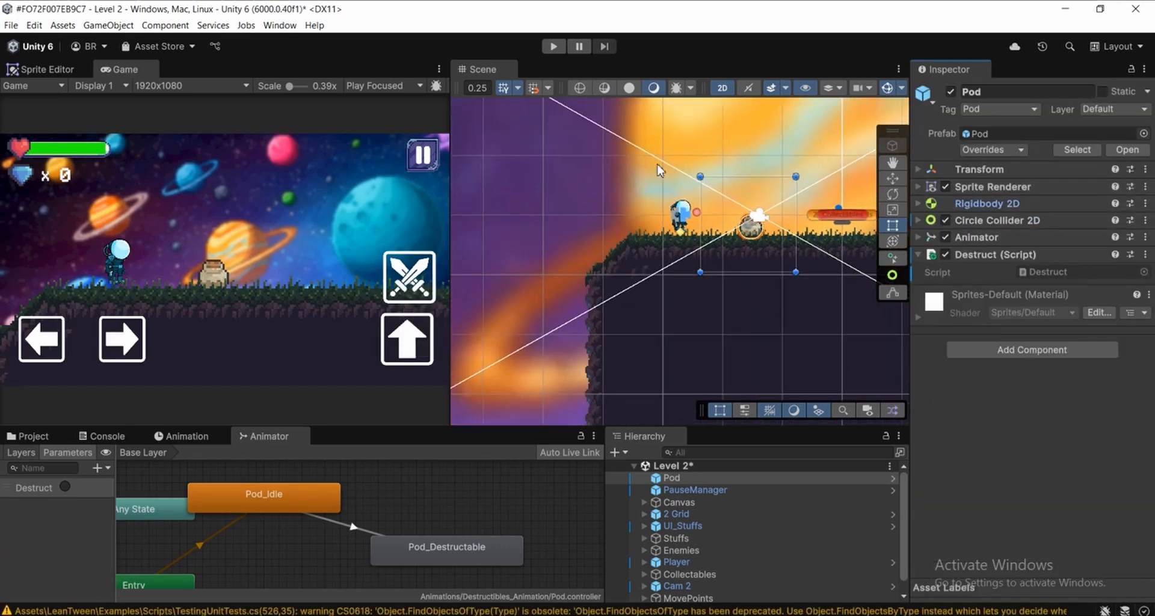
{"action": "left_click", "coordinate": [546, 47]}
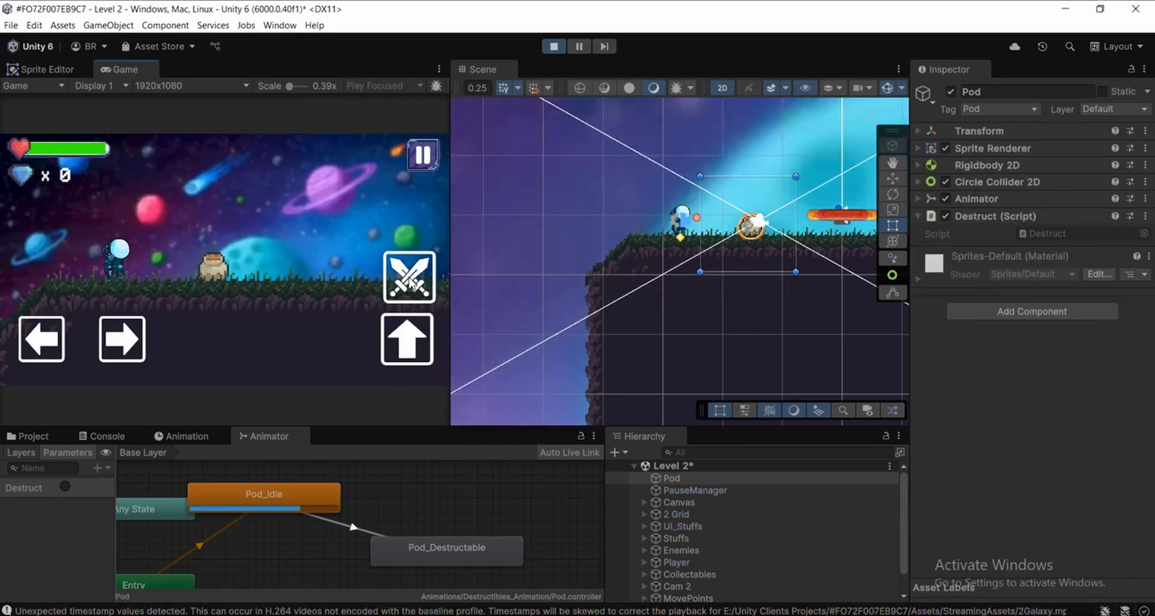
{"action": "left_click", "coordinate": [412, 283]}
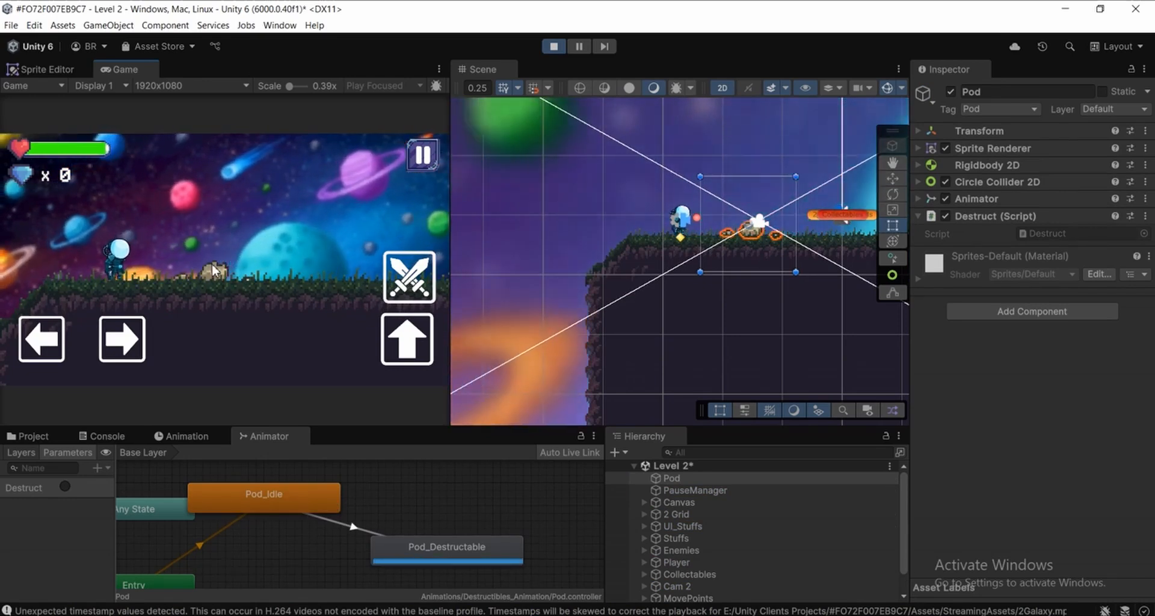
Examine the shot pot's spot in the running scene and stop the game
{"action": "scroll", "coordinate": [667, 278], "scroll_direction": "down", "scroll_amount": 2}
{"action": "middle_click_drag", "start_coordinate": [678, 280], "coordinate": [605, 307]}
{"action": "scroll", "coordinate": [717, 260], "scroll_direction": "up", "scroll_amount": 2}
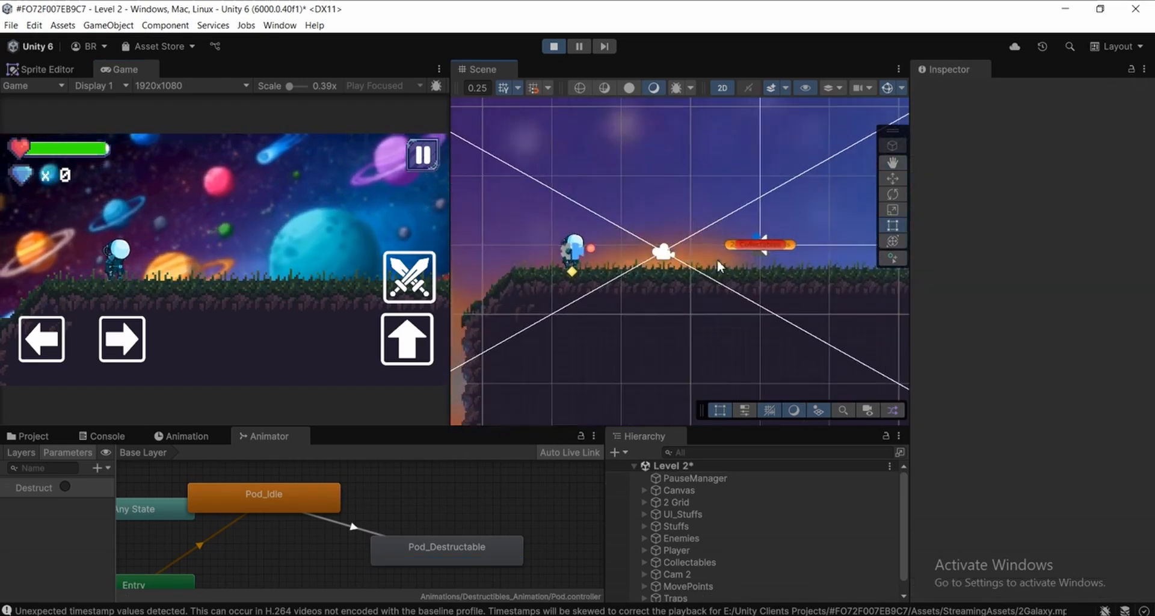
{"action": "scroll", "coordinate": [739, 240], "scroll_direction": "up", "scroll_amount": 2}
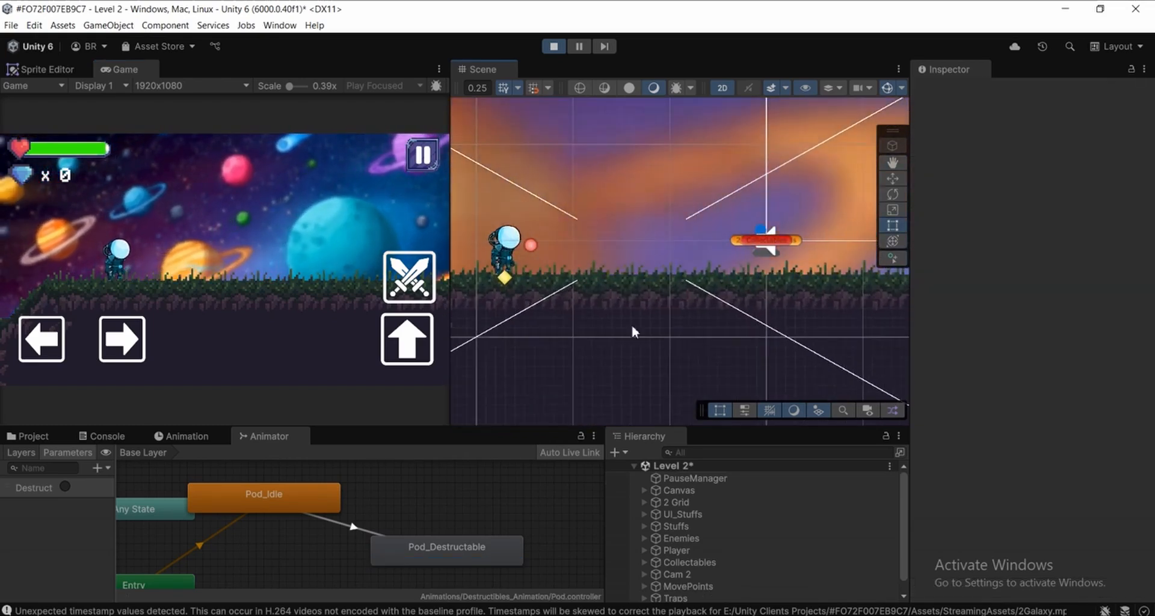
{"action": "middle_click_drag", "start_coordinate": [667, 284], "coordinate": [640, 301]}
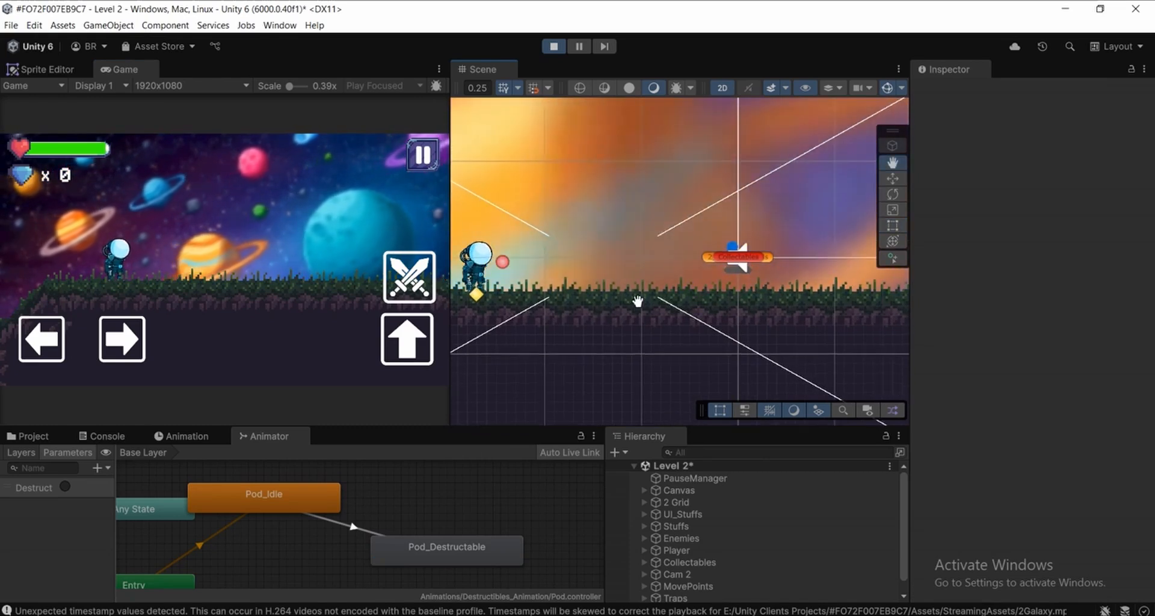
{"action": "scroll", "coordinate": [591, 286], "scroll_direction": "down", "scroll_amount": 2}
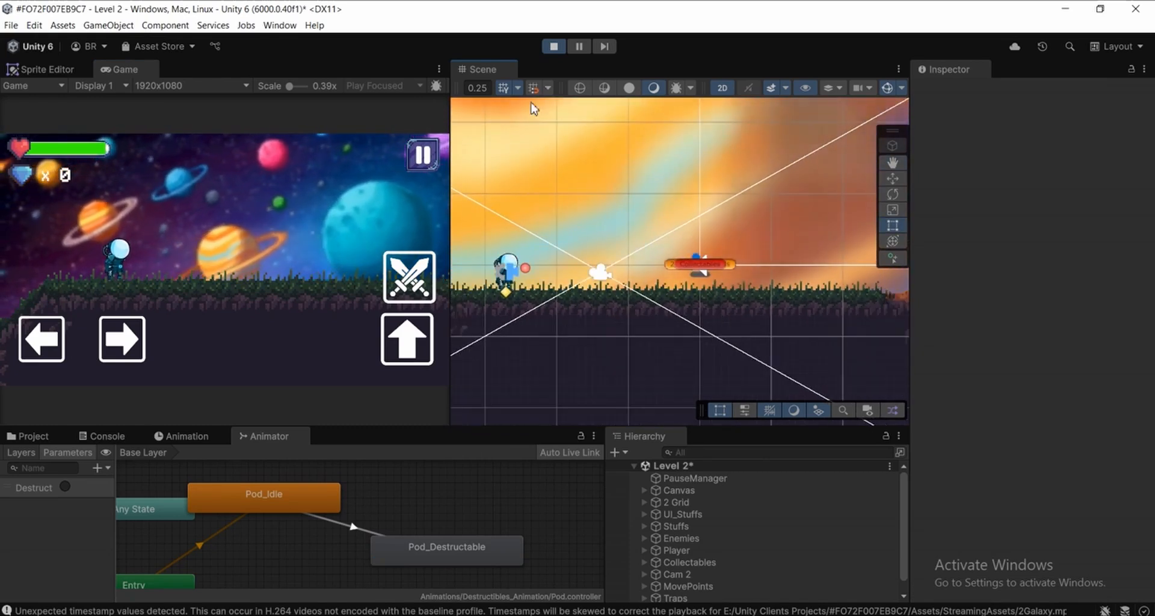
{"action": "left_click", "coordinate": [554, 48]}
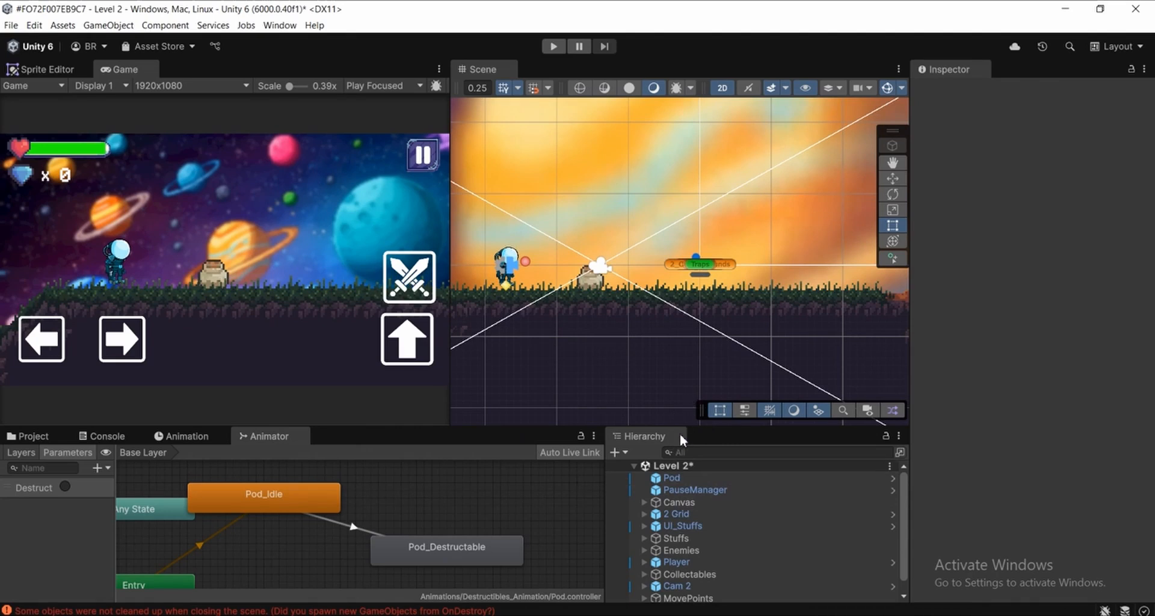
Select the scene's Pod and apply all its overrides, Circle Collider 2D and Destruct script, to the prefab
{"action": "left_click", "coordinate": [691, 478]}
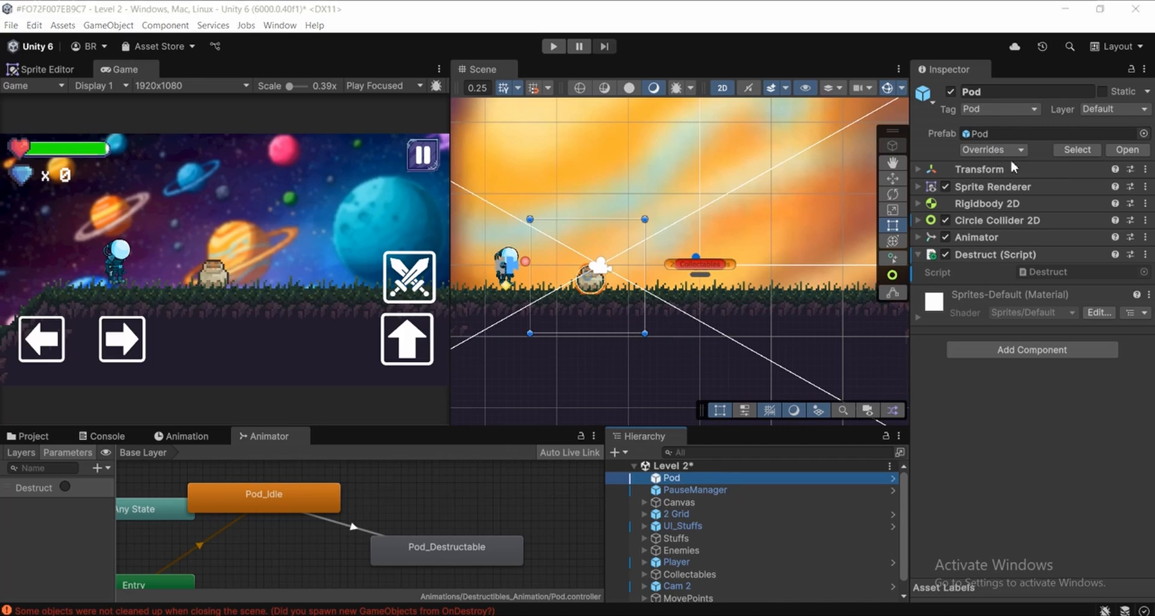
{"action": "left_click", "coordinate": [994, 149]}
{"action": "left_click", "coordinate": [983, 330]}
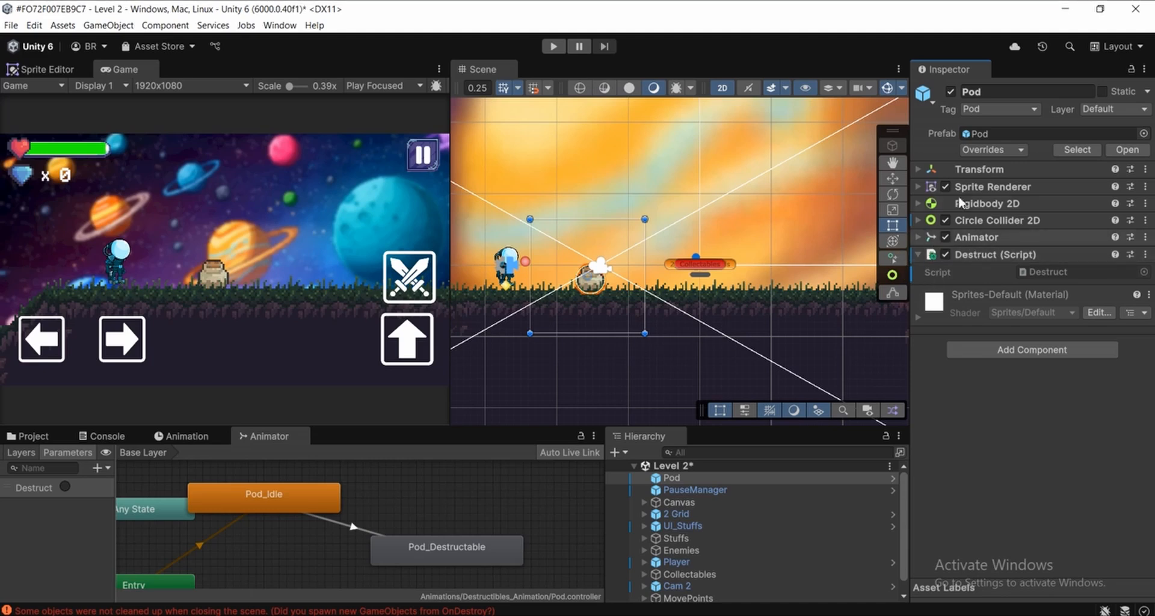
{"action": "left_click", "coordinate": [995, 150]}
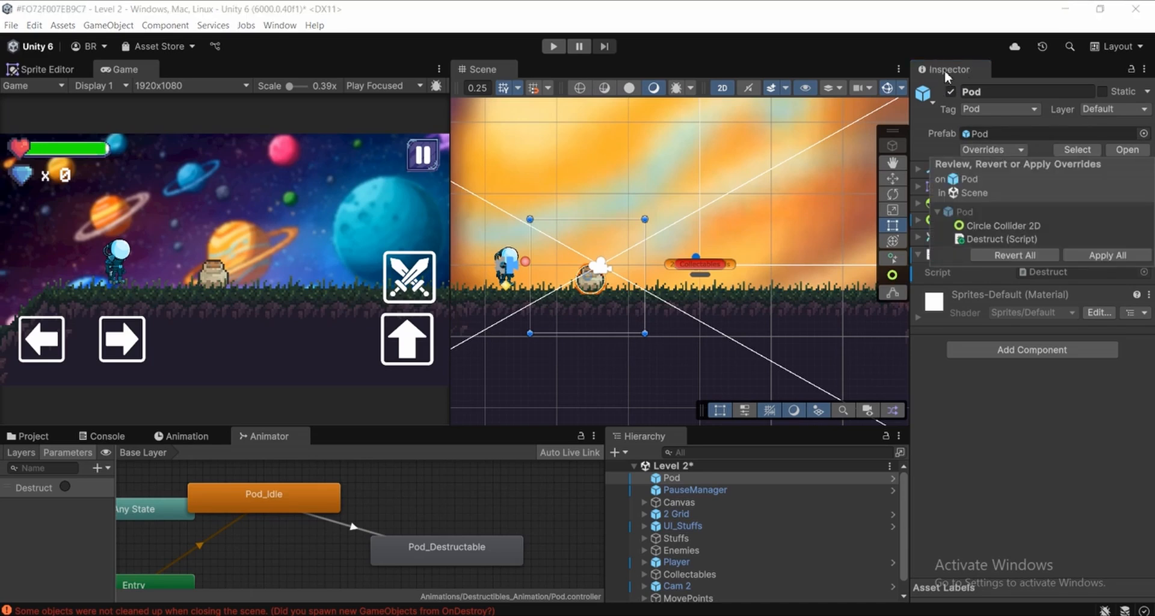
{"action": "left_click", "coordinate": [941, 143]}
{"action": "left_click", "coordinate": [987, 149]}
{"action": "left_click", "coordinate": [1113, 258]}
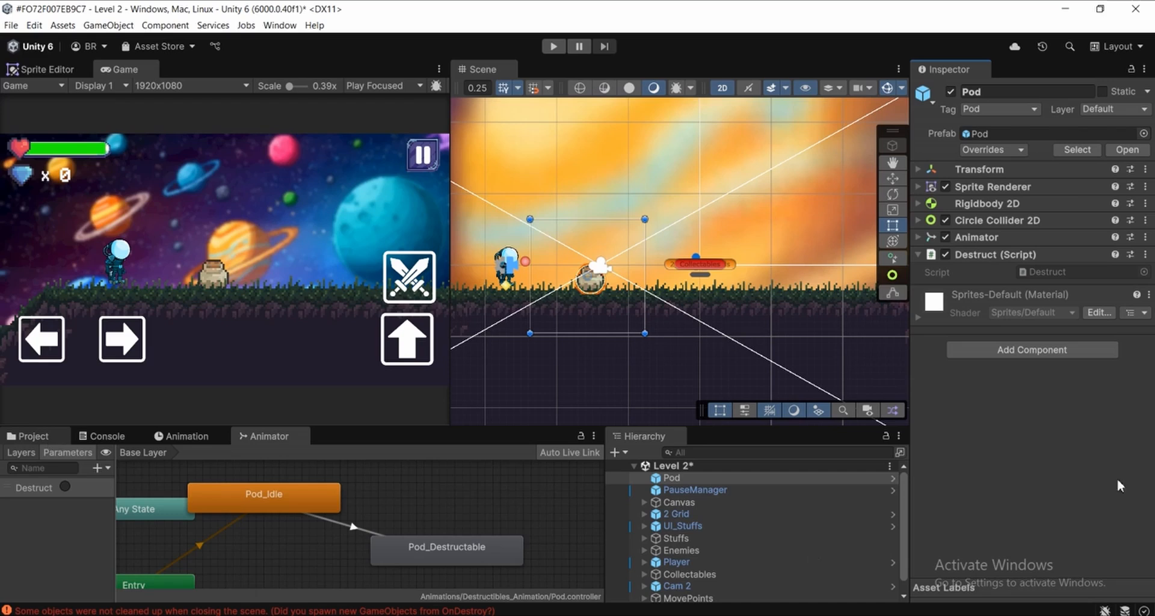
Open the project's Prefabs folder and select the Pod prefab to check its components
{"action": "left_click", "coordinate": [28, 436]}
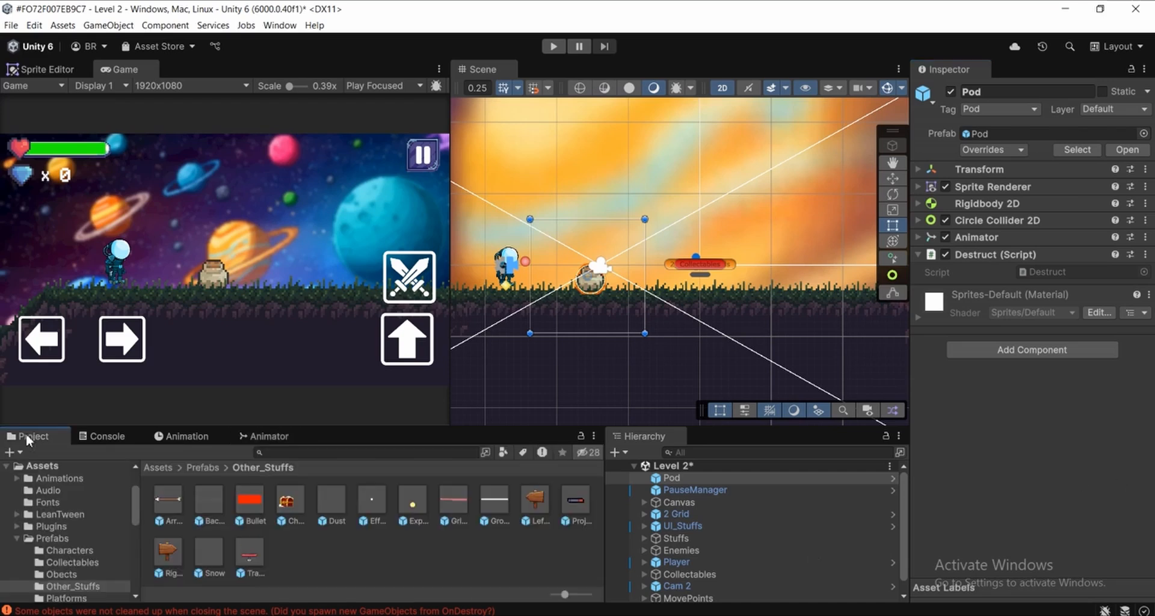
{"action": "left_click", "coordinate": [42, 467]}
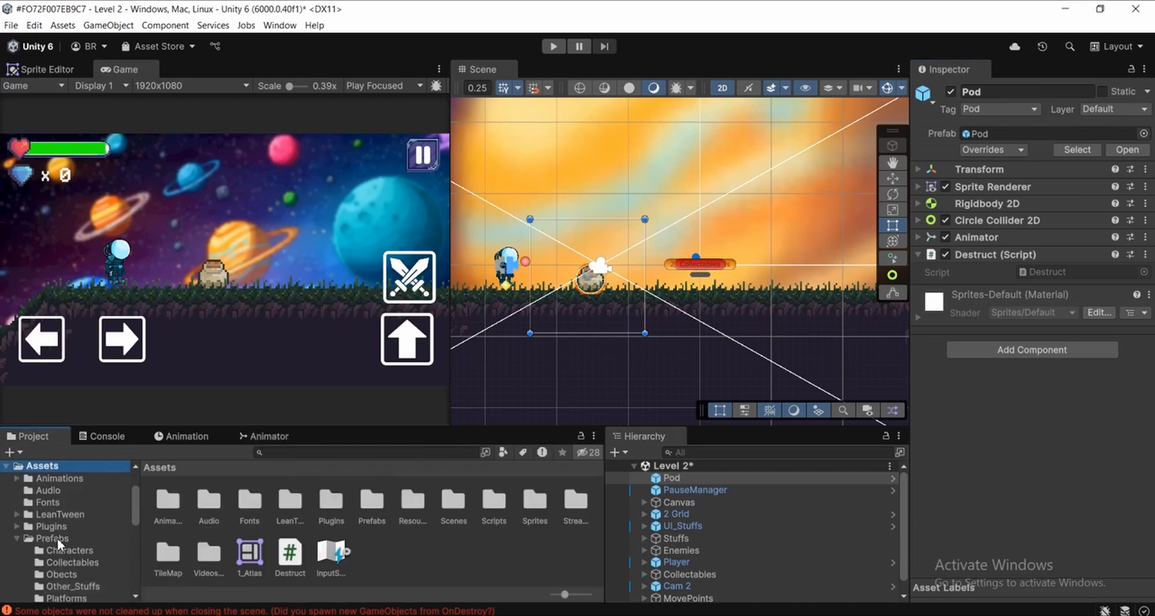
{"action": "left_click", "coordinate": [60, 539]}
{"action": "left_click", "coordinate": [526, 501]}
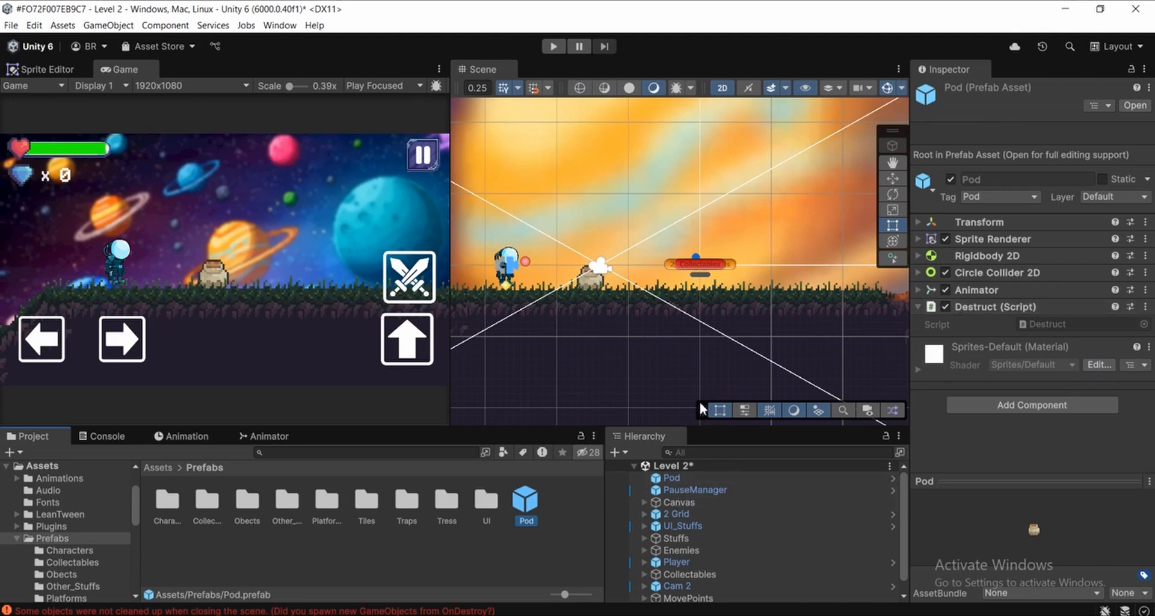
{"action": "scroll", "coordinate": [733, 263], "scroll_direction": "down", "scroll_amount": 2}
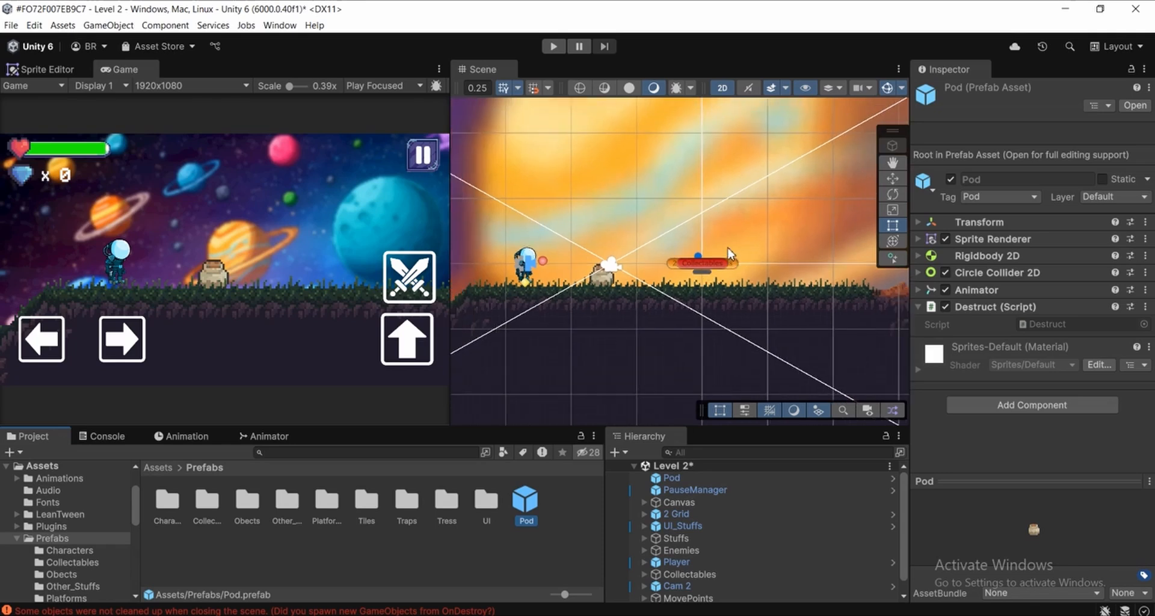
{"action": "middle_click_drag", "start_coordinate": [728, 274], "coordinate": [715, 280]}
{"action": "left_click", "coordinate": [540, 510]}
{"action": "left_click", "coordinate": [527, 505]}
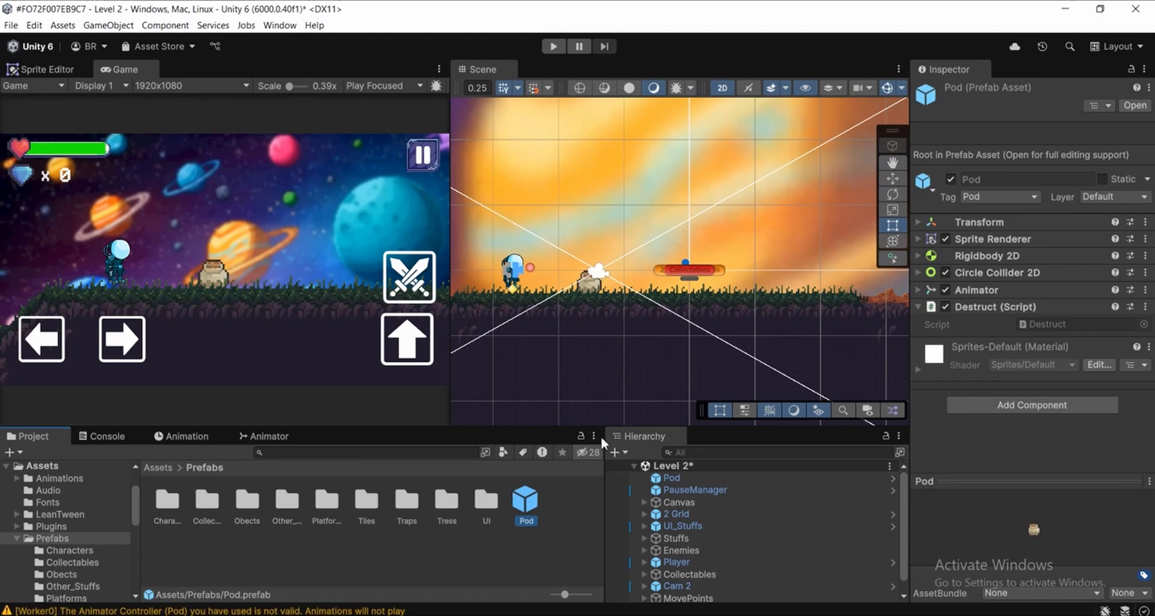
{"action": "scroll", "coordinate": [589, 275], "scroll_direction": "up", "scroll_amount": 2}
{"action": "middle_click_drag", "start_coordinate": [590, 276], "coordinate": [636, 285]}
{"action": "scroll", "coordinate": [677, 278], "scroll_direction": "up", "scroll_amount": 2}
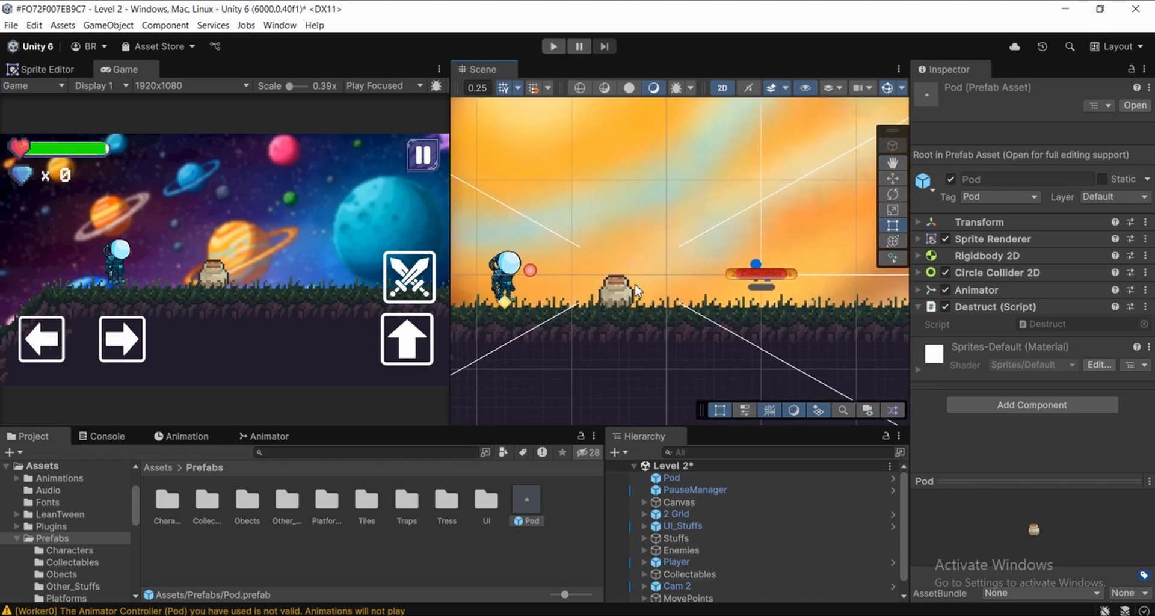
{"action": "mouse_move", "coordinate": [620, 285]}
{"action": "middle_mouse_down"}
{"action": "mouse_move", "coordinate": [596, 277]}
{"action": "mouse_move", "coordinate": [622, 285]}
{"action": "middle_mouse_up"}
{"action": "scroll", "coordinate": [614, 276], "scroll_direction": "down", "scroll_amount": 1}
{"action": "scroll", "coordinate": [699, 290], "scroll_direction": "up", "scroll_amount": 1}
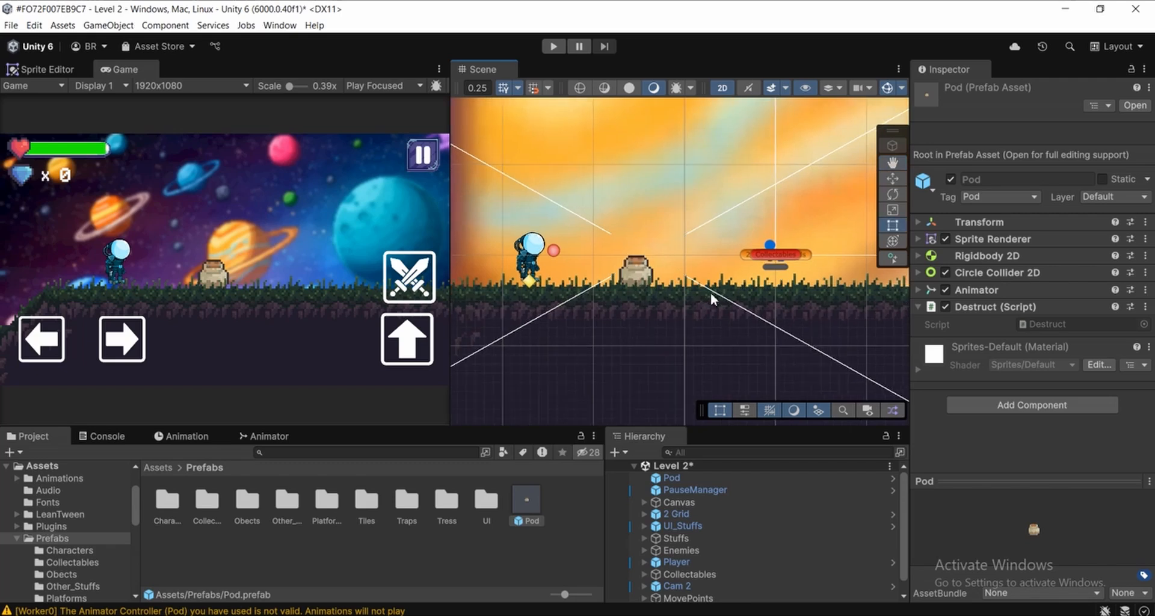